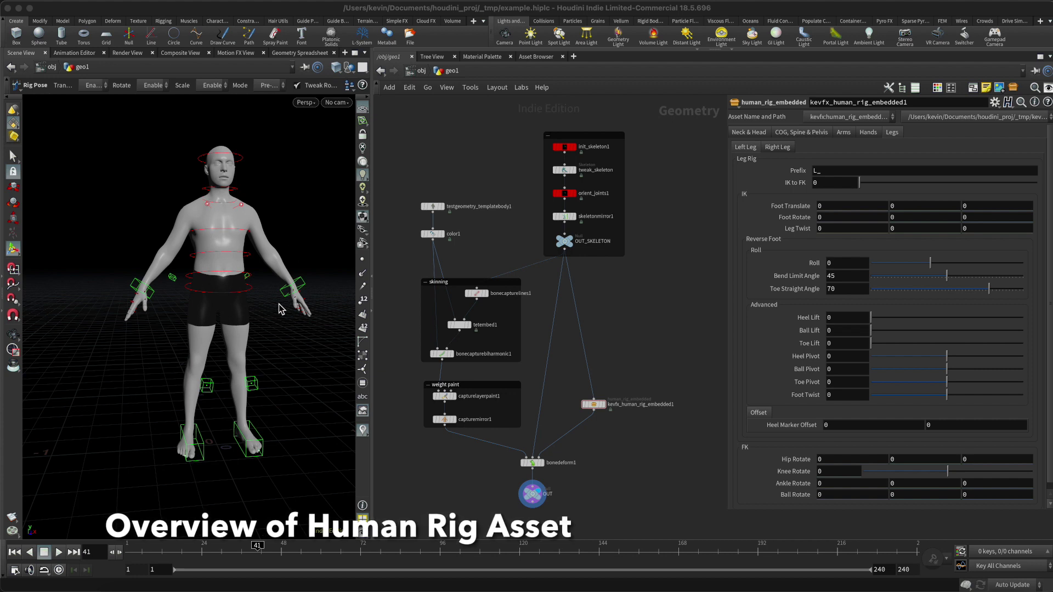
Step: Pose the left arm in IK by moving its wrist control up and outward and repositioning its elbow twist control
left_click_drag(621, 359, 596, 420)
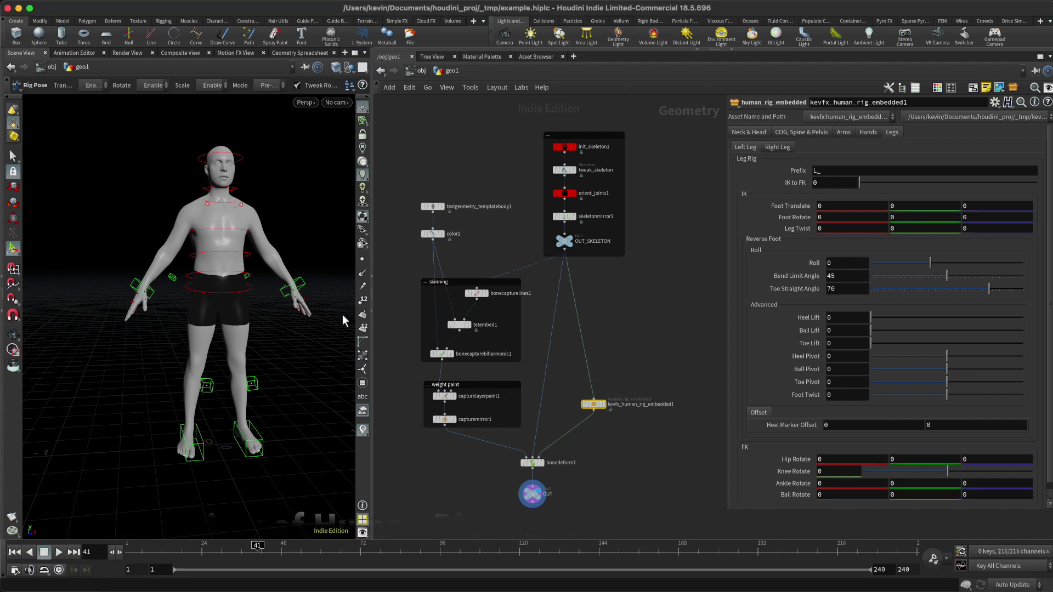
key("Escape")
left_click_drag(303, 318, 293, 321)
middle_click_drag(302, 391, 310, 351)
left_click(253, 307)
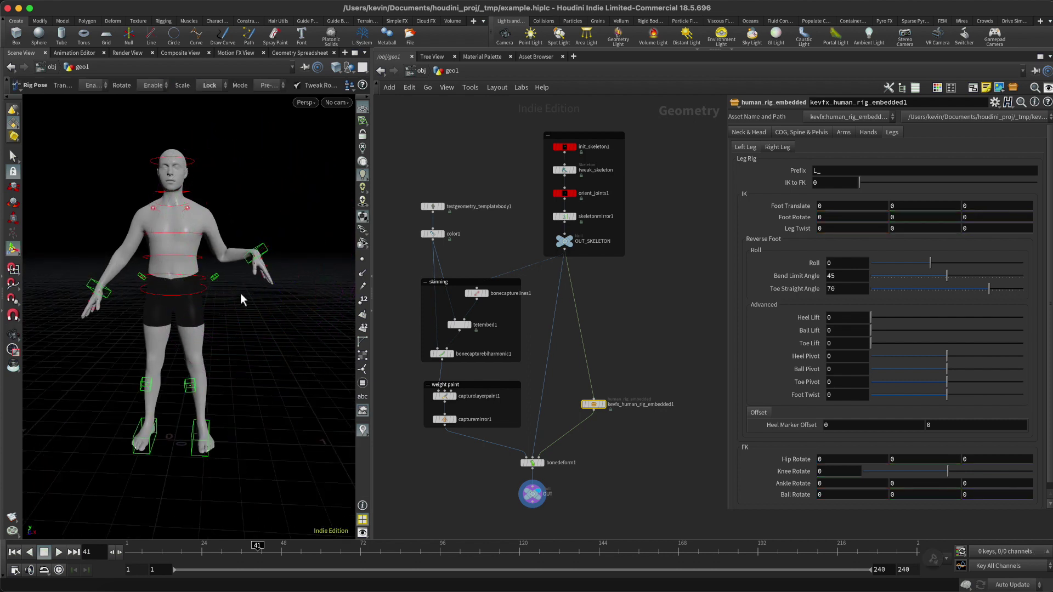
left_click(270, 259)
middle_click_drag(300, 341, 259, 347)
left_click(255, 333)
left_click(218, 278)
Step: Raise the left foot IK control by about 0.18 and move the left knee's twist control outward by about 0.15
left_click(226, 419)
left_click(196, 443)
middle_click_drag(282, 435, 278, 383)
left_click(185, 367)
left_click_drag(260, 389, 287, 387, "alt")
middle_click_drag(245, 385, 272, 367)
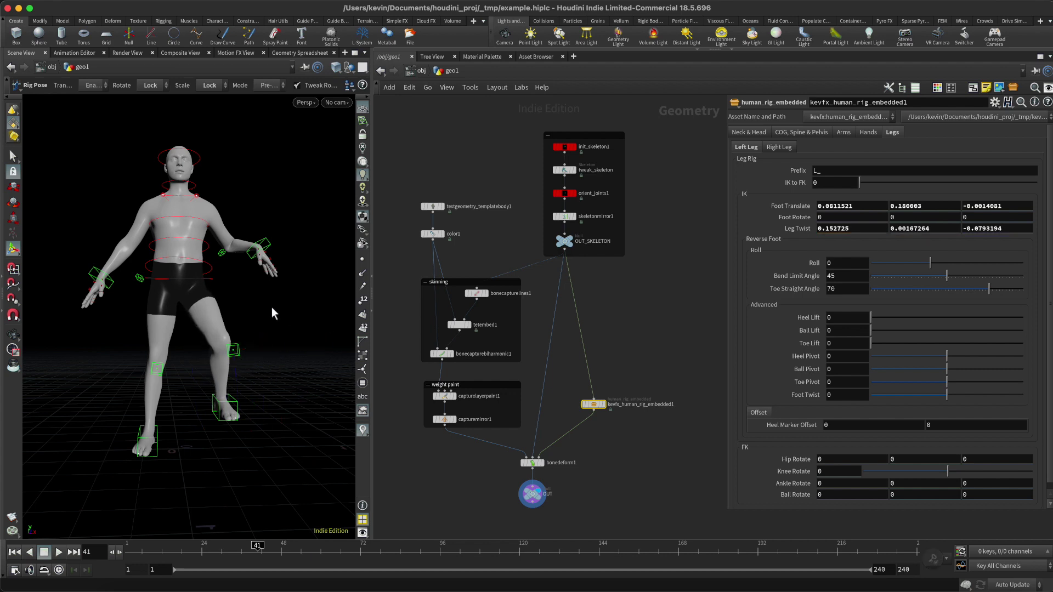
Step: Switch the left leg fully to FK by setting its IK to FK blend to 1
key("Escape")
left_click_drag(264, 272, 231, 323)
key("Return")
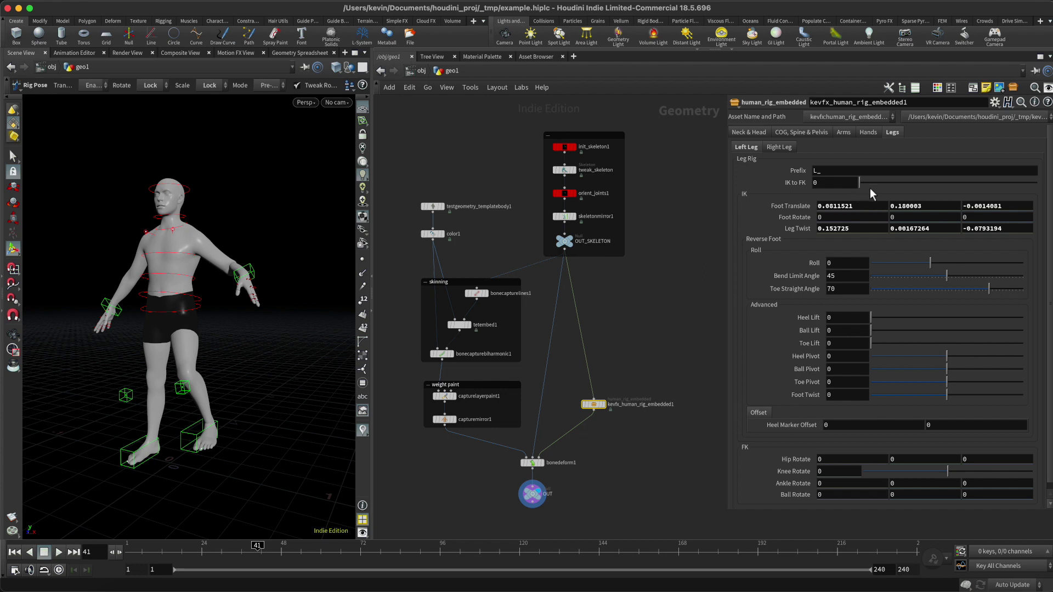
left_click_drag(879, 183, 1039, 181)
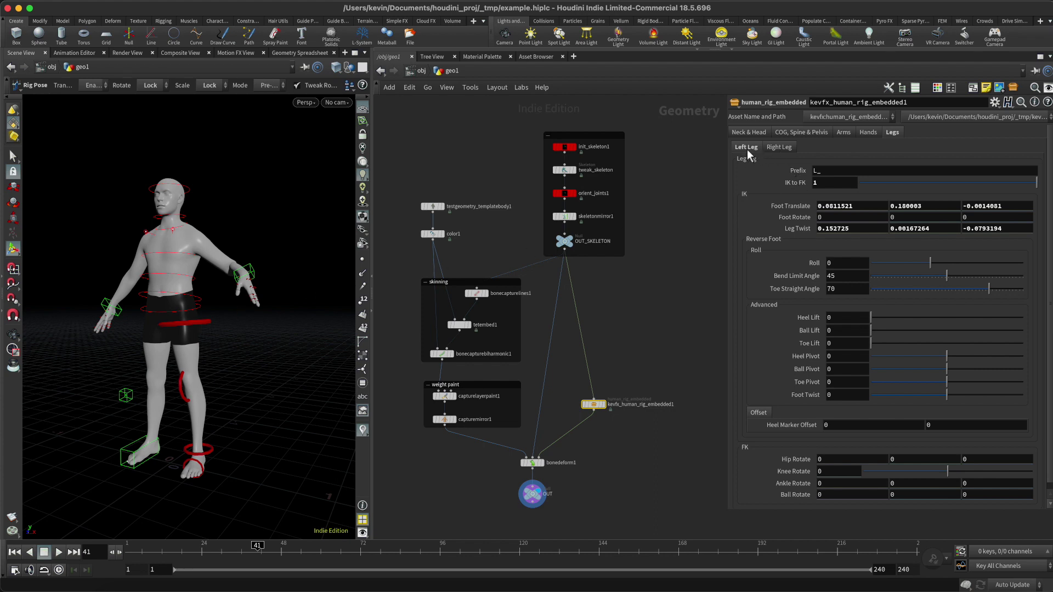
Step: Rotate the left leg's FK hip control to about -7 degrees in X and its knee control to about 7.1 degrees
left_click(210, 322)
mouse_move(143, 363)
left_mouse_down()
mouse_move(153, 330)
mouse_move(164, 337)
mouse_move(145, 352)
left_mouse_up()
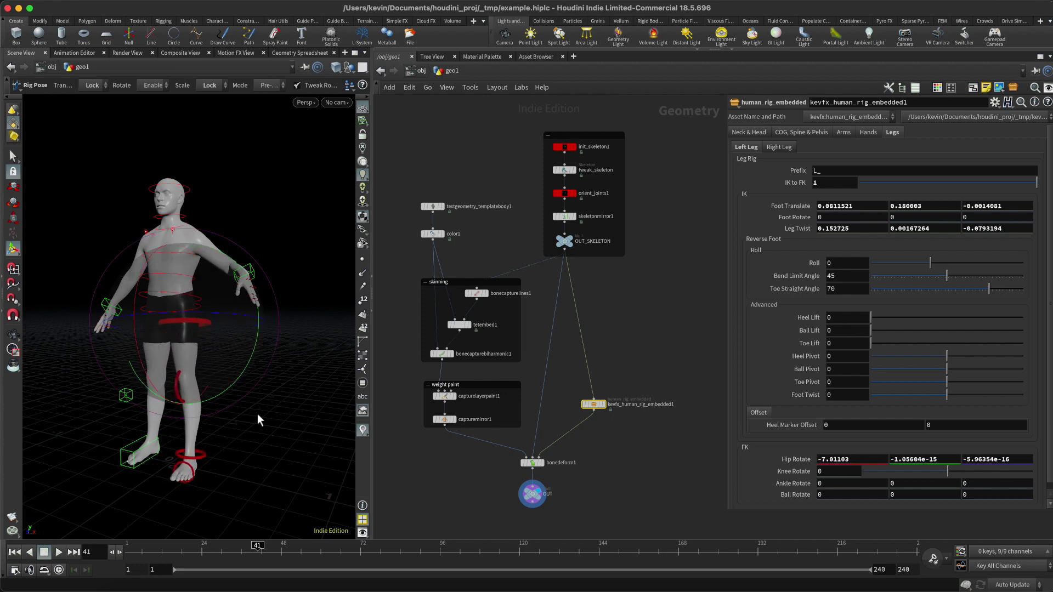
left_click(181, 388)
left_click_drag(137, 377, 207, 429)
Step: Rotate the left ankle FK control to about -1.2 degrees in X
left_click(208, 451)
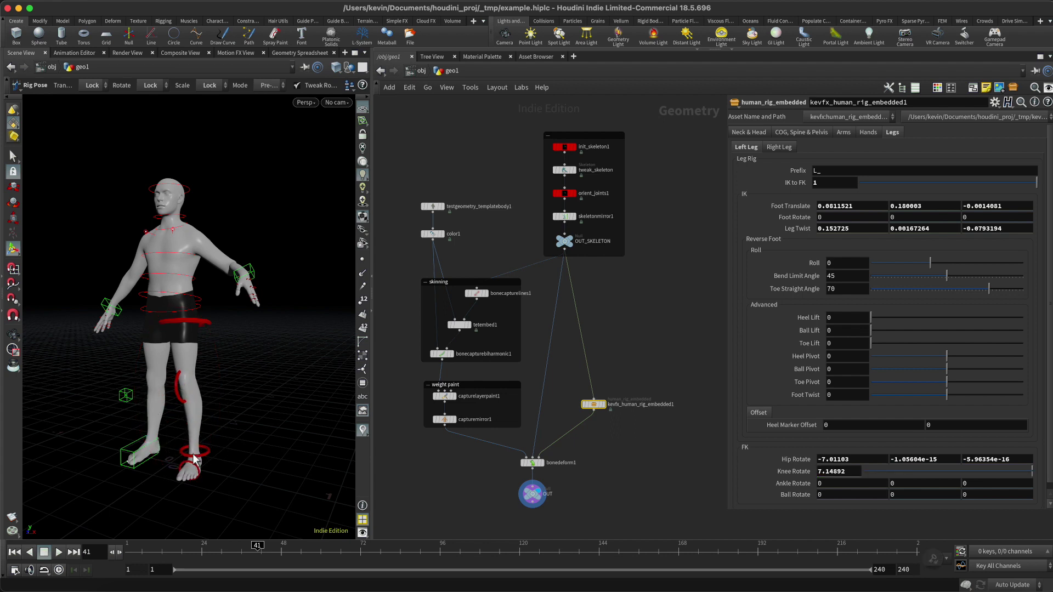
left_click(181, 451)
left_click_drag(174, 422, 194, 476)
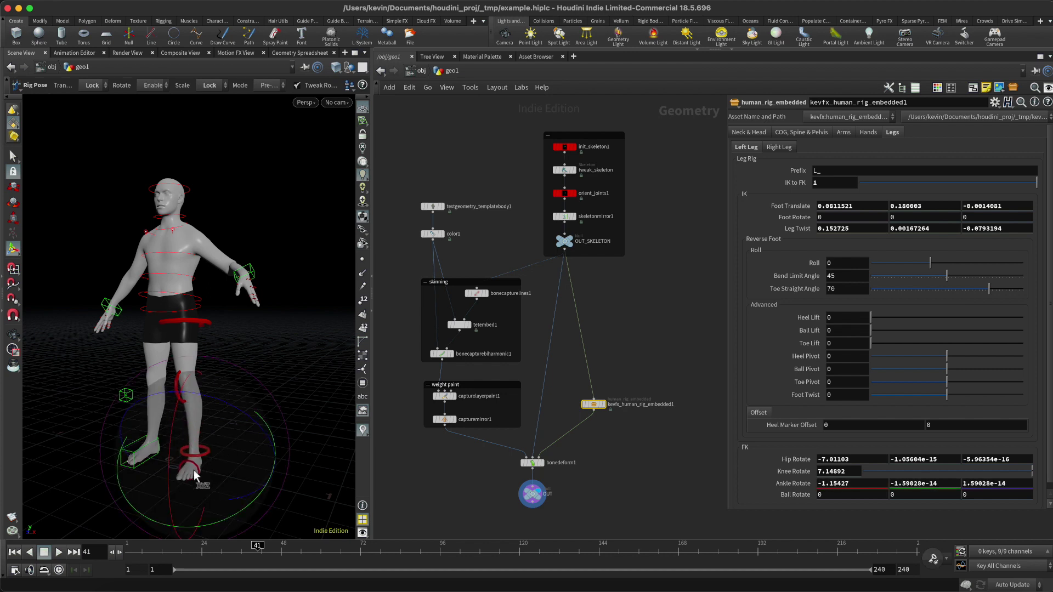
left_click(301, 459)
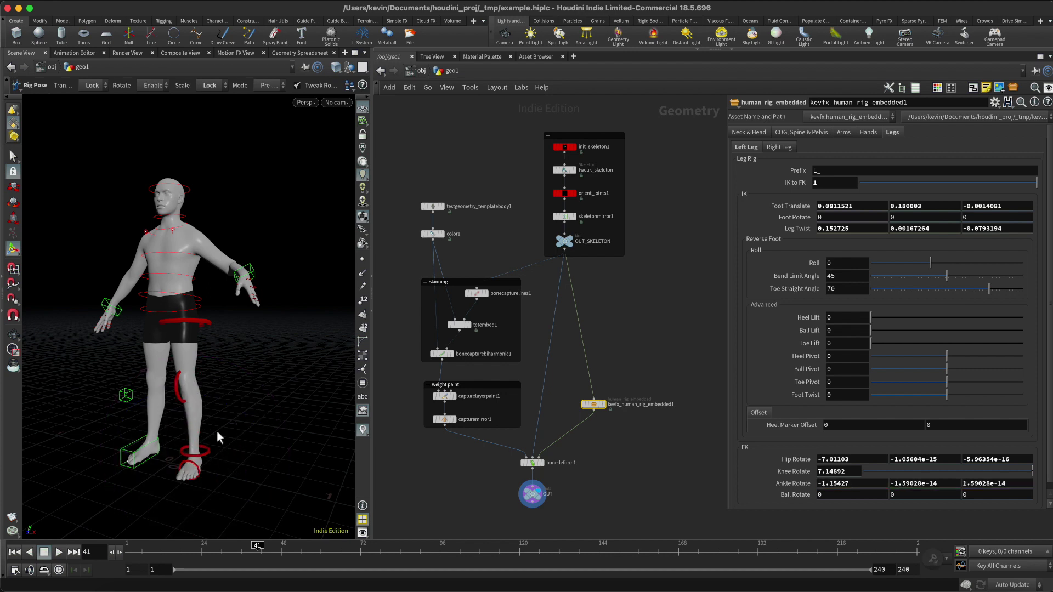
left_click_drag(256, 350, 269, 291, "alt")
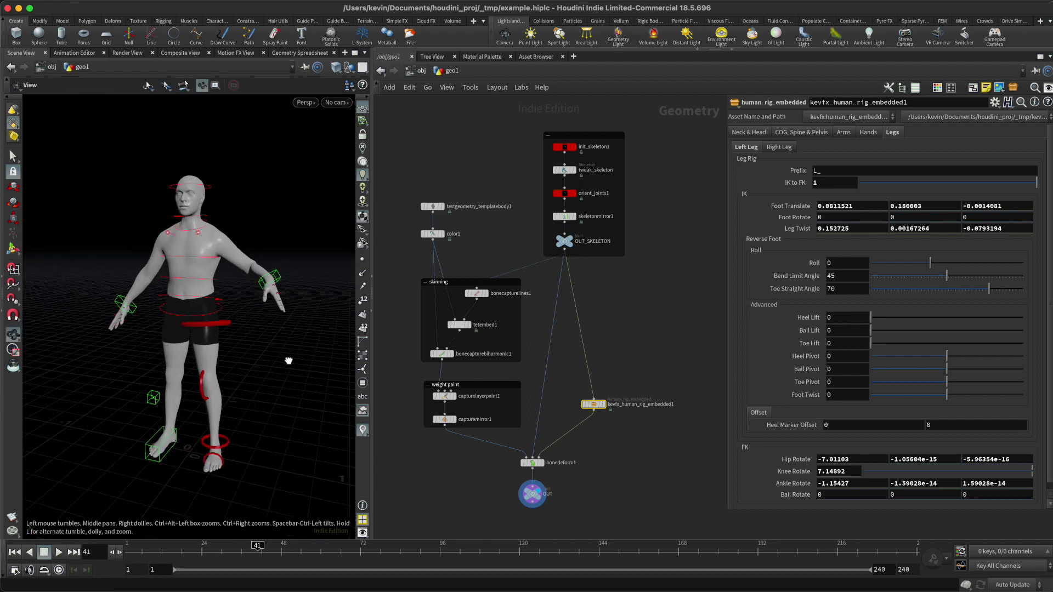
Step: Set the left arm's IK to FK blend to 1 and rotate its shoulder to about -17.4, 7.4, 6.5
left_click(845, 132)
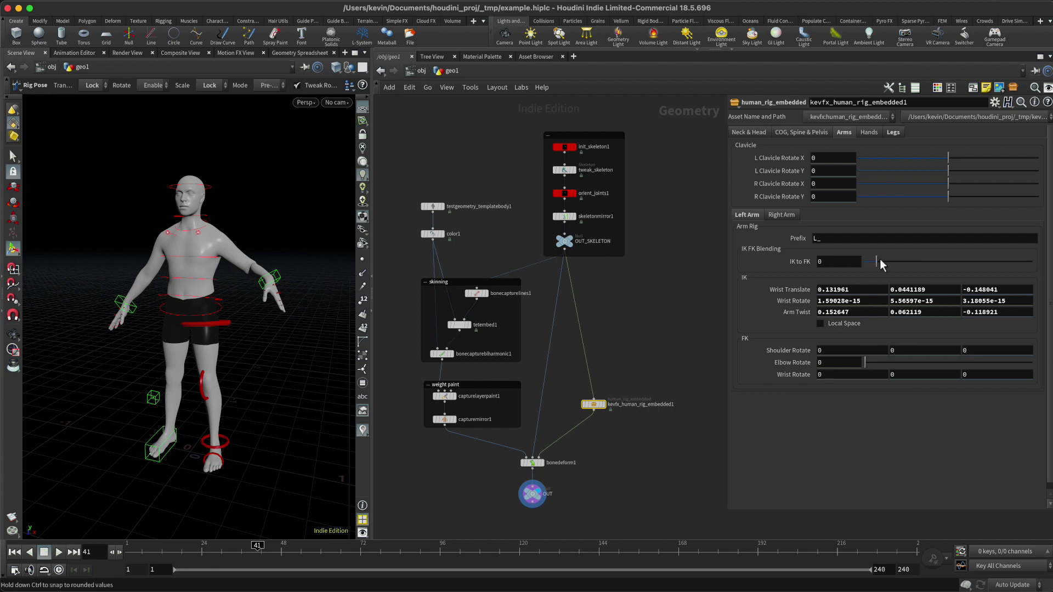
left_click_drag(880, 261, 1033, 262)
left_click(233, 242)
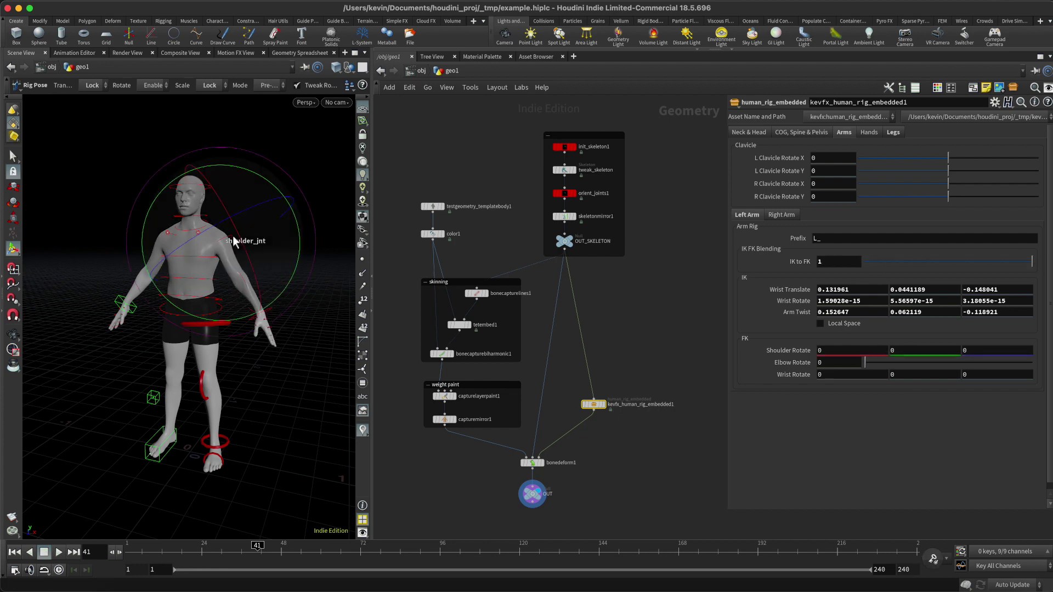
left_click_drag(286, 235, 305, 247)
left_click(286, 269)
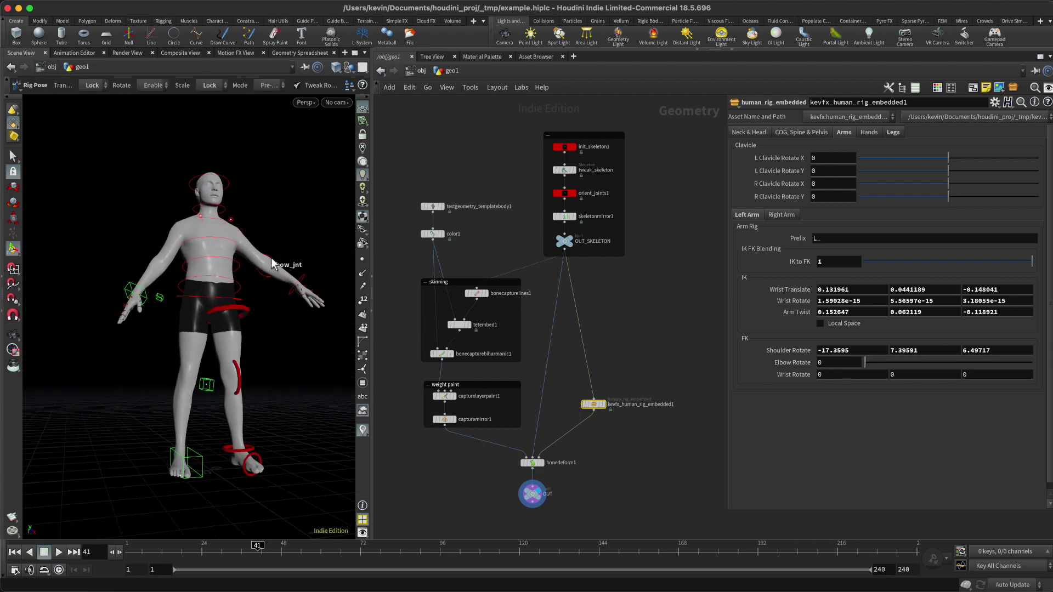
Step: Bend the left elbow to about -40.5 degrees and rotate the left wrist to about 3, -13.5, 16.8
left_click(273, 262)
left_click_drag(338, 242, 310, 245)
left_click(298, 247)
left_click_drag(314, 381, 282, 314, "alt")
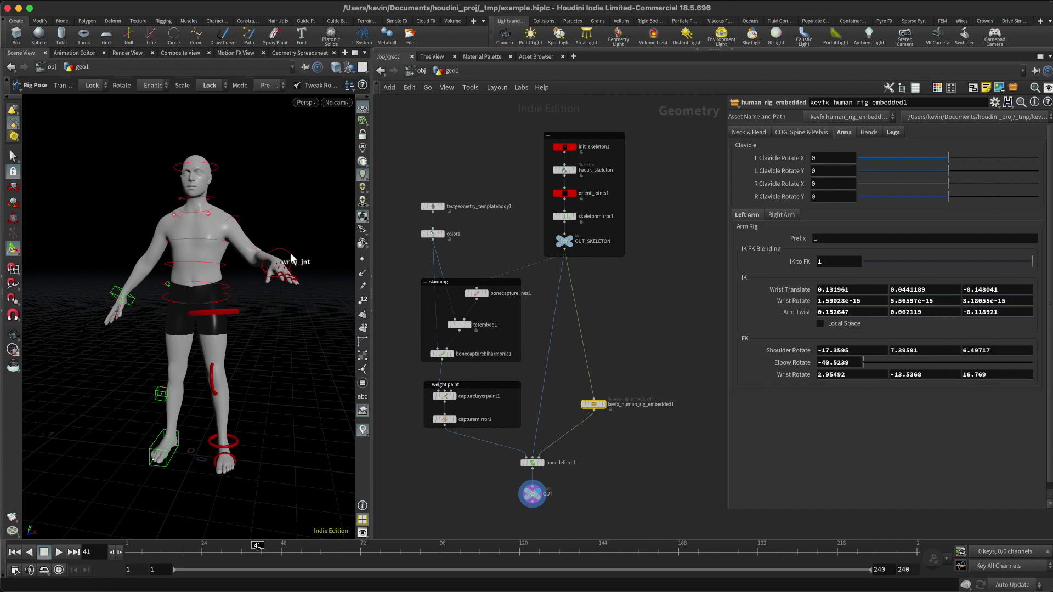
Step: Rotate the lower spine control to turn the torso slightly
key("space")
middle_click_drag(220, 278, 238, 284, "alt")
right_click_drag(238, 285, 302, 283, "alt")
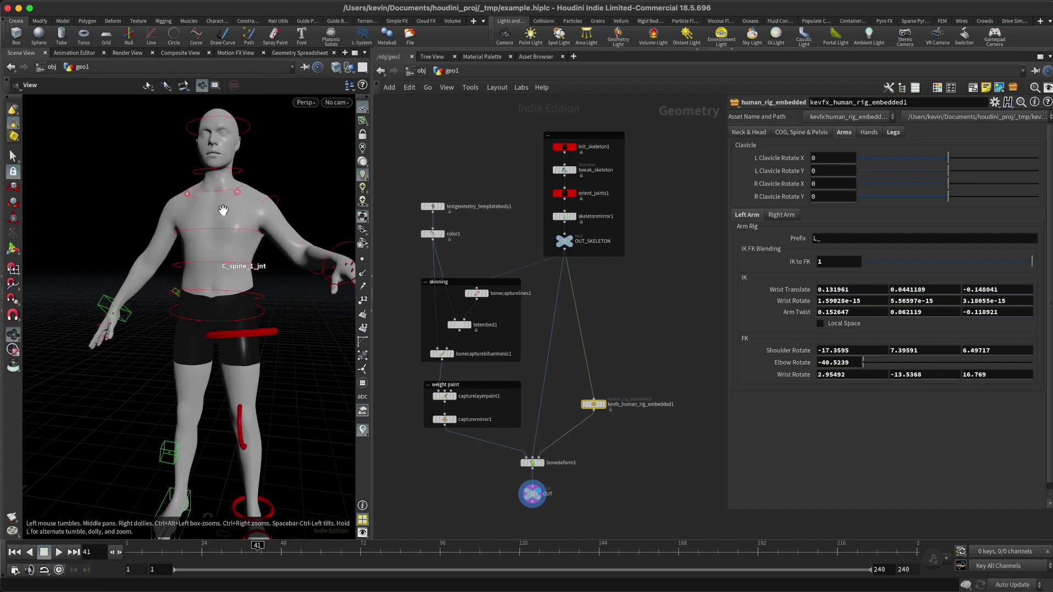
middle_click_drag(291, 281, 279, 311, "alt")
left_click_drag(260, 301, 242, 271, "alt")
left_click(248, 295)
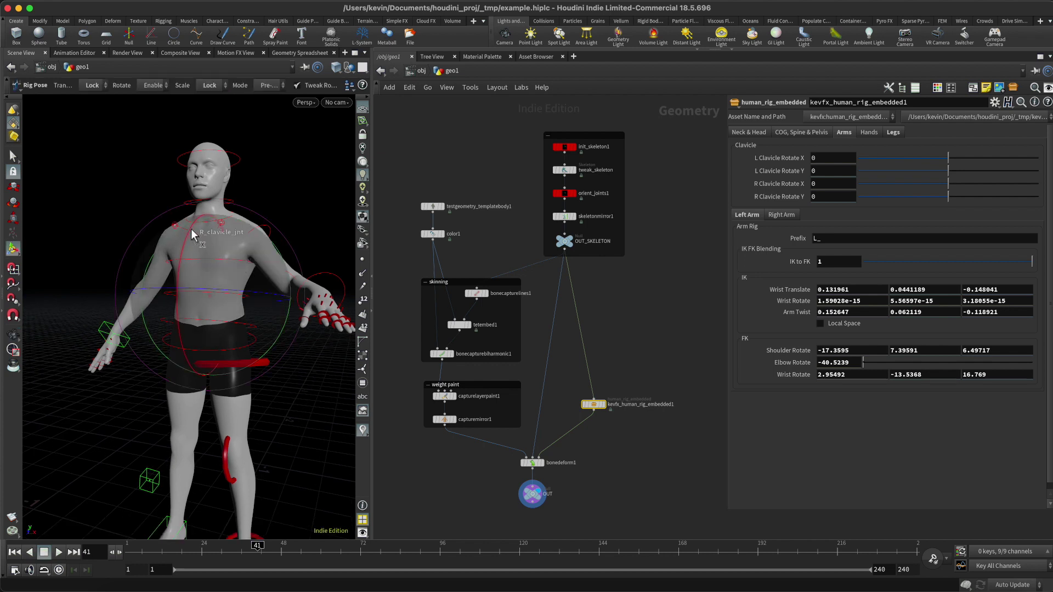
mouse_move(192, 235)
left_mouse_down()
mouse_move(177, 261)
mouse_move(189, 235)
left_mouse_up()
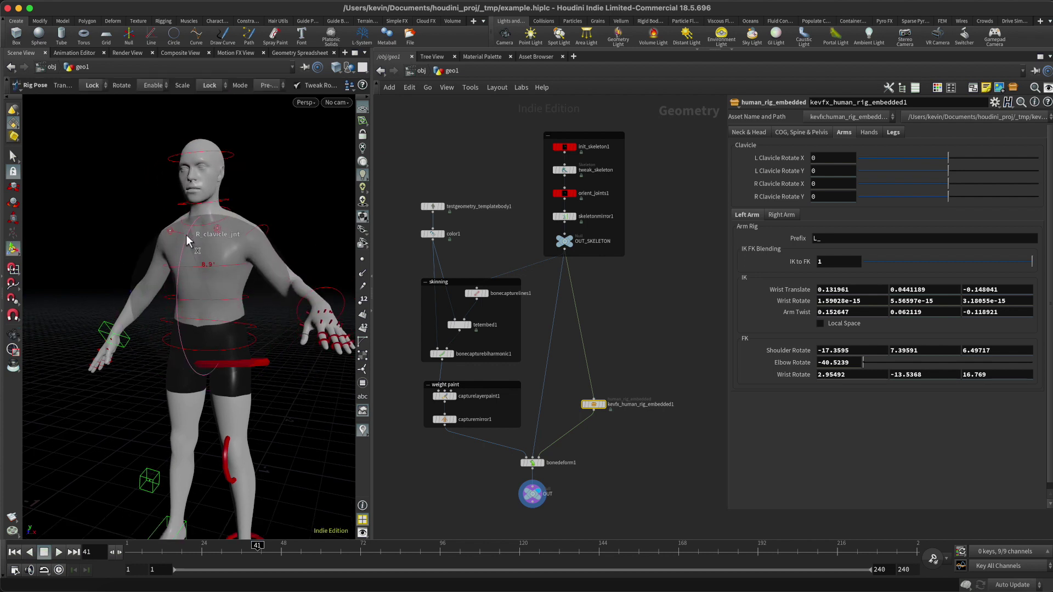
left_click(302, 216)
Step: Rotate the upper spine controls around the chest to tilt and turn the upper body
left_click(238, 266)
mouse_move(181, 216)
left_mouse_down()
mouse_move(181, 231)
mouse_move(182, 221)
left_mouse_up()
left_click(314, 200)
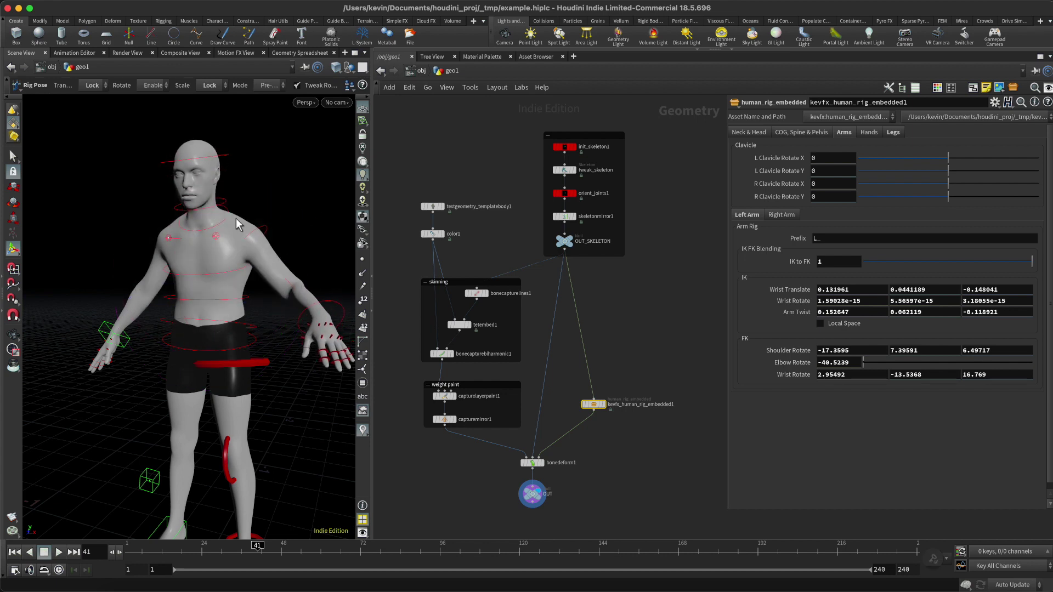
left_click(226, 226)
left_click_drag(171, 190, 177, 184)
left_click(299, 191)
Step: Rotate the neck and head controls to adjust where the head faces
left_click(226, 201)
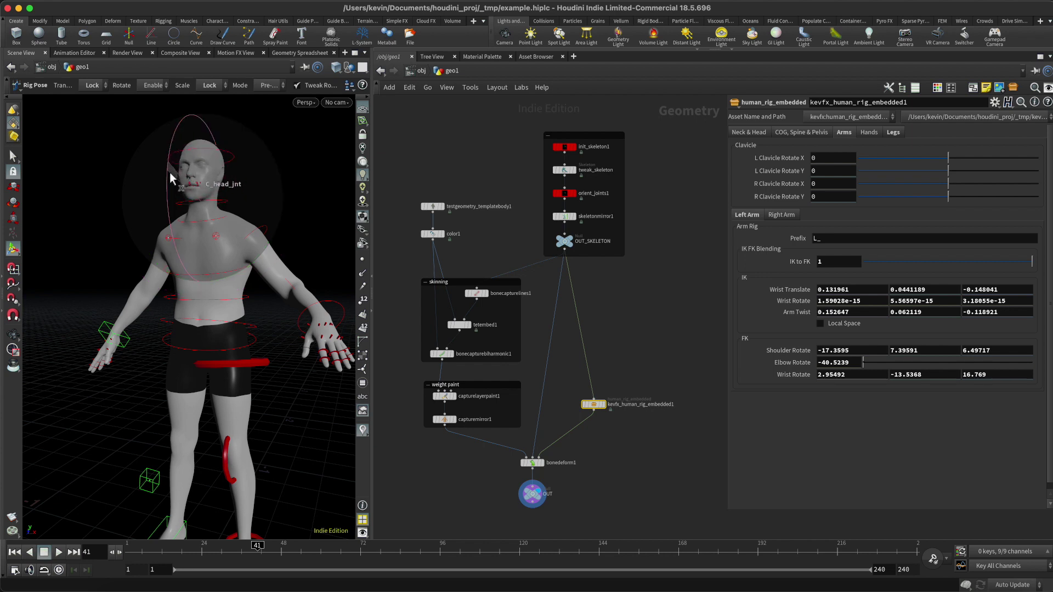
left_click(216, 159)
left_click(229, 157)
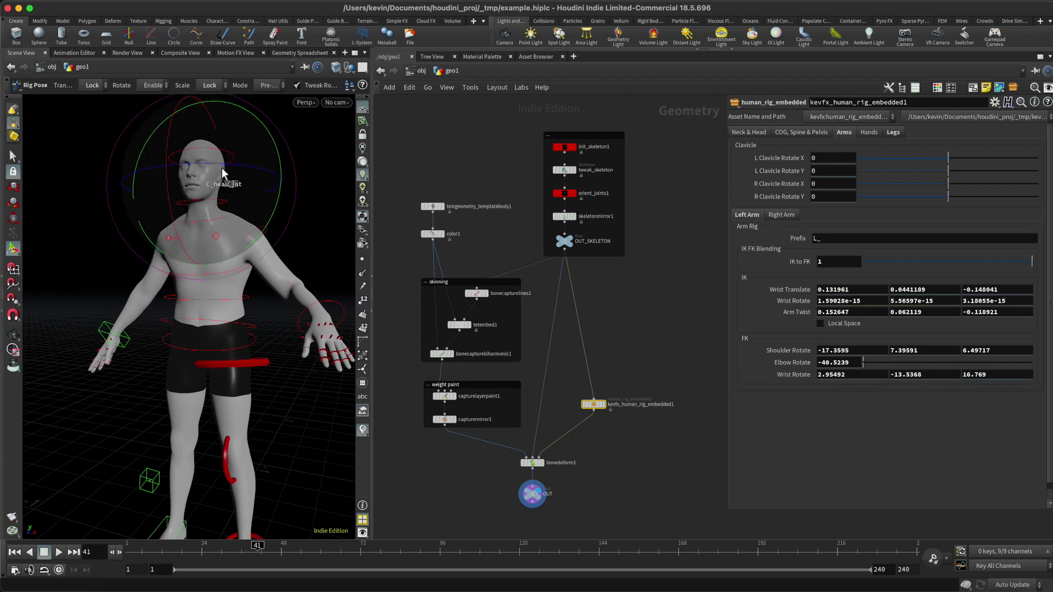
mouse_move(172, 135)
left_mouse_down()
mouse_move(169, 154)
mouse_move(171, 141)
left_mouse_up()
left_click(316, 227)
Step: Rotate the left clavicle control to about 10.7 degrees in X and -12.1 degrees in Y
left_click_drag(225, 217, 231, 235, "alt")
left_click(222, 236)
left_click_drag(279, 212, 293, 295, "alt")
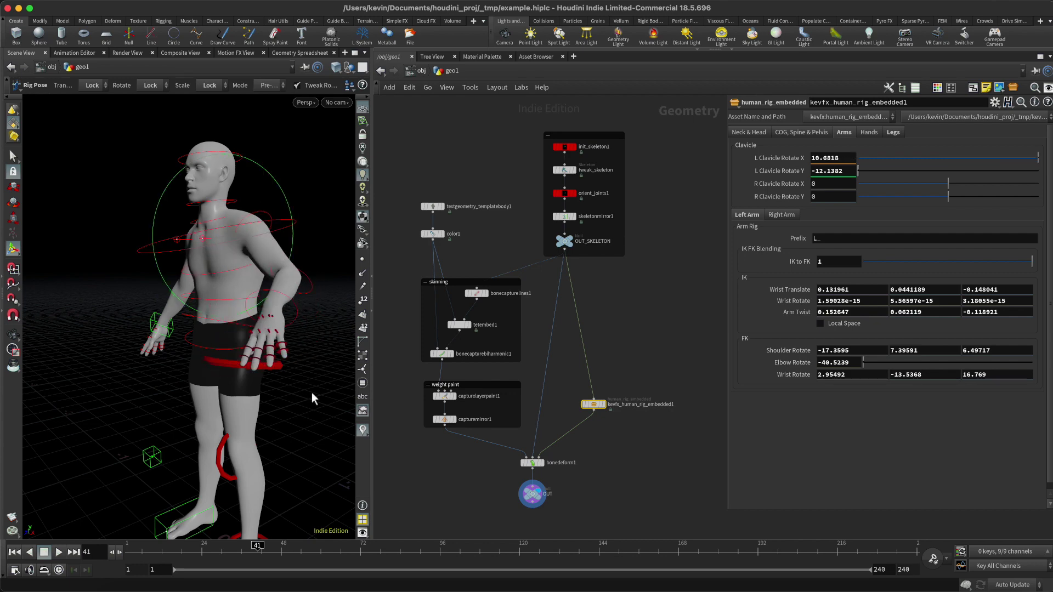
Step: Rotate the left wrist FK control to about 2.6, -17.6, 25.6
left_click_drag(241, 360, 286, 362, "alt")
middle_click_drag(275, 365, 275, 335, "alt")
right_click_drag(241, 334, 263, 335, "alt")
middle_click_drag(258, 329, 256, 346, "alt")
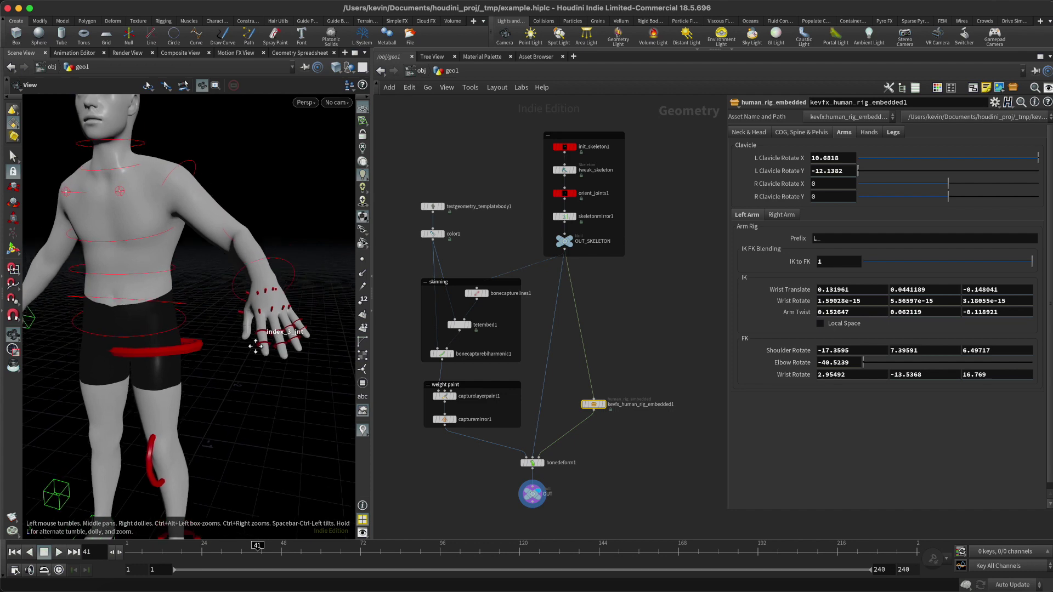
left_click_drag(255, 346, 223, 311, "alt")
right_click_drag(258, 348, 308, 350, "alt")
left_click_drag(309, 350, 263, 313, "alt")
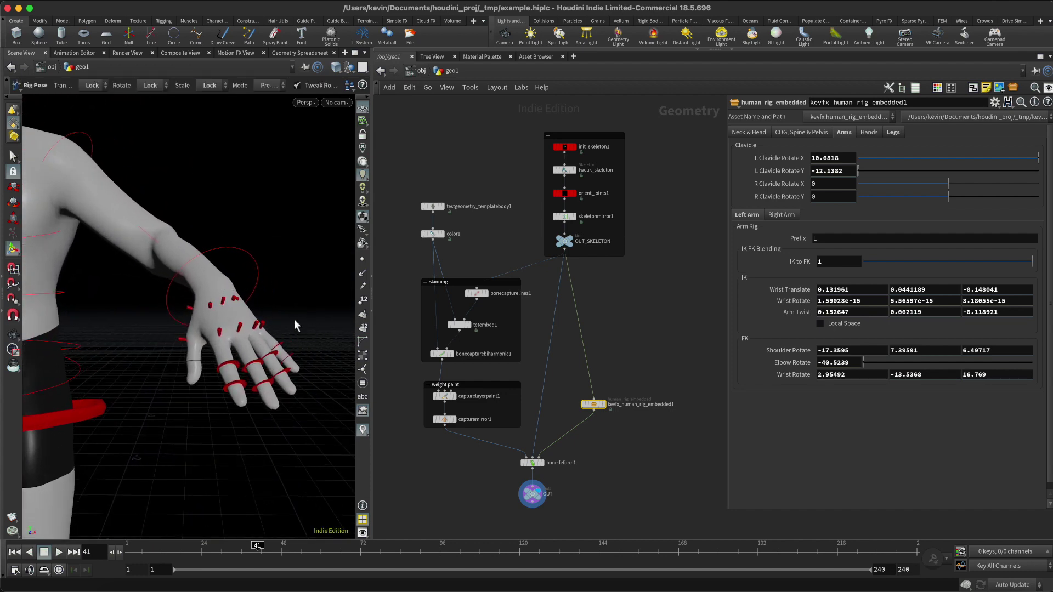
left_click_drag(305, 362, 288, 367, "alt")
left_click_drag(214, 365, 192, 333, "alt")
left_click(151, 276)
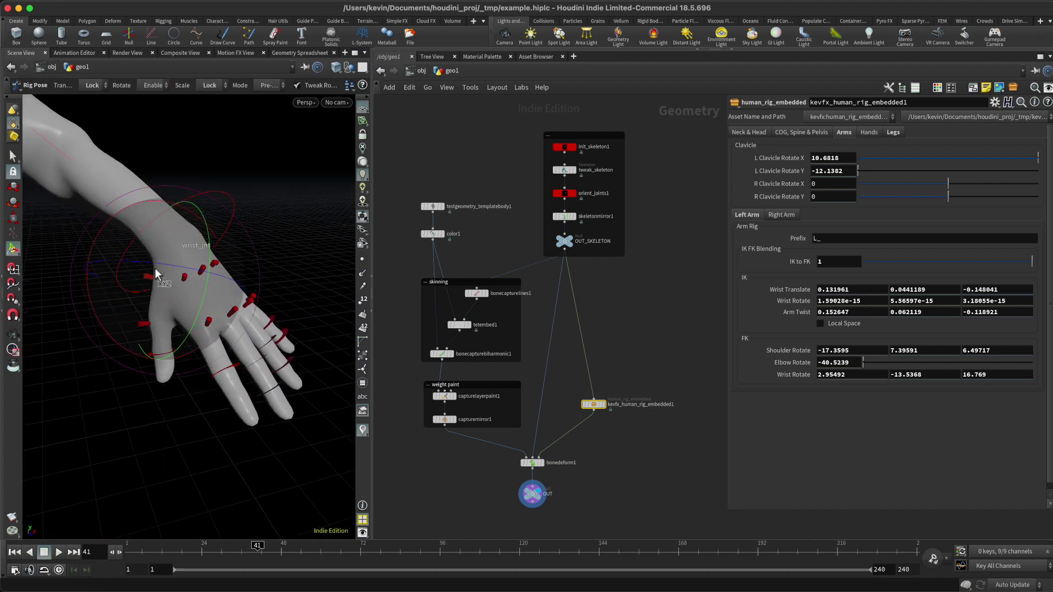
left_click(127, 386)
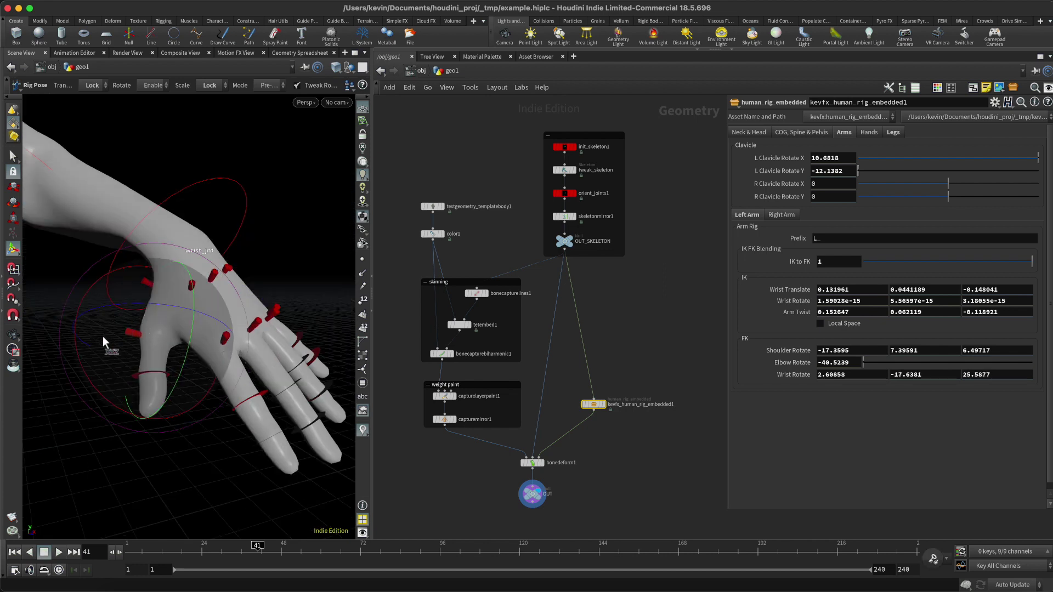
left_click_drag(103, 336, 182, 492)
left_click(182, 493)
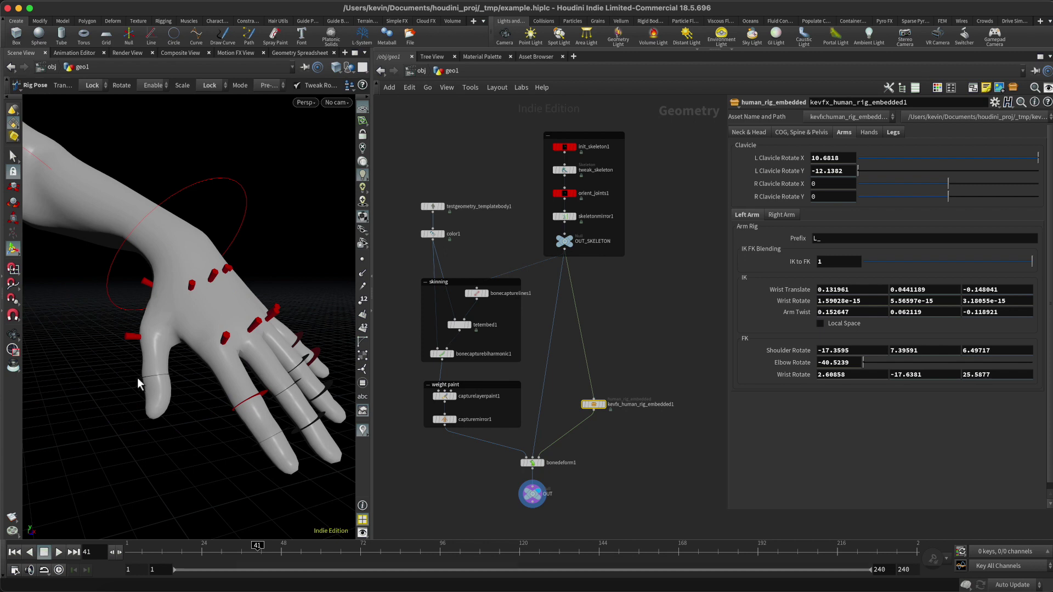
Step: Rotate the three left thumb joints to curl the thumb, and show the left hand's rotation parameters
left_click_drag(139, 378, 133, 435)
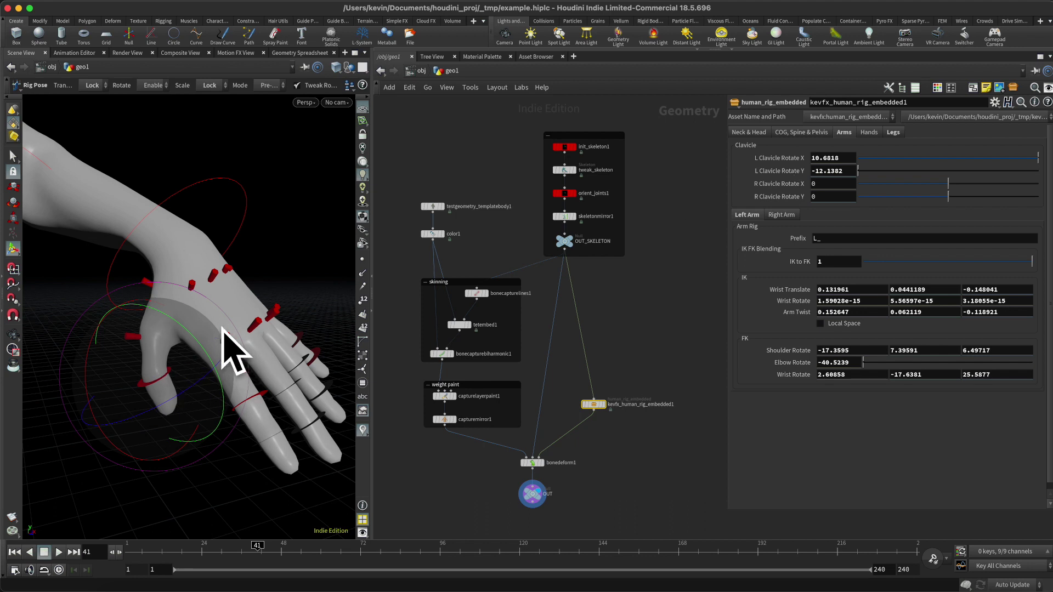
left_click(871, 133)
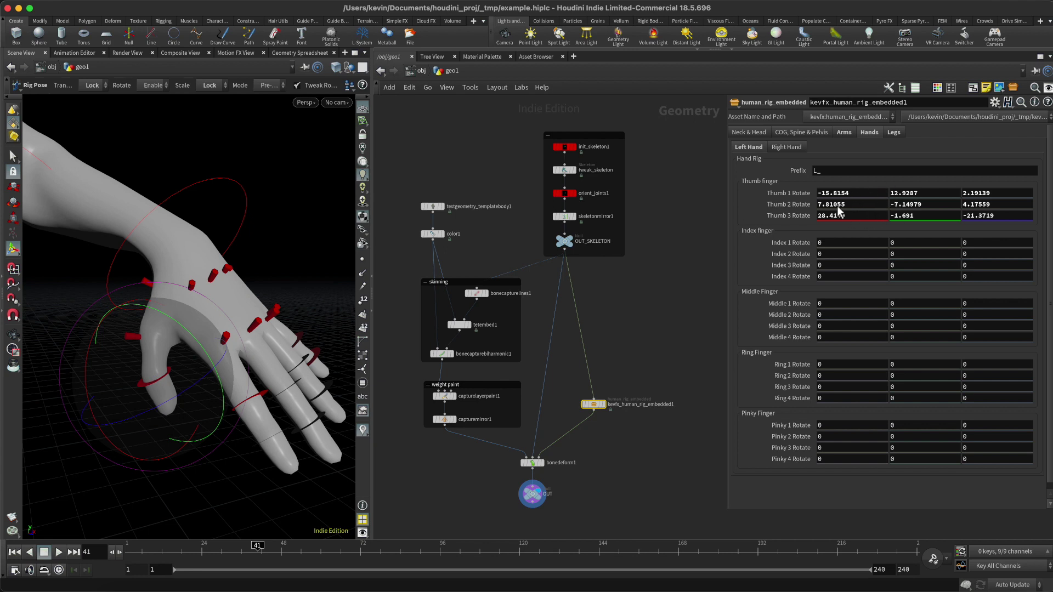
left_click(301, 281)
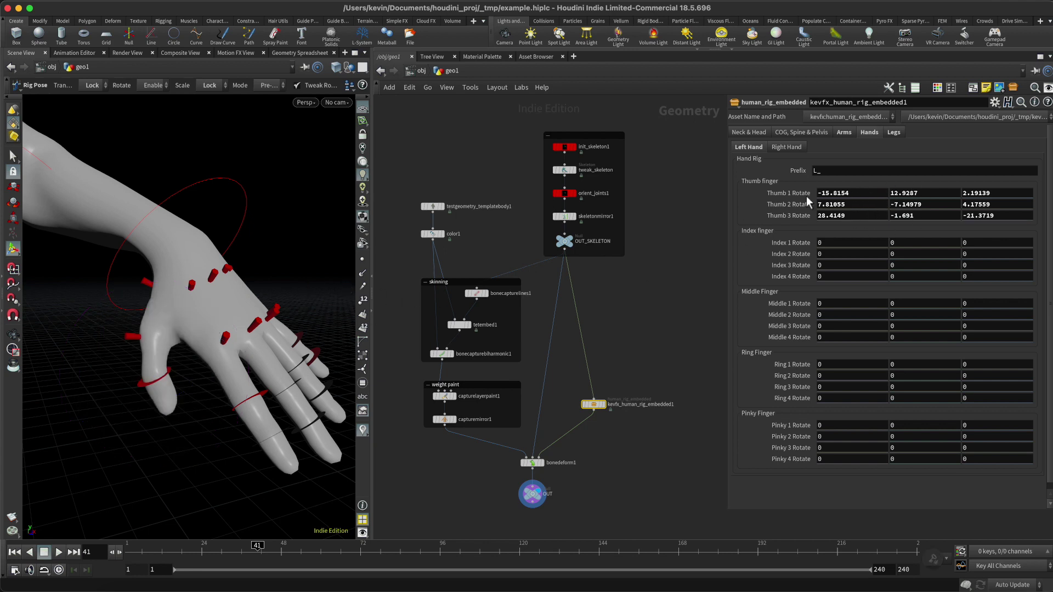
Step: Curl the left index finger by rotating Index 3 to about 41 degrees and Index 4 to about 27 degrees in X
left_click(278, 390)
left_click_drag(289, 385, 292, 433)
left_click(311, 522)
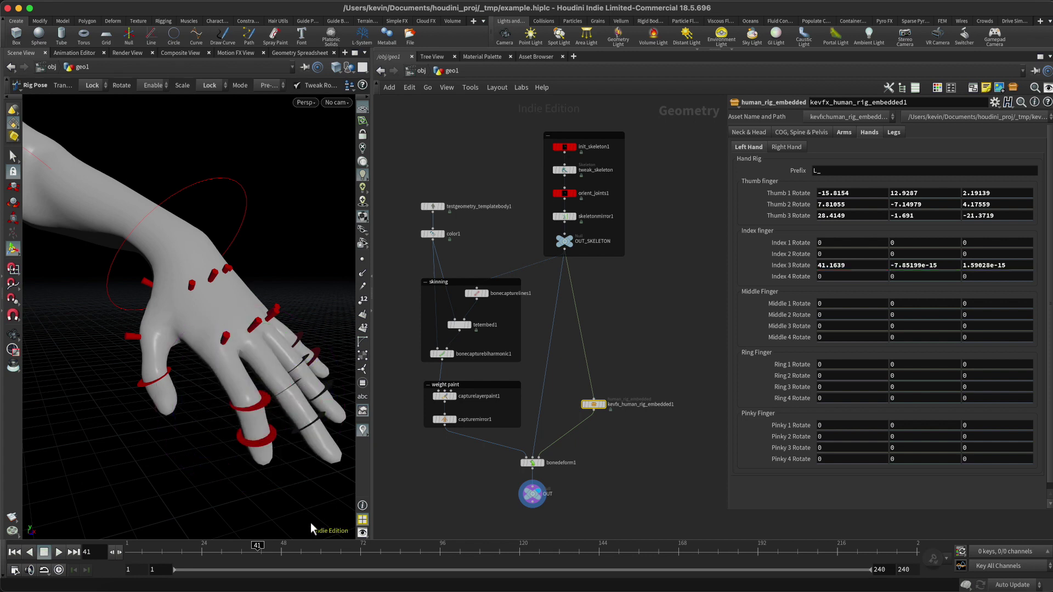
left_click(276, 436)
left_click_drag(296, 419, 307, 450)
Step: Bend the left index finger at its base by rotating Index 2 to about 28 degrees in X
key("Escape")
mouse_move(273, 351)
left_mouse_down()
mouse_move(261, 379)
mouse_move(251, 350)
left_mouse_up()
key("Return")
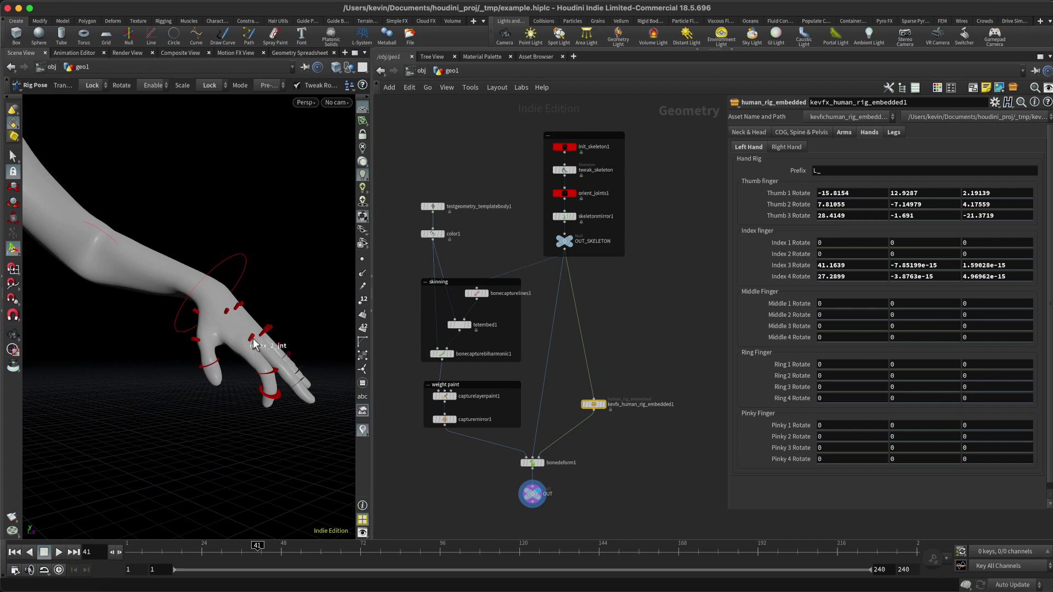
left_click(251, 336)
left_click_drag(301, 313, 310, 341)
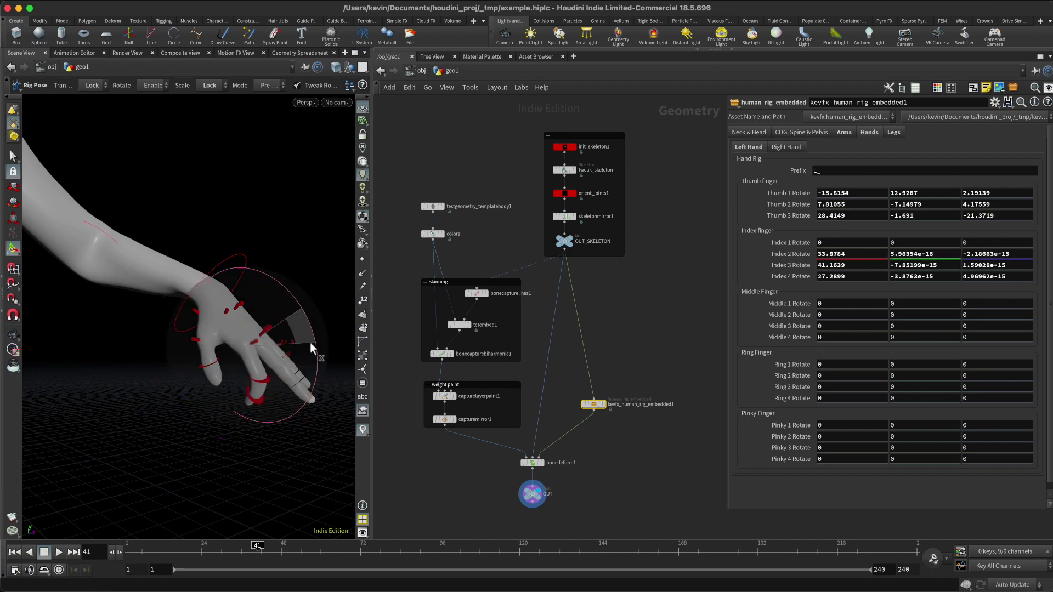
Step: Rotate the pelvis control to tilt the hips from a front view of the body
key("Escape")
left_click_drag(316, 266, 199, 322)
right_click_drag(200, 322, 186, 323)
middle_click_drag(187, 323, 287, 325)
right_click_drag(287, 325, 214, 358)
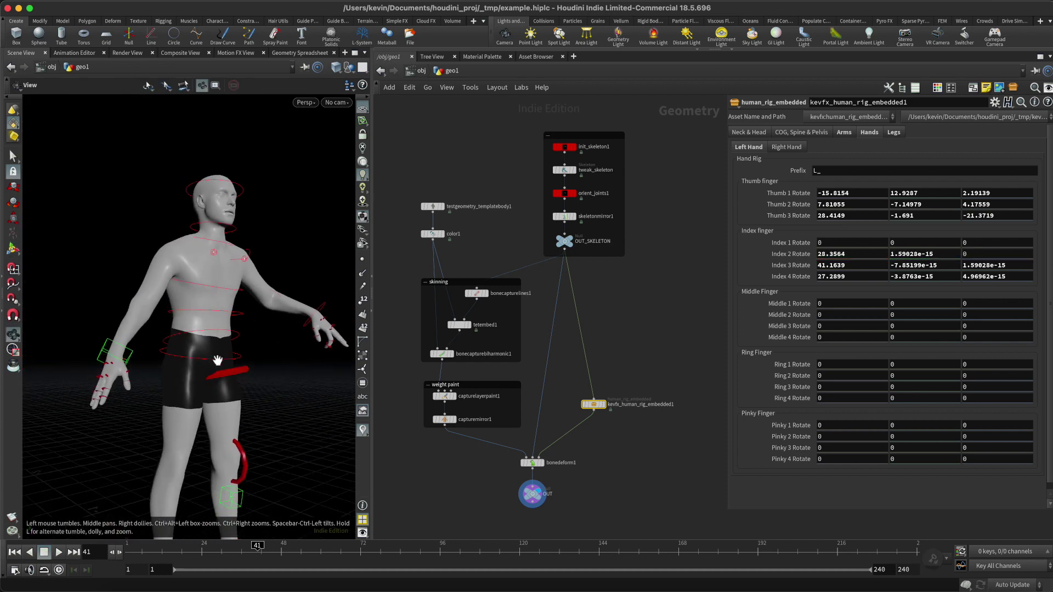
left_click_drag(214, 357, 206, 370)
middle_click_drag(275, 375, 268, 341)
left_click_drag(268, 341, 268, 317)
key("Return")
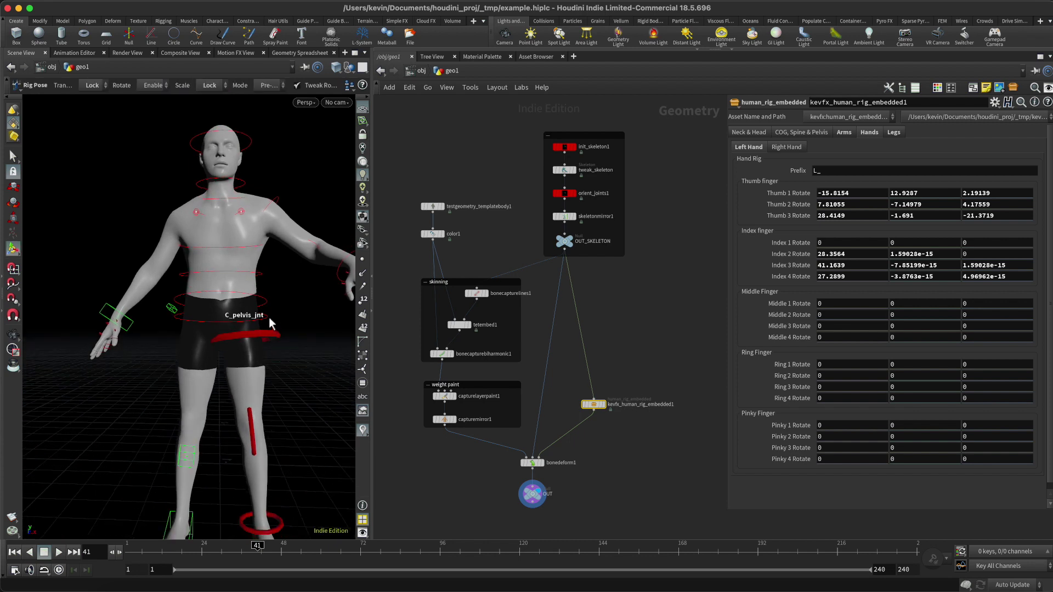
left_click(269, 317)
mouse_move(301, 298)
left_mouse_down()
mouse_move(299, 276)
mouse_move(305, 311)
left_mouse_up()
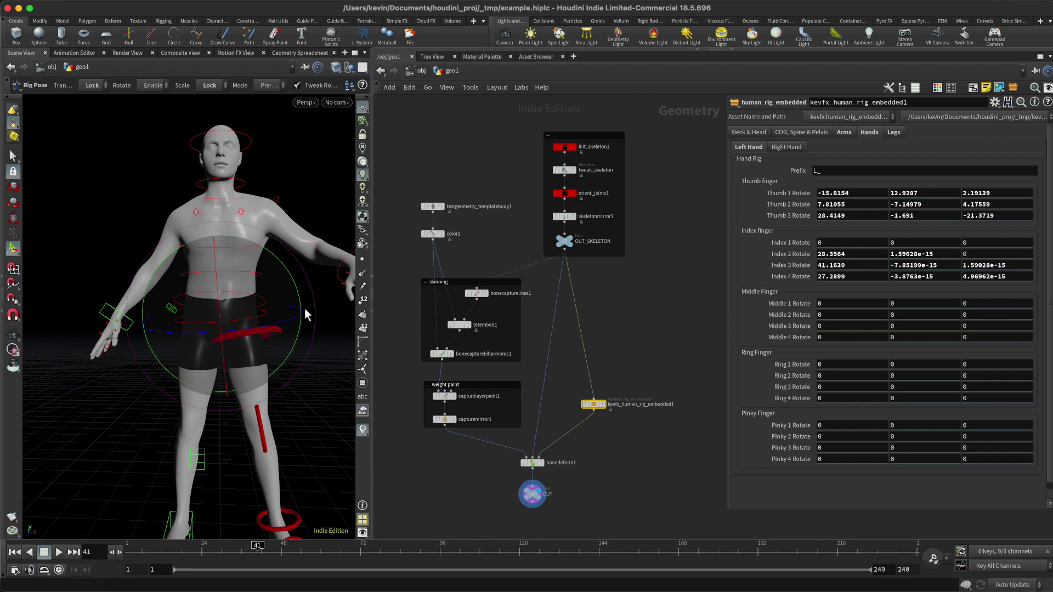
Step: Switch the left leg to IK by setting its IK to FK blend to 0, and rotate the pelvis control
left_click(893, 133)
left_click_drag(931, 182, 816, 186)
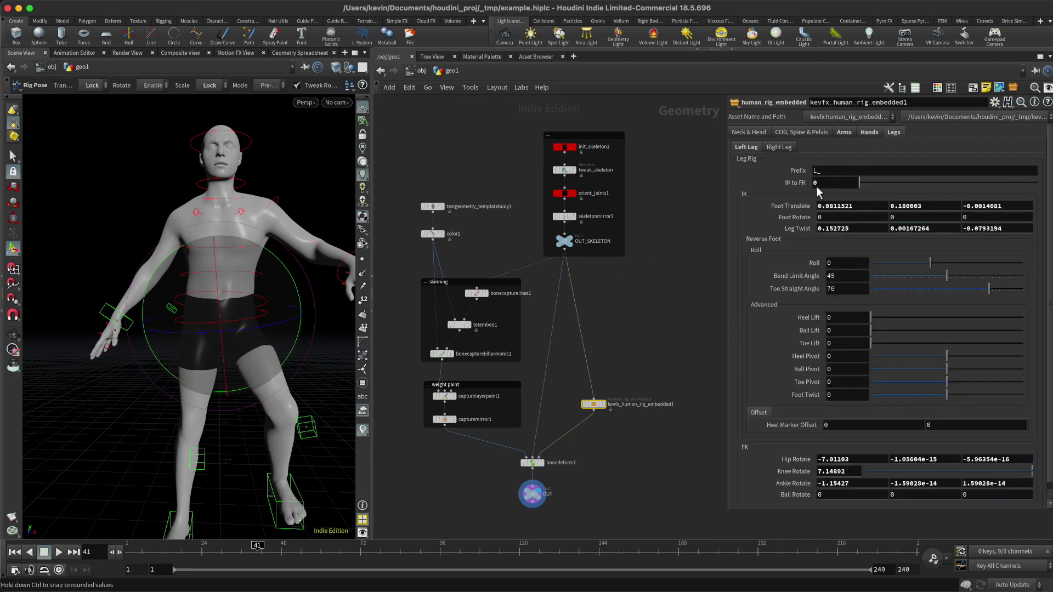
left_click_drag(268, 313, 300, 292)
left_click(321, 314)
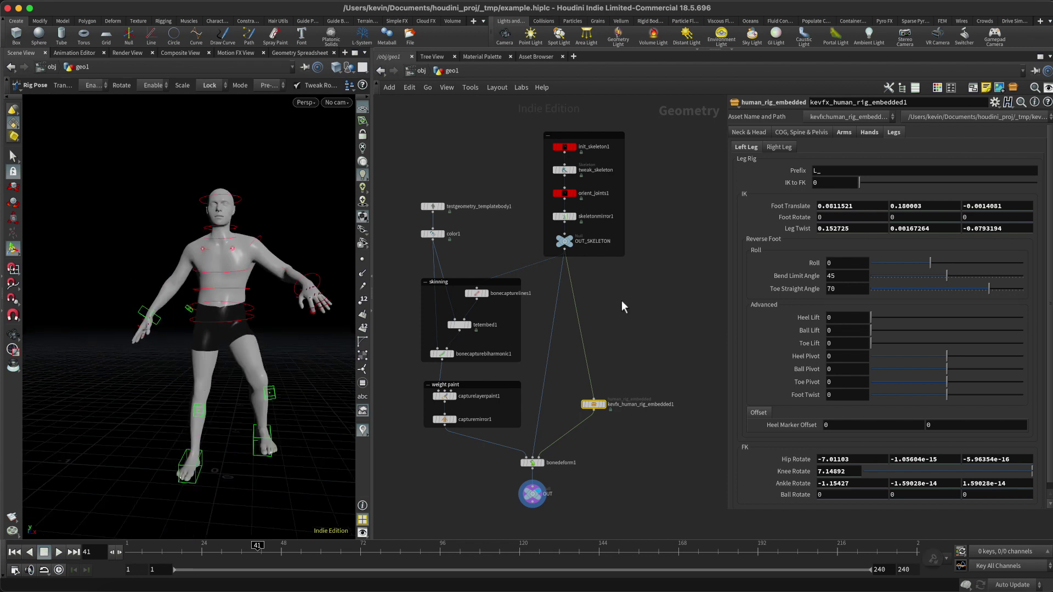
left_click_drag(297, 335, 271, 338, "alt")
right_click_drag(271, 338, 303, 341, "alt")
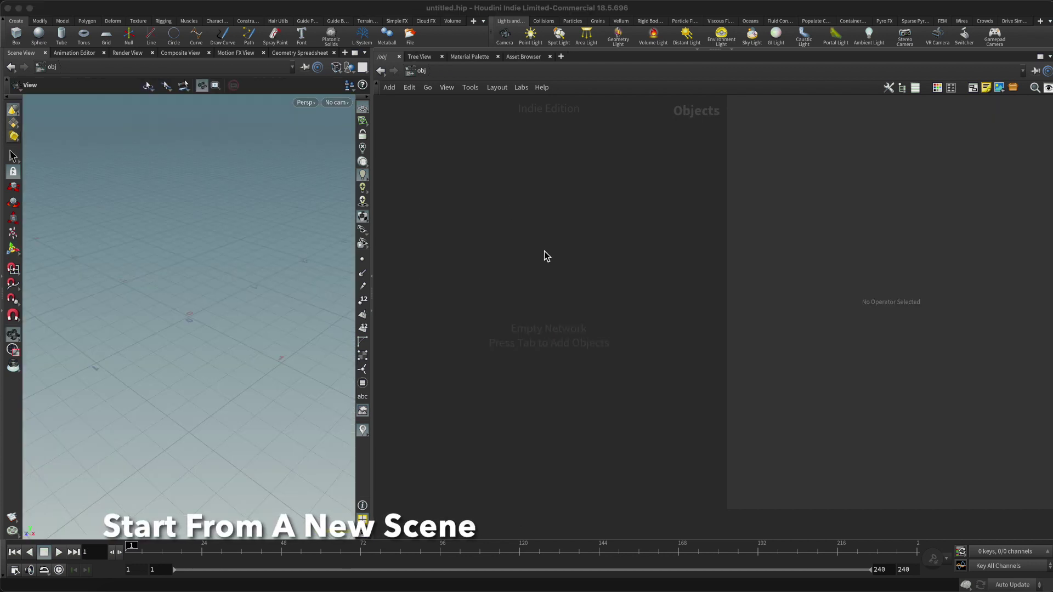
Step: Add a Geometry object to the empty scene and rename it human_rig_example
left_click(531, 225)
key("Tab")
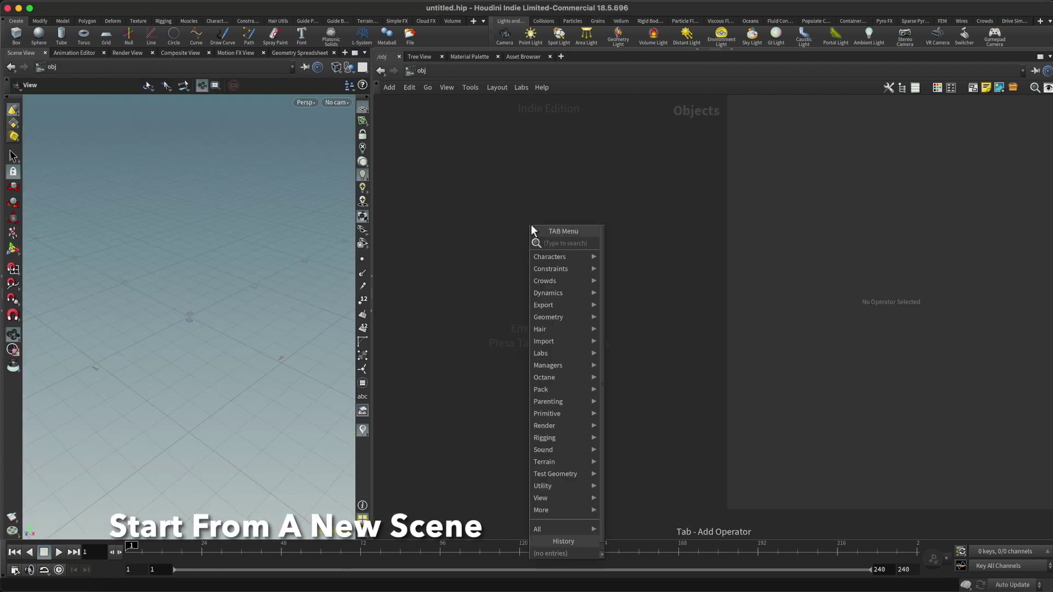
type("geo")
key("Return")
left_click(531, 225)
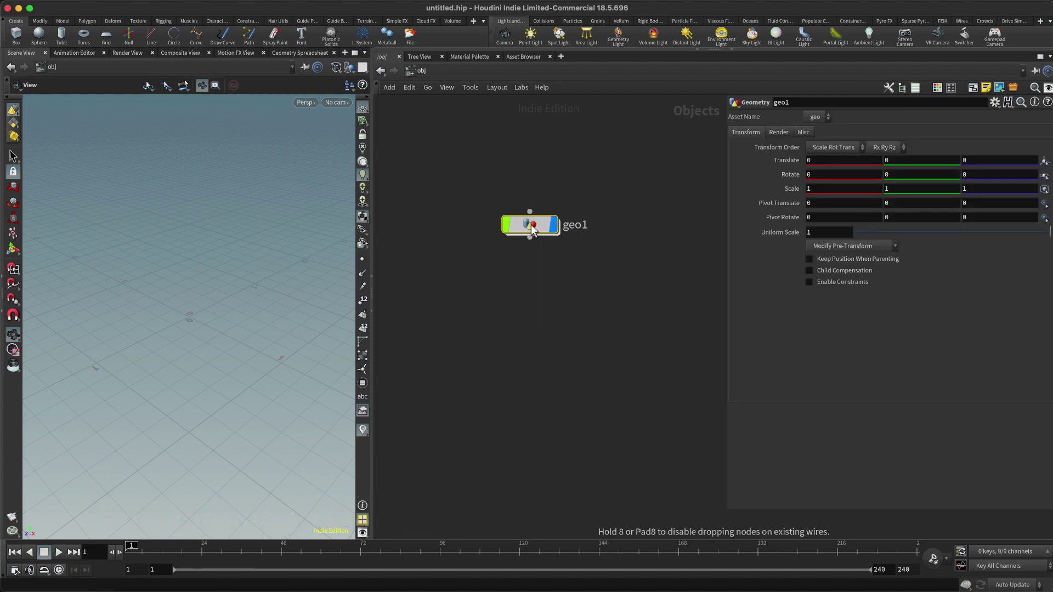
double_click(573, 225)
type("human_rig_example")
key("Return")
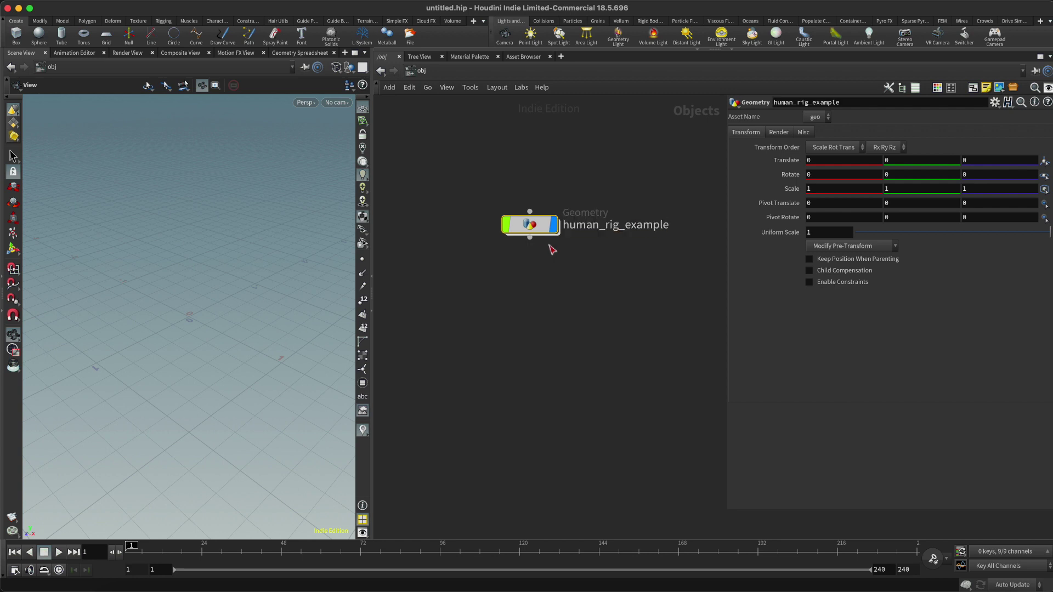
Step: Add a Test Geometry: Template Body node inside the human_rig_example object
double_click(526, 224)
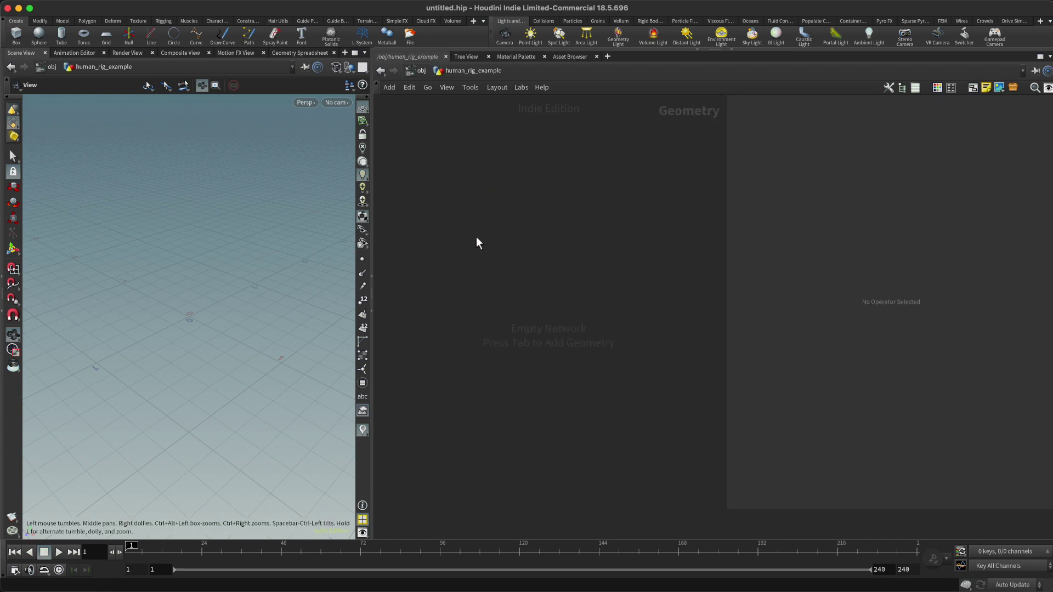
key("Tab")
type("tes")
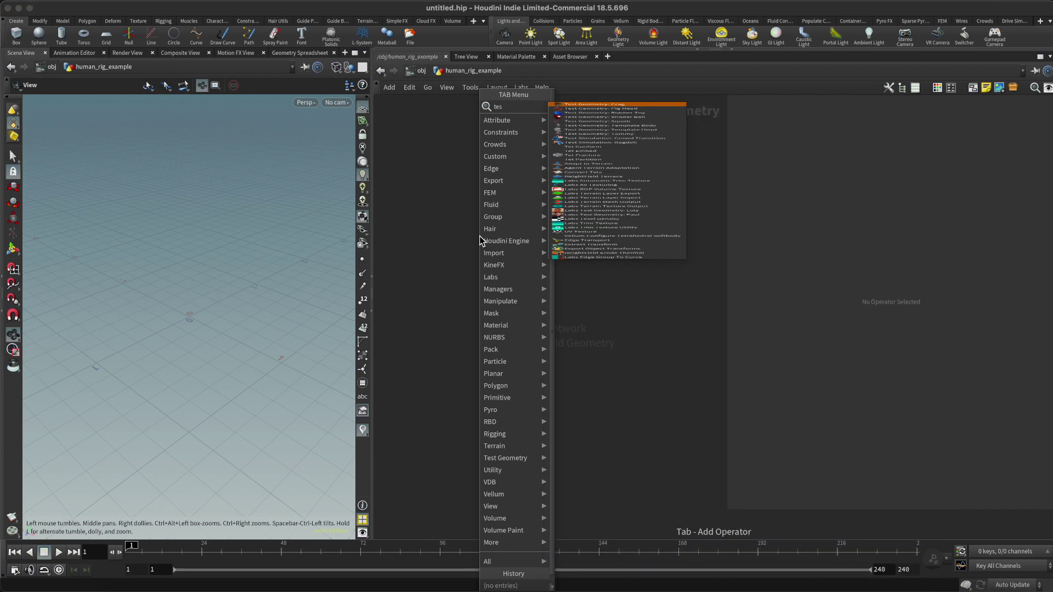
type("t te")
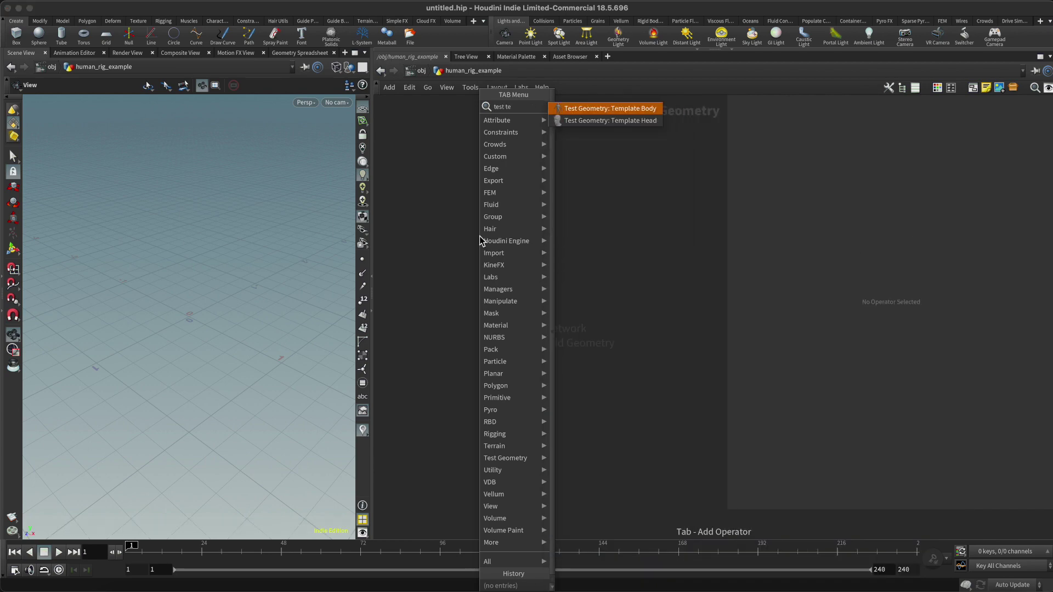
key("Return")
left_click(479, 236)
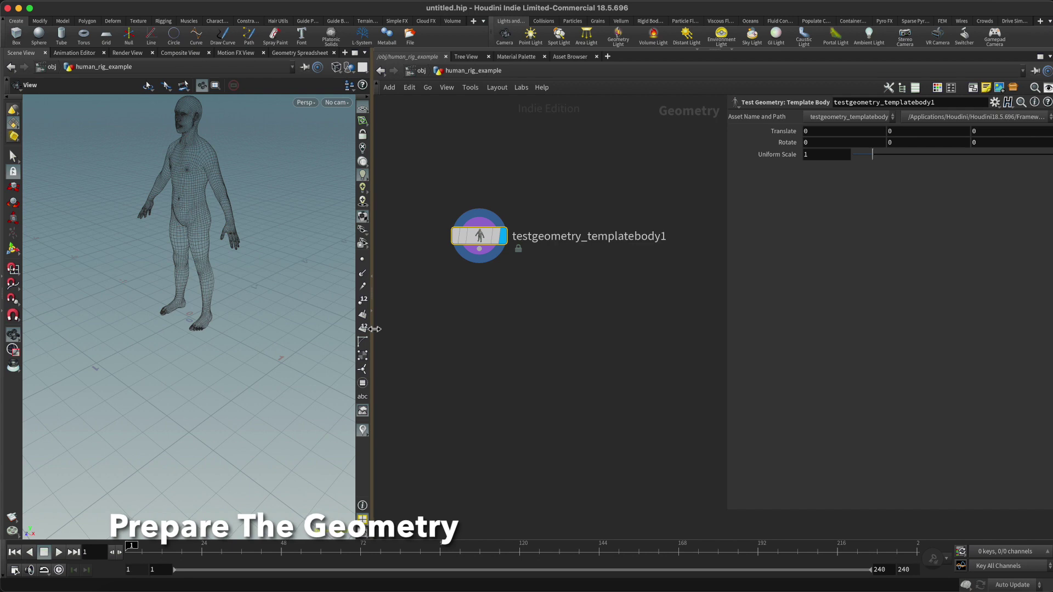
Step: Add a Color node connected to the output of the template body node
left_click_drag(372, 327, 348, 324)
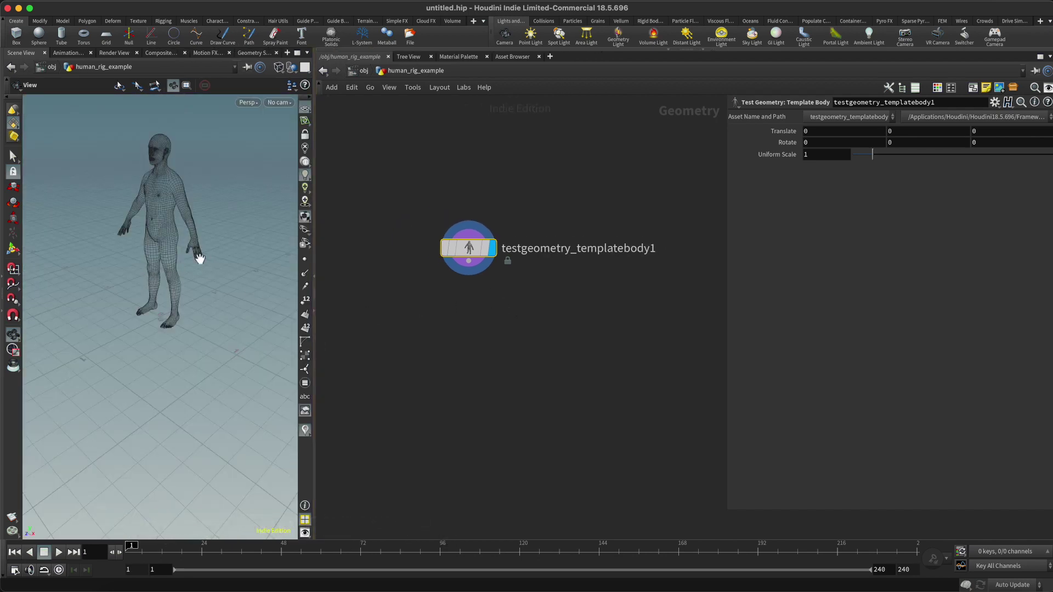
mouse_move(198, 272)
left_mouse_down()
mouse_move(191, 249)
mouse_move(245, 254)
mouse_move(176, 255)
mouse_move(199, 254)
left_mouse_up()
left_click(479, 287)
left_click(469, 262)
key("Tab")
type("color")
key("Return")
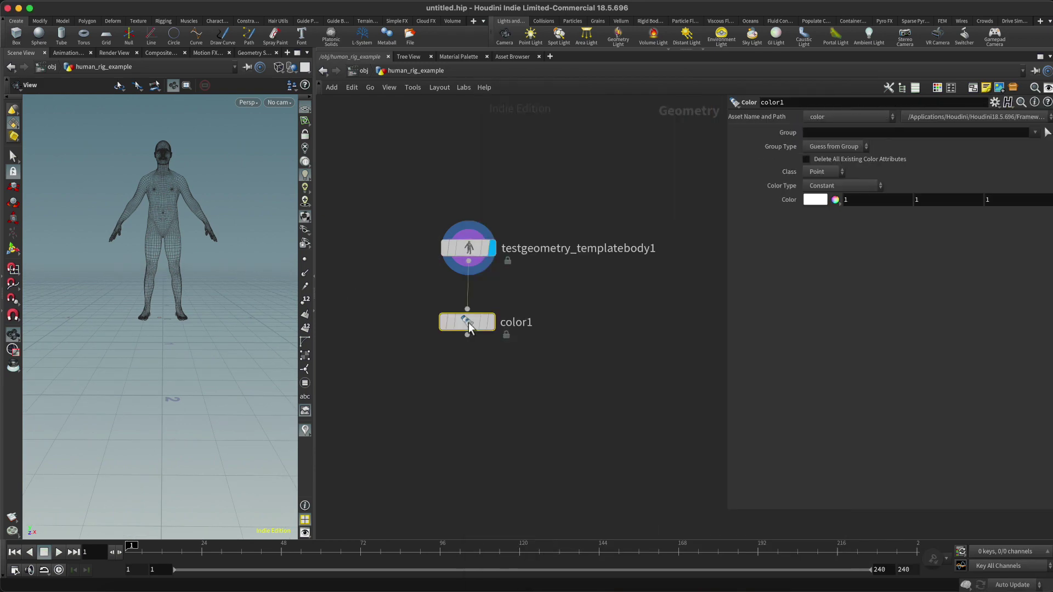
left_click(470, 326)
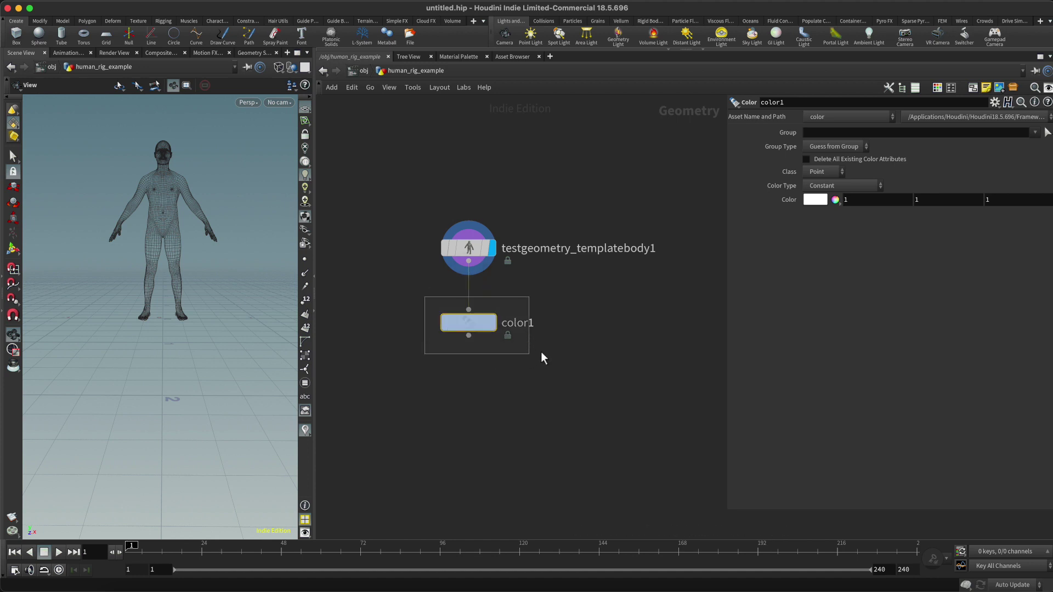
Step: Set the Color node's class to Primitive and assign the faces of the hips and upper thighs as its group
left_click(825, 172)
left_click(823, 209)
left_click(1048, 132)
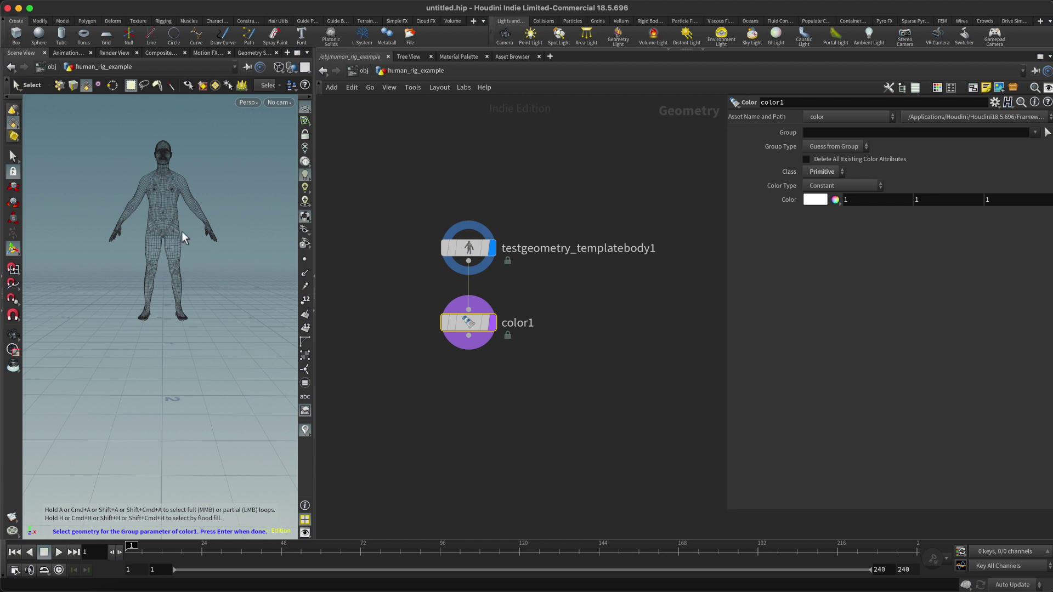
left_click_drag(144, 214, 180, 245)
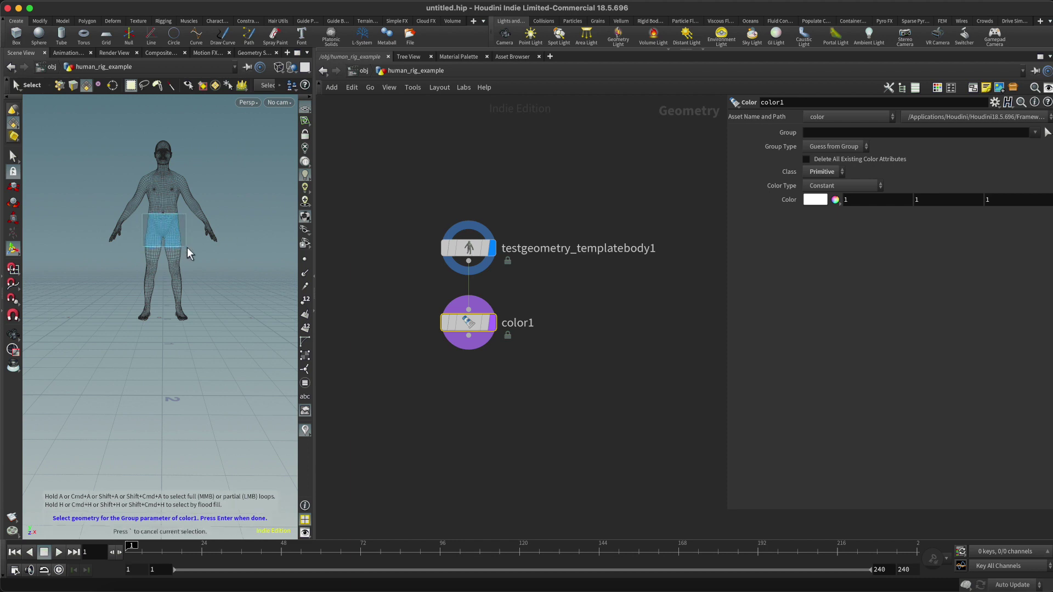
key("Return")
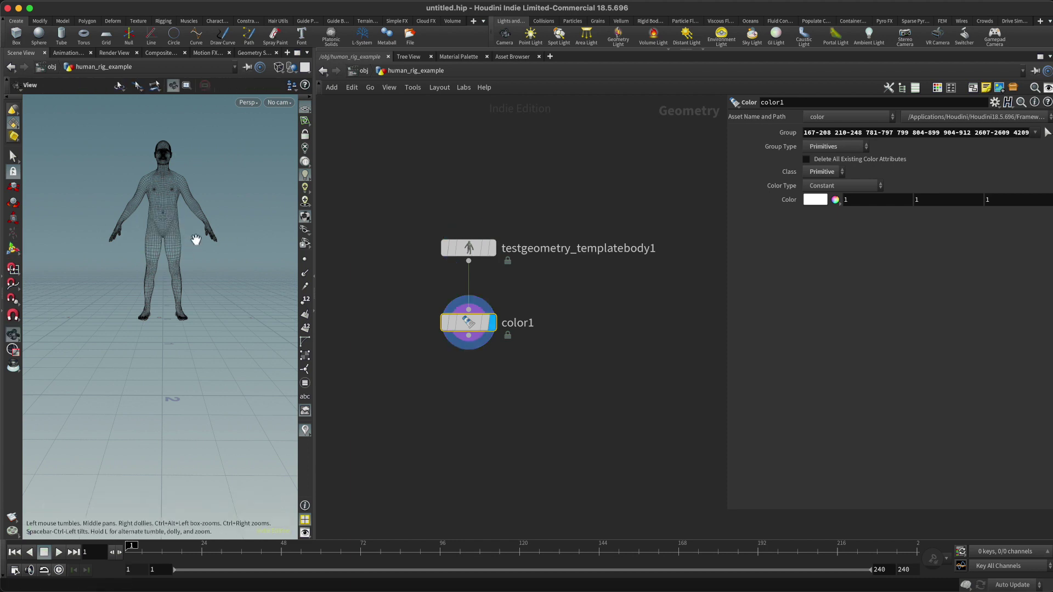
Step: Set the Color node's colour to black for the shorts area and show the body shaded from the front
left_click(815, 200)
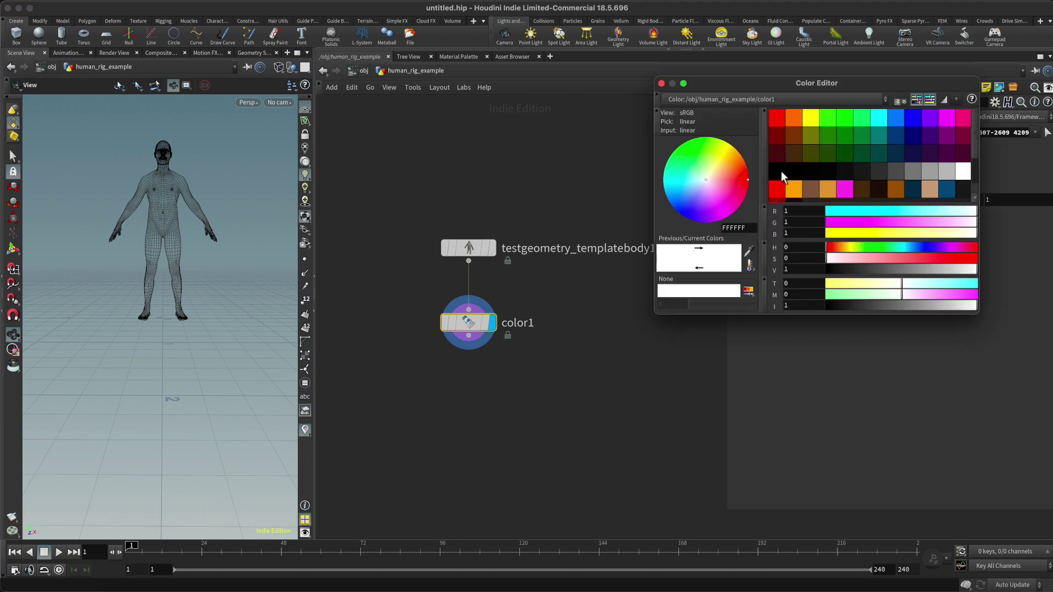
left_click(782, 171)
left_click(661, 83)
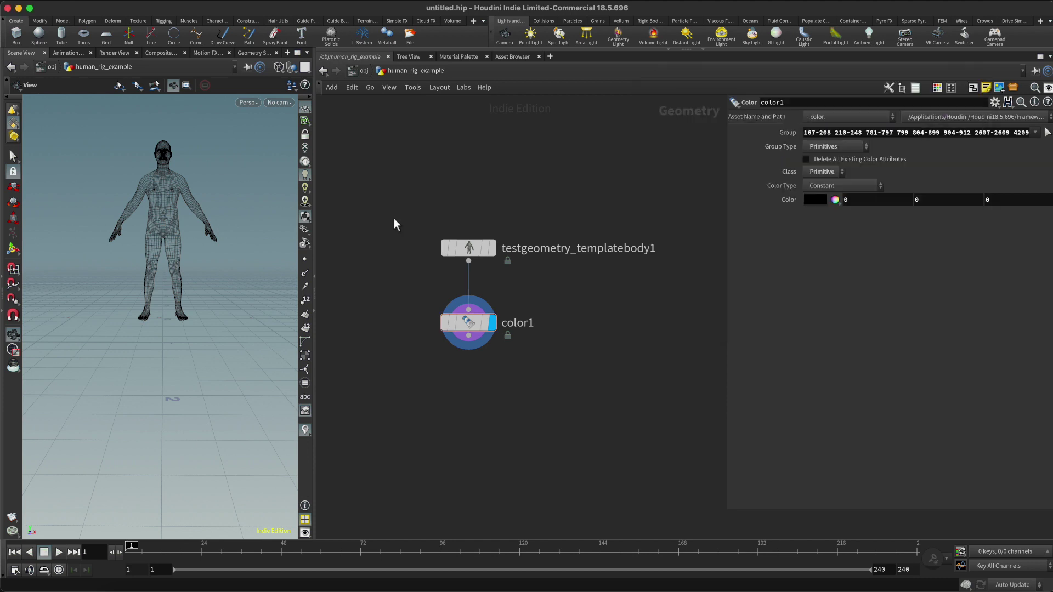
mouse_move(209, 258)
left_mouse_down()
mouse_move(207, 318)
mouse_move(277, 308)
mouse_move(216, 313)
mouse_move(200, 297)
left_mouse_up()
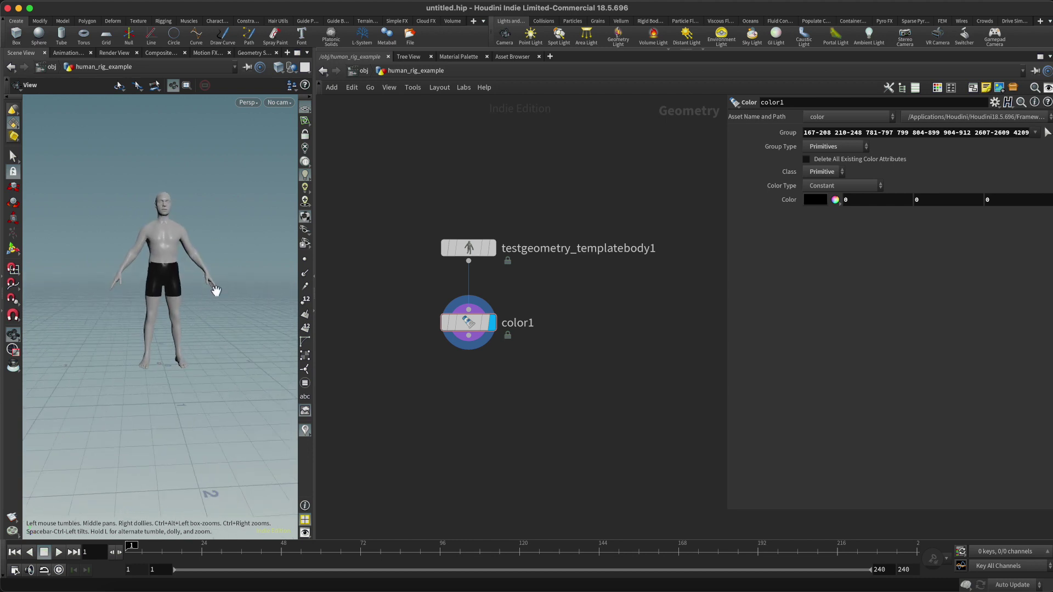
middle_click_drag(206, 295, 203, 318)
right_click_drag(188, 320, 261, 318)
middle_click_drag(199, 302, 212, 328)
right_click_drag(213, 327, 221, 327)
middle_click_drag(210, 322, 208, 320)
scroll(200, 308, "up", 1)
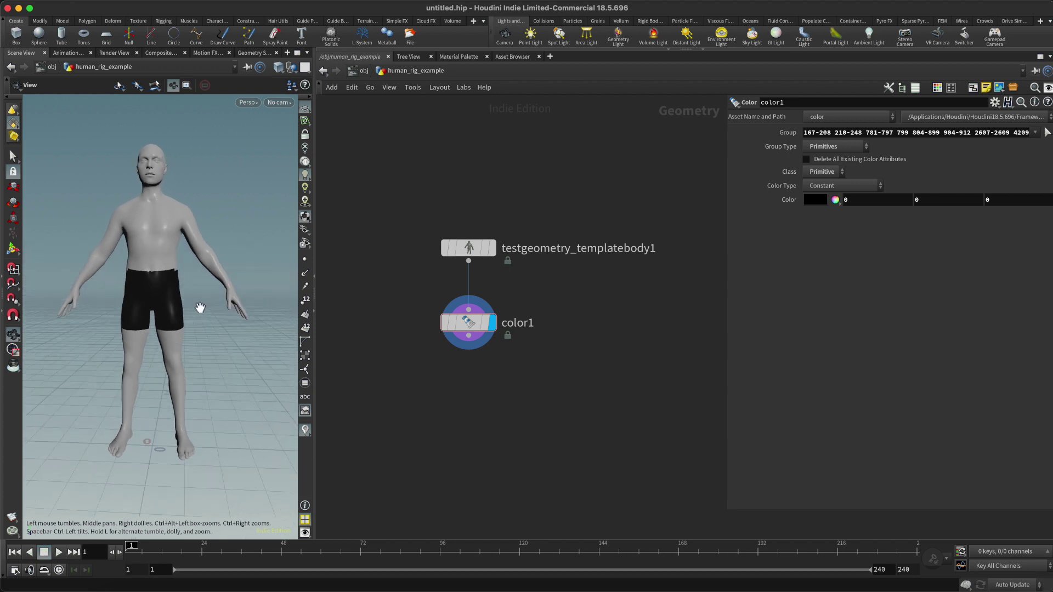
Step: Enclose the template body and Color nodes in a network box, enlarge it around their labels and reposition it
scroll(535, 307, "down", 3)
key("c")
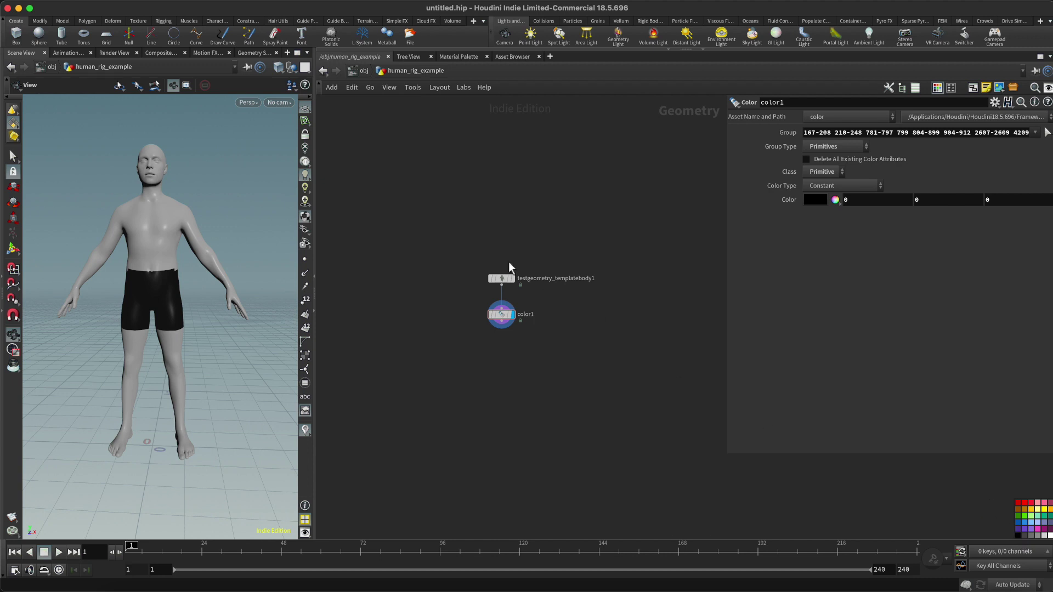
left_click_drag(423, 226, 715, 365)
left_click(973, 88)
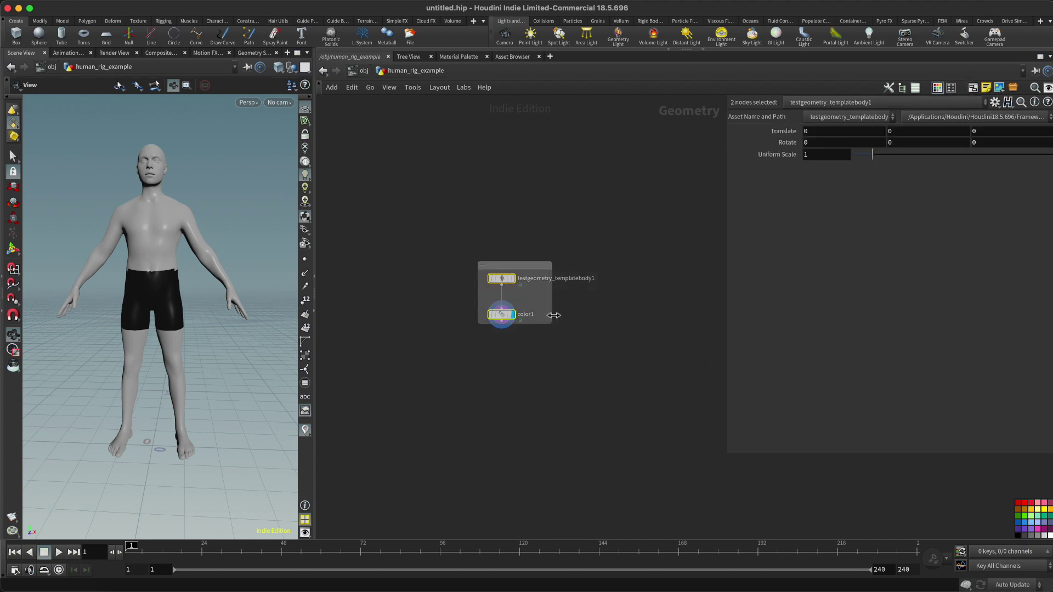
left_click_drag(553, 324, 605, 329)
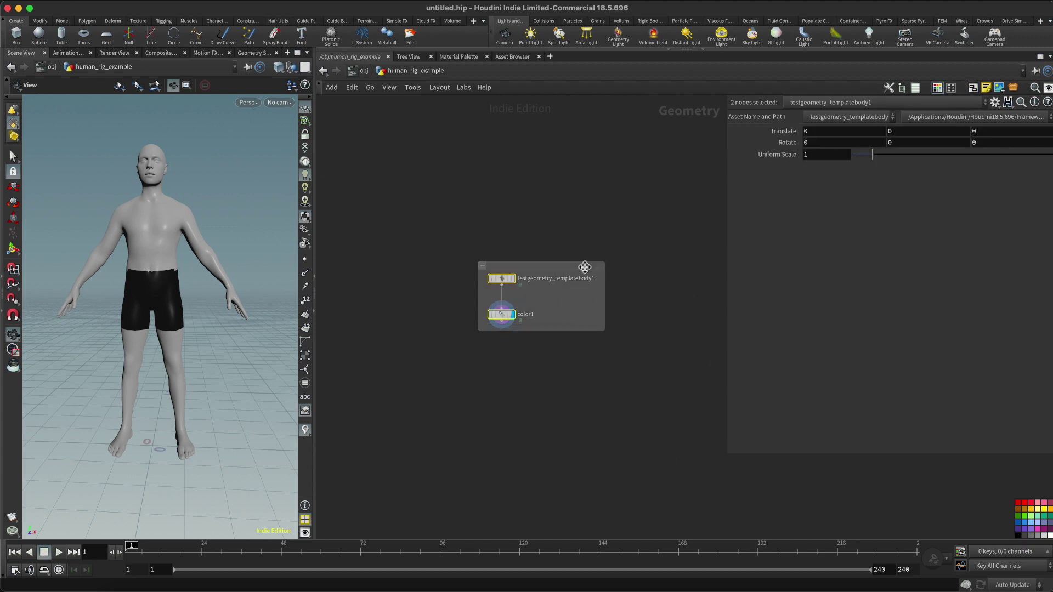
left_click_drag(586, 265, 526, 202)
left_click_drag(546, 269, 557, 276)
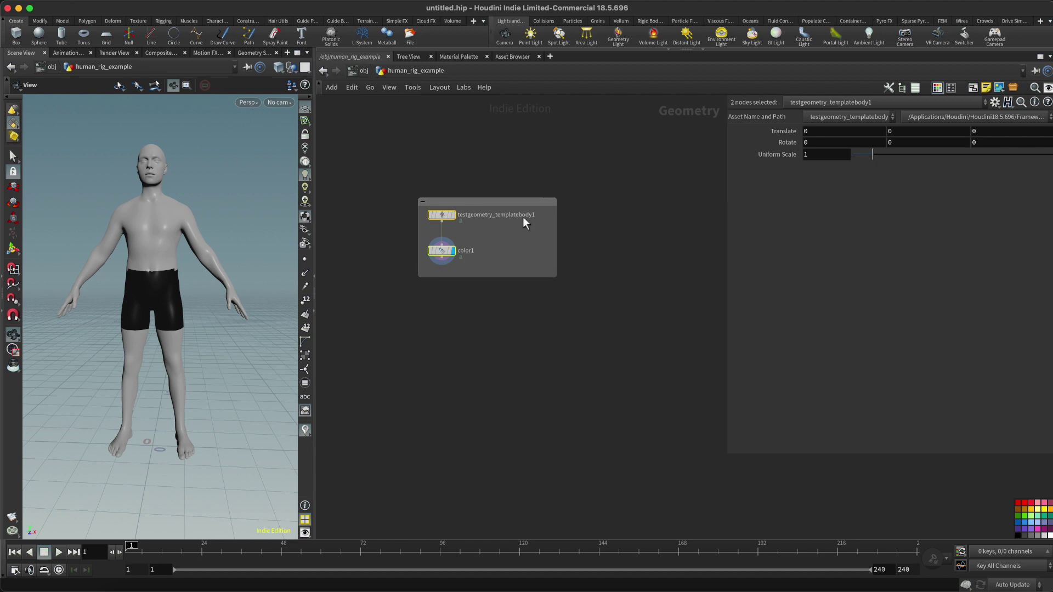
left_click_drag(442, 215, 443, 221)
Step: Title the network box "the char model" and colour it green
double_click(447, 202)
type("the char model")
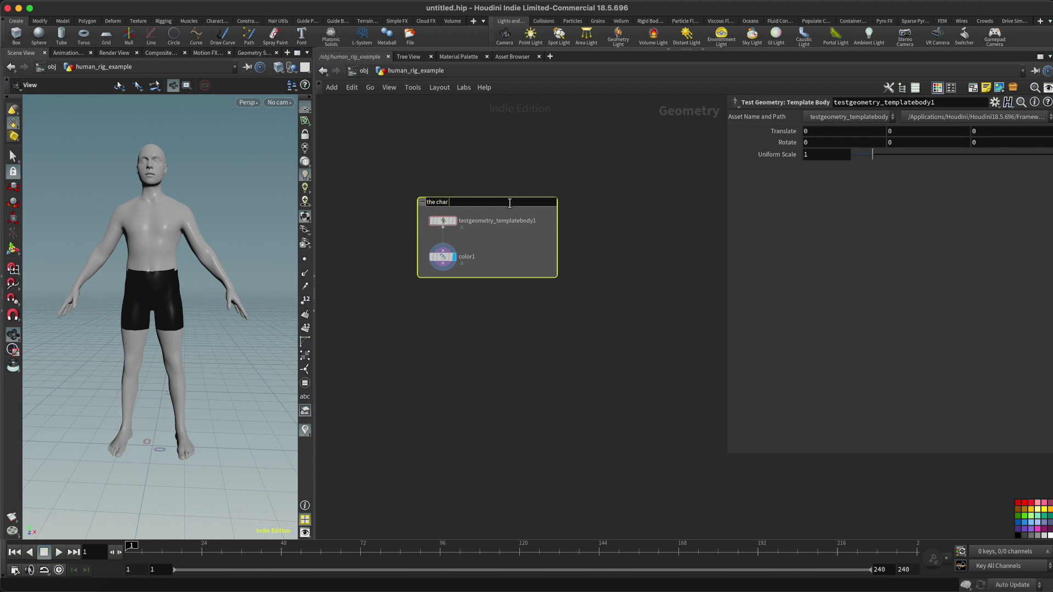
key("Return")
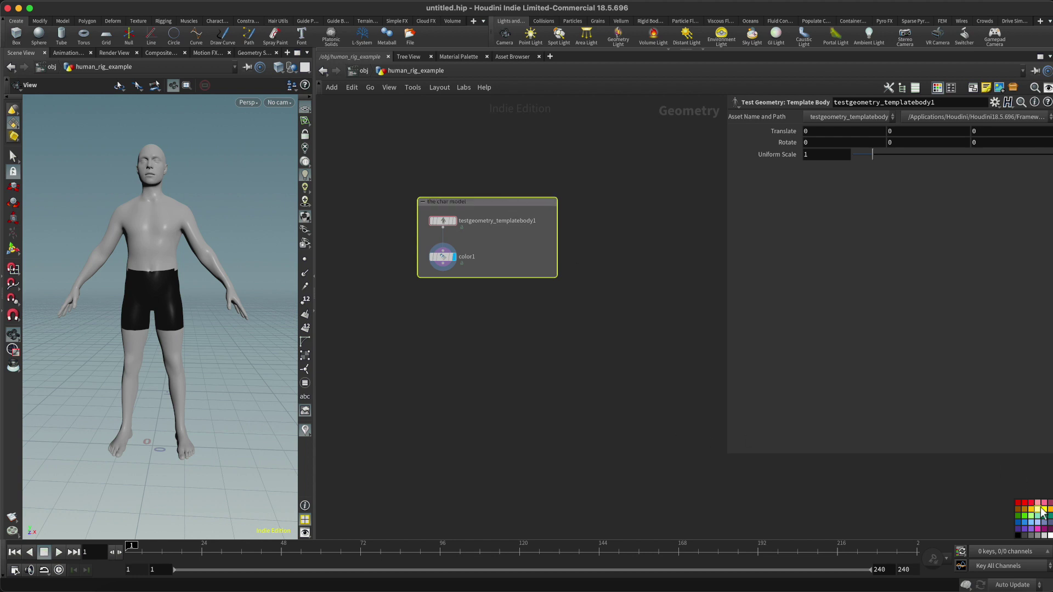
left_click_drag(1021, 515, 538, 260)
middle_click_drag(618, 270, 548, 220)
middle_click_drag(541, 268, 555, 278)
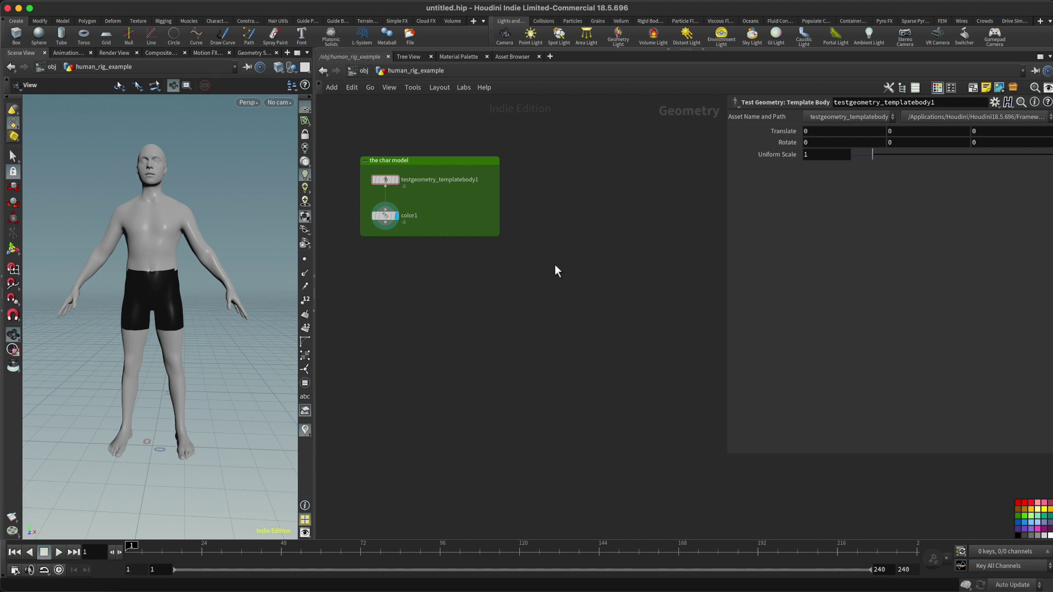
Step: Install the kevfx init_skeleton 2.0, human_rig_embedded 2.5 and orient_joints 2.0 asset libraries into the current HIP file only
scroll(588, 192, "down", 2)
mouse_move(588, 192)
middle_mouse_down()
mouse_move(555, 191)
mouse_move(574, 192)
middle_mouse_up()
scroll(556, 190, "up", 1)
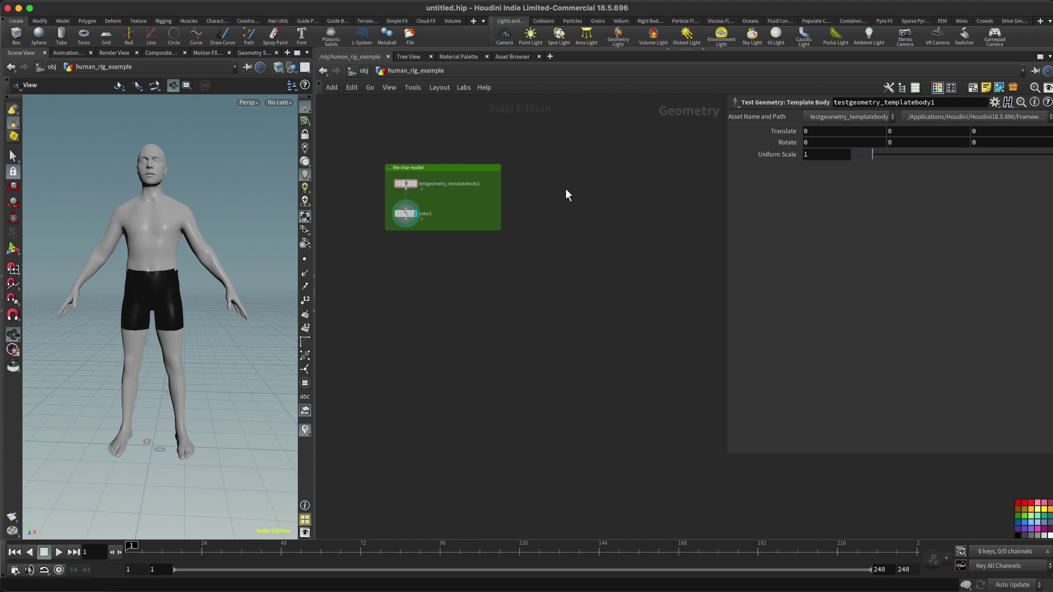
left_click(214, 2)
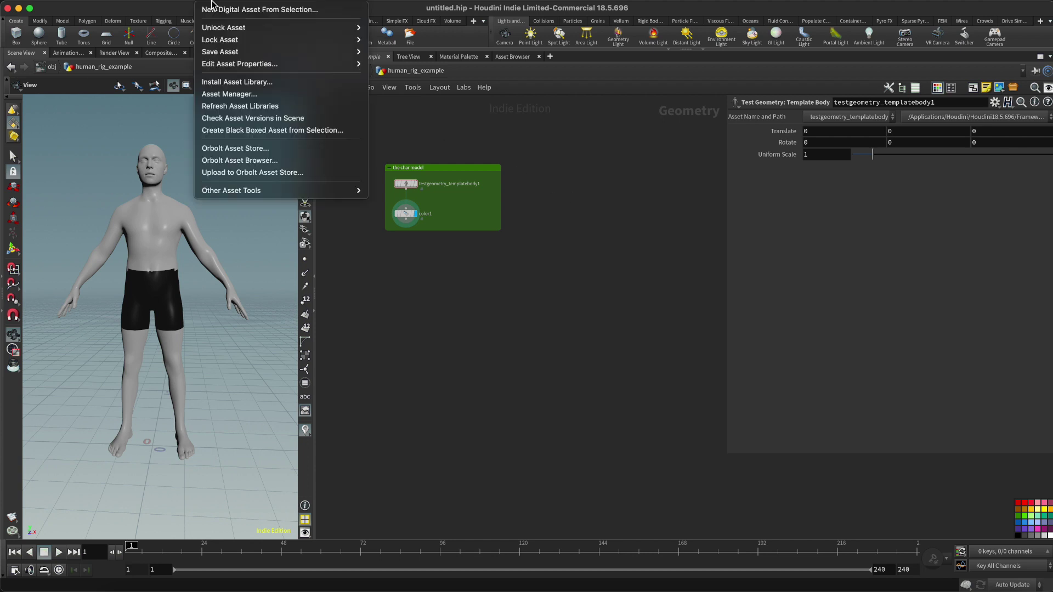
left_click(230, 81)
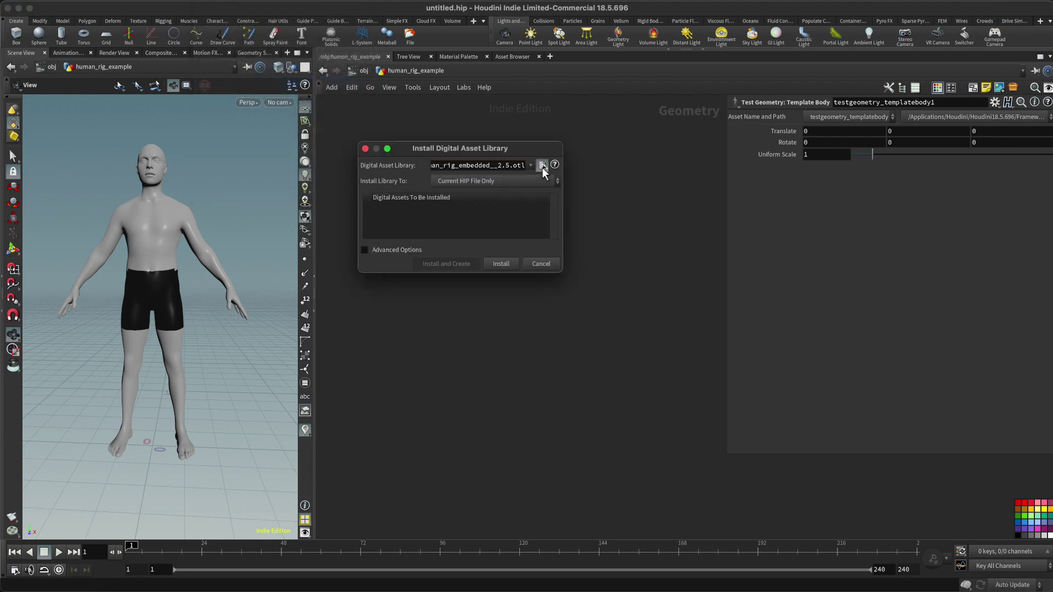
left_click(542, 166)
left_click(563, 115)
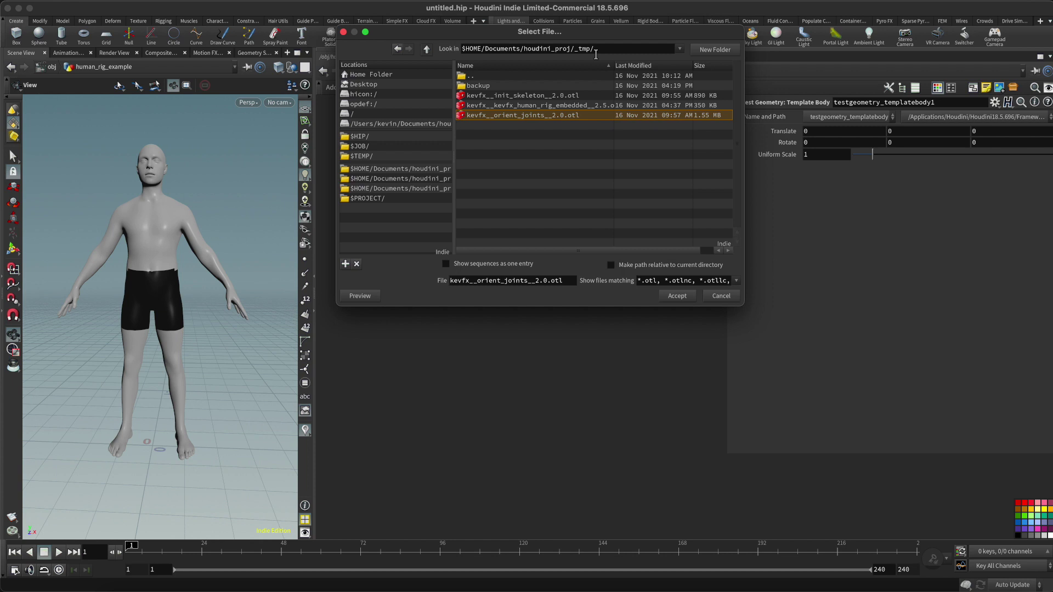
left_click(511, 97)
left_click(514, 113, "shift")
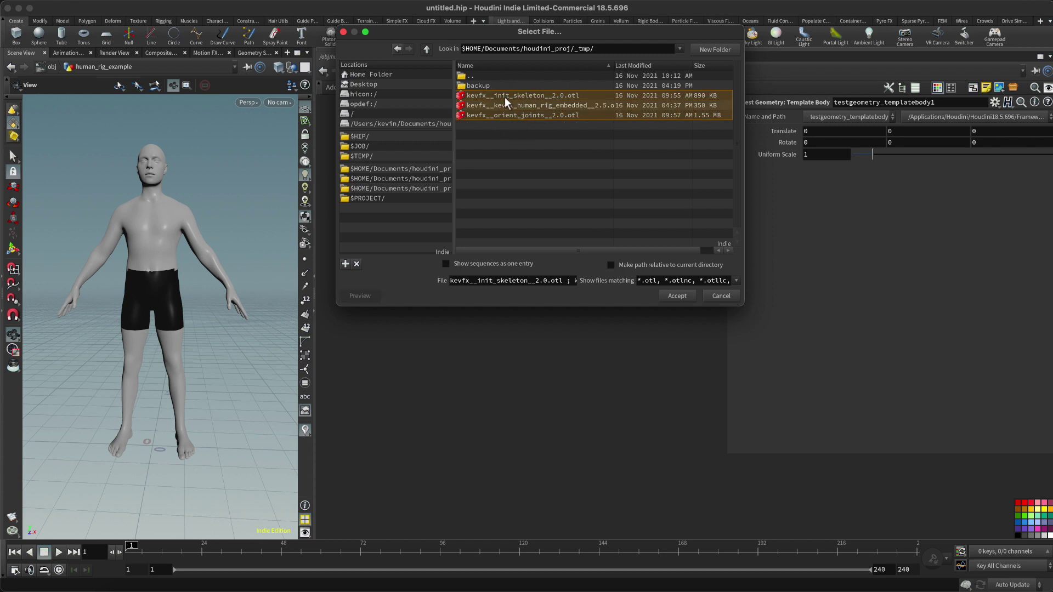
left_click(675, 296)
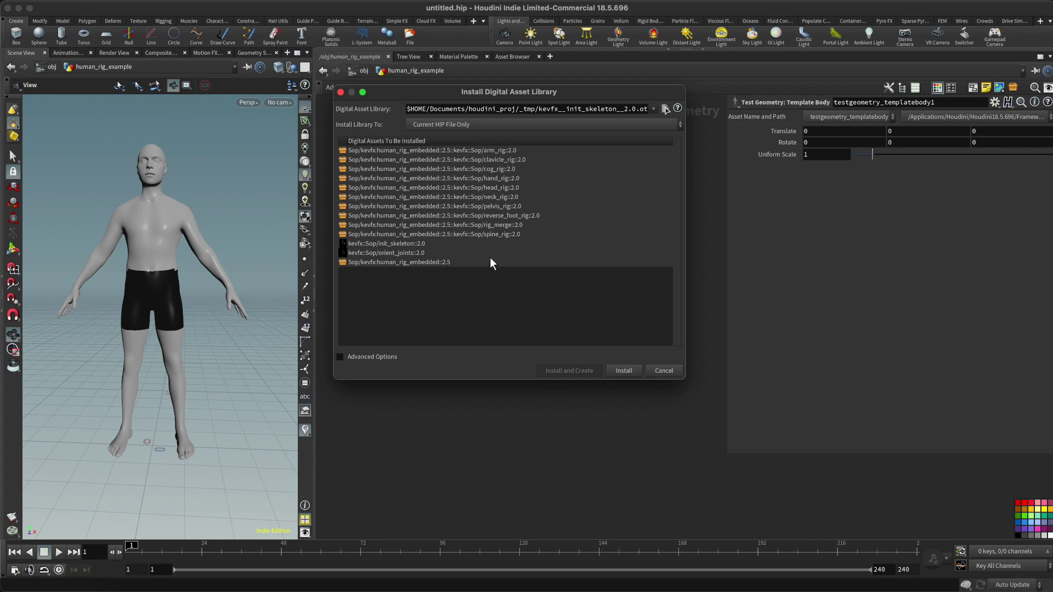
left_click(624, 371)
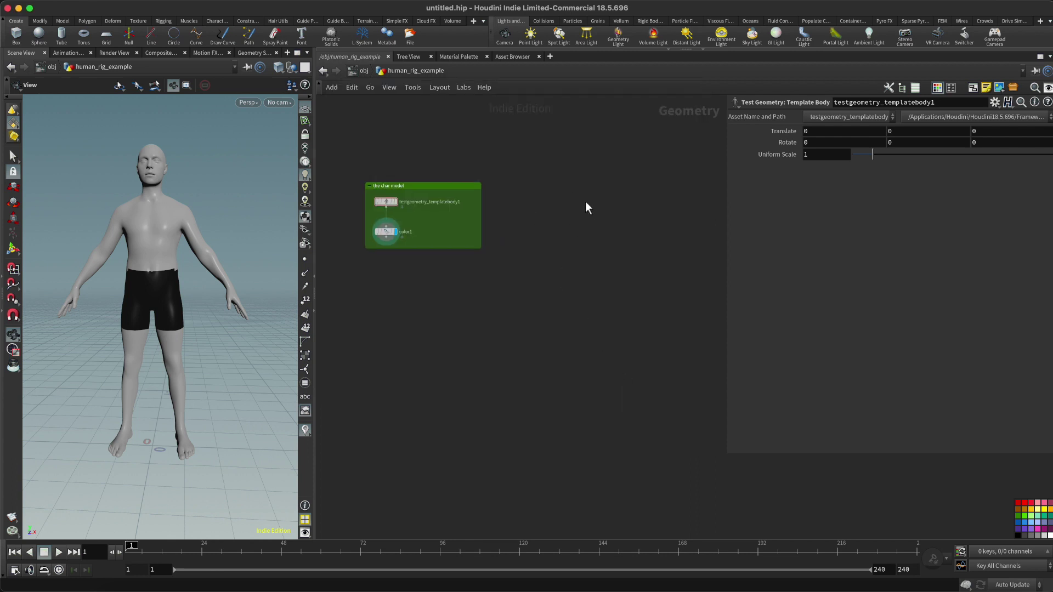
Step: Add an init_skeleton node to the network beside the char model box
key("Tab")
type("init")
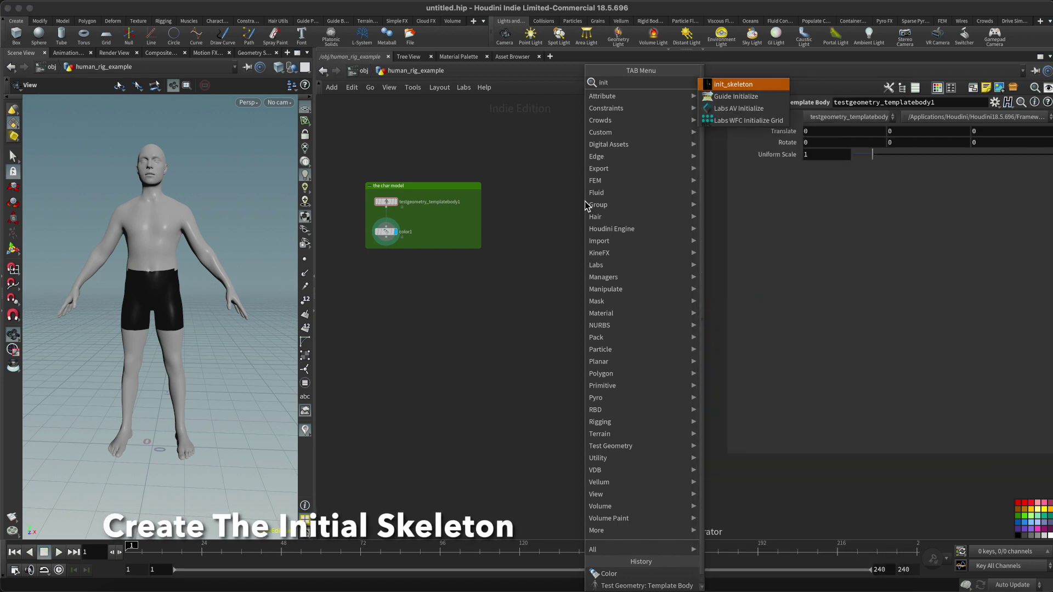
key("Return")
left_click(584, 202)
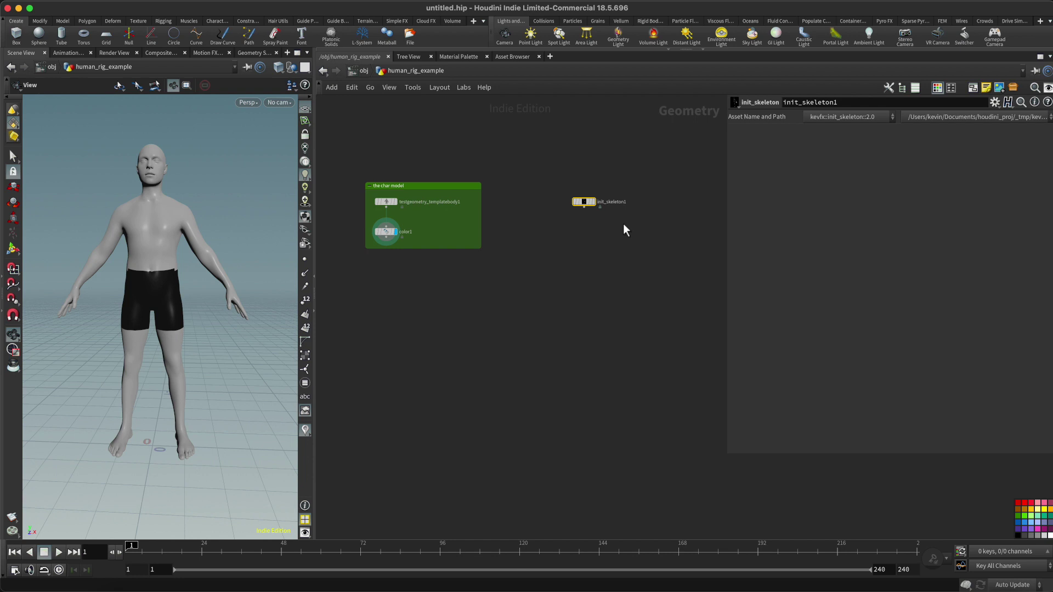
Step: Template the Color node's body as a wireframe reference and display the init_skeleton node inside it
left_click(387, 232)
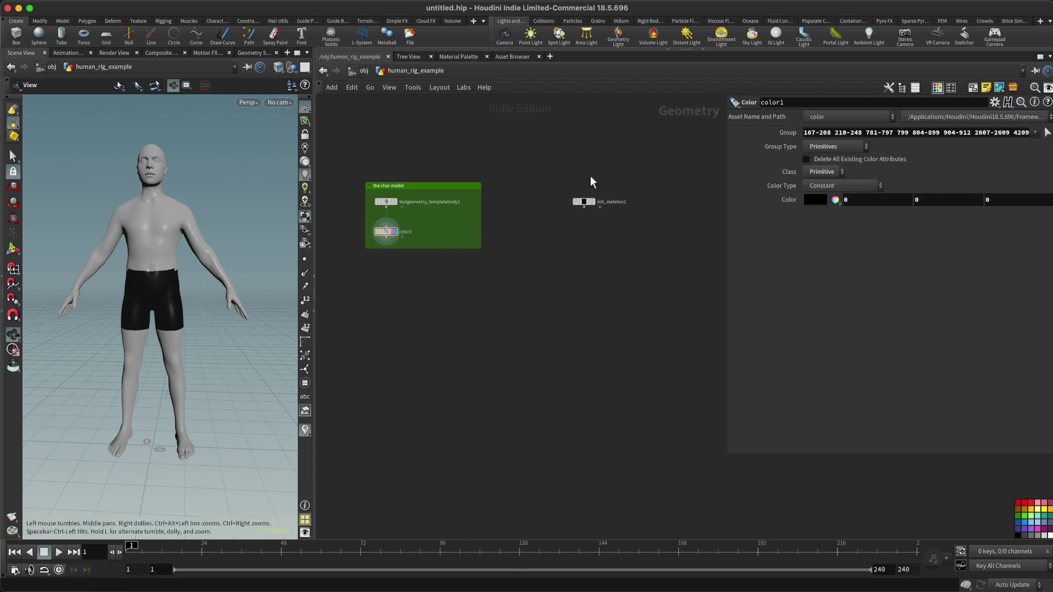
left_click(585, 202)
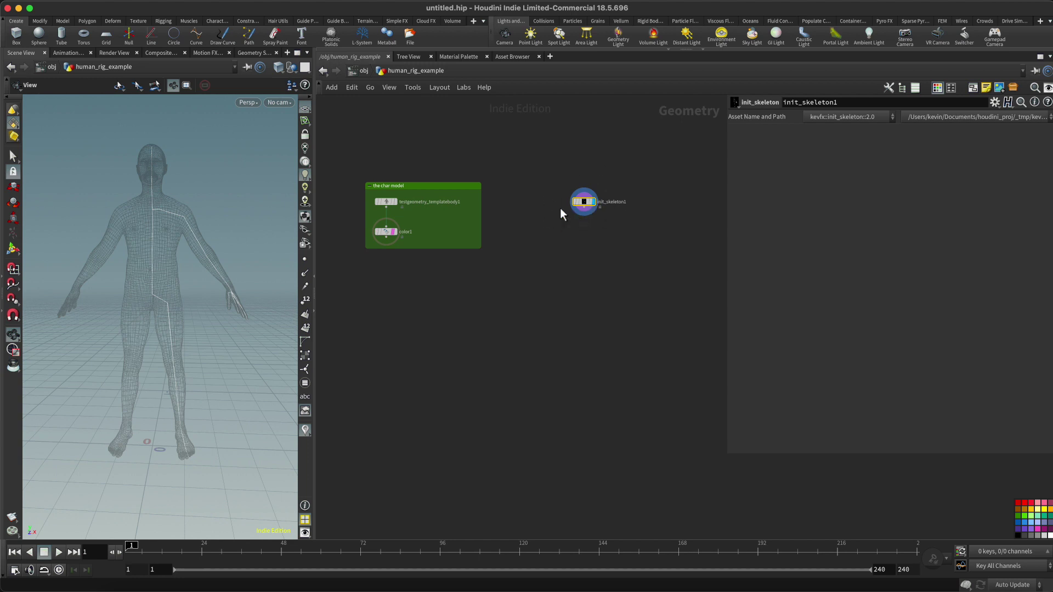
left_click_drag(197, 282, 209, 252)
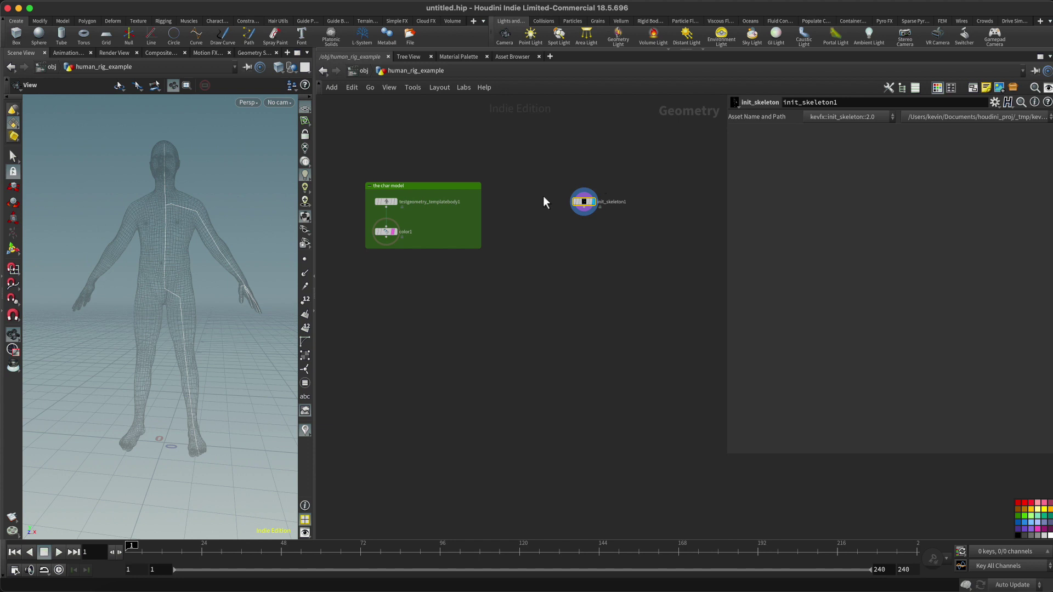
scroll(620, 203, "up", 4)
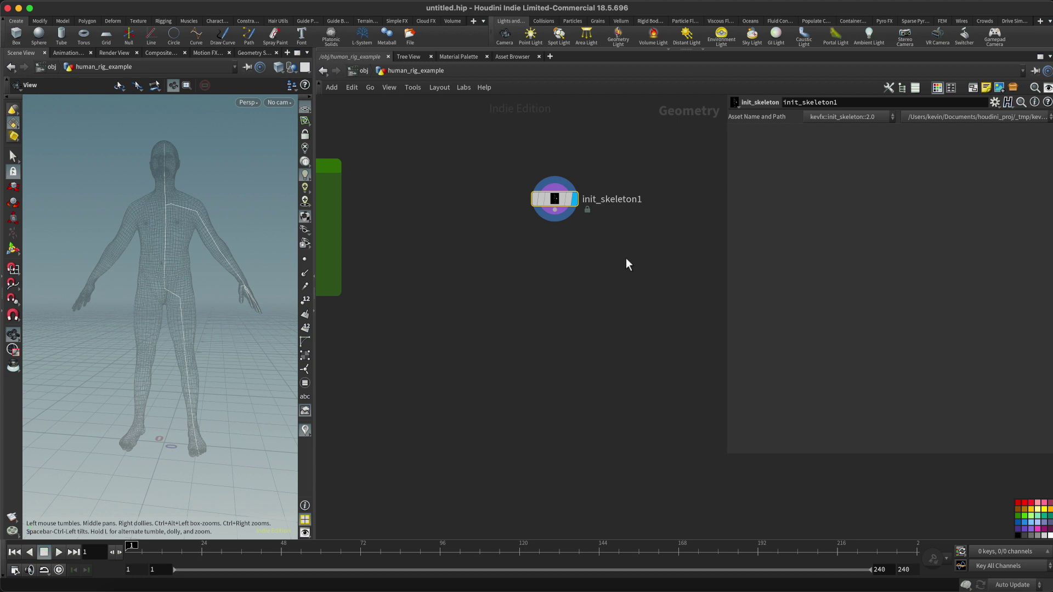
Step: Connect a Skeleton node below init_skeleton and make it the displayed node
middle_click_drag(479, 226, 572, 237)
scroll(445, 229, "down", 3)
middle_click_drag(480, 253, 538, 257)
scroll(660, 235, "up", 2)
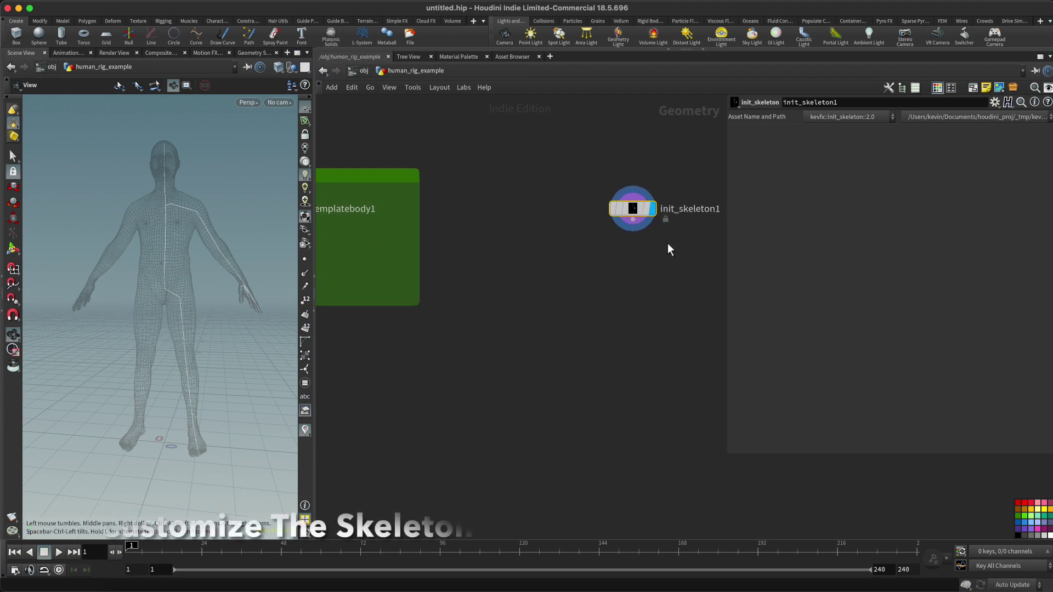
left_click(633, 220)
key("Tab")
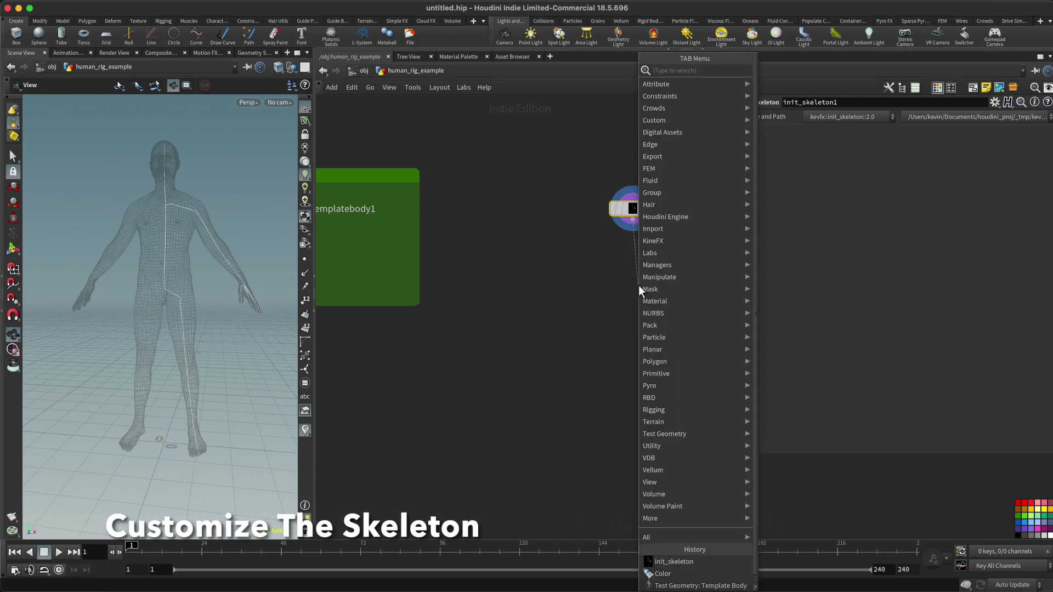
key("Escape")
left_click(640, 289)
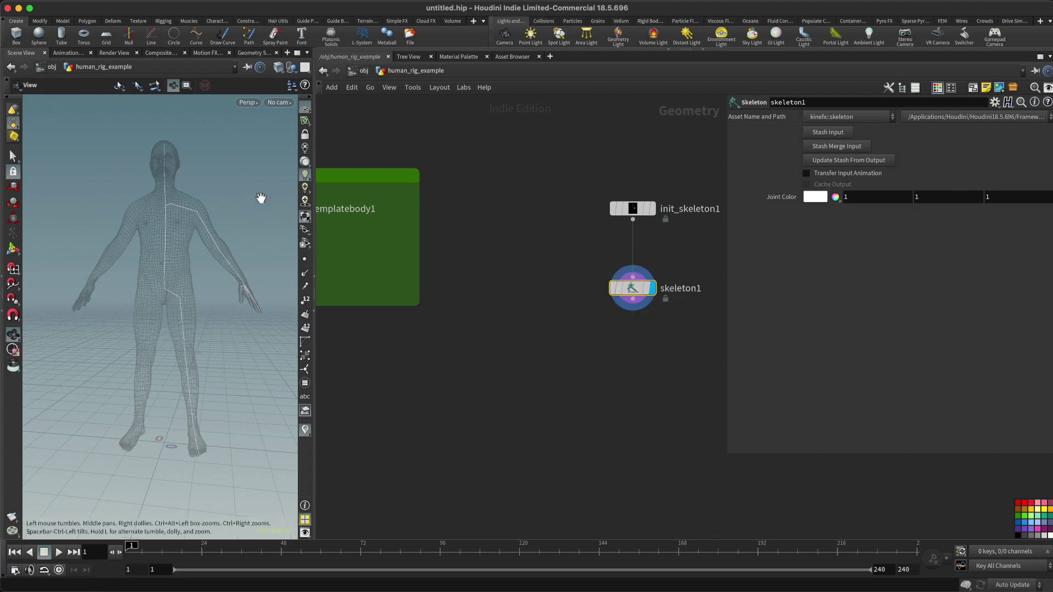
Step: Enter the Skeleton node's joint editing, widen the viewport, and raise the body's left arm joints at shoulder and elbow with child compensation off
key("Return")
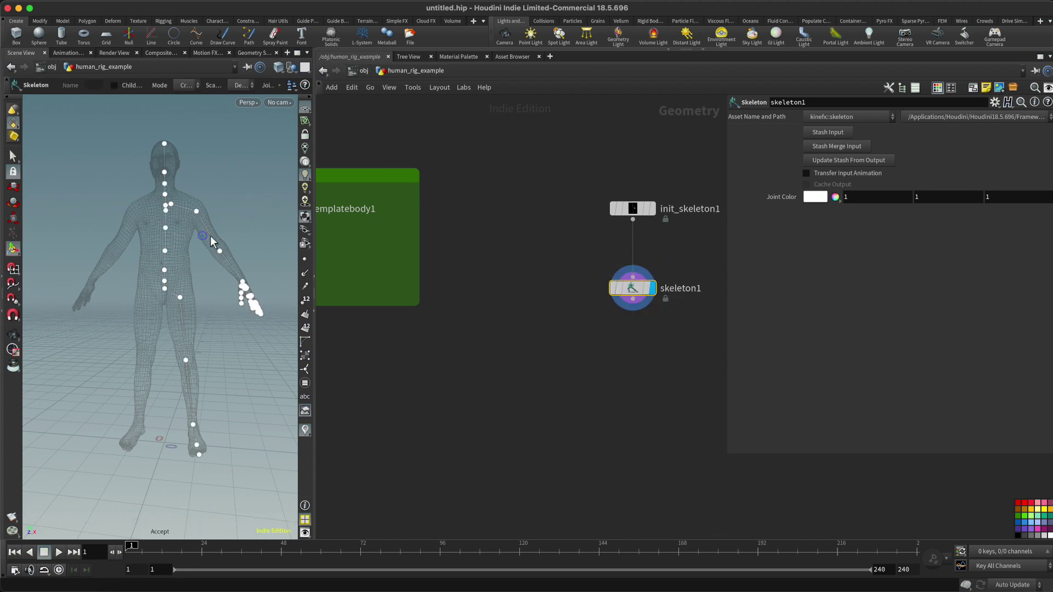
key("Return")
left_click(196, 212)
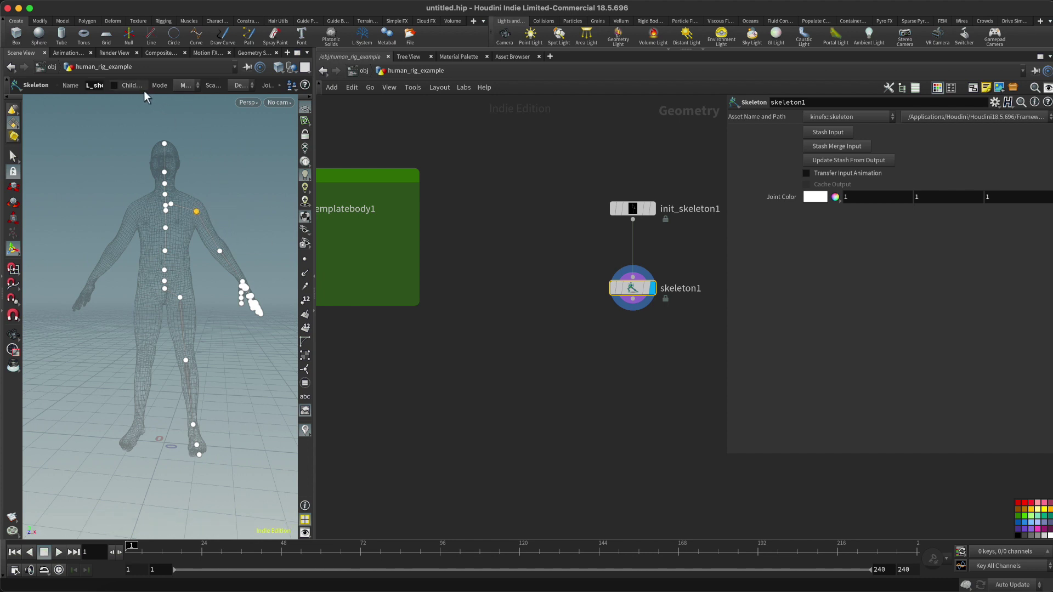
left_click_drag(318, 110, 403, 113)
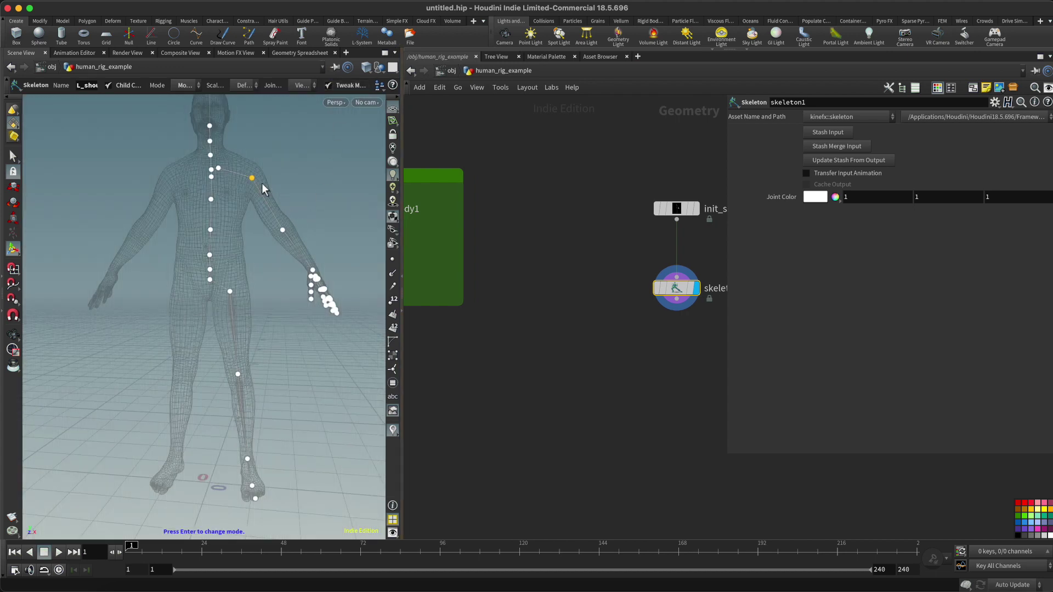
mouse_move(252, 179)
left_mouse_down()
mouse_move(251, 188)
mouse_move(266, 166)
mouse_move(253, 183)
mouse_move(257, 172)
left_mouse_up()
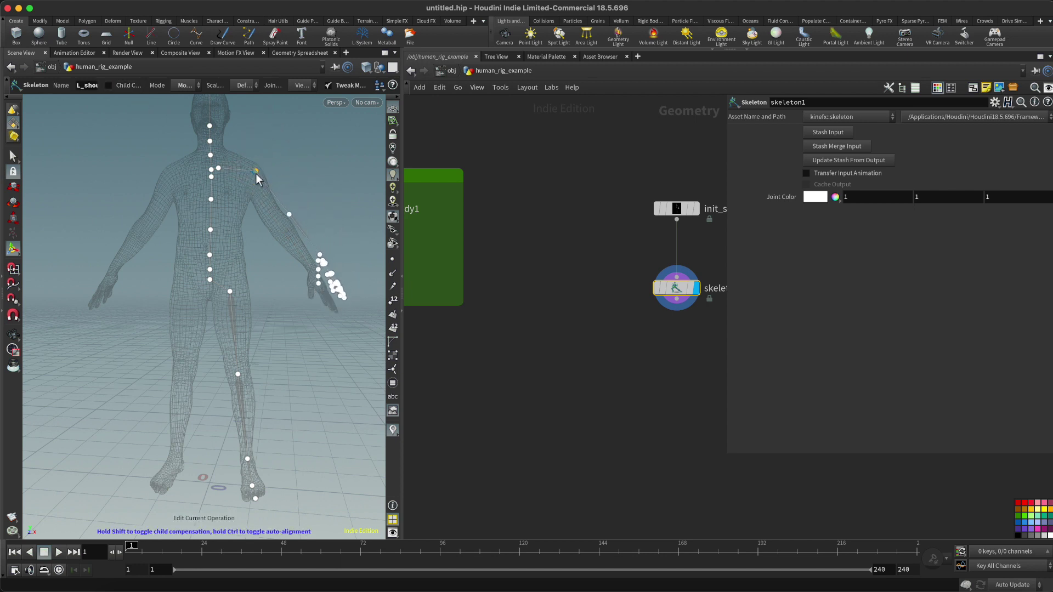
left_click_drag(291, 213, 313, 175)
left_click_drag(346, 215, 263, 236)
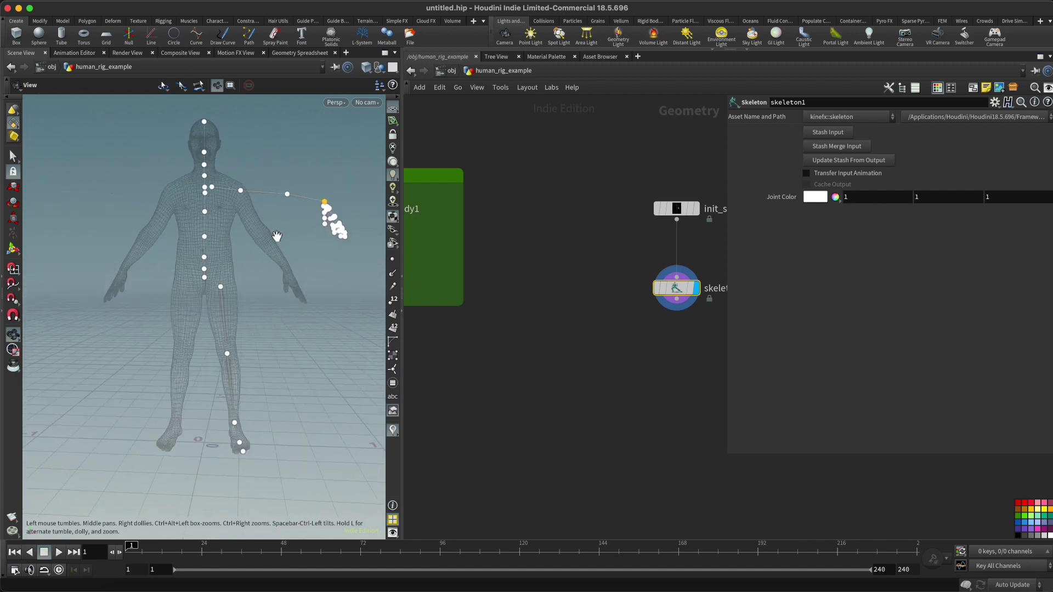
Step: Bypass the Skeleton node and display the init_skeleton node again
middle_click_drag(643, 275, 547, 232)
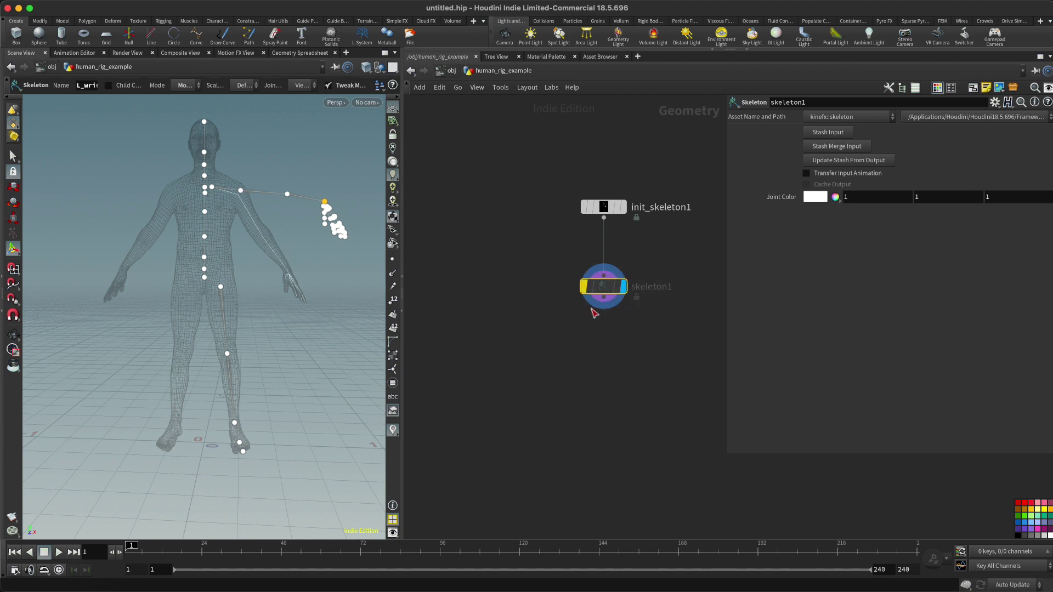
mouse_move(611, 209)
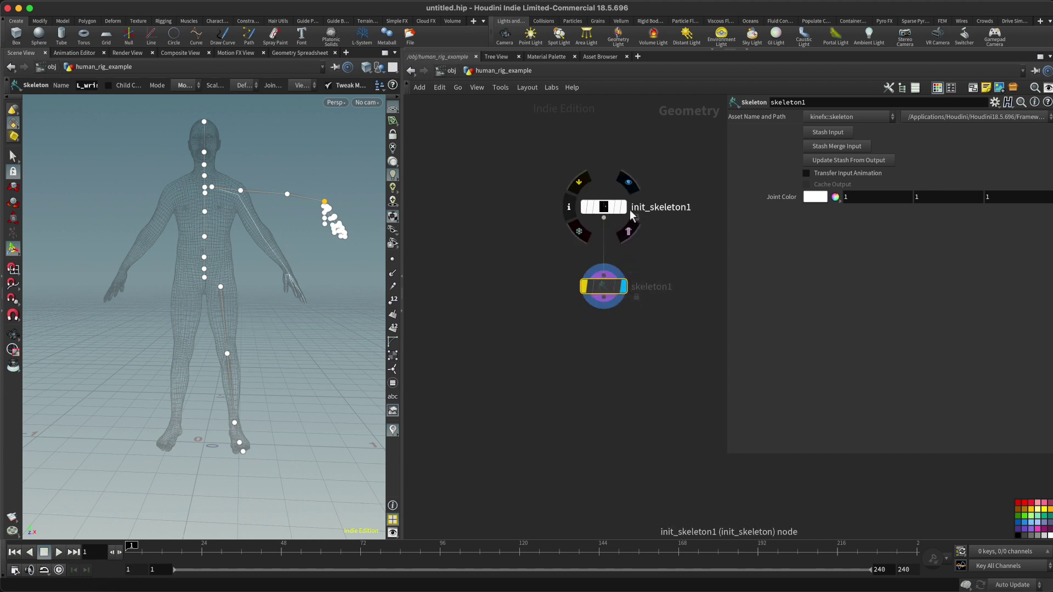
left_click(629, 183)
key("Escape")
mouse_move(271, 287)
left_mouse_down()
mouse_move(209, 290)
mouse_move(291, 290)
left_mouse_up()
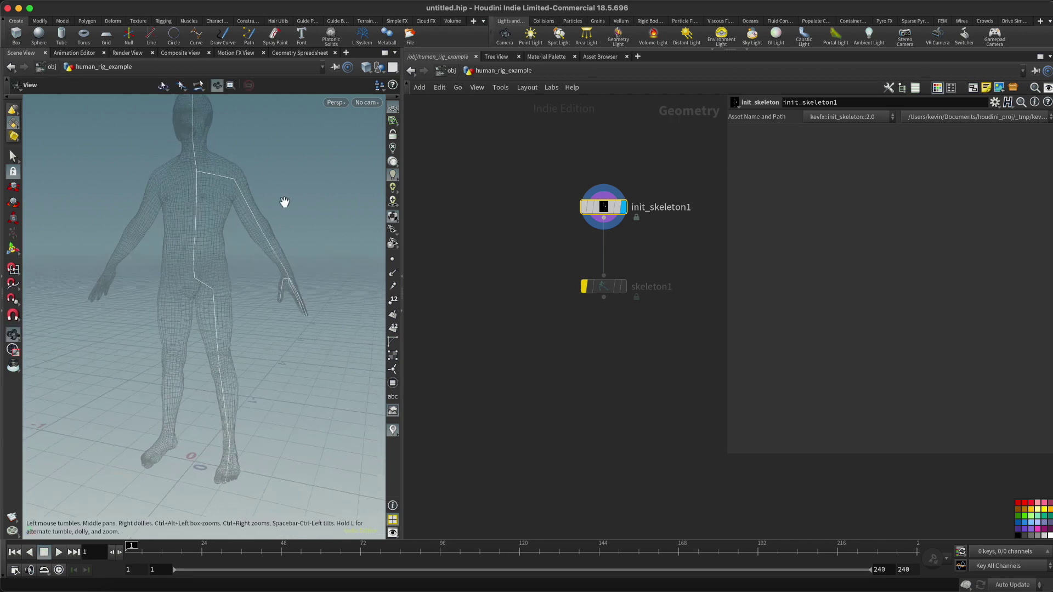
middle_click_drag(286, 233, 308, 249)
right_click_drag(308, 249, 299, 260)
Step: Rename the Skeleton node as customize_your_own_skeleton
left_click(639, 289)
left_click_drag(690, 296, 632, 291)
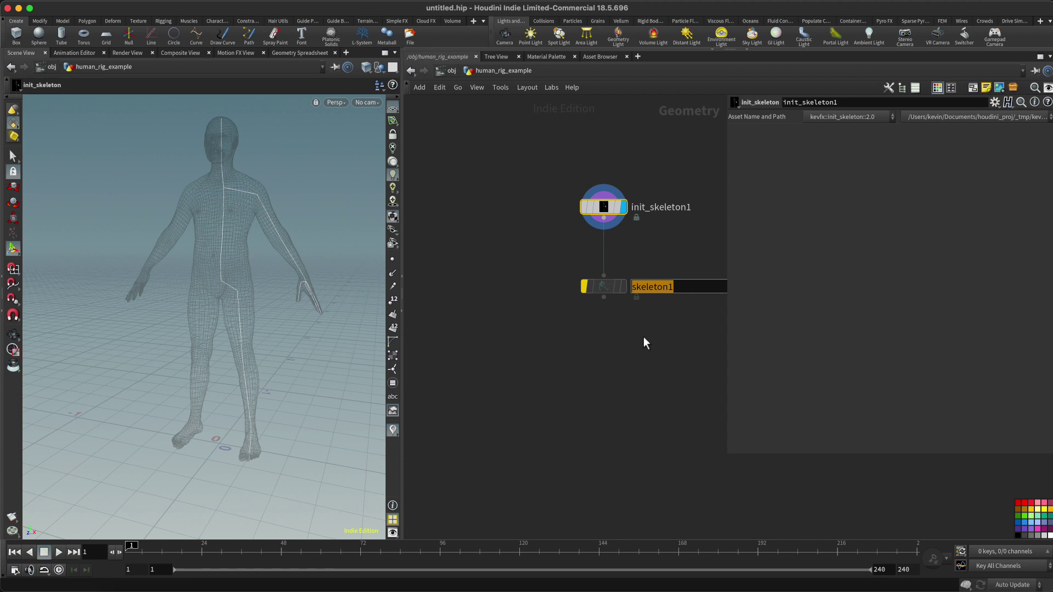
type("customize_your_ow")
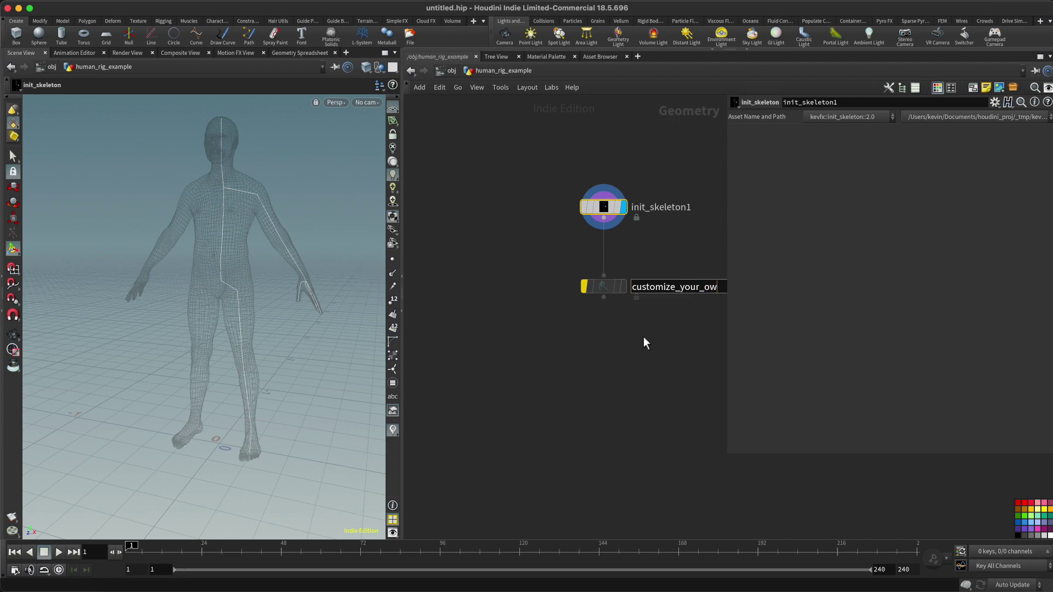
type("n_skeleton")
key("Return")
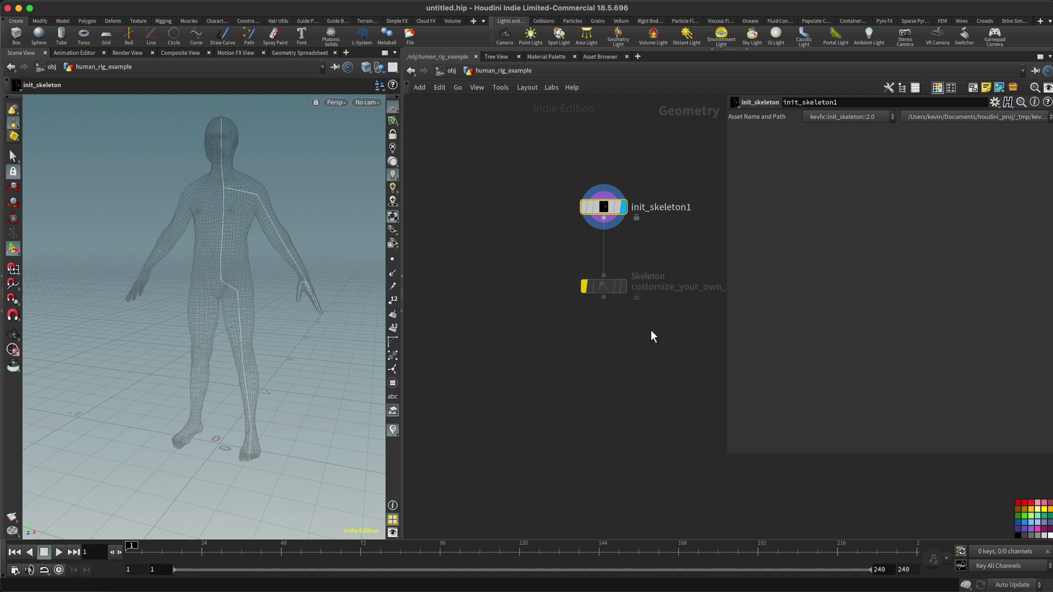
left_click_drag(649, 324, 560, 321)
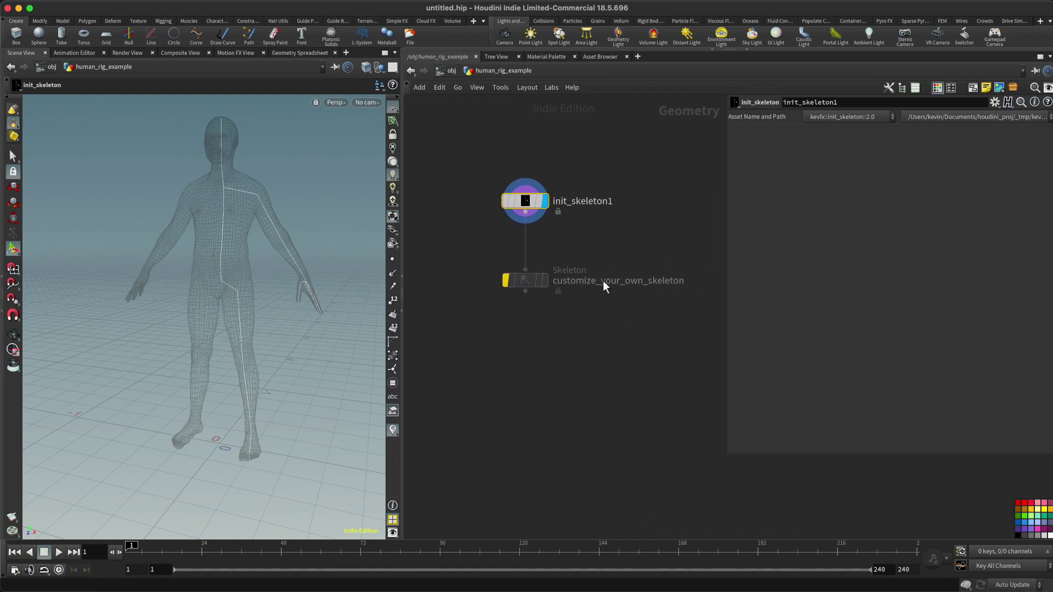
Step: Connect an orient_joints node below customize_your_own_skeleton and display its result
left_click(525, 292)
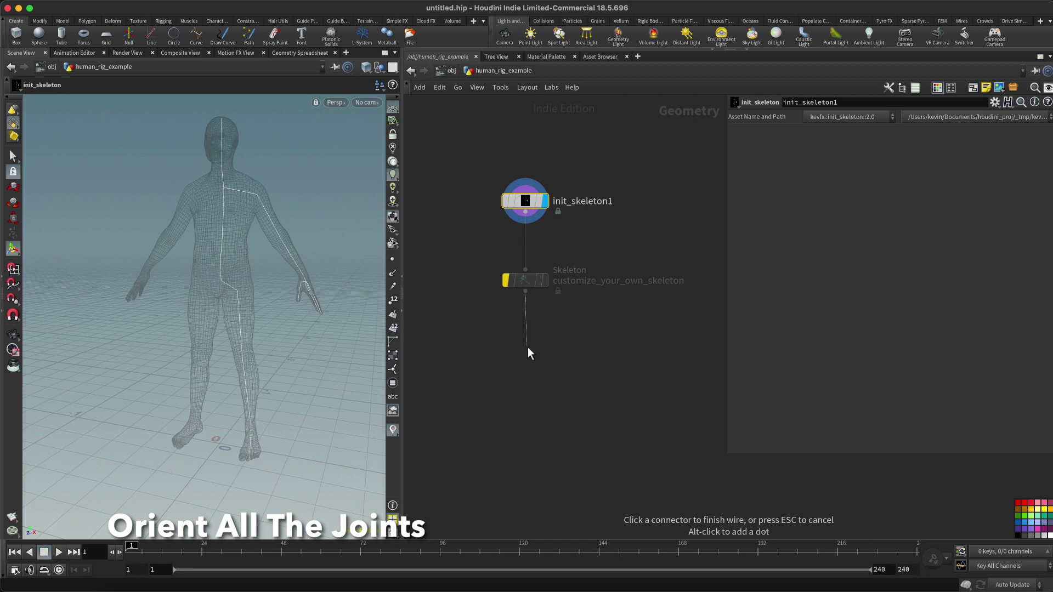
key("Tab")
type("ori")
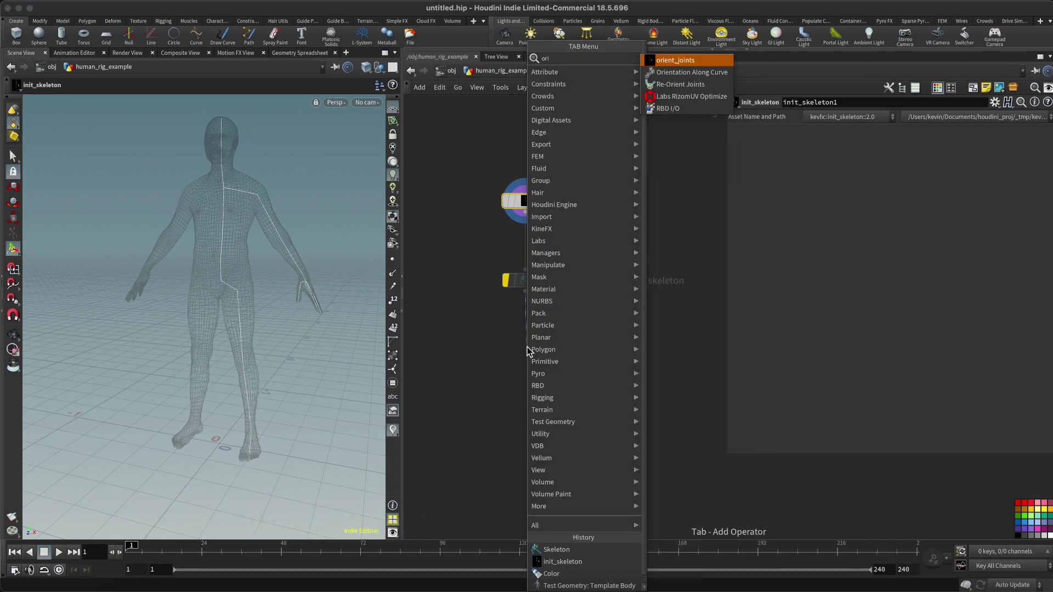
key("Return")
left_click(528, 347)
key("r")
left_click_drag(476, 318, 524, 348)
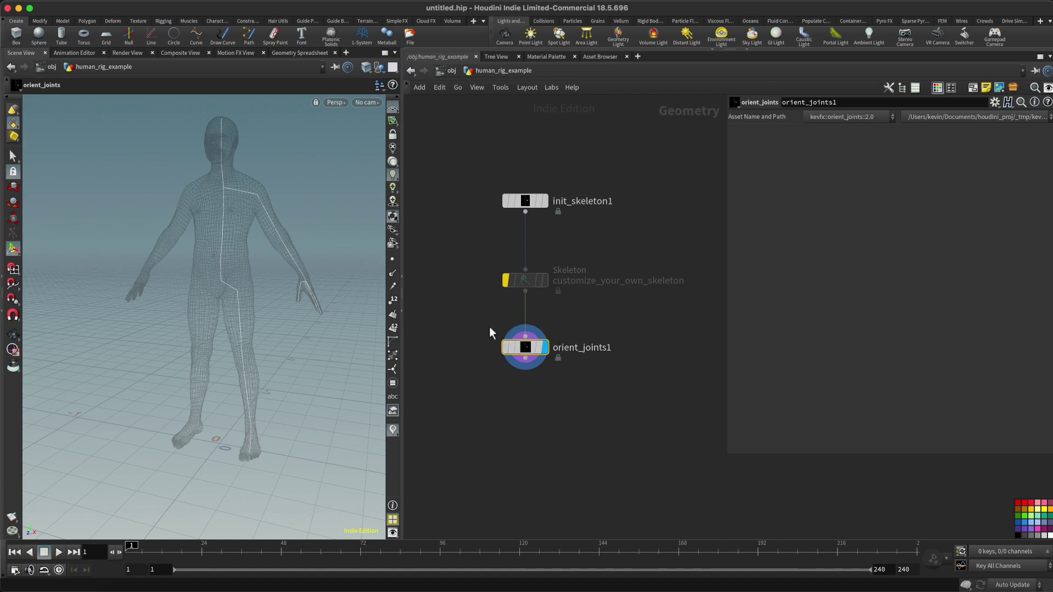
mouse_move(525, 354)
left_click_drag(346, 299, 254, 275)
right_click_drag(254, 274, 279, 285, "alt")
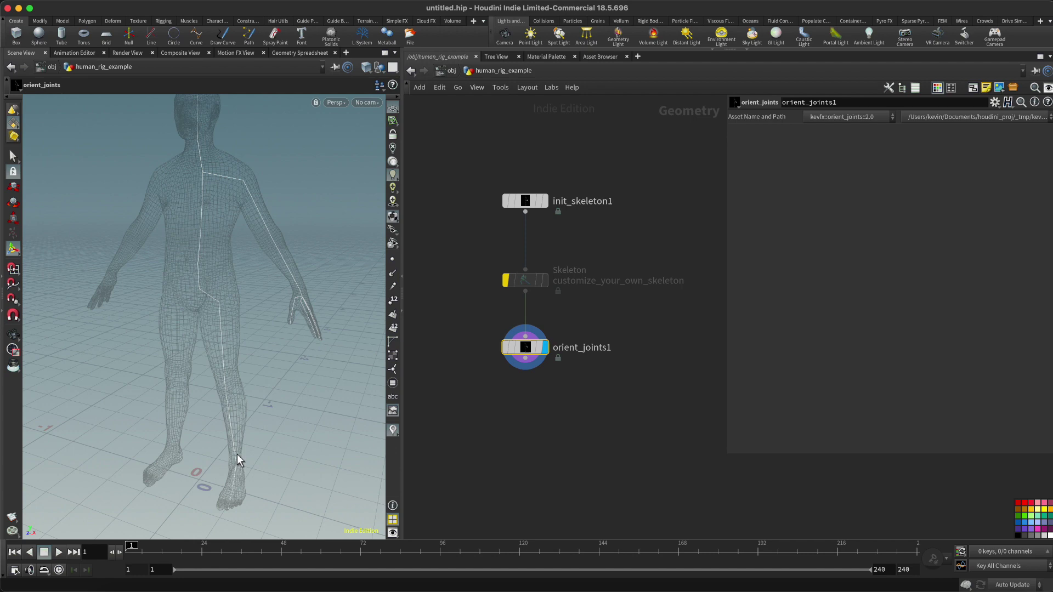
Step: Branch a Rig Pose node off the orient_joints output and display it with the joint axes shown
left_click(525, 359)
key("Tab")
type("rig pose")
key("Return")
left_click(628, 400)
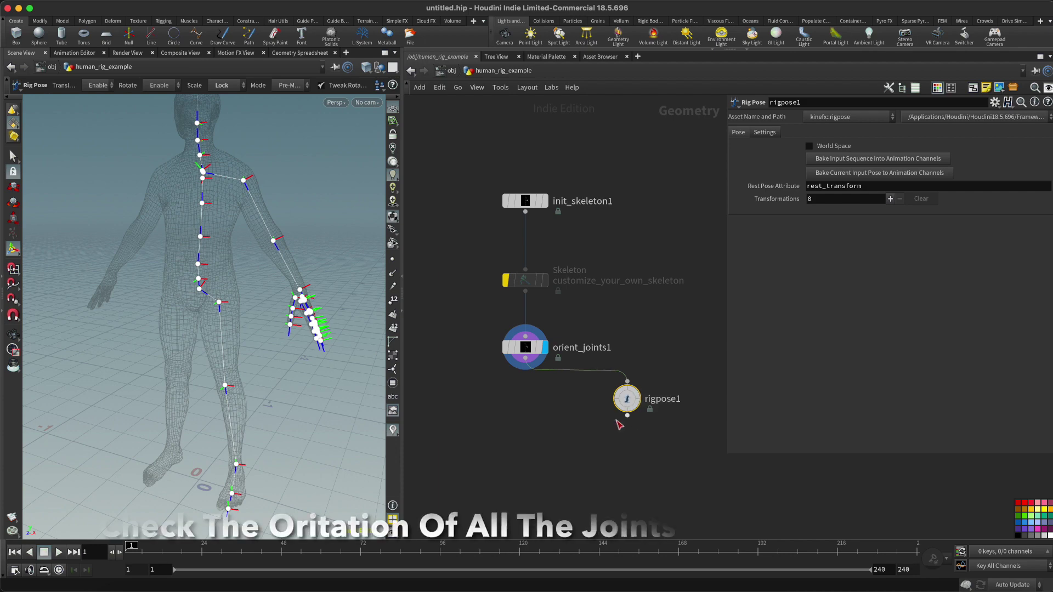
mouse_move(629, 407)
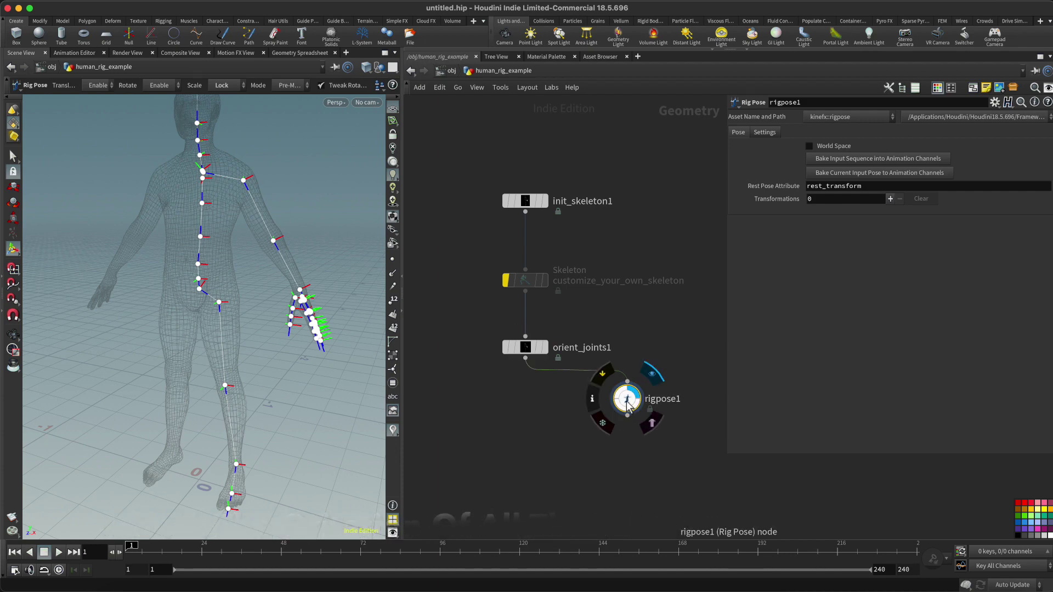
key("Escape")
Step: Examine the joint axis orientations along the spine, arm, hand and leg from several angles
left_click_drag(288, 256, 228, 233)
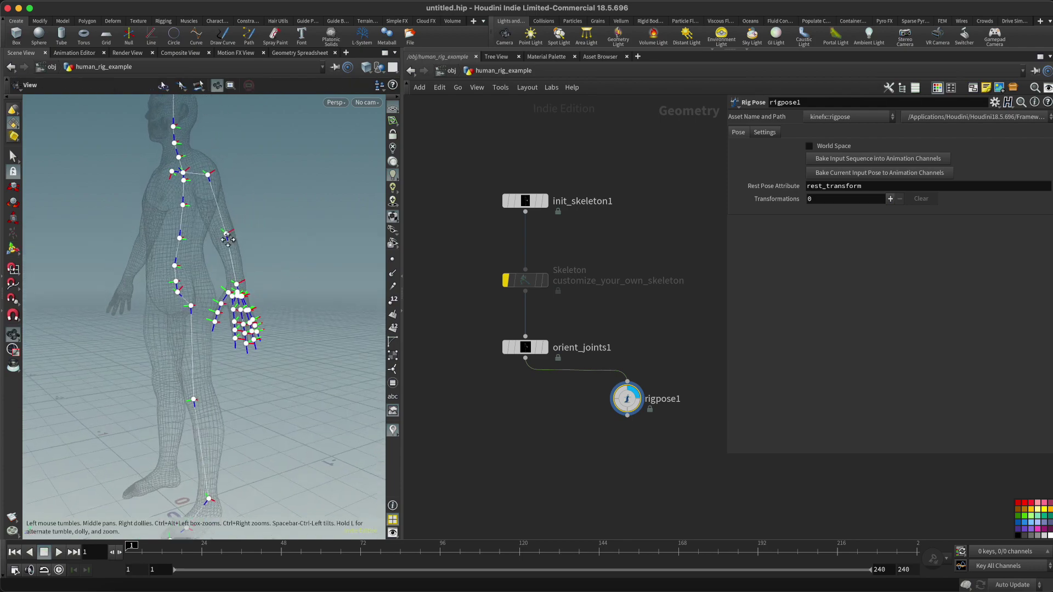
right_click_drag(228, 232, 324, 301)
left_click_drag(324, 301, 265, 273)
middle_click_drag(265, 273, 279, 295)
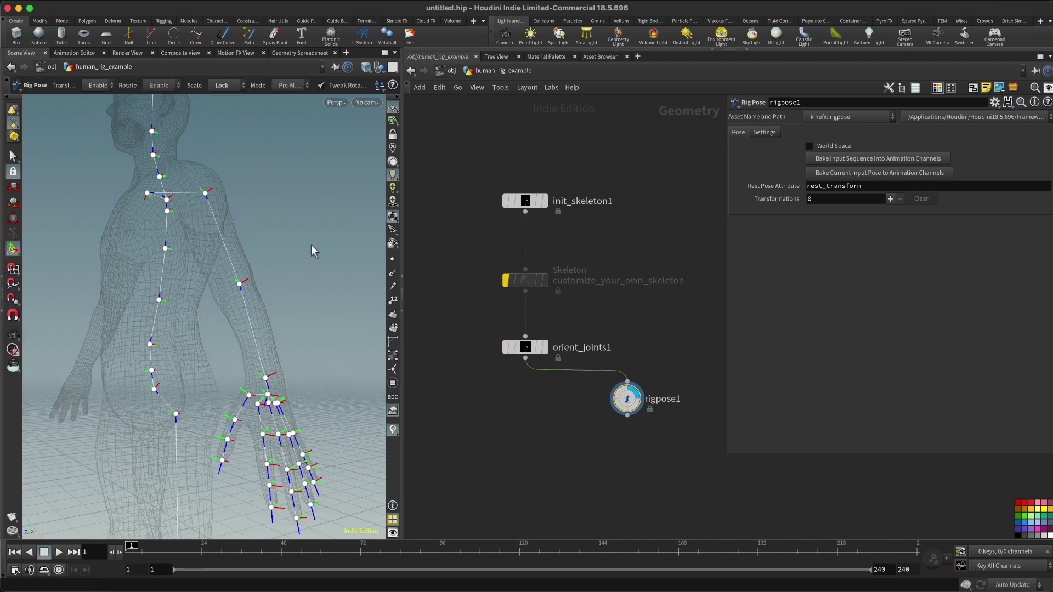
key("Escape")
left_click_drag(232, 221, 245, 221)
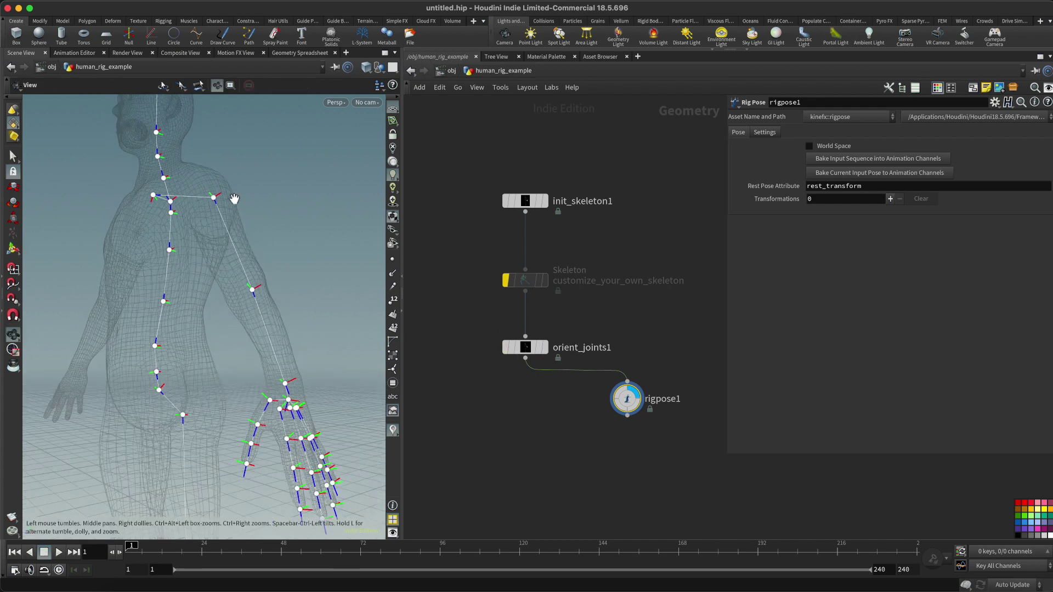
key("Return")
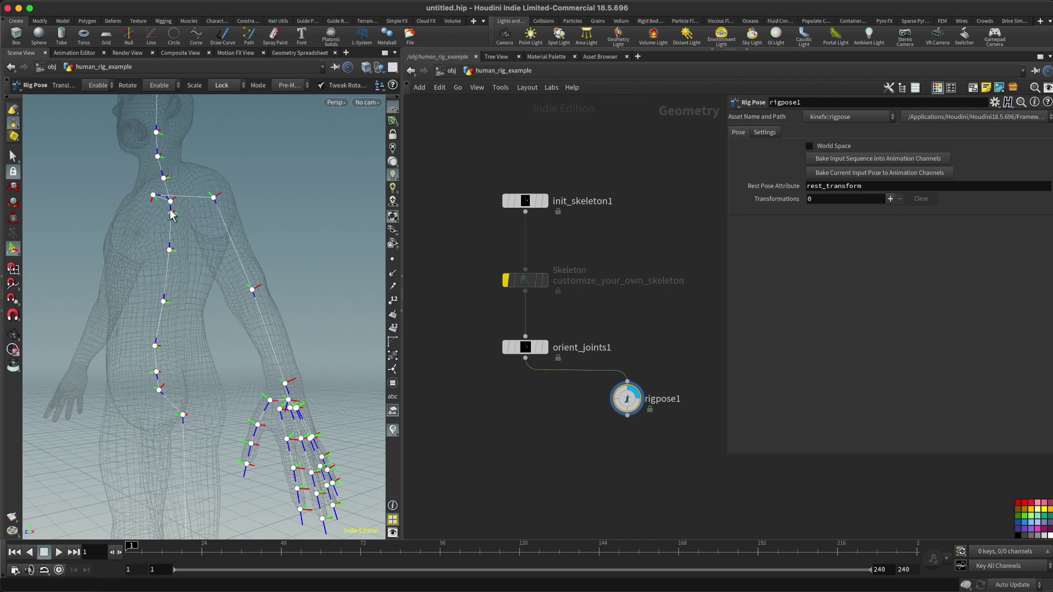
right_click_drag(317, 310, 216, 324, "alt")
left_click_drag(216, 325, 261, 359, "alt")
right_click_drag(243, 316, 307, 322, "alt")
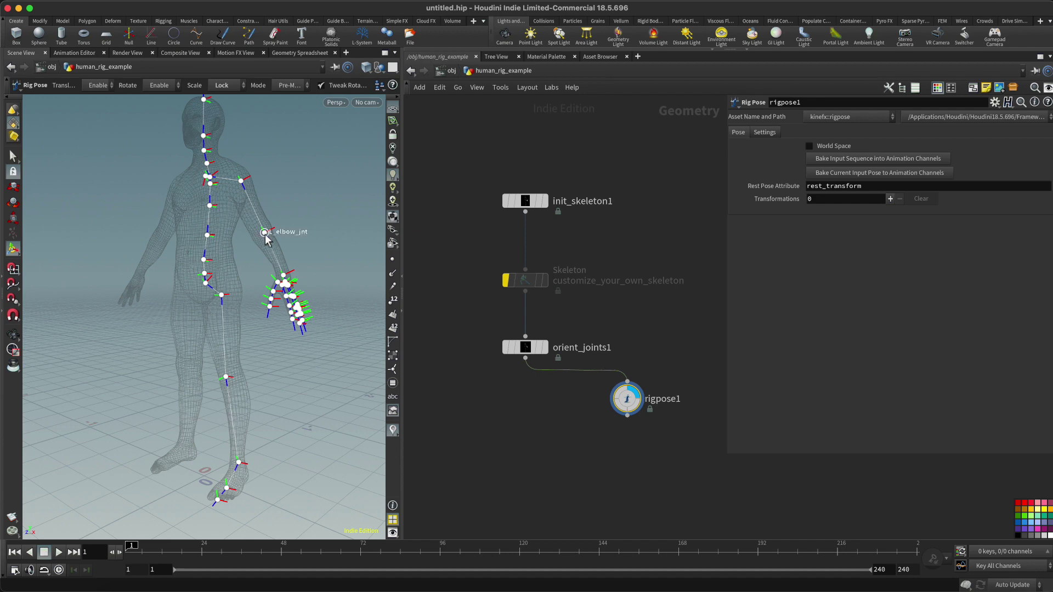
Step: Move the Rig Pose node further away from the main node chain, bypass it and select orient_joints
left_click_drag(631, 409, 687, 416)
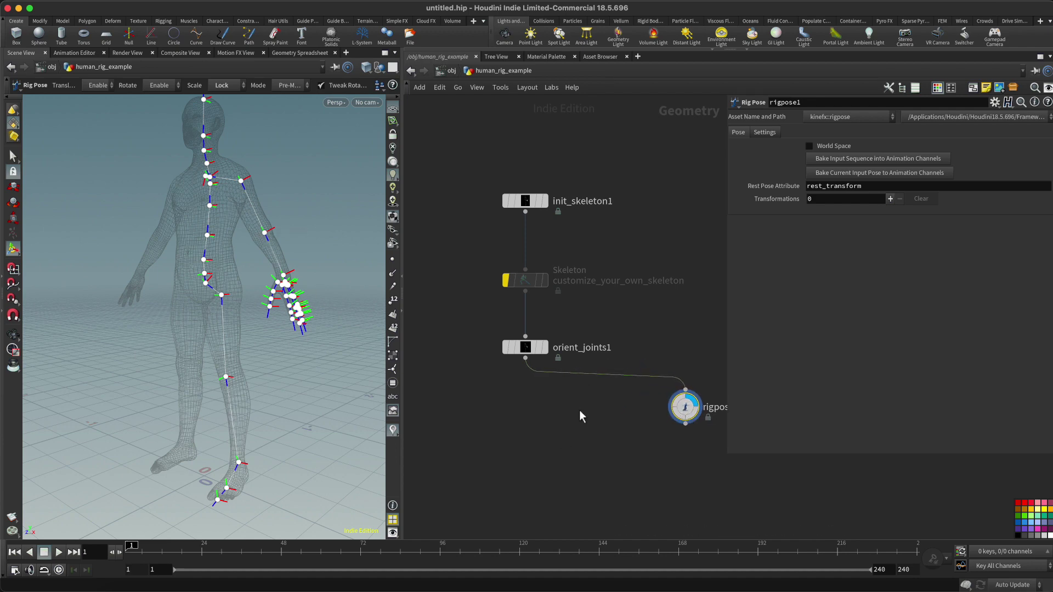
middle_click_drag(610, 416, 571, 384)
scroll(571, 384, "down", 3)
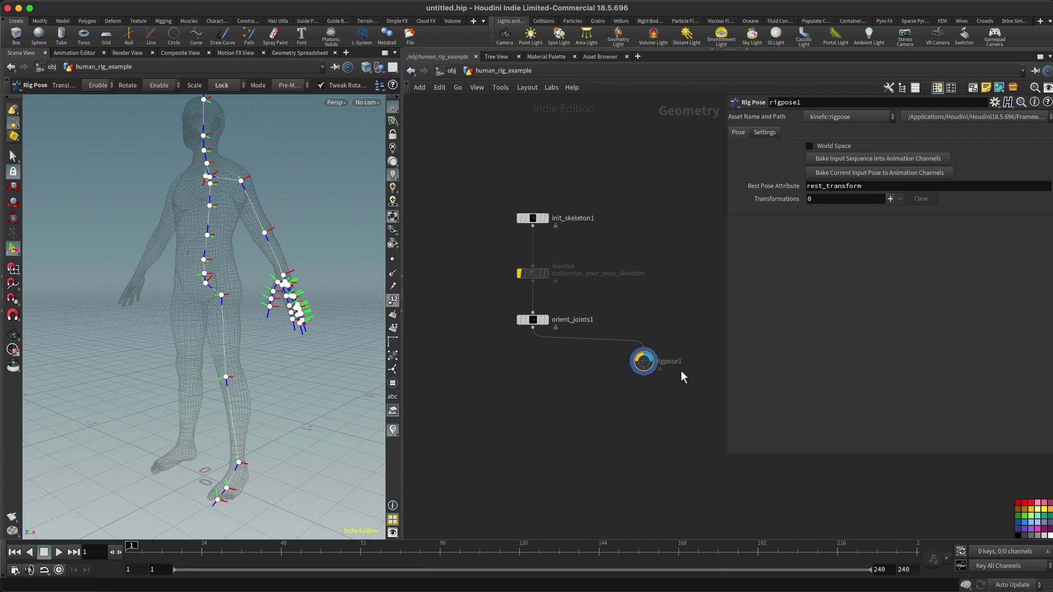
left_click_drag(575, 340, 575, 340)
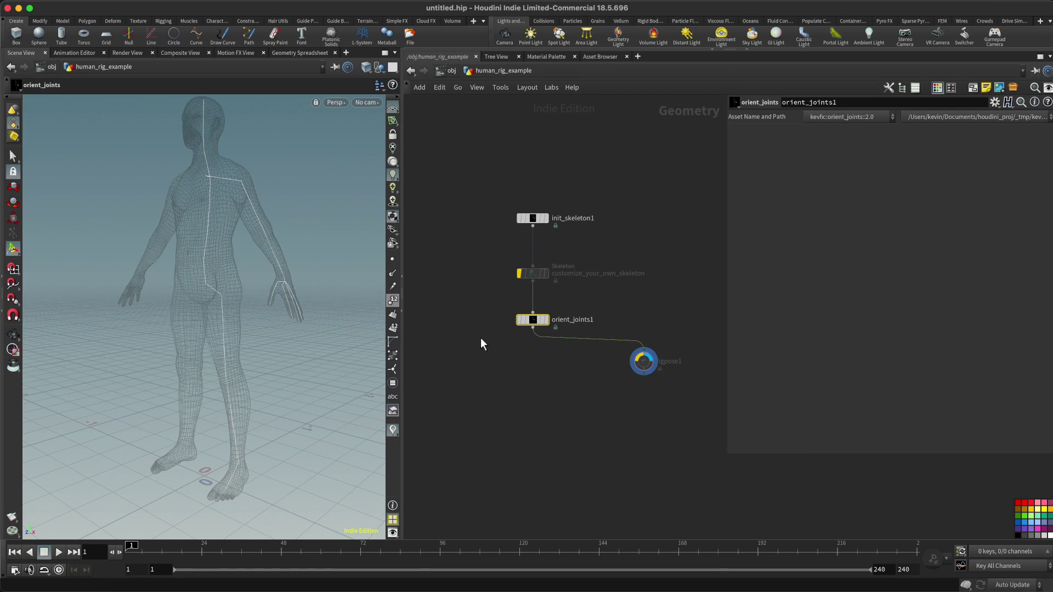
Step: Examine the joint axes once more through the Rig Pose node branched off orient_joints
left_click(642, 356)
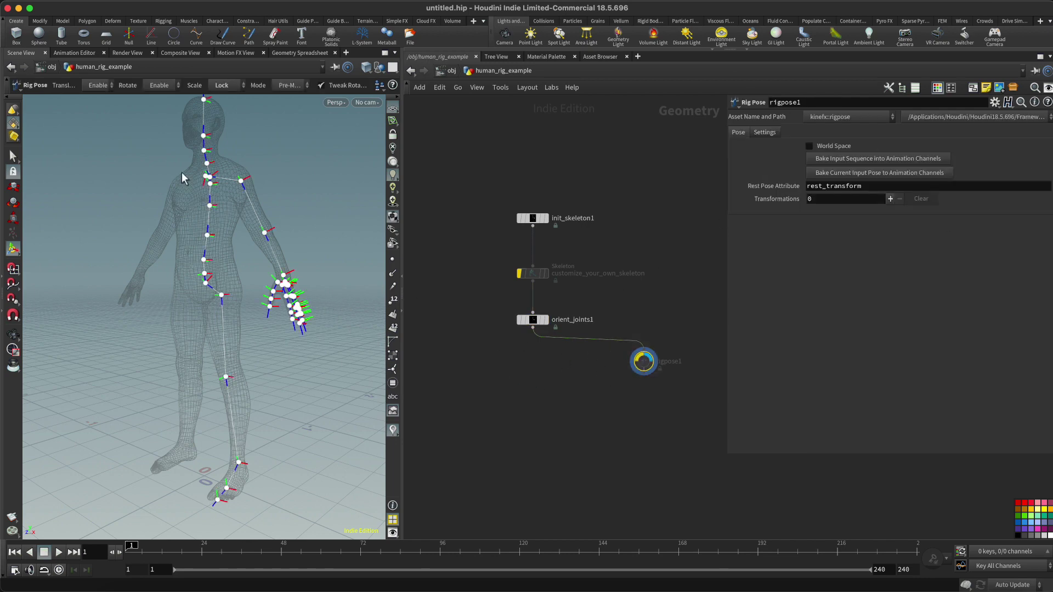
key("Escape")
left_click_drag(214, 206, 245, 242)
Step: Connect a Skeleton Mirror node directly below orient_joints and display its result
left_click(537, 337)
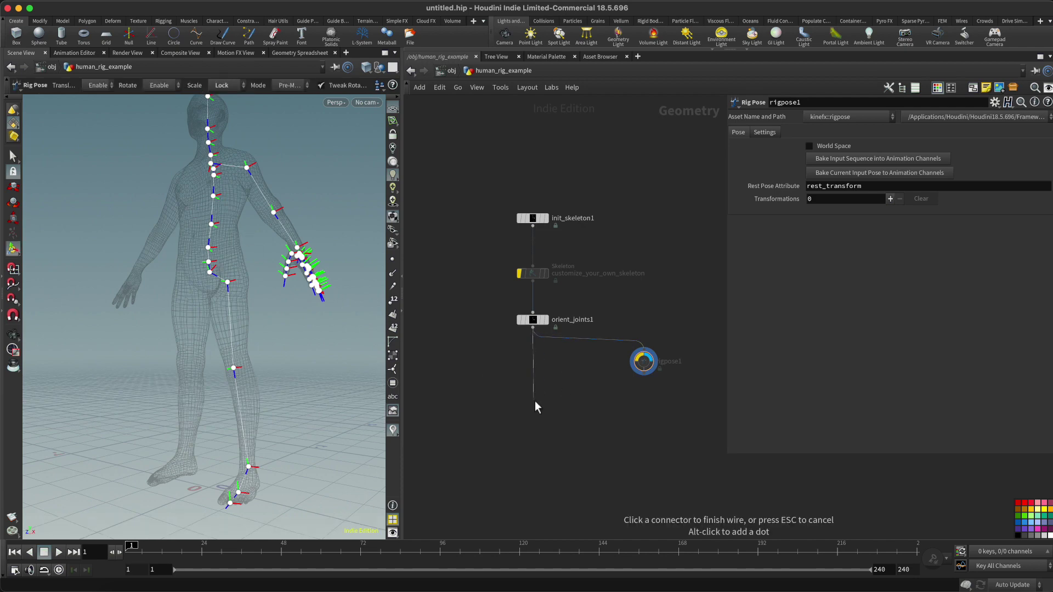
key("Tab")
type("mi")
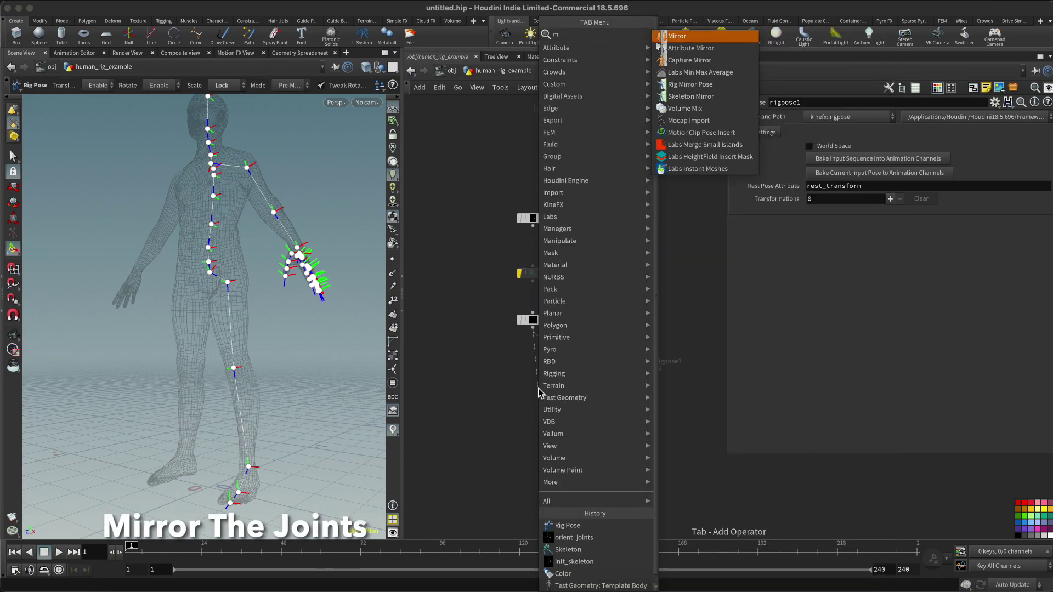
key("Down")
key("Down")
key("Down")
key("Down")
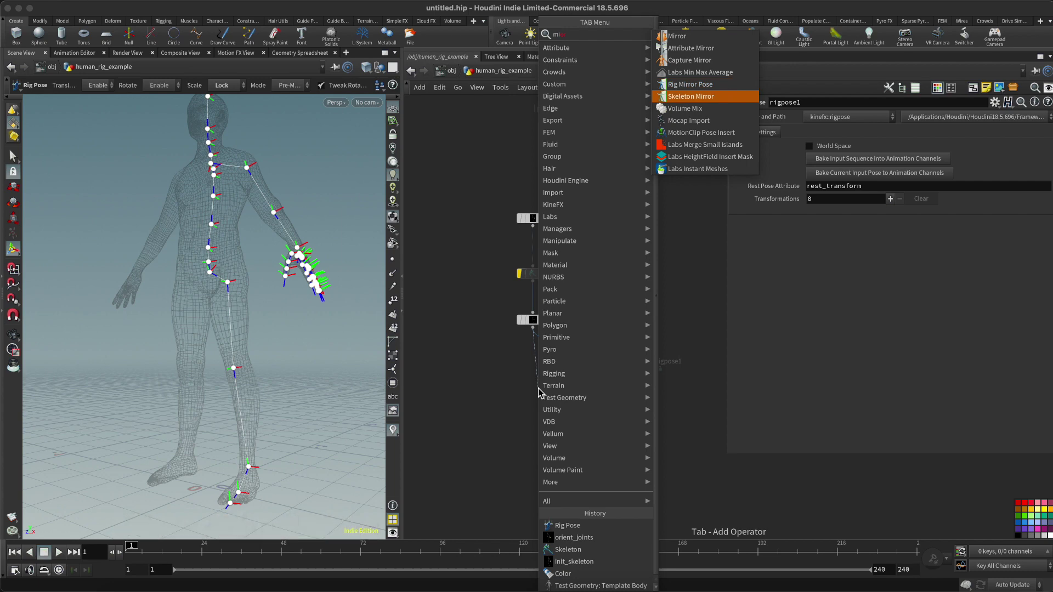
key("Return")
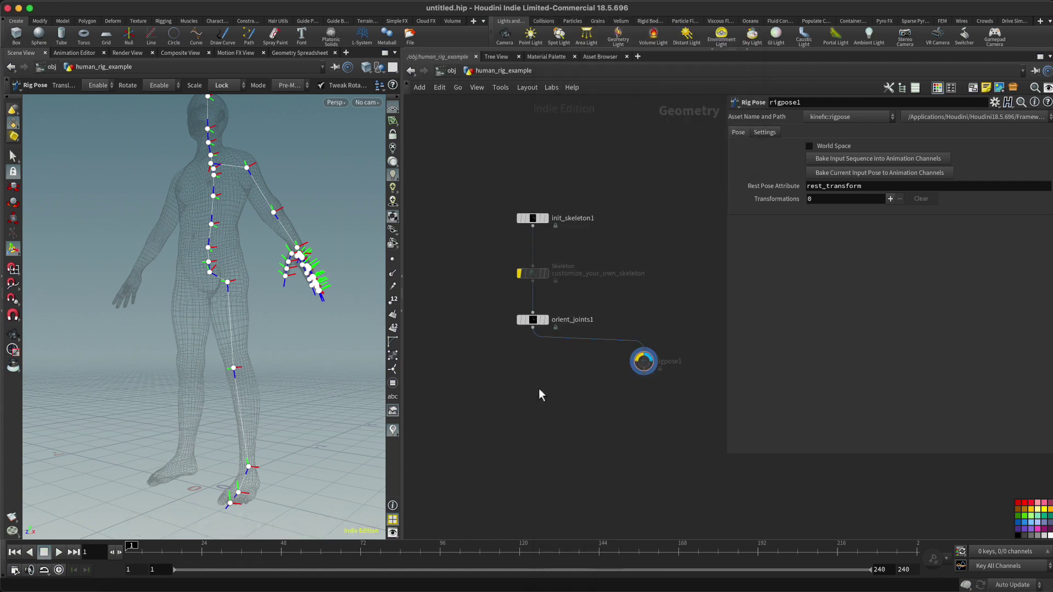
left_click(538, 388)
left_click_drag(539, 391, 534, 378)
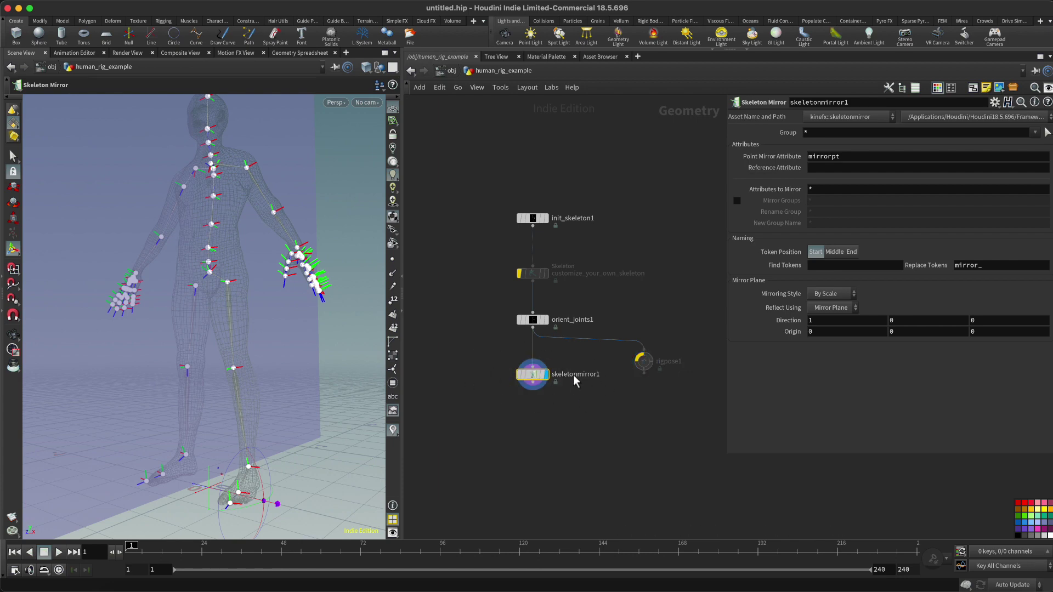
left_click(830, 134)
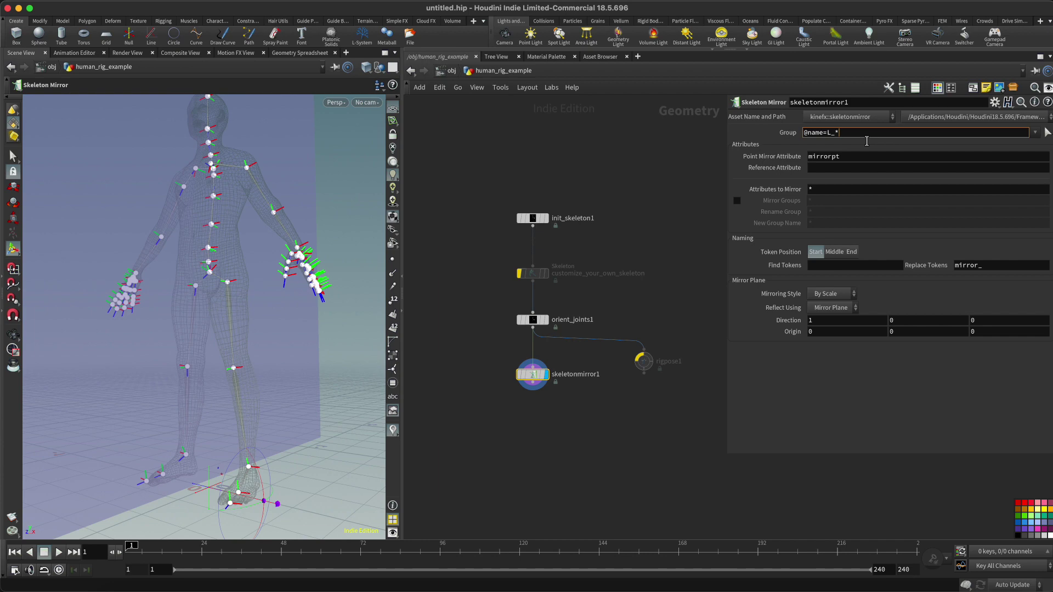
key("Return")
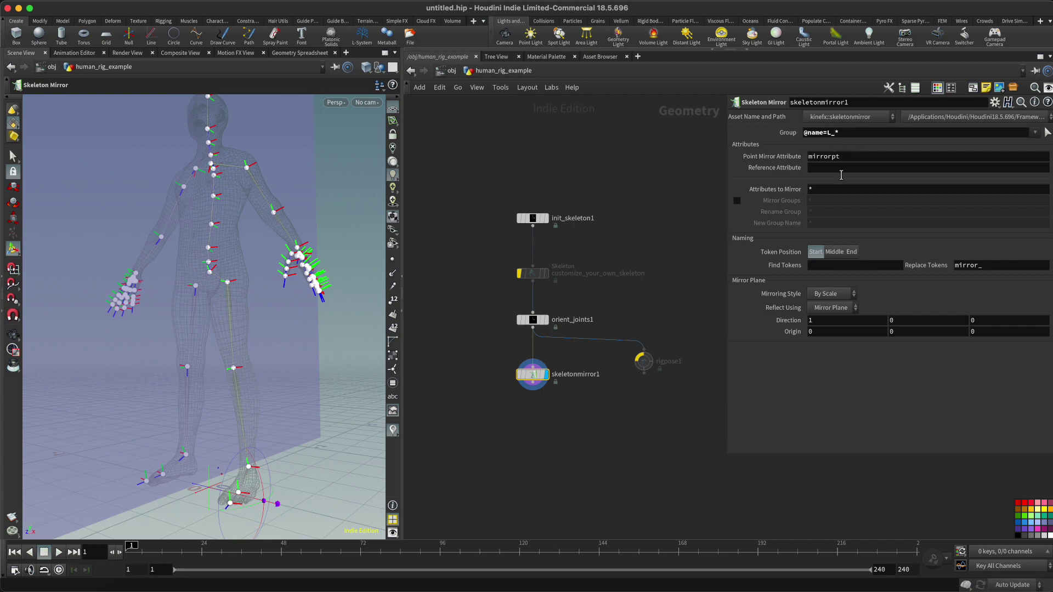
left_click(845, 268)
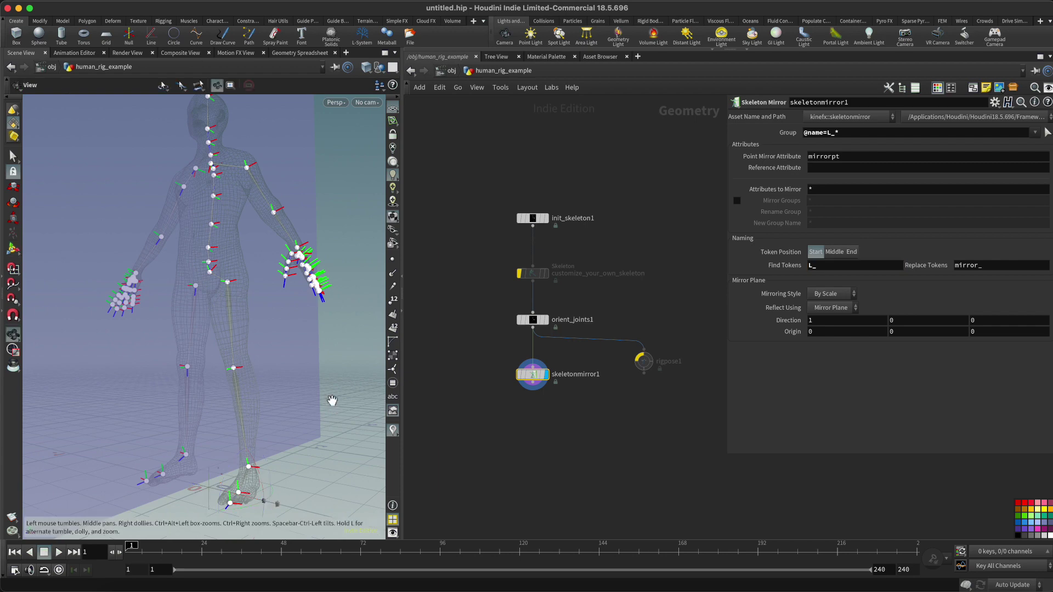
Step: Show a Geometry Spreadsheet below the viewport with only the name attribute and examine the prefixes of the joint names
key("alt+bracketright")
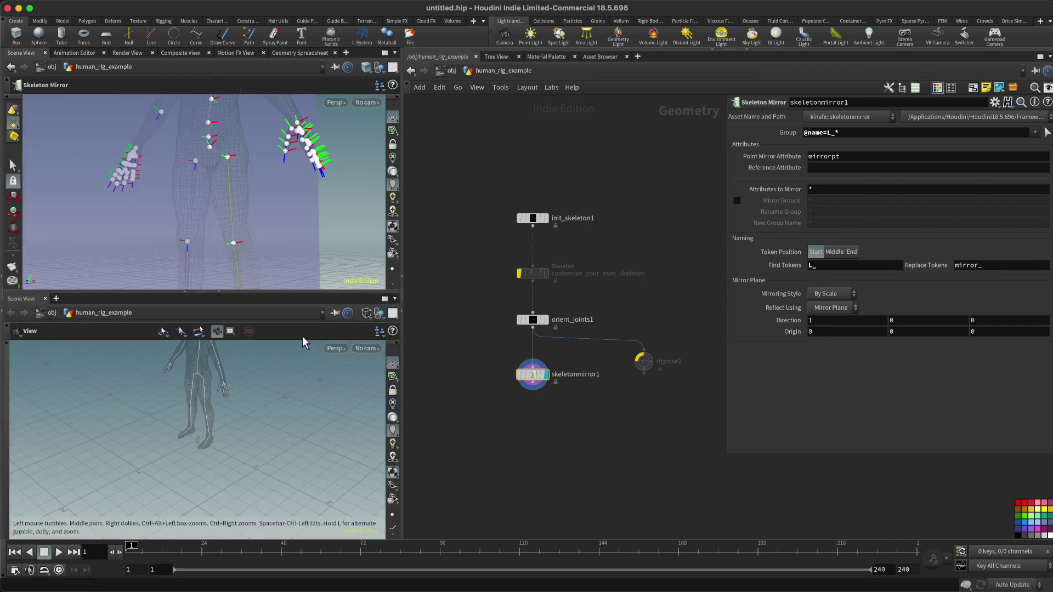
key("alt+8")
left_click(193, 331)
left_click(218, 387)
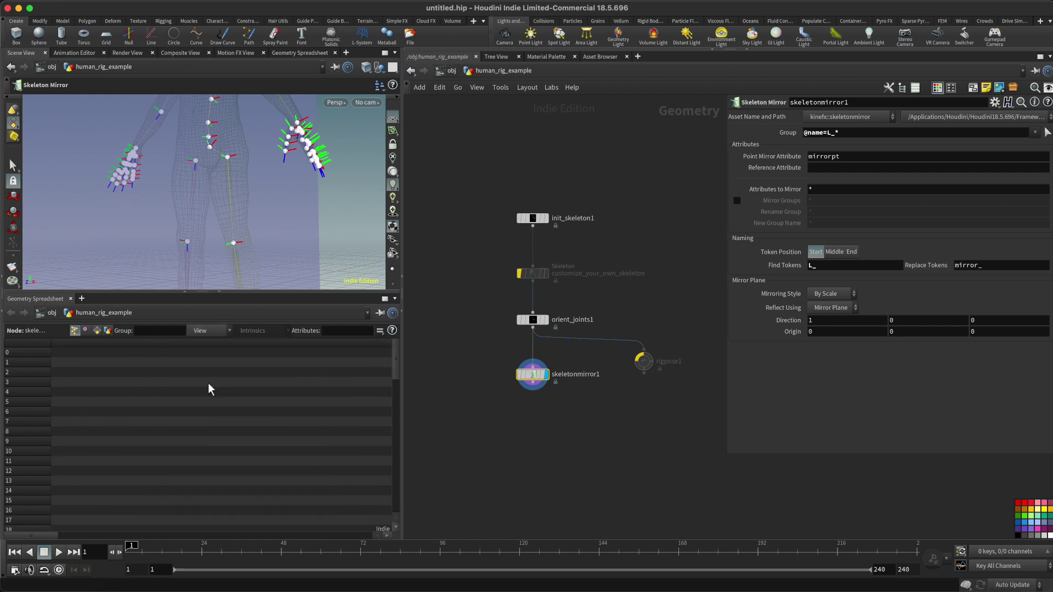
left_click(213, 491)
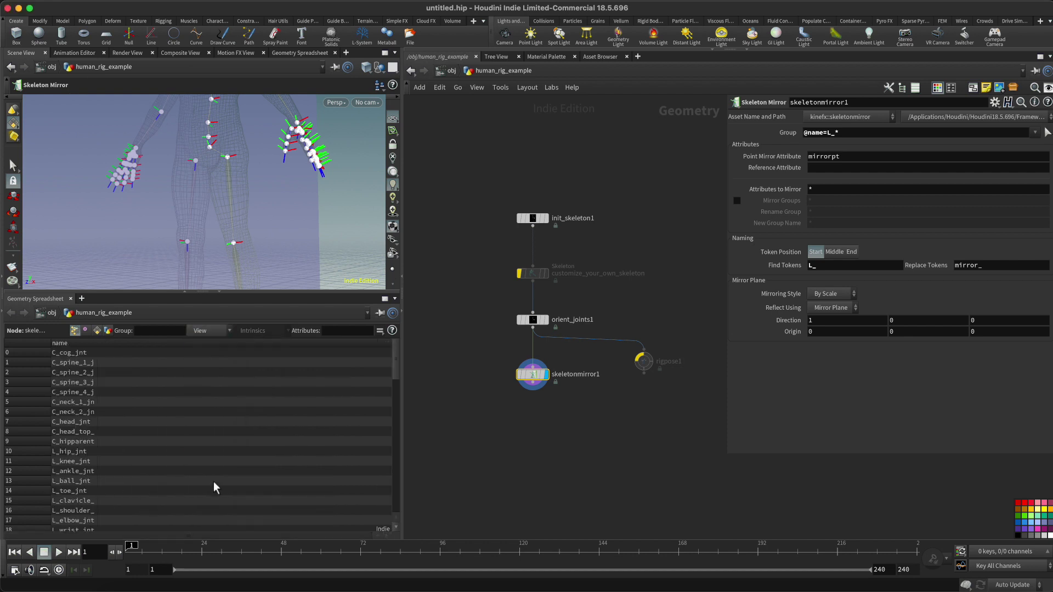
double_click(98, 345)
scroll(97, 447, "down", 5)
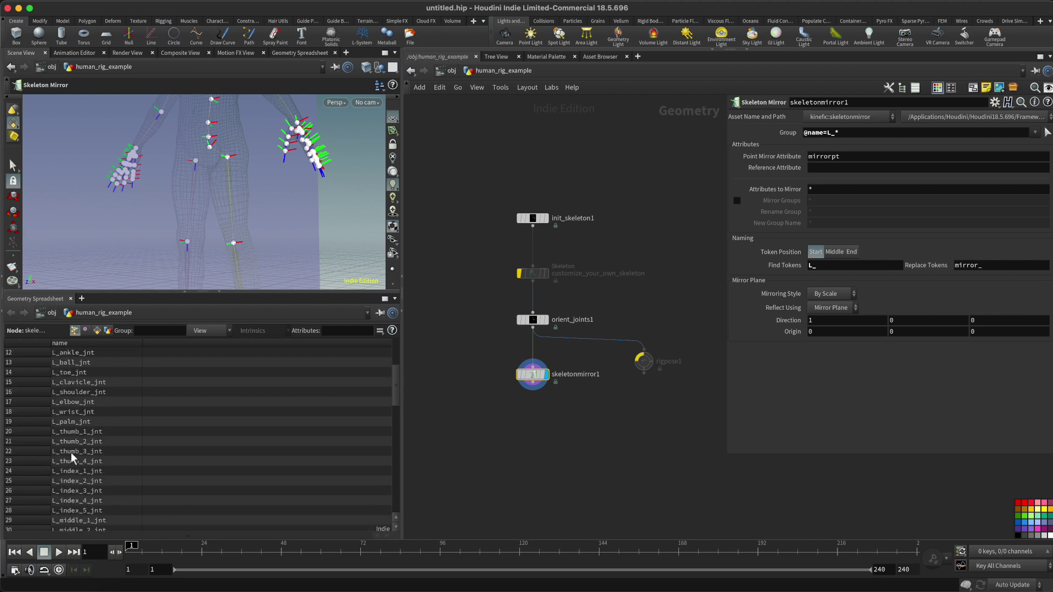
scroll(70, 452, "down", 3)
scroll(68, 479, "down", 2)
scroll(69, 440, "up", 10)
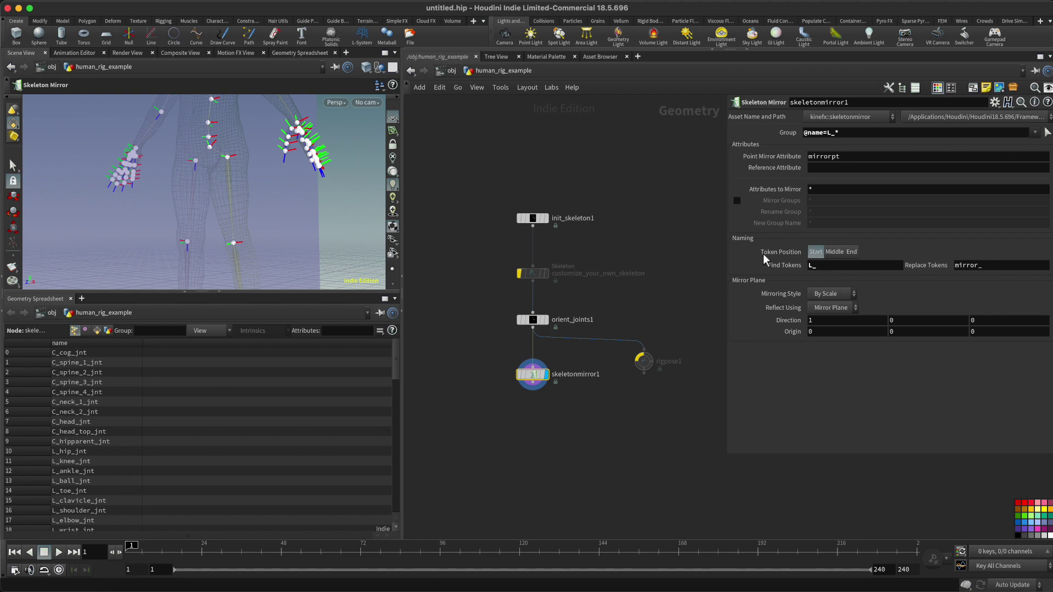
Step: Set the Skeleton Mirror's replace tokens to R_ and recheck the group and find token entries
left_click(818, 269)
left_click(818, 269)
left_click(963, 267)
type("R_")
key("Return")
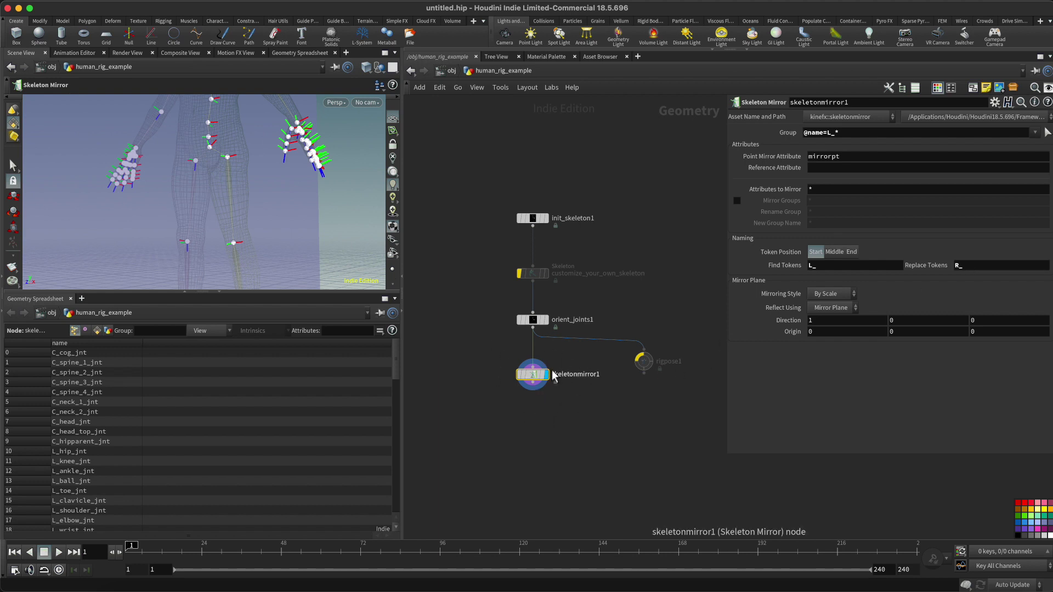
left_click(849, 132)
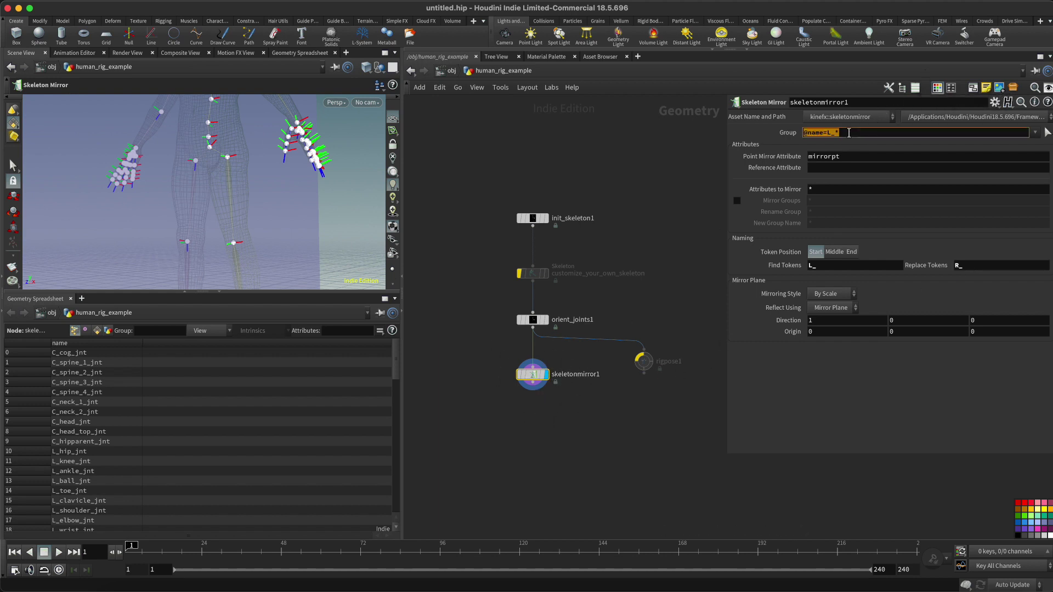
left_click(847, 266)
key("Tab")
left_click(999, 270)
left_click(643, 429)
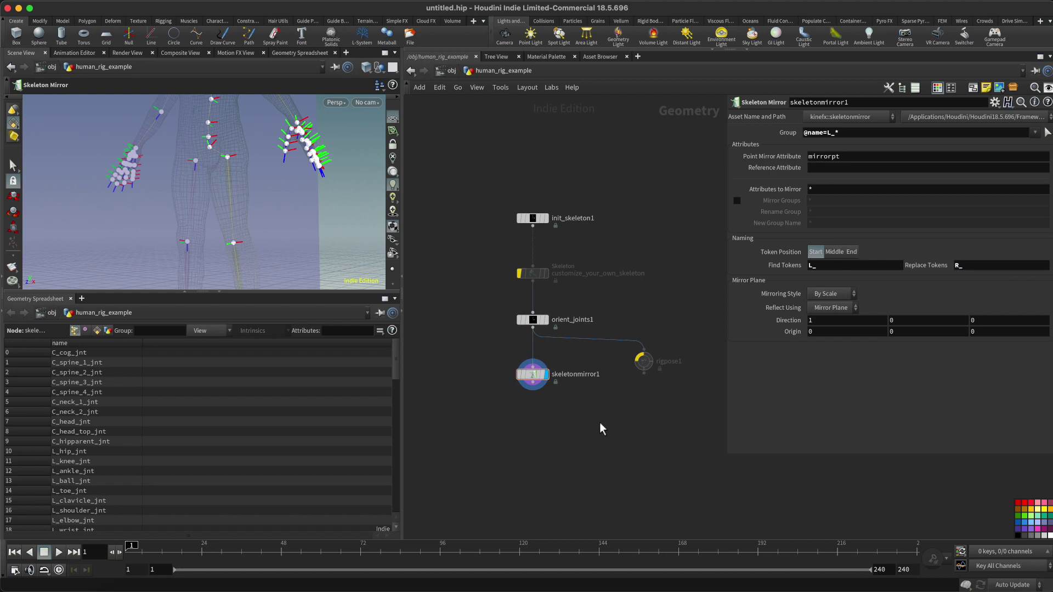
Step: Collapse the spreadsheet pane to restore the full viewport and view the whole mirrored skeleton
left_click(220, 292)
right_click_drag(322, 335, 286, 338, "alt")
left_click_drag(226, 331, 270, 337, "alt")
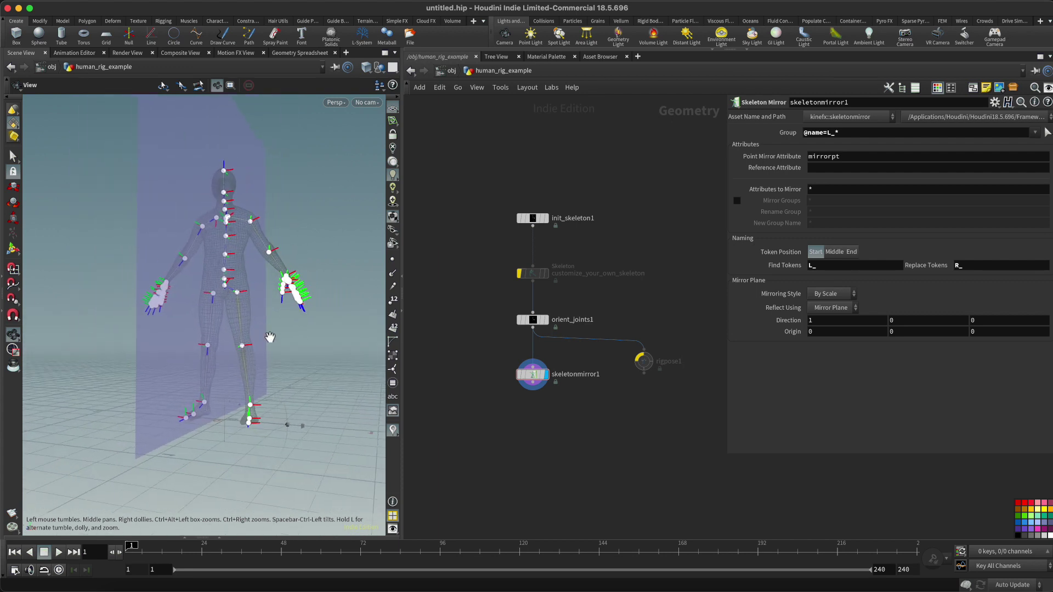
Step: Connect a human_rig_embedded node below skeletonmirror, move it close to the chain and display the rig
middle_click_drag(562, 449, 575, 369)
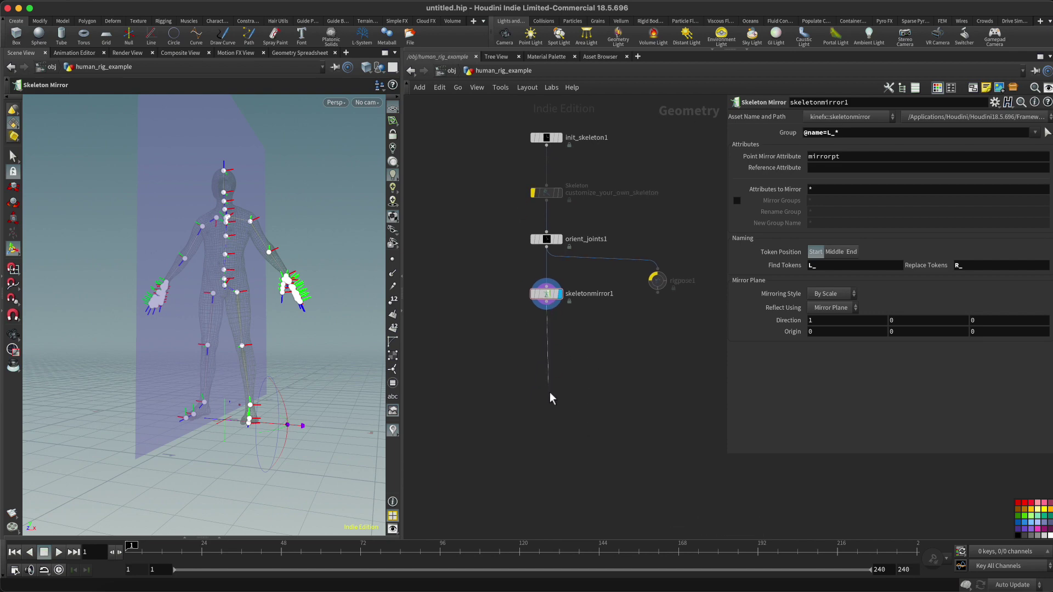
key("Tab")
type("human")
key("Return")
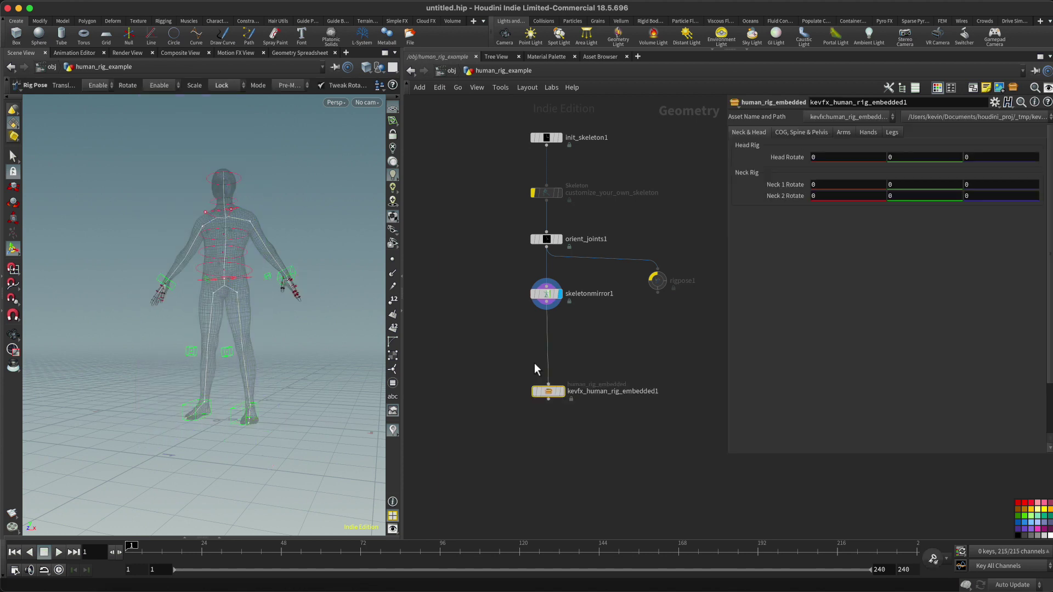
left_click_drag(549, 385, 547, 342)
left_click_drag(494, 318, 602, 368)
key("r")
left_click_drag(265, 325, 268, 333, "alt")
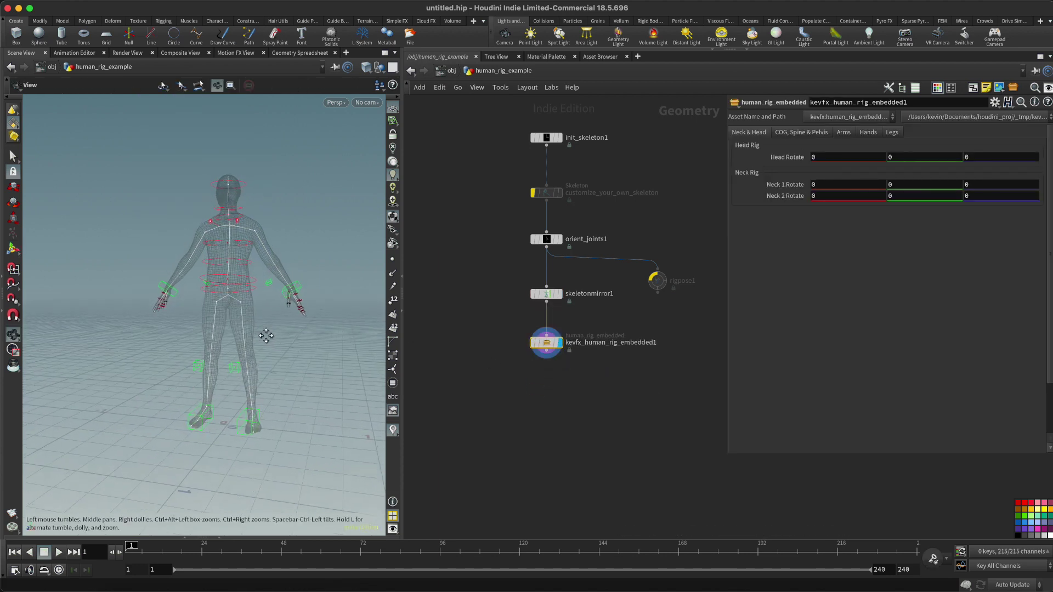
right_click_drag(268, 333, 309, 344, "alt")
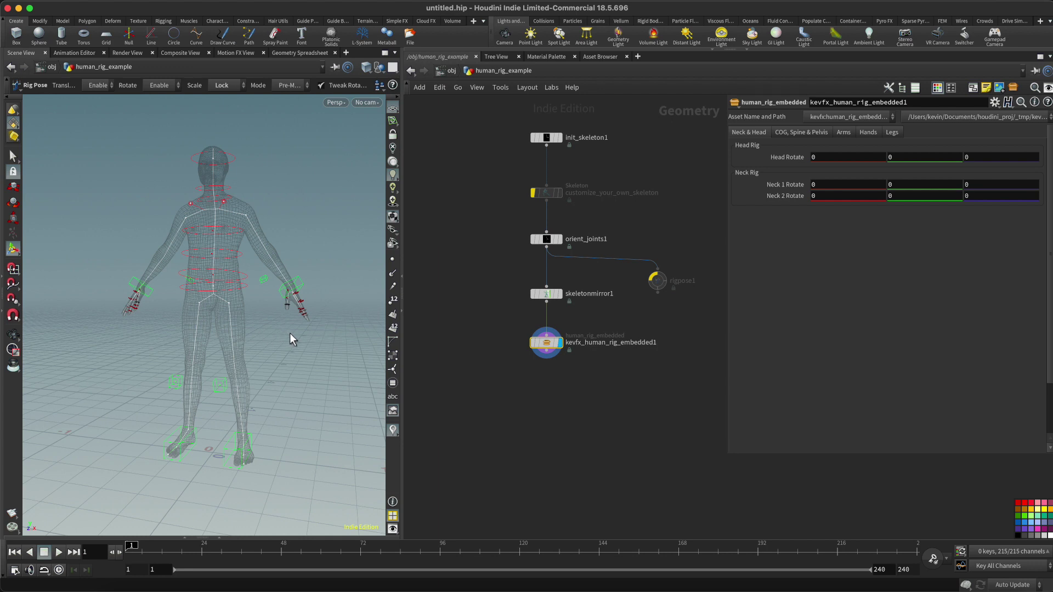
left_click(581, 405)
middle_click_drag(580, 364, 603, 427)
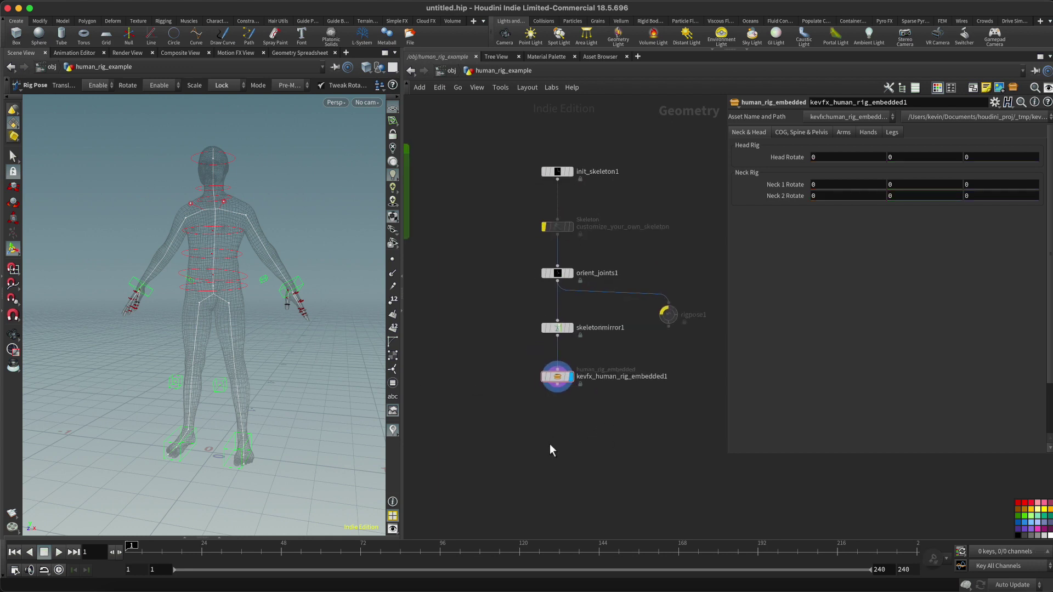
middle_click_drag(524, 431, 573, 420)
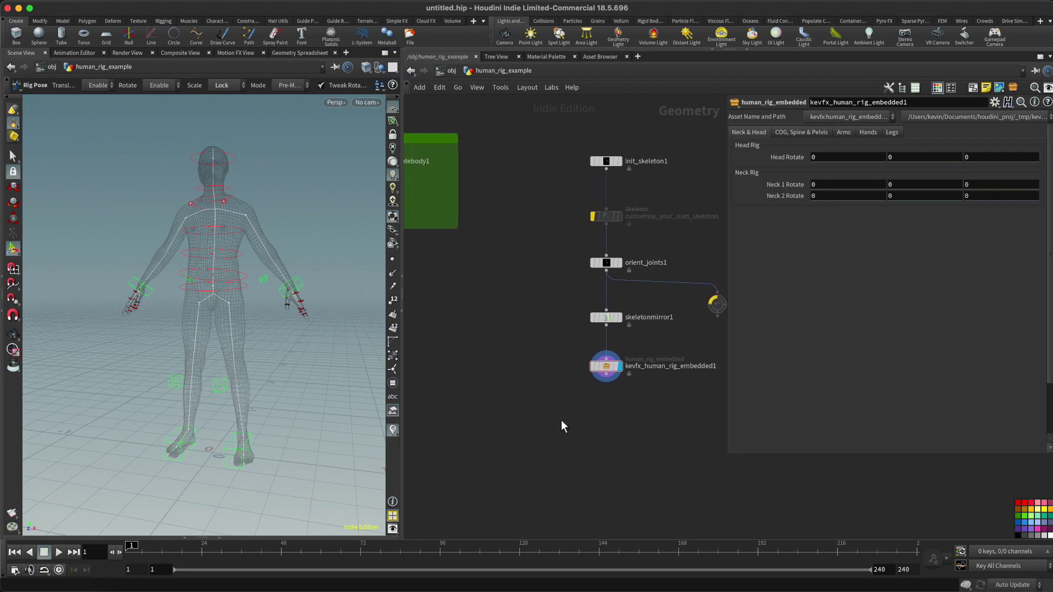
left_click_drag(555, 358, 650, 403)
scroll(650, 402, "up", 2)
middle_click_drag(650, 403, 574, 414)
Step: Try posing the rig by moving the left wrist and left foot controls in the viewport
left_click(309, 290)
middle_click_drag(338, 423, 287, 407)
left_click(255, 436)
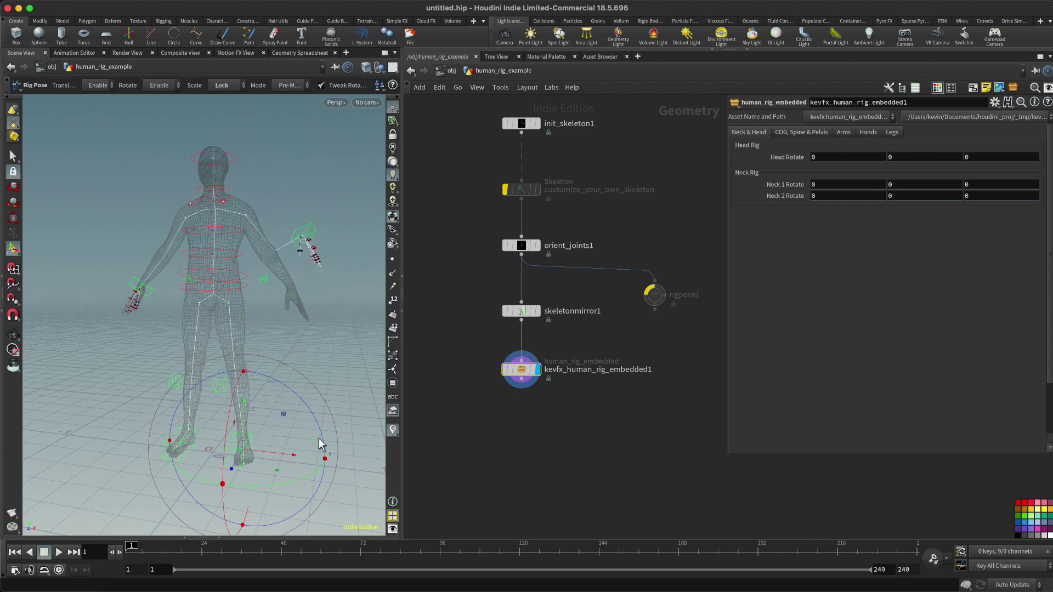
middle_click_drag(365, 384, 345, 286)
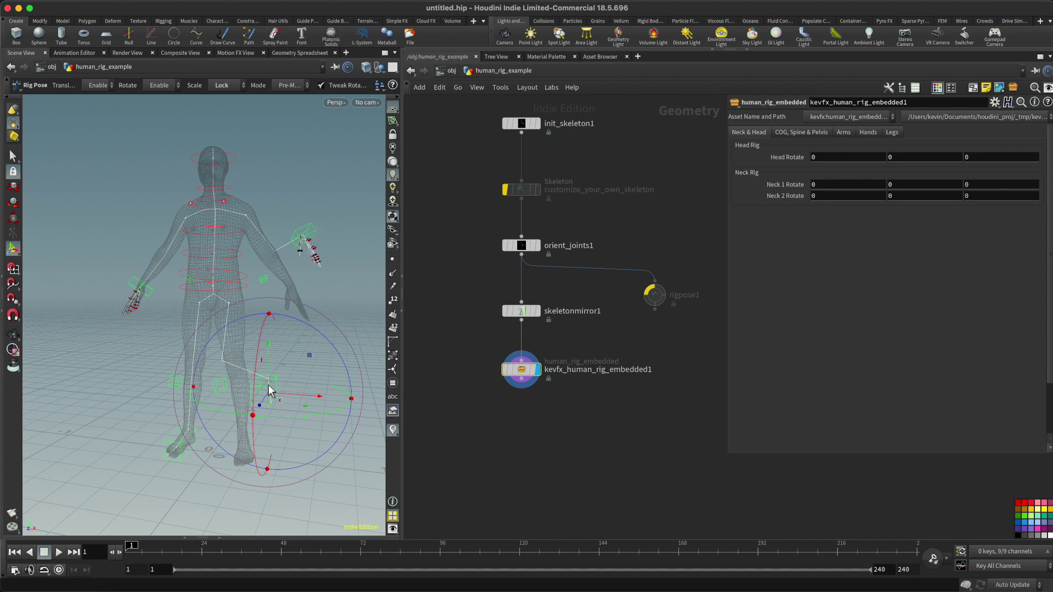
Step: Reset the left arm's Wrist Translate and Wrist Rotate to their default values
left_click(895, 132)
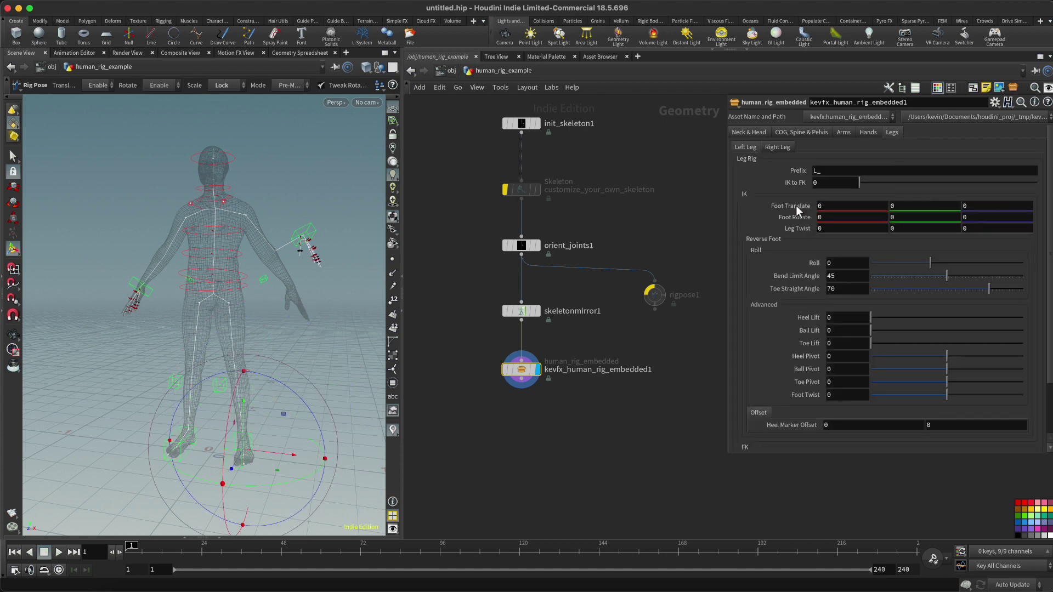
left_click(847, 132)
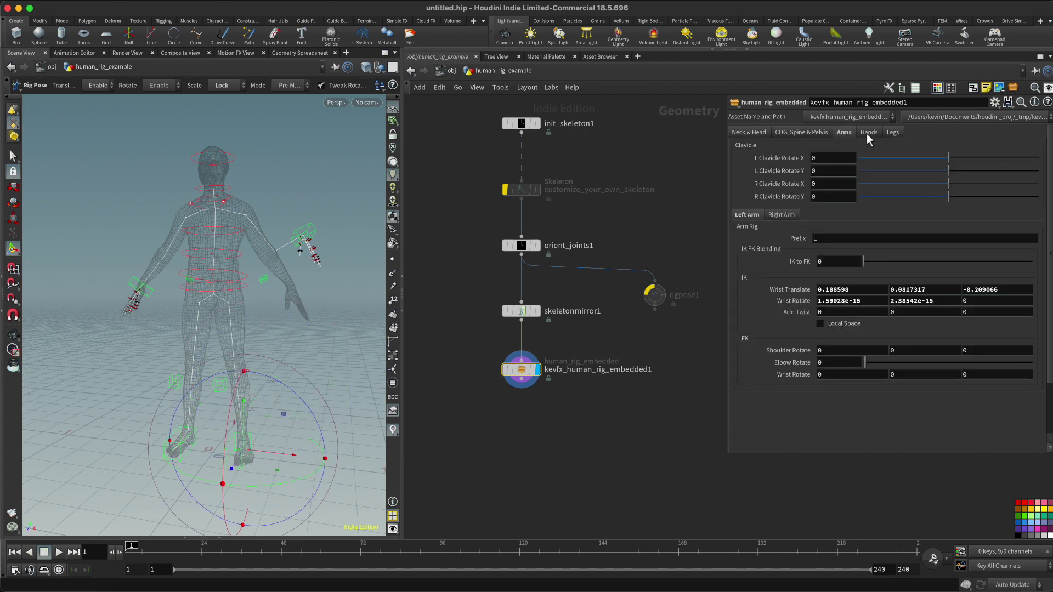
middle_click(791, 289, "ctrl")
middle_click(792, 300, "ctrl")
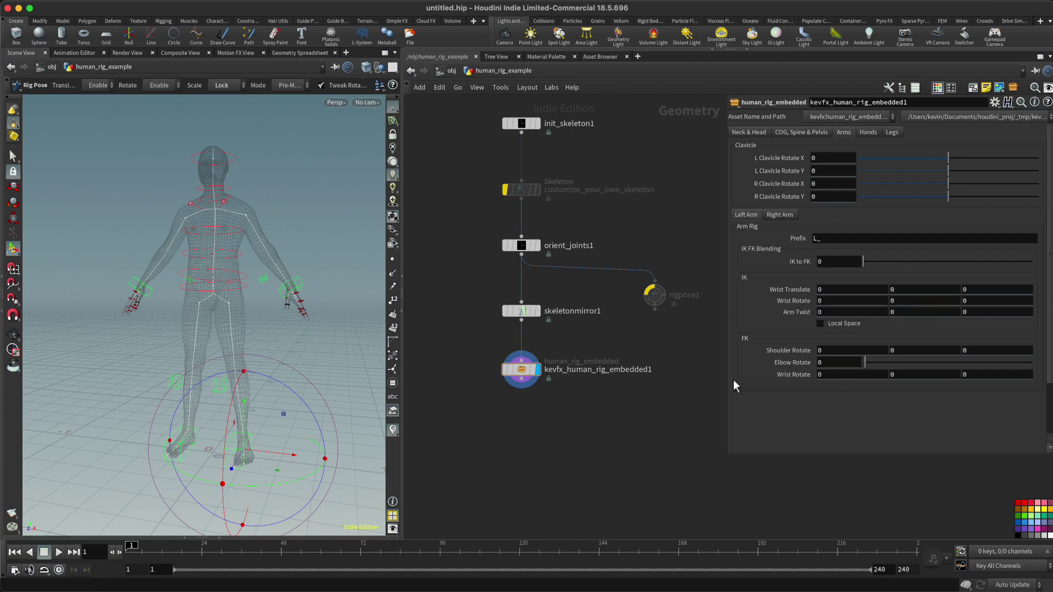
Step: Leave the rig's pose controls and widen the network editor by narrowing the viewport
key("Escape")
left_click_drag(245, 398, 282, 361)
right_click_drag(282, 361, 315, 360)
left_click_drag(315, 360, 274, 346)
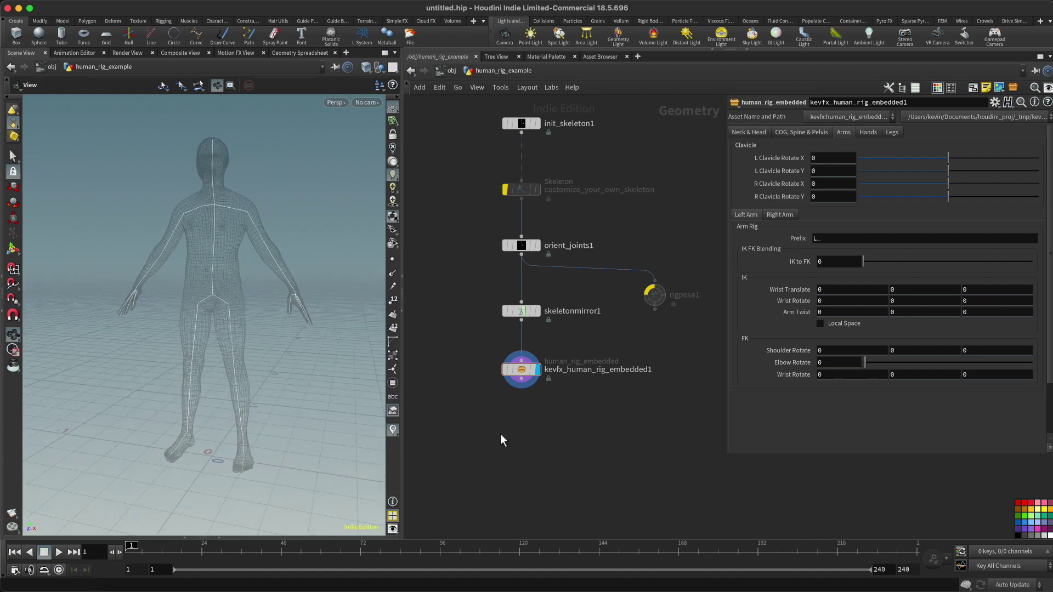
middle_click_drag(501, 435, 535, 438)
left_click_drag(404, 443, 361, 443)
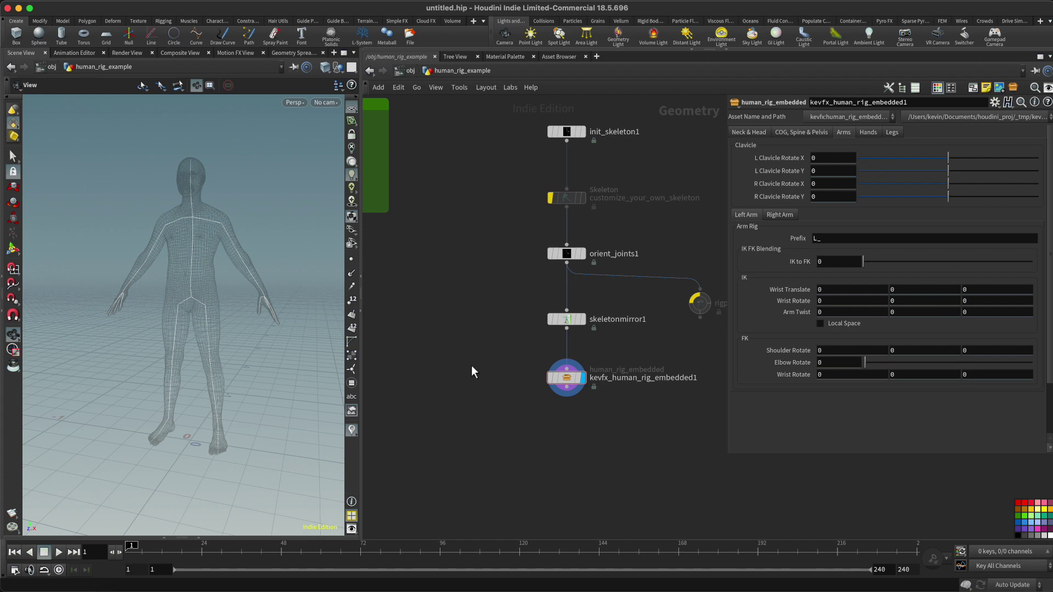
Step: Move the human rig node further down and insert a Null node between it and skeletonmirror
scroll(449, 341, "down", 3)
middle_click_drag(450, 342, 507, 297)
left_click_drag(616, 328, 624, 401)
left_click_drag(620, 321, 619, 331)
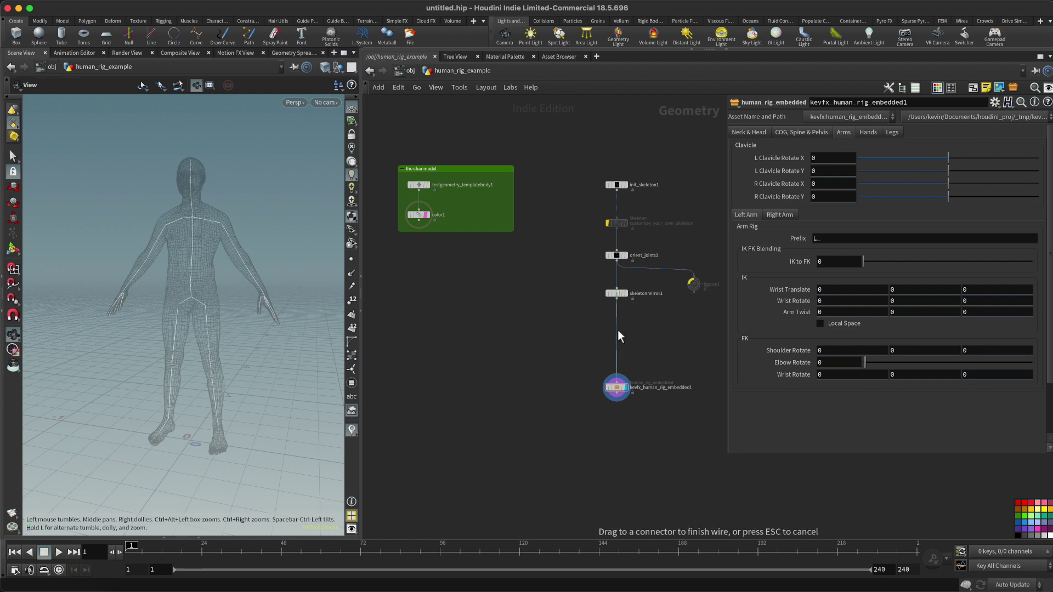
key("Tab")
type("null")
key("Return")
left_click(618, 331)
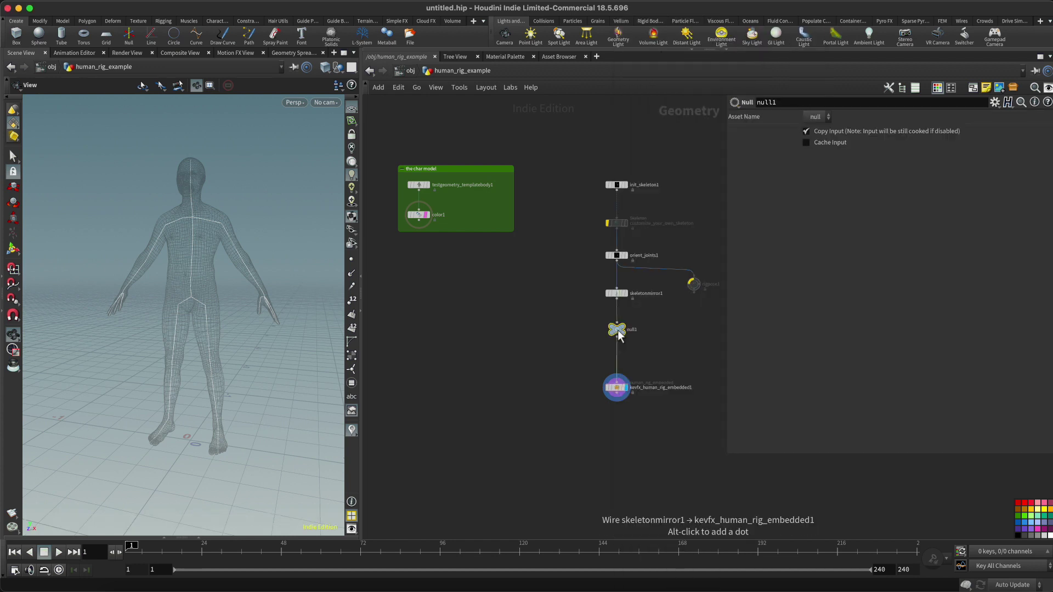
Step: Rename the Null node below skeletonmirror as OUT_SKELETON
double_click(632, 329)
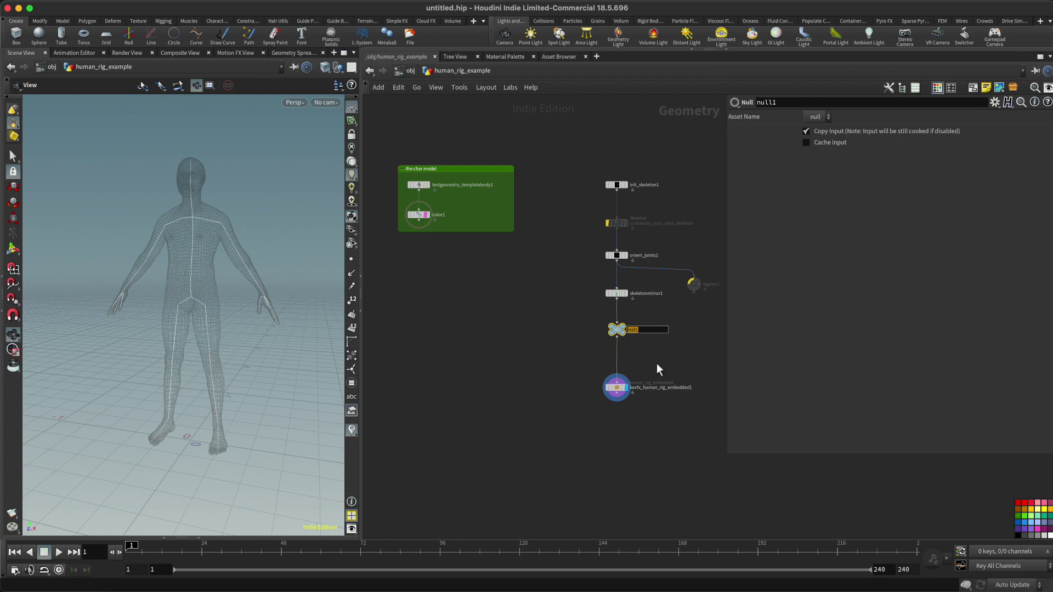
type("OUT_SKELETON")
key("Return")
Step: Enclose the skeleton nodes from init_skeleton1 to OUT_SKELETON in a network box titled "creating skeleton"
left_click_drag(652, 305, 695, 329)
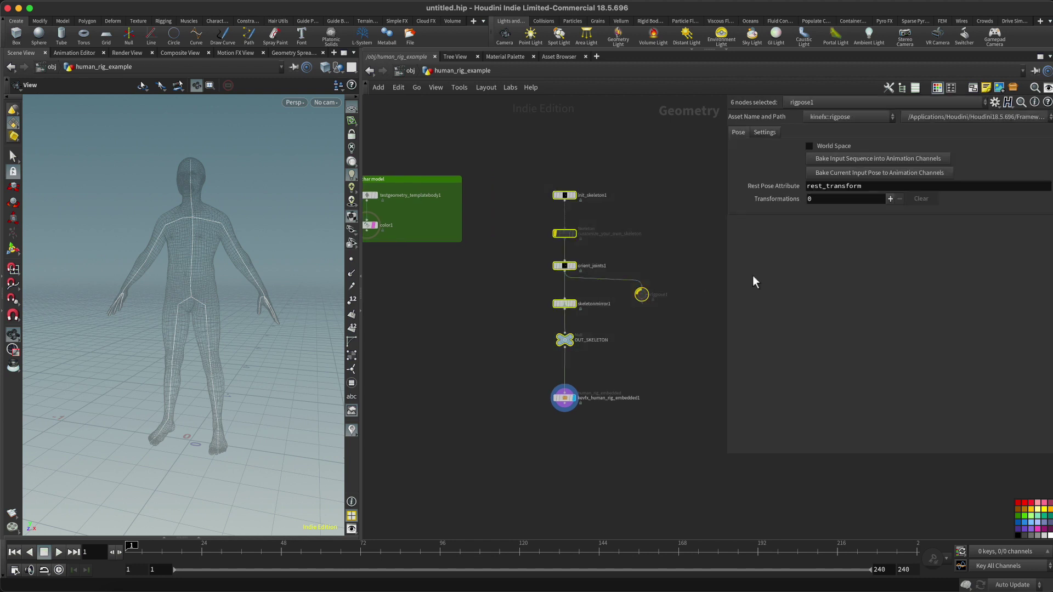
left_click(974, 88)
left_click(534, 335)
left_click_drag(545, 334, 514, 334)
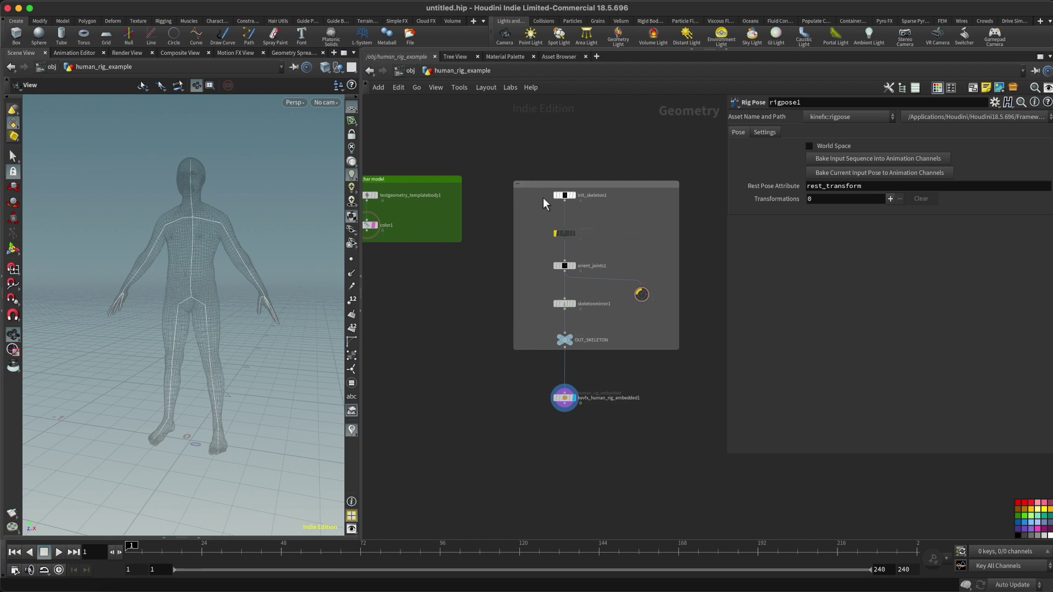
double_click(587, 185)
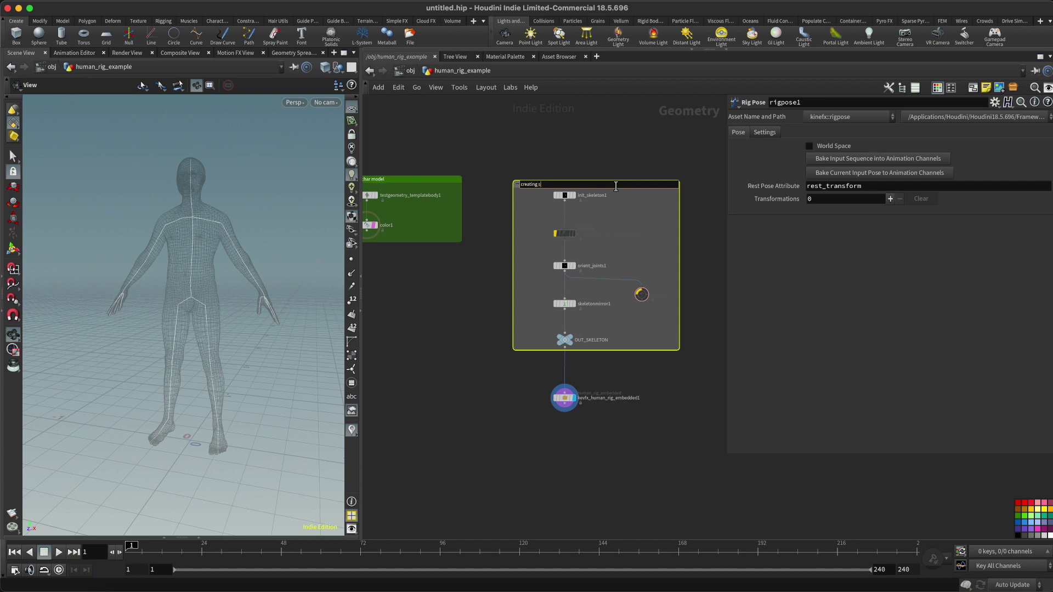
key("Return")
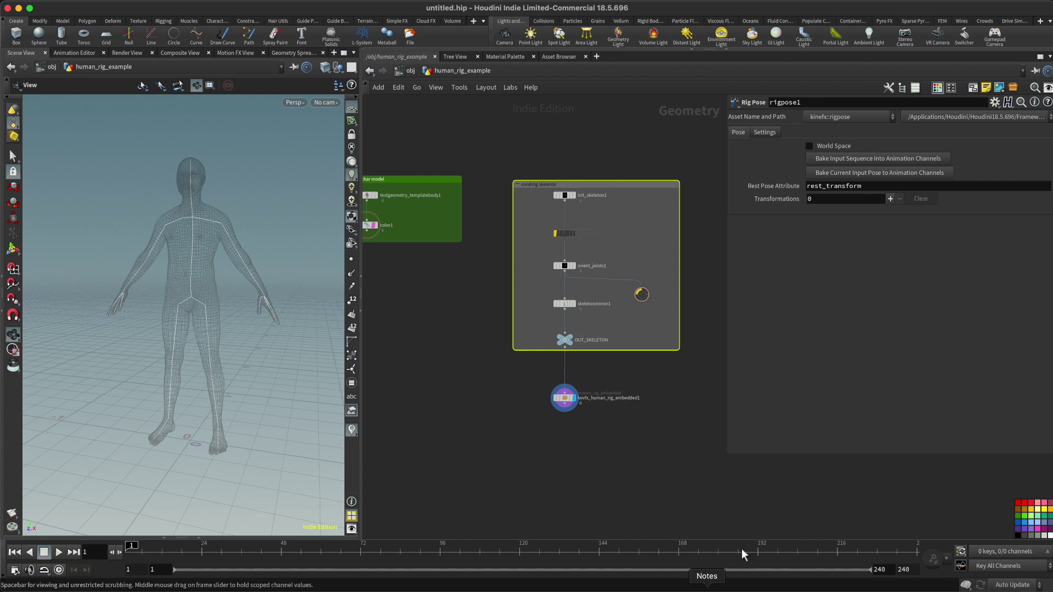
Step: Colour the creating skeleton box orange and move the human rig node further below it
left_click_drag(1028, 516, 653, 330)
middle_click_drag(698, 376, 721, 311)
scroll(627, 307, "down", 3)
left_click_drag(604, 325, 610, 373)
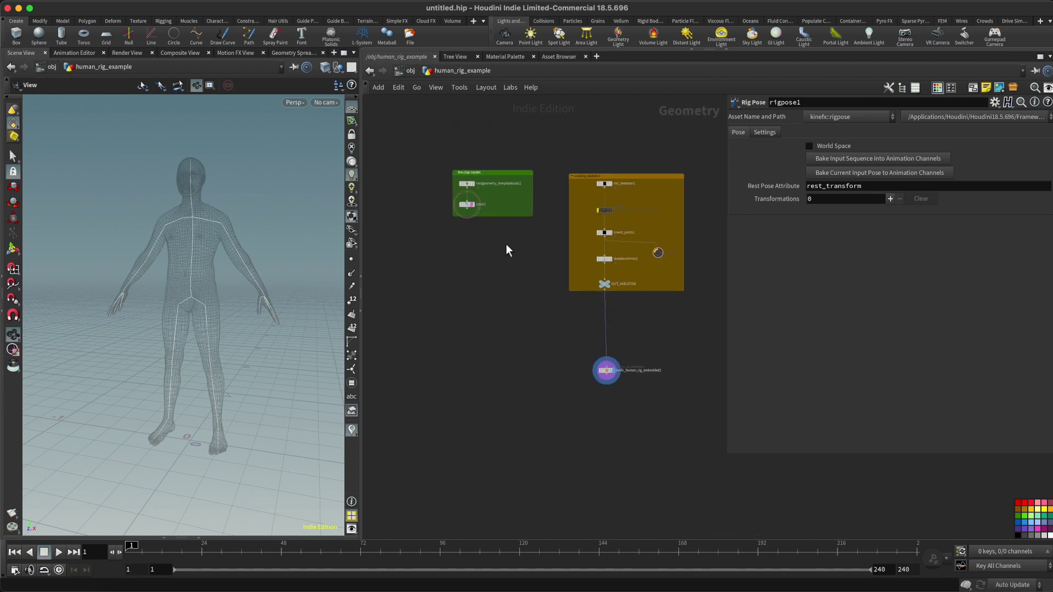
Step: Add a Null node after color1 inside the char model box and rename it OUT_GEO
scroll(471, 208, "up", 3)
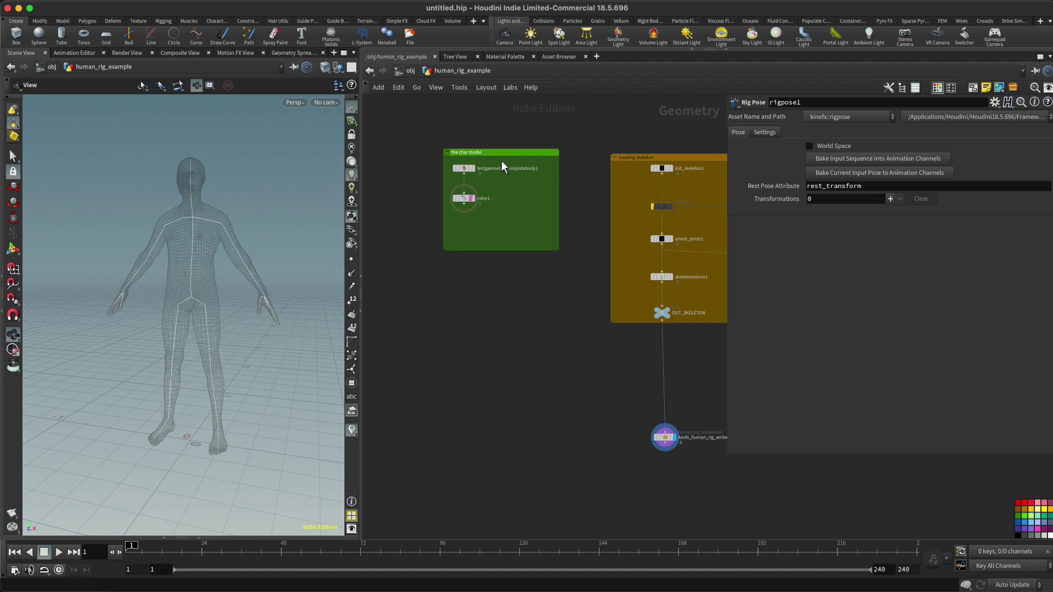
left_click_drag(465, 205, 466, 236)
key("Tab")
type("null")
key("Return")
key("Return")
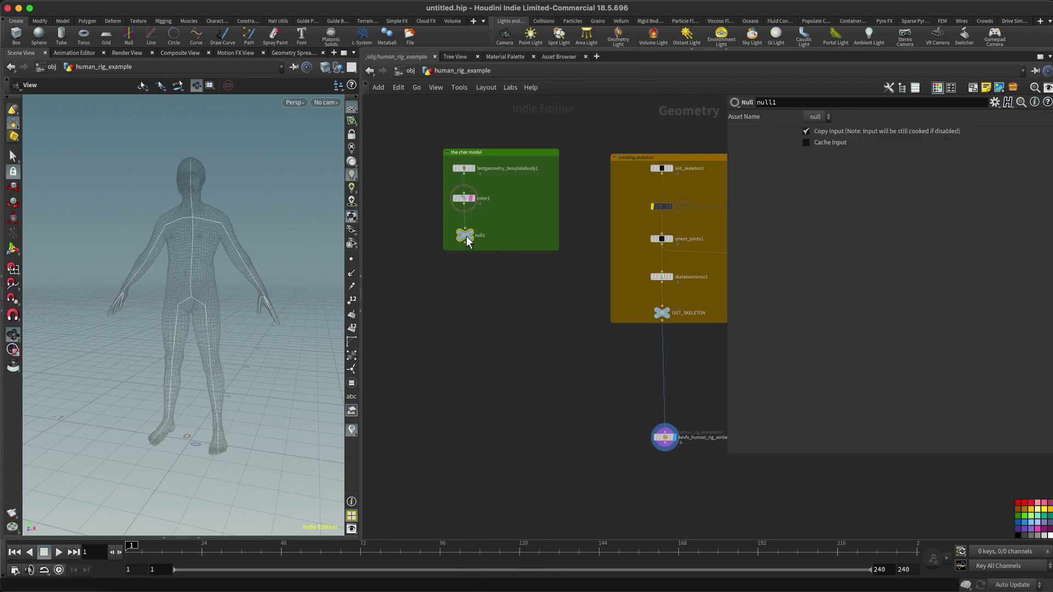
left_click(481, 235)
type("OUT_GEO")
key("Return")
scroll(631, 264, "right", 3)
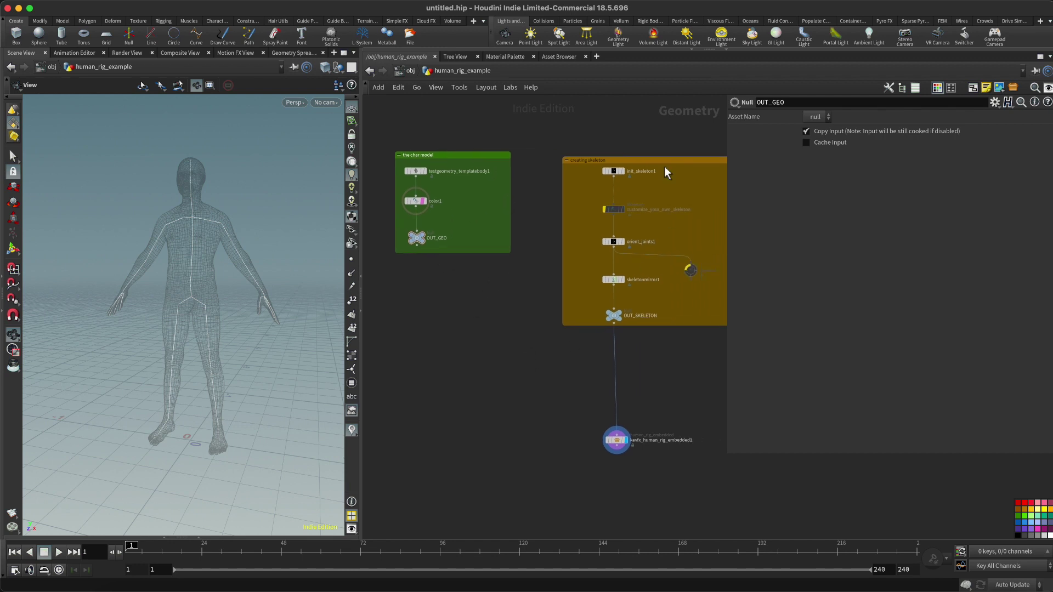
Step: Tidy the layout of the char model box and human rig node, and extend the skeleton box's lower edge
left_click_drag(461, 156, 454, 169)
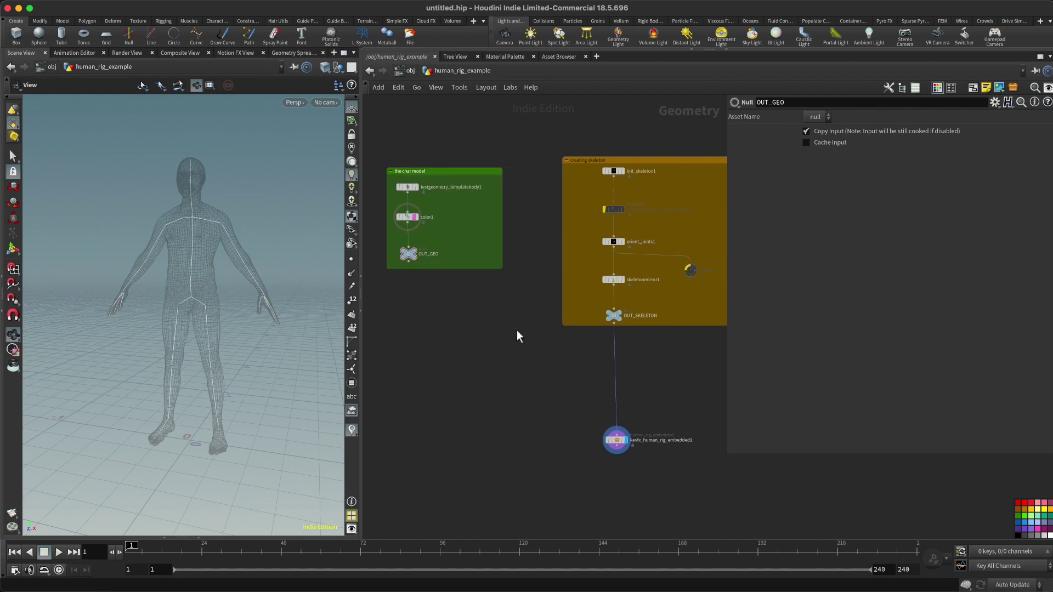
scroll(515, 301, "down", 5)
left_click_drag(630, 377, 628, 405)
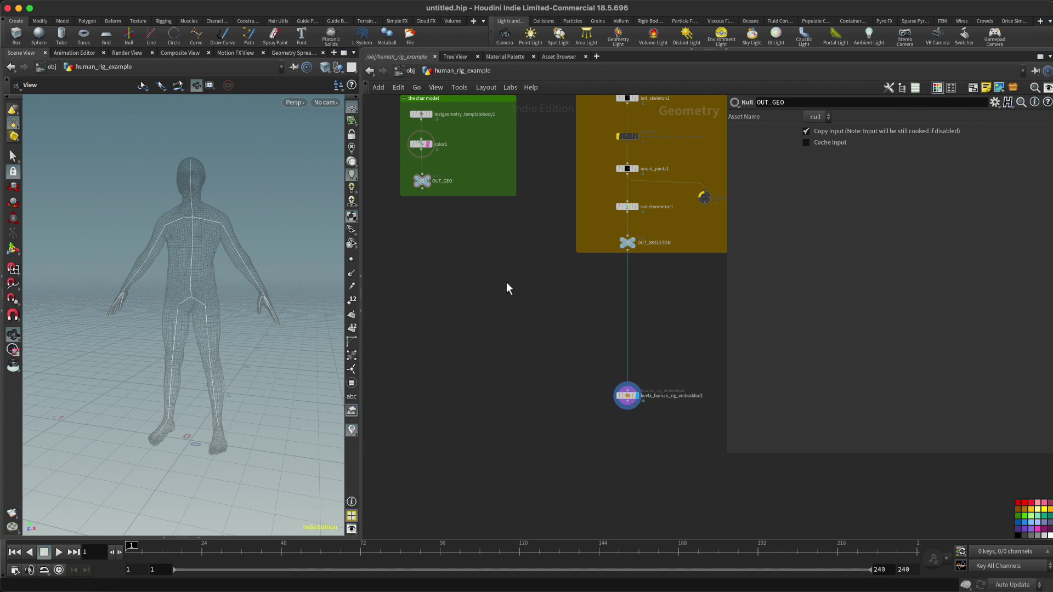
scroll(493, 269, "up", 3)
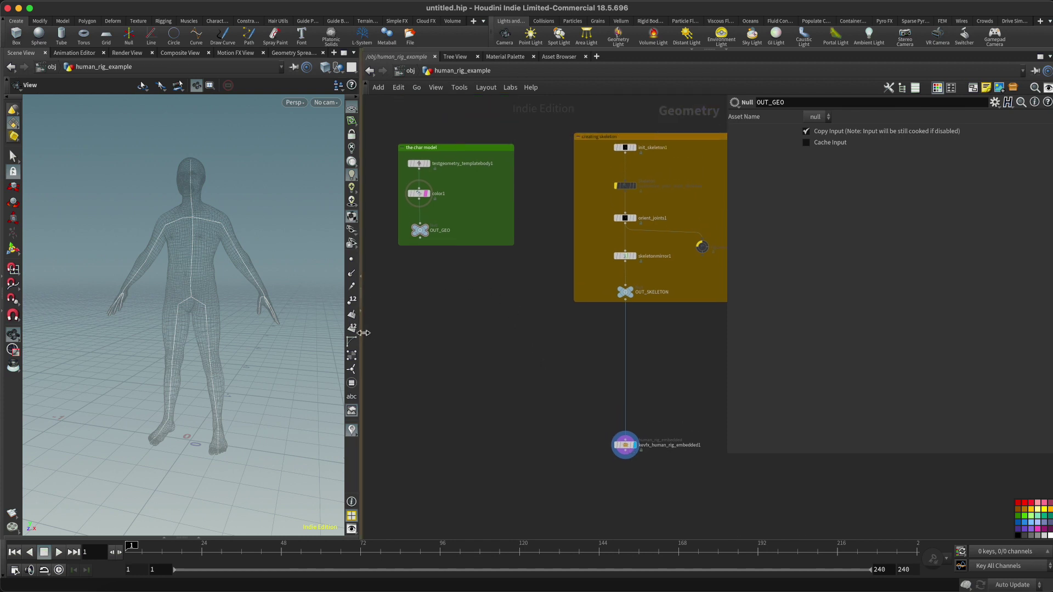
left_click_drag(357, 331, 374, 336)
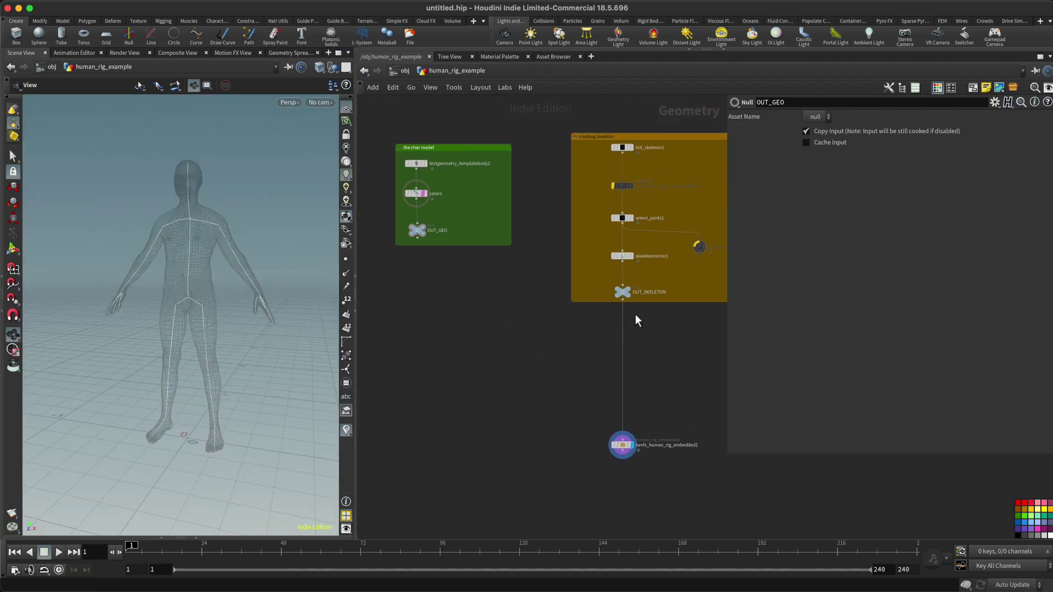
left_click_drag(638, 306, 639, 318)
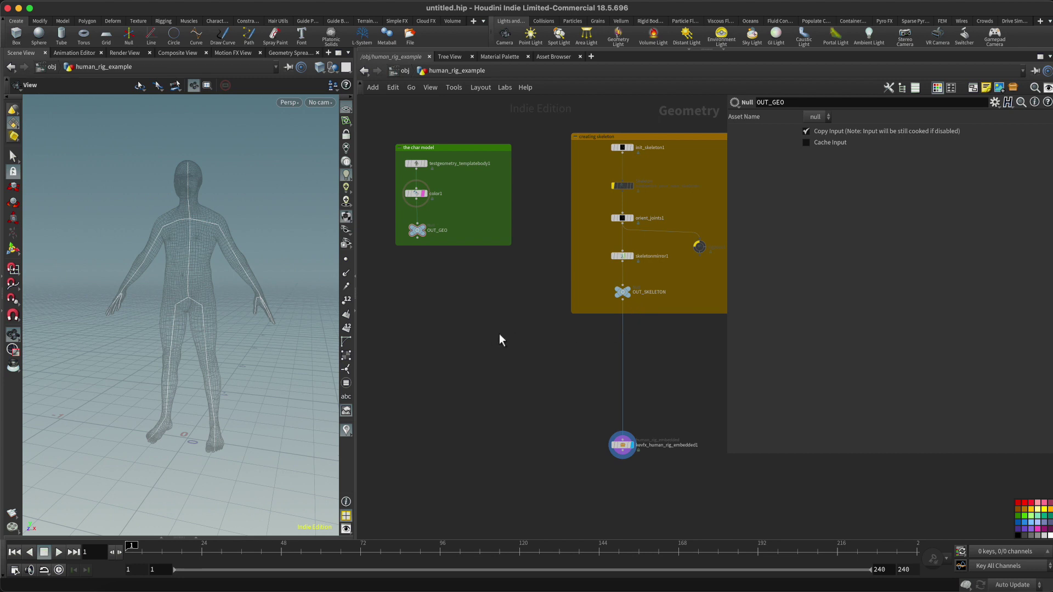
Step: Branch a Bone Capture Lines node off OUT_SKELETON, placed below and between the two network boxes
left_click(624, 301)
key("Tab")
type("line")
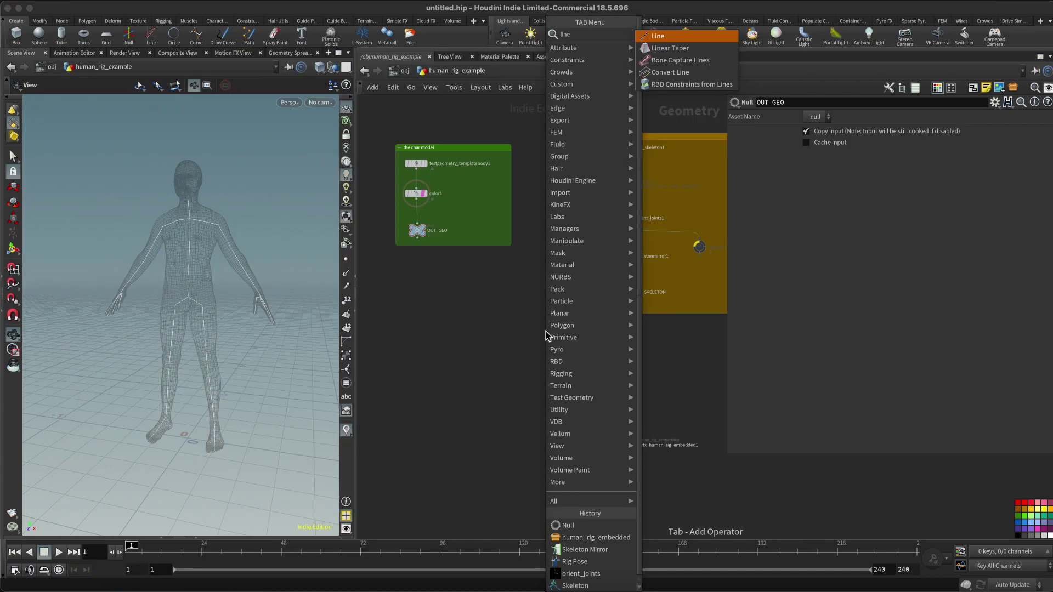
key("Down")
key("Down")
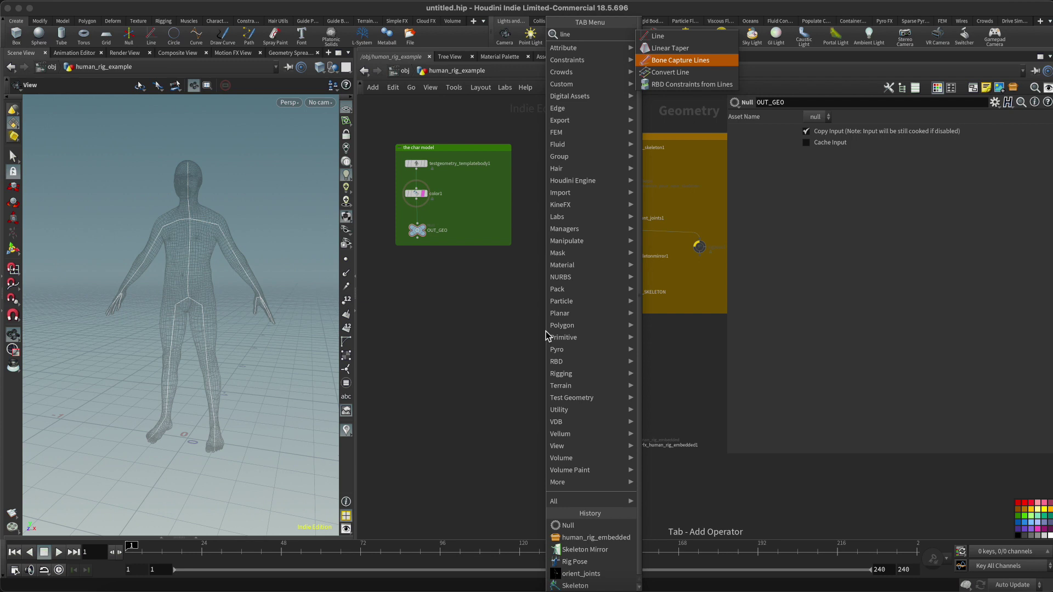
key("Return")
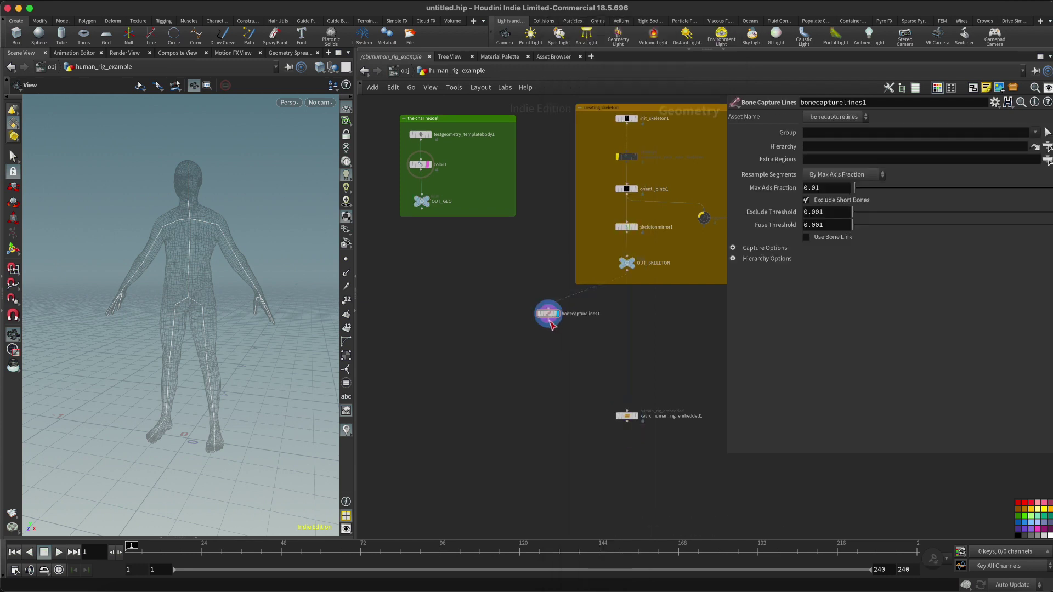
Step: Place a Tet Embed node just below the Bone Capture Lines node
key("Tab")
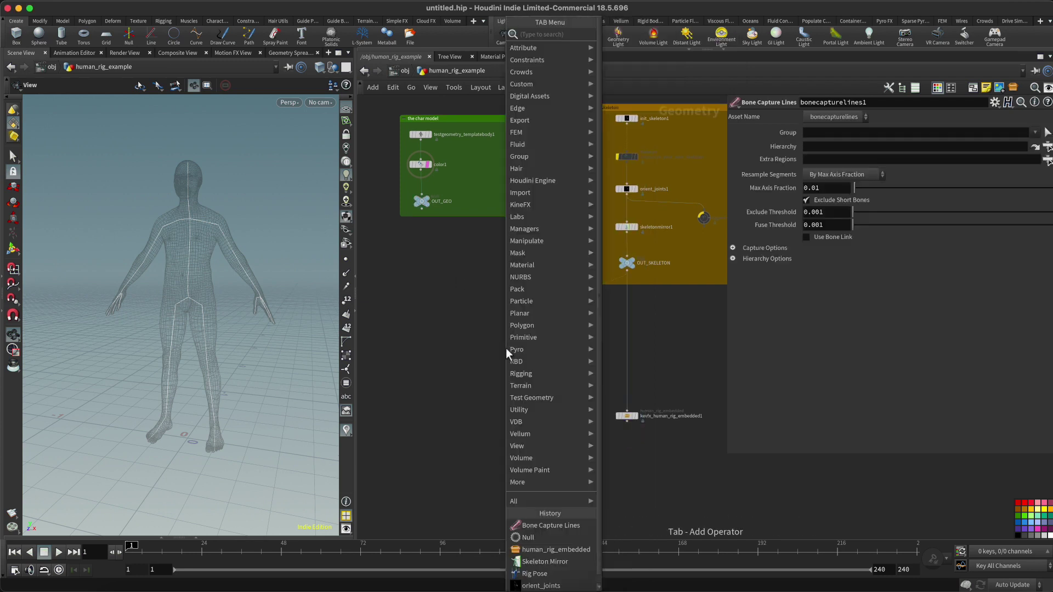
type("tet")
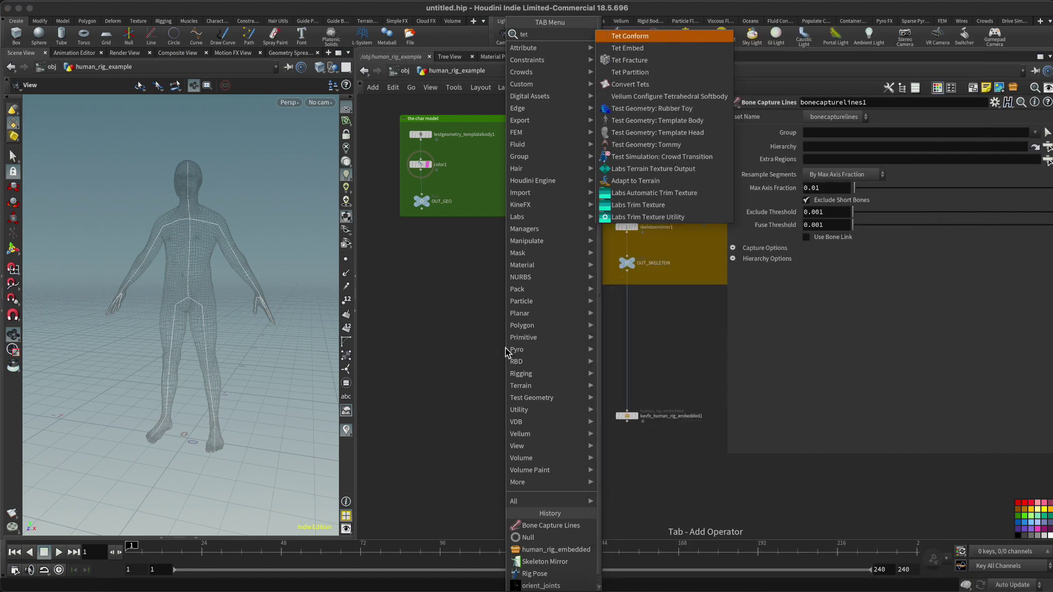
type(" b")
key("BackSpace")
type("em")
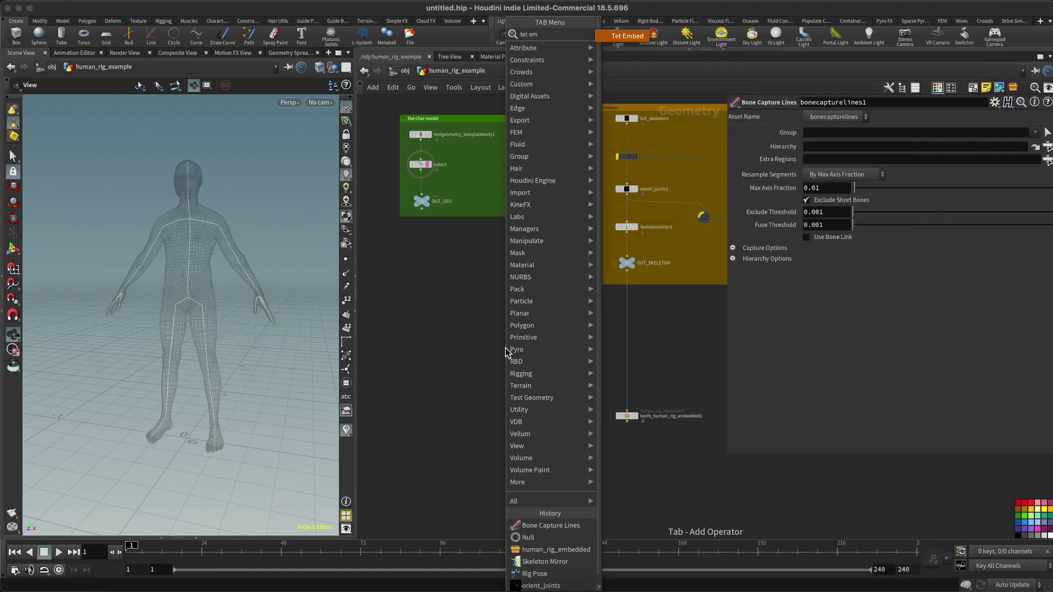
key("Return")
left_click(506, 348)
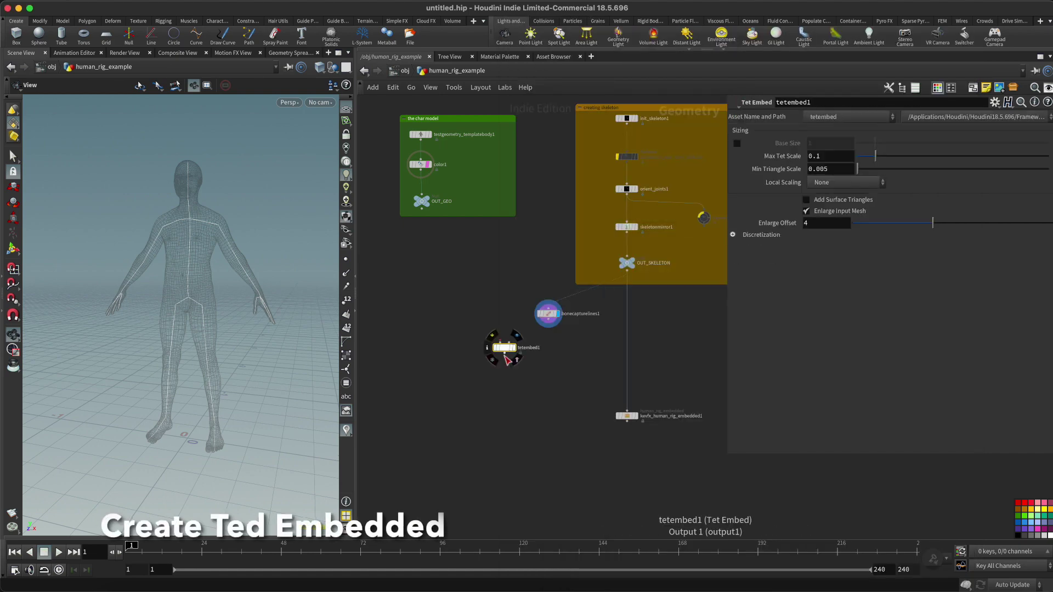
Step: Wire OUT_GEO into Tet Embed's polygon mesh input and bonecapturelines1 into its additional points input, and display the result
scroll(514, 330, "up", 5)
scroll(514, 330, "down", 2)
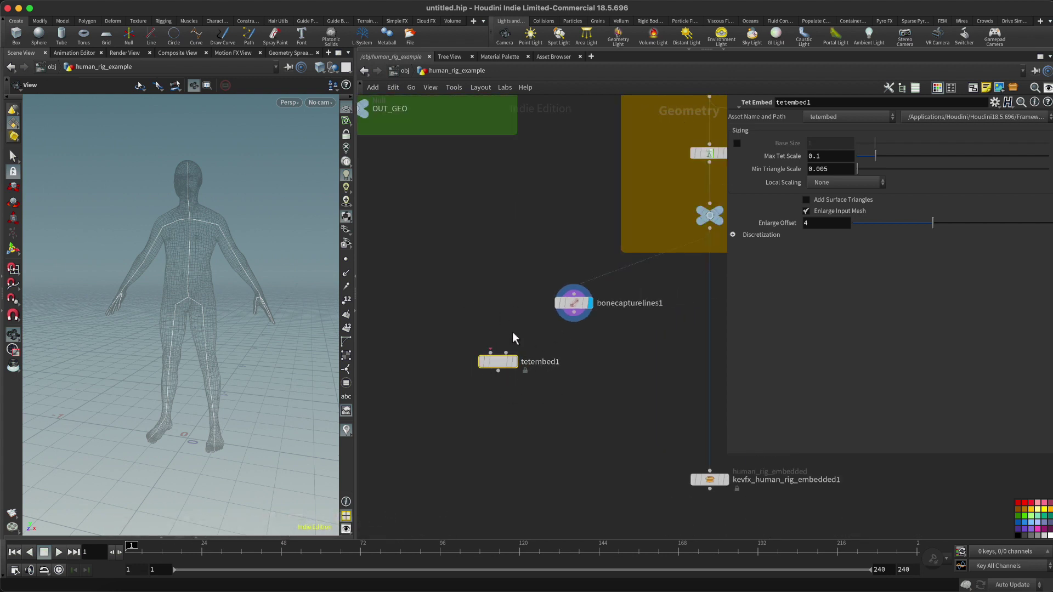
middle_click_drag(498, 304, 515, 324)
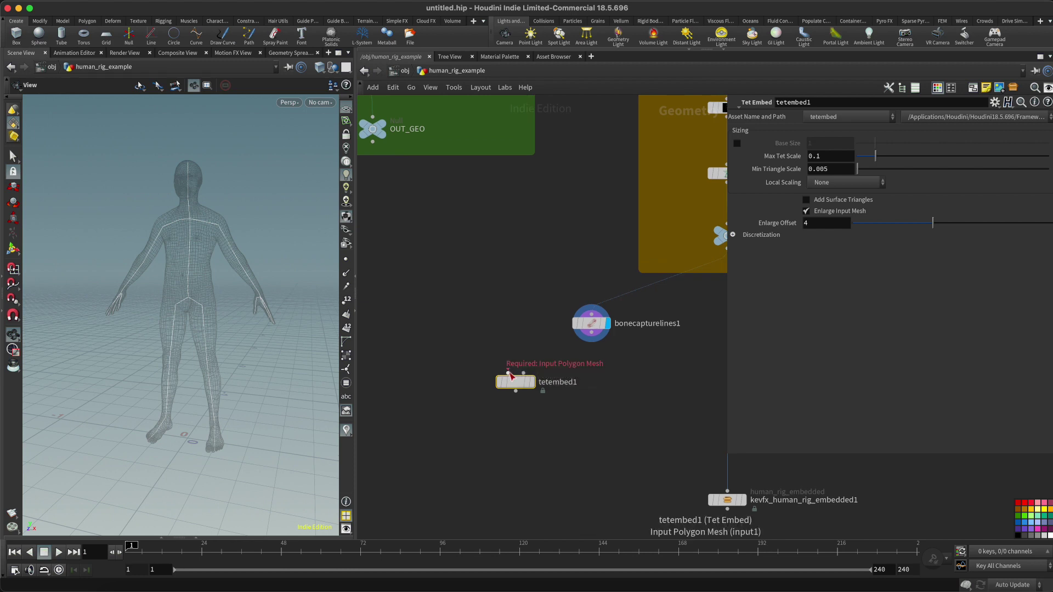
scroll(480, 335, "down", 3)
left_click_drag(405, 220, 498, 379)
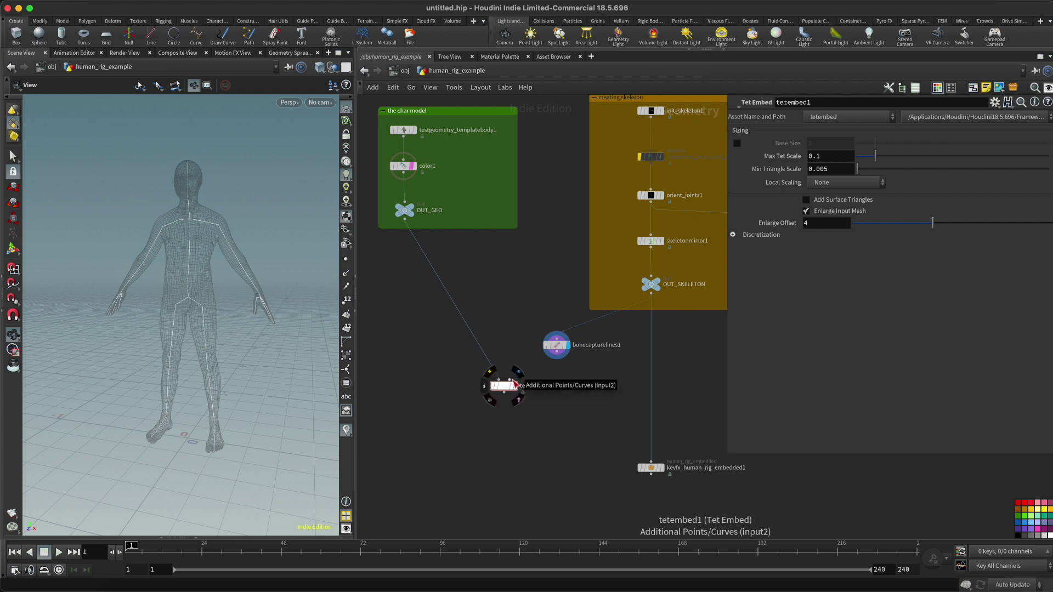
left_click_drag(515, 383, 555, 360)
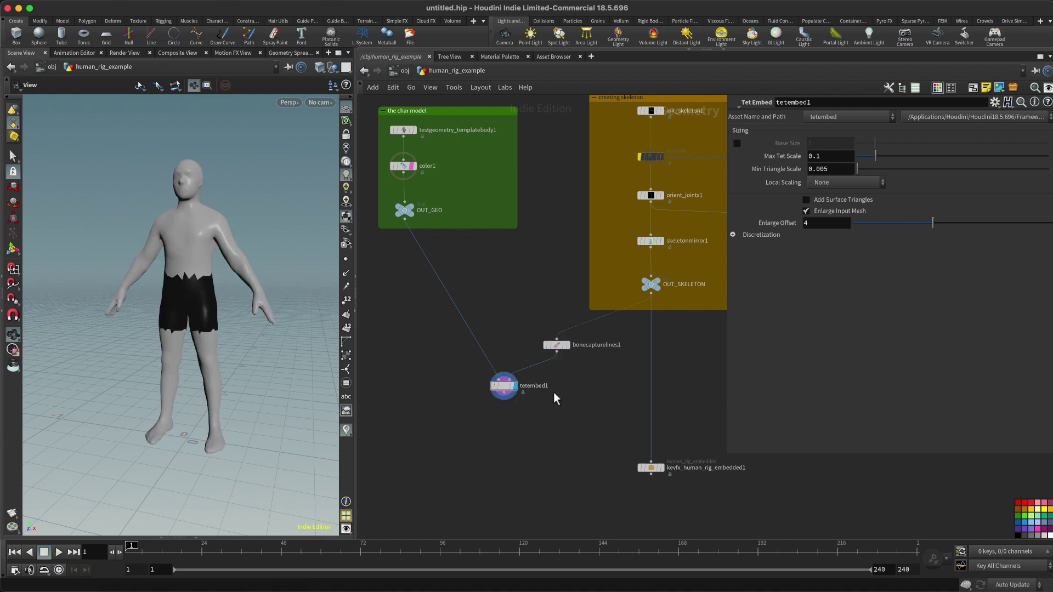
Step: Examine the Tet Embed body mesh in wireframe, from close up and from the front
mouse_move(228, 301)
left_mouse_down()
mouse_move(299, 252)
mouse_move(233, 308)
left_mouse_up()
key("w")
left_click_drag(231, 237, 386, 247)
mouse_move(263, 230)
left_mouse_down()
mouse_move(240, 219)
mouse_move(274, 245)
left_mouse_up()
right_click_drag(275, 245, 431, 248)
left_click_drag(261, 248, 233, 278)
right_click_drag(233, 278, 90, 272)
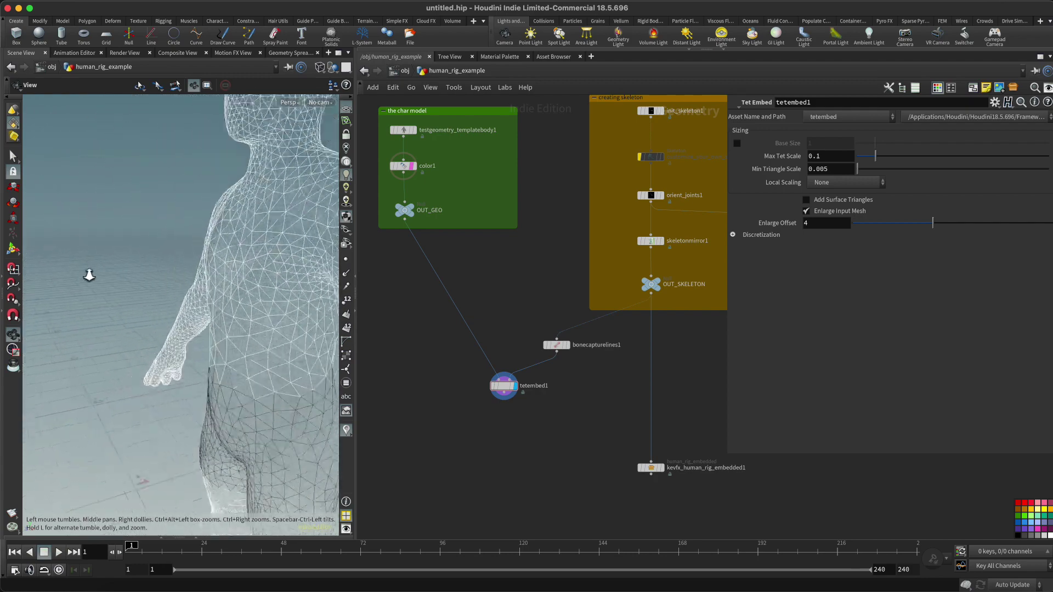
left_click_drag(90, 272, 219, 321)
right_click_drag(219, 321, 301, 309)
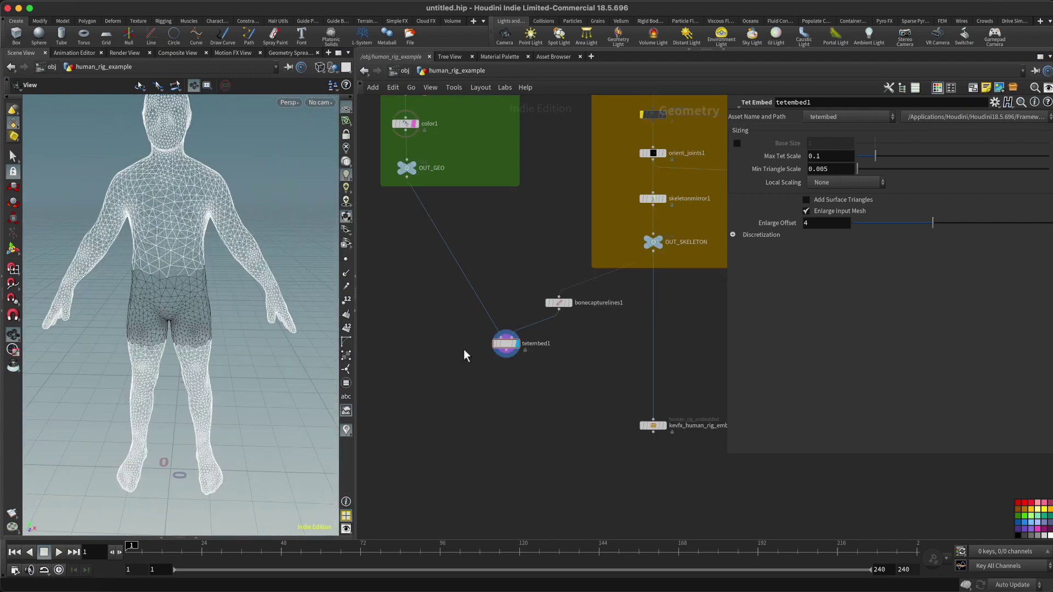
Step: Add a Bone Capture Biharmonic node with OUT_GEO as its first input and tetembed1 as its capture geometry
key("Tab")
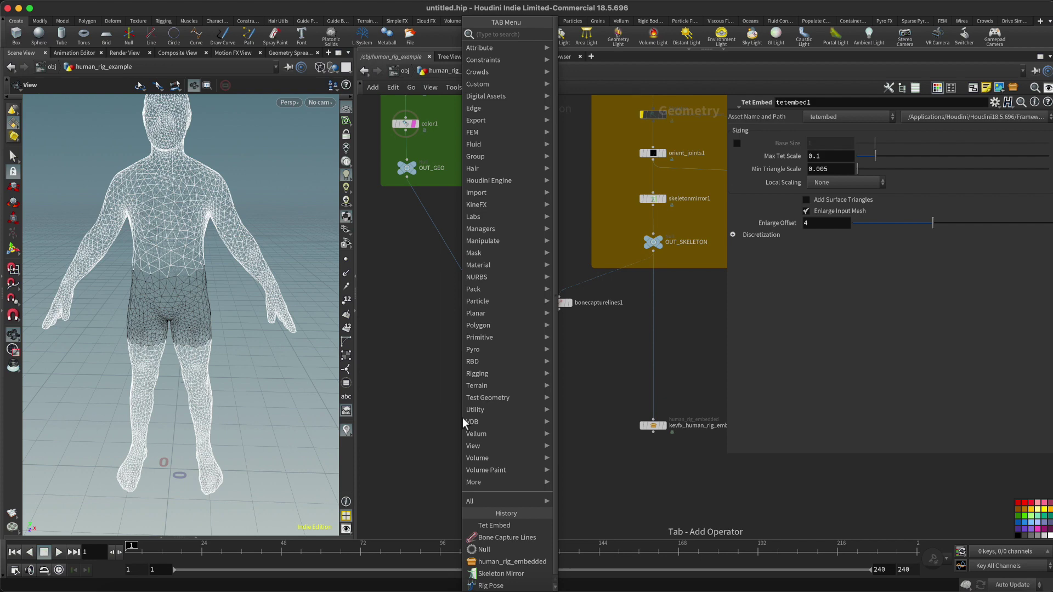
type("bih")
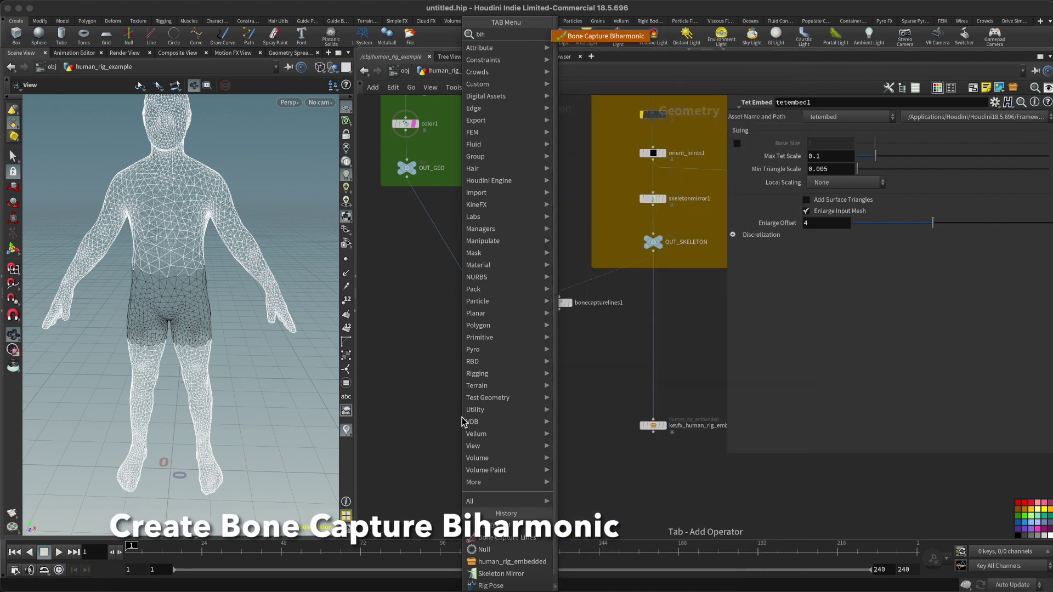
key("Return")
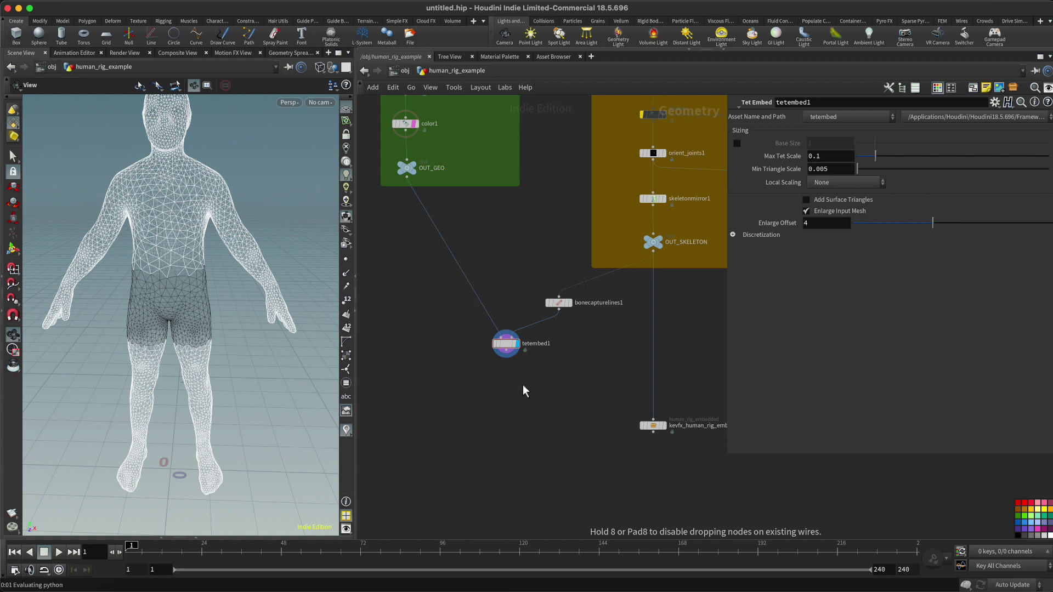
left_click(459, 393)
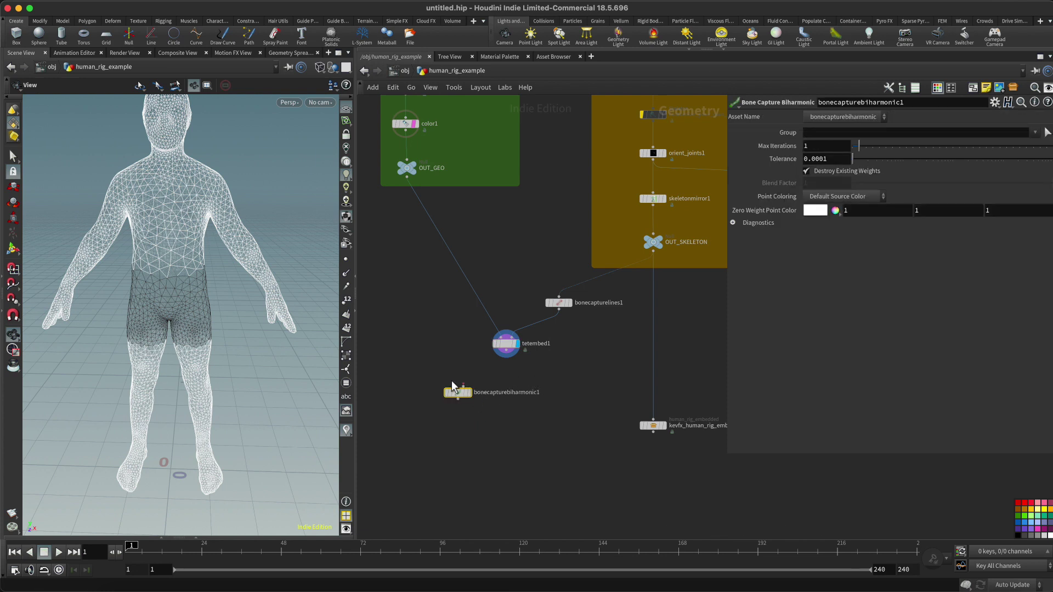
left_click_drag(453, 386, 407, 176)
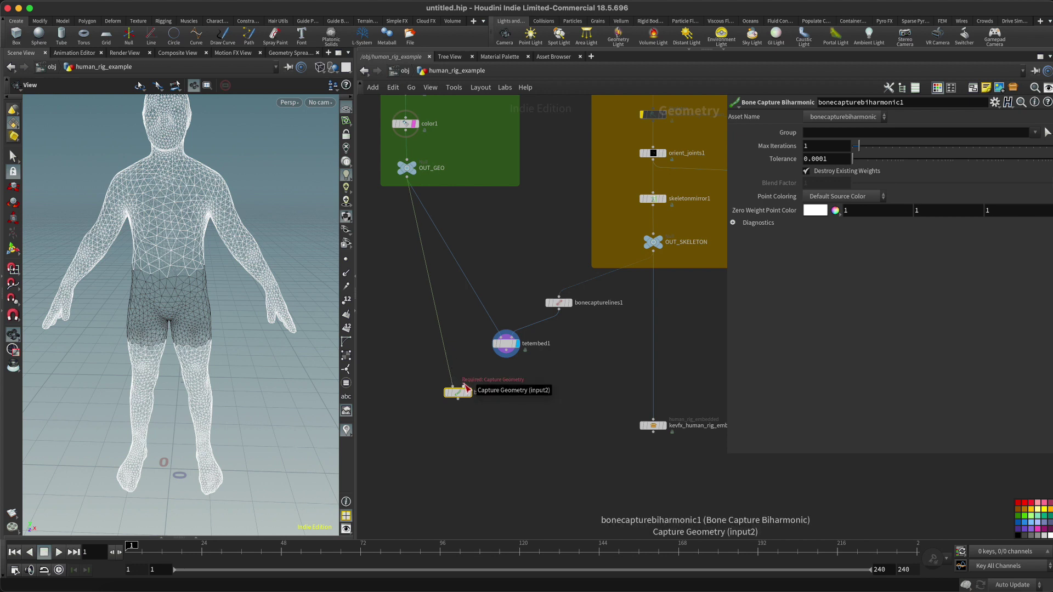
left_click_drag(466, 387, 509, 359)
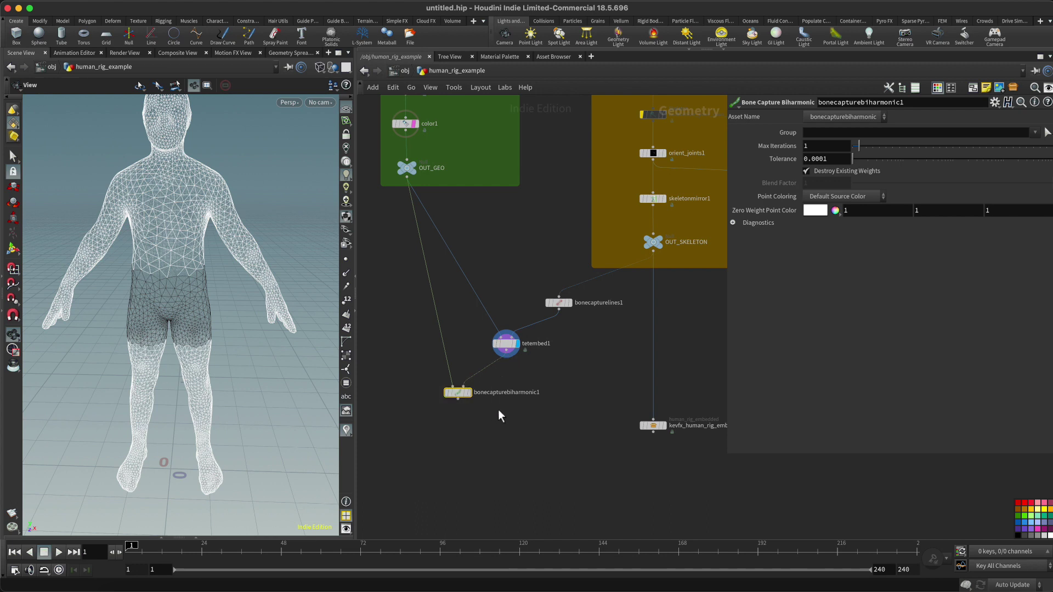
Step: Display the Bone Capture Biharmonic output and show the body shaded with its wireframe overlaid
key("r")
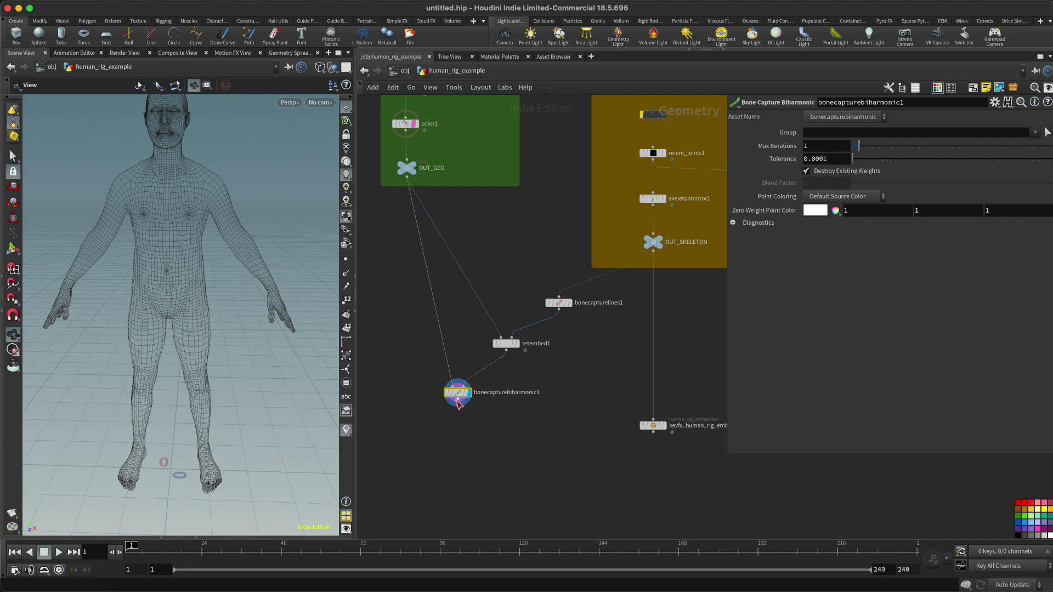
right_click_drag(300, 381, 228, 378)
key("shift+w")
left_click_drag(268, 381, 265, 364)
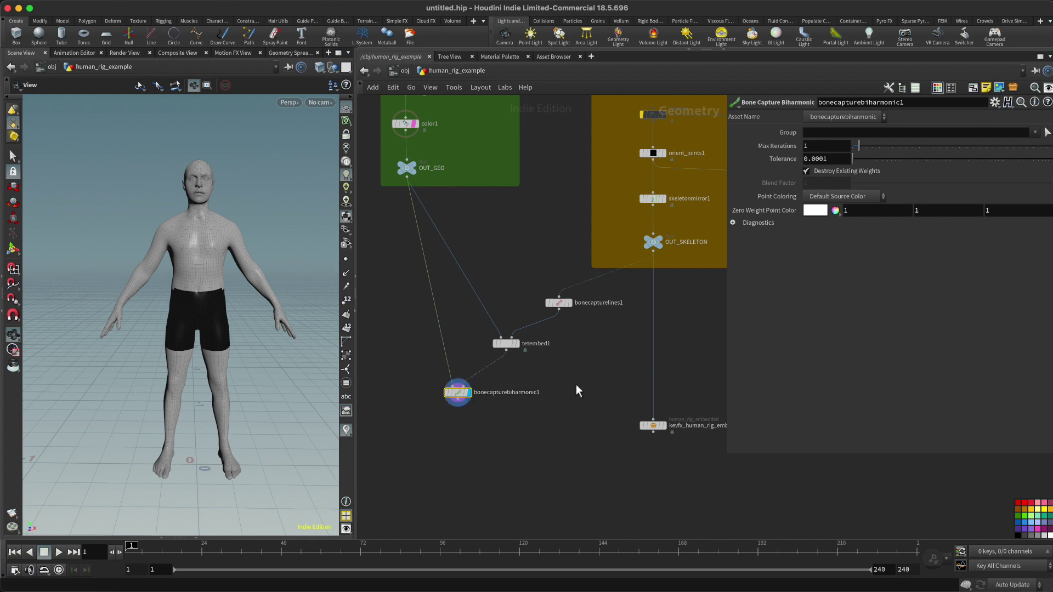
middle_click_drag(564, 362, 558, 364)
scroll(432, 319, "down", 3)
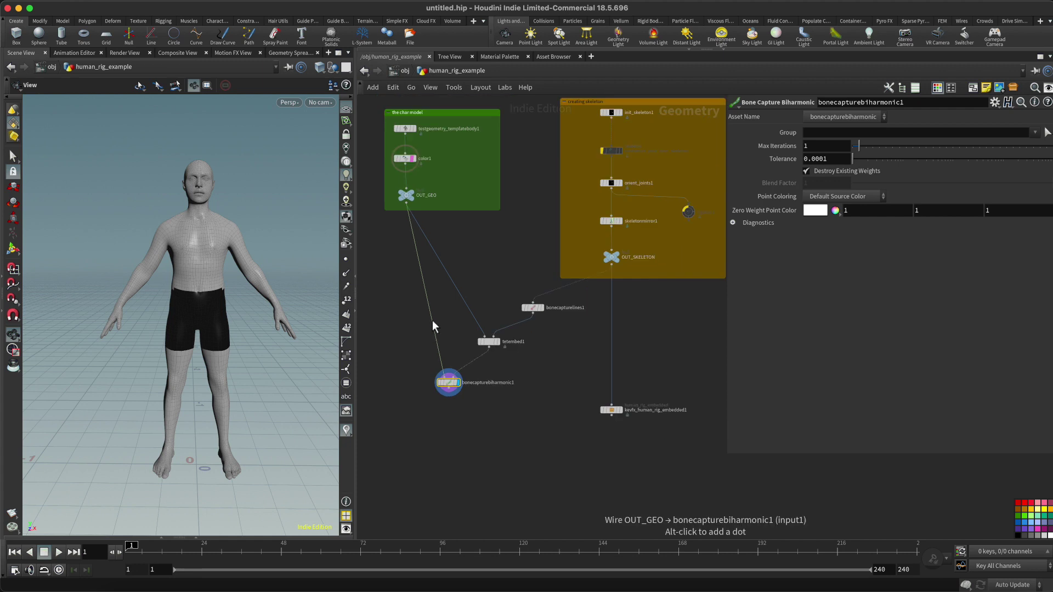
Step: Enclose the Bone Capture Lines, Tet Embed and Bone Capture Biharmonic nodes in a network box titled "capture"
left_click_drag(403, 310, 580, 440)
key("l")
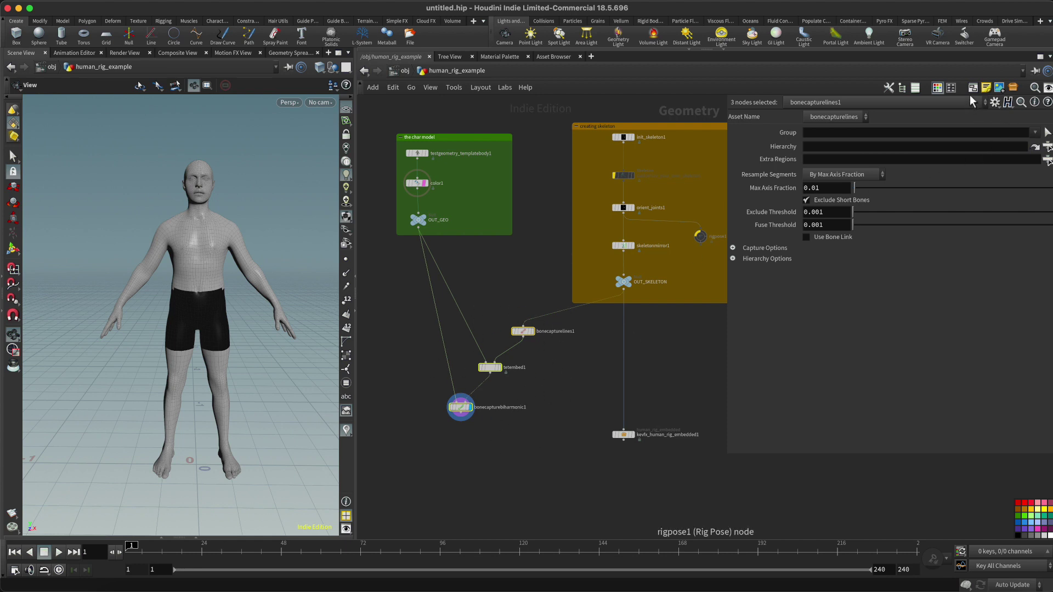
key("shift+o")
left_click_drag(439, 423, 410, 425)
double_click(433, 324)
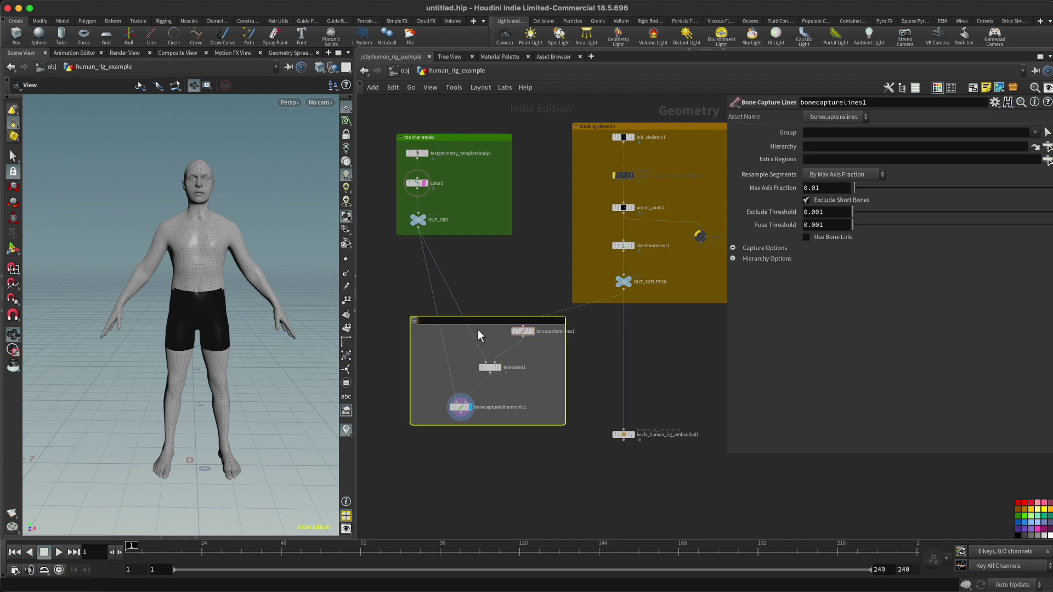
type("capture")
key("Return")
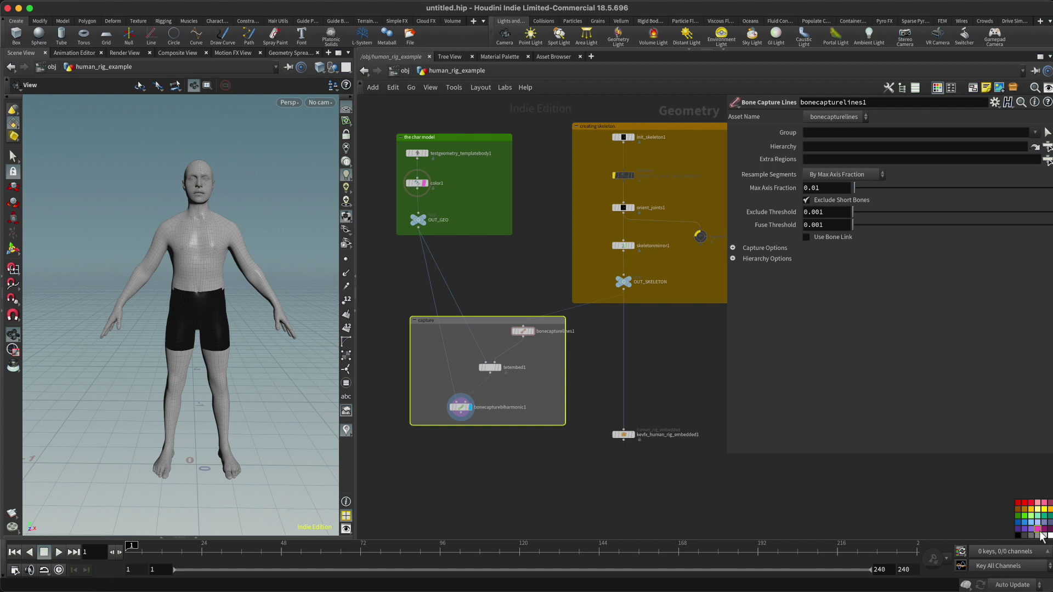
Step: Colour the capture network box blue and shift it slightly away from the character model box
left_click_drag(1019, 522, 557, 400)
scroll(543, 329, "down", 3)
left_click_drag(457, 251, 464, 260)
middle_click_drag(585, 297, 638, 340)
left_click(657, 355)
middle_click_drag(651, 439, 636, 409)
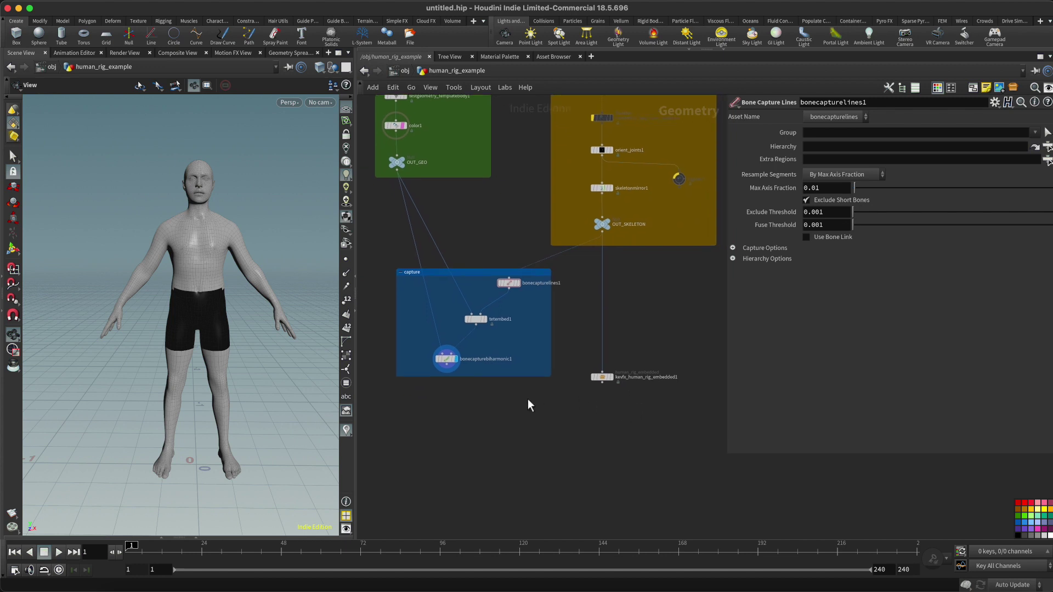
Step: Move the human rig node closer beneath the skeleton box, beside the capture box
middle_click_drag(577, 362, 572, 391)
left_click_drag(602, 407, 630, 377)
middle_click_drag(630, 378, 592, 378)
left_click_drag(590, 377, 584, 379)
Step: Enclose the human rig node in a network box titled "rigging", sized to cover the node and its label
left_click_drag(538, 343, 653, 413)
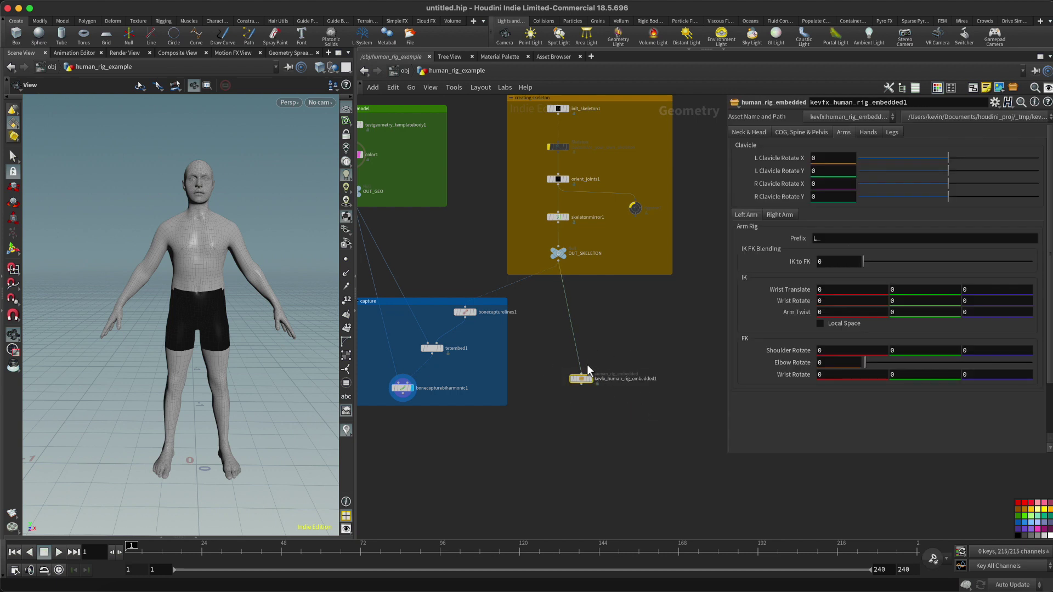
left_click(974, 87)
left_click_drag(563, 367, 534, 326)
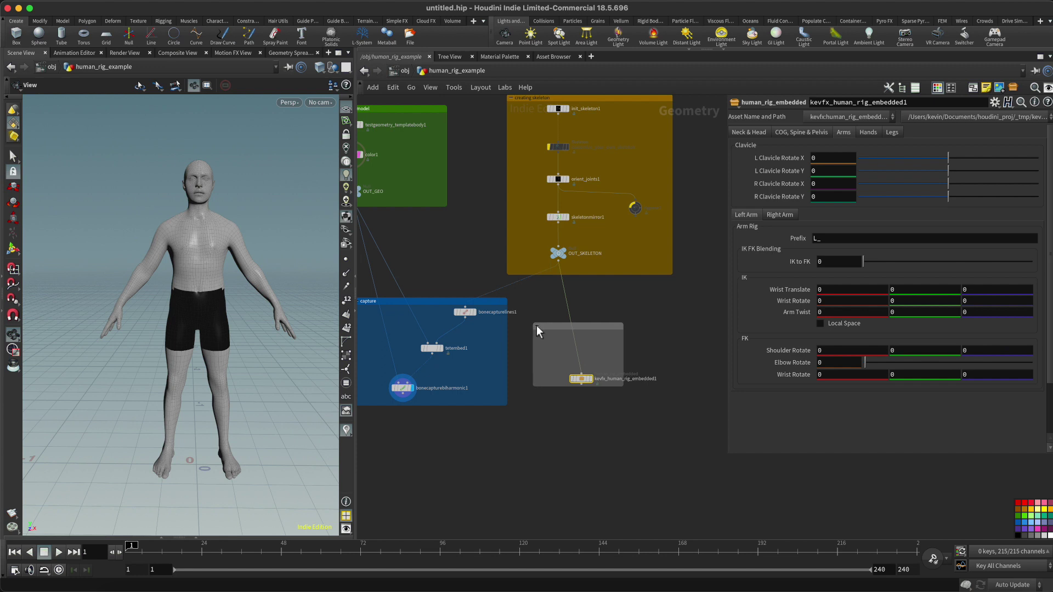
left_click_drag(624, 390, 686, 415)
double_click(659, 328)
type("rigging")
key("Return")
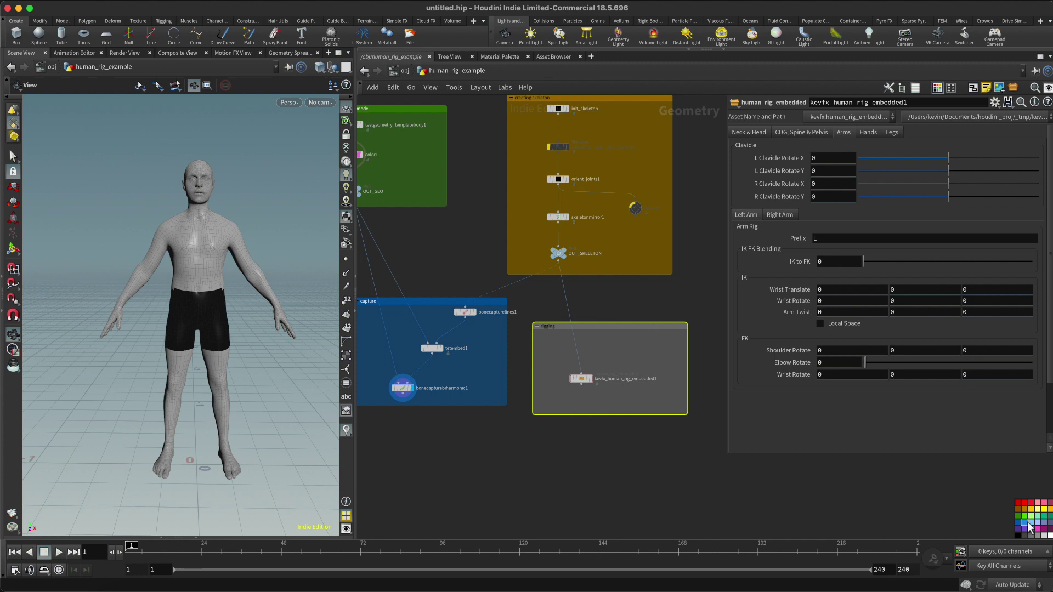
Step: Colour the rigging box light green, align it beside the capture box, and widen the capture box to fit its labels
left_click_drag(1041, 522, 646, 411)
left_click(619, 449)
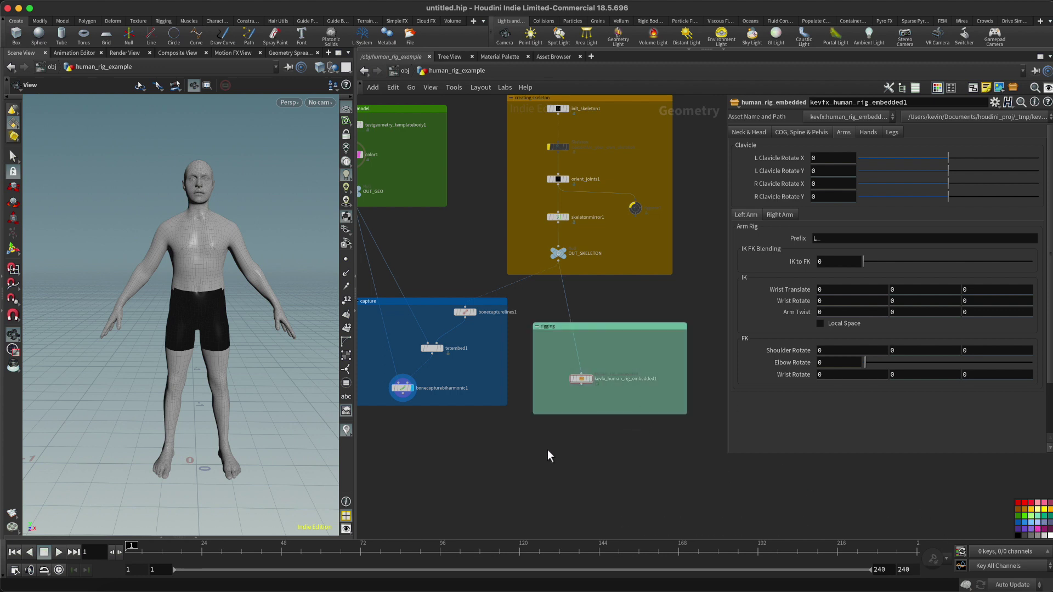
middle_click_drag(549, 454, 584, 454)
left_click_drag(646, 332, 648, 322)
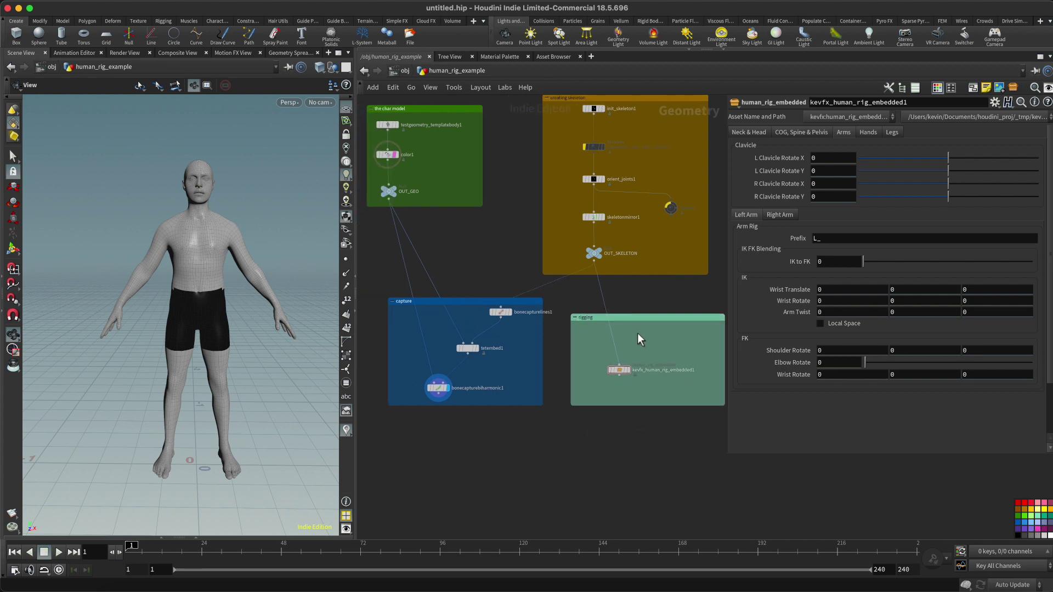
left_click_drag(545, 343, 556, 342)
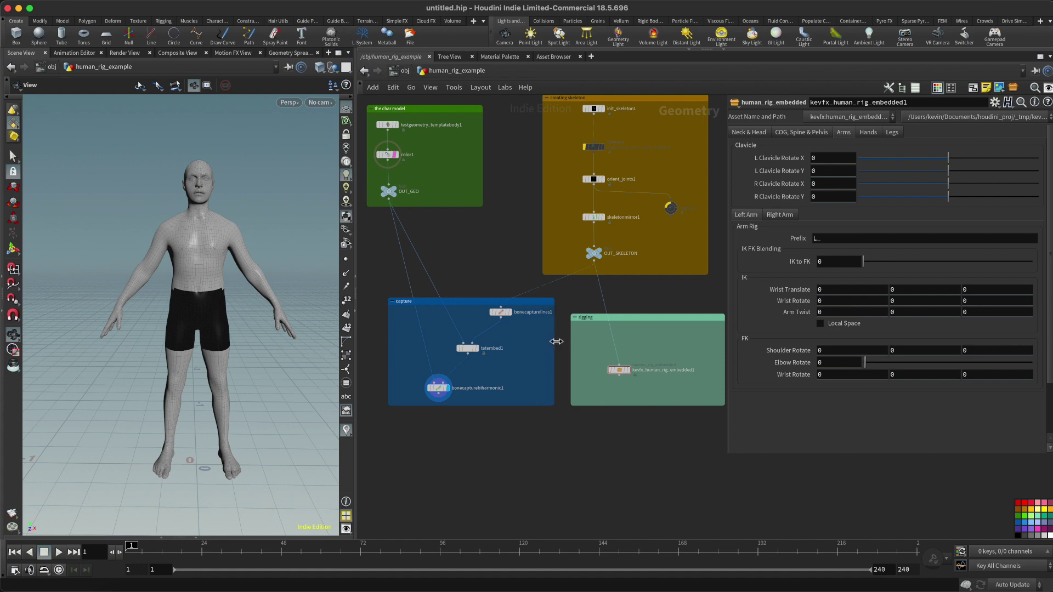
Step: Add a Bone Deform node below the capture box, fed by the output of bonecapturebiharmonic1
scroll(559, 477, "down", 3)
left_click(430, 349)
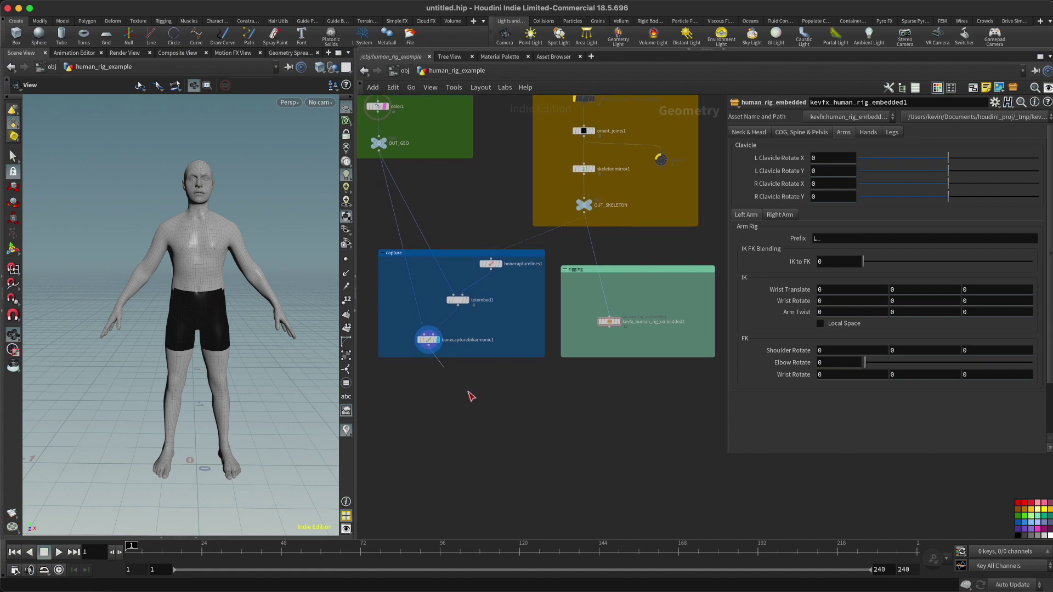
key("Tab")
type("bone")
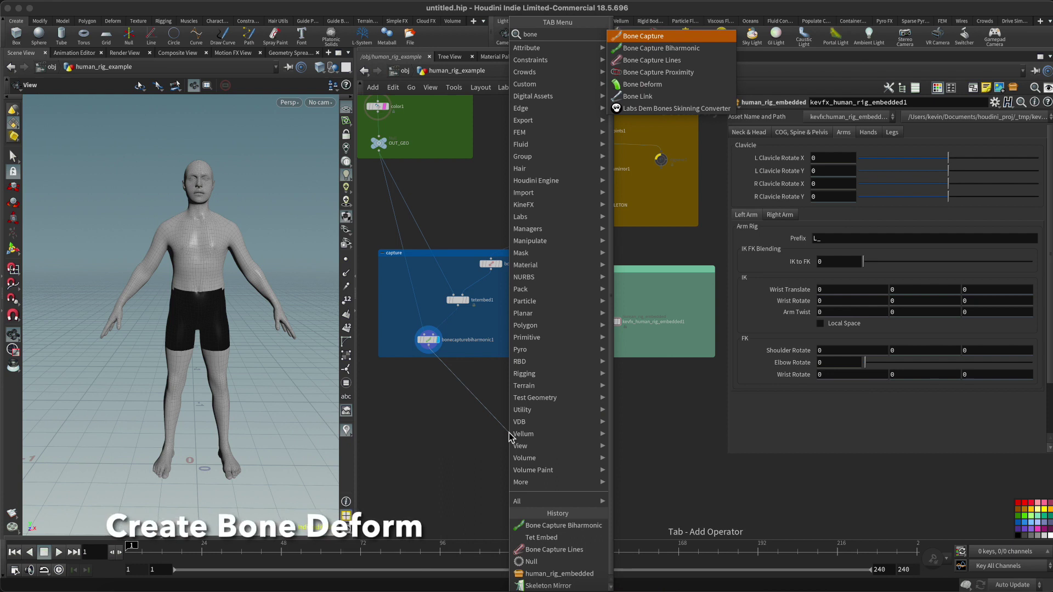
key("Down")
key("Down")
key("Down")
key("Down")
key("Return")
left_click(509, 433)
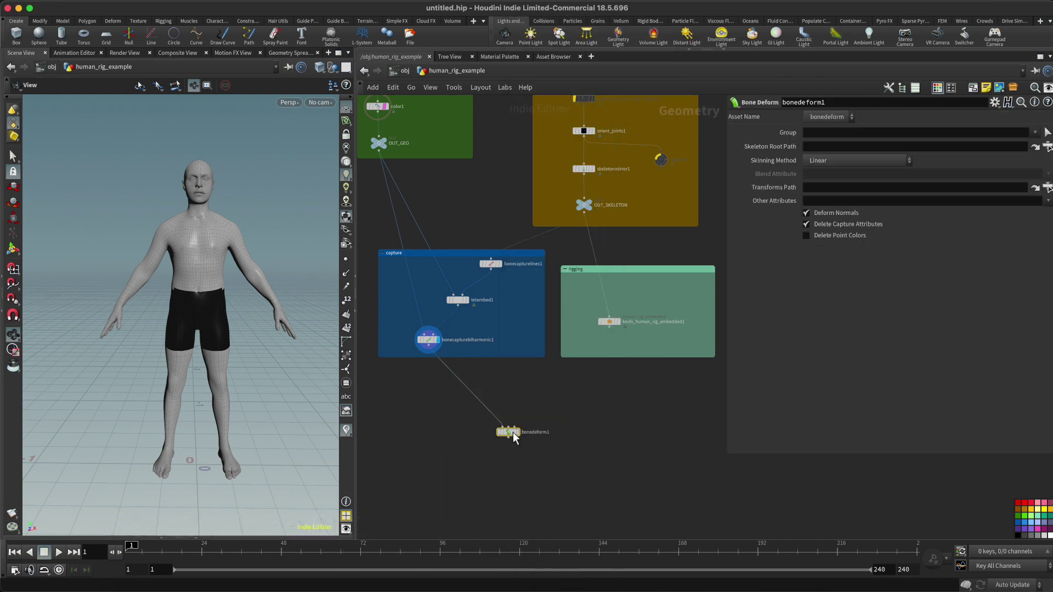
Step: Move the rigging box farther from the capture box to open a gap between them
scroll(547, 390, "up", 2)
middle_click_drag(548, 391, 557, 435)
scroll(554, 431, "down", 2)
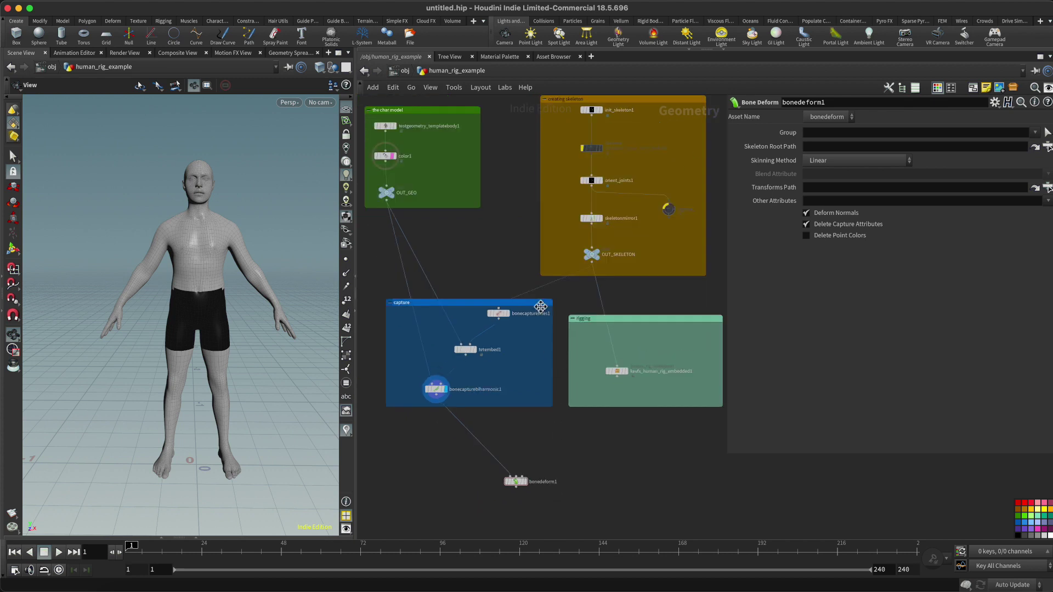
left_click_drag(627, 320, 696, 321)
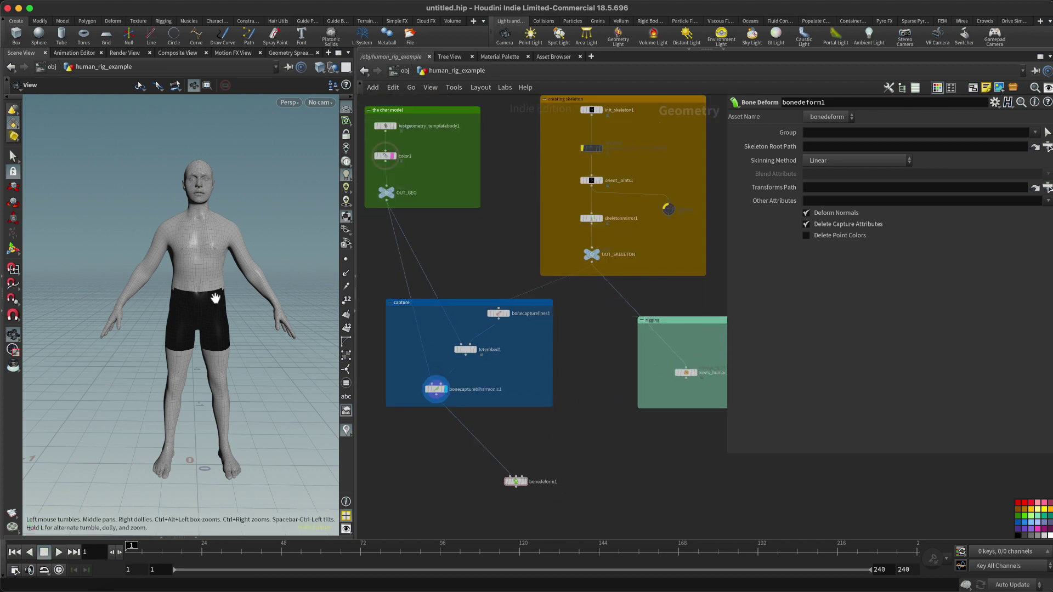
middle_click_drag(601, 435, 564, 450)
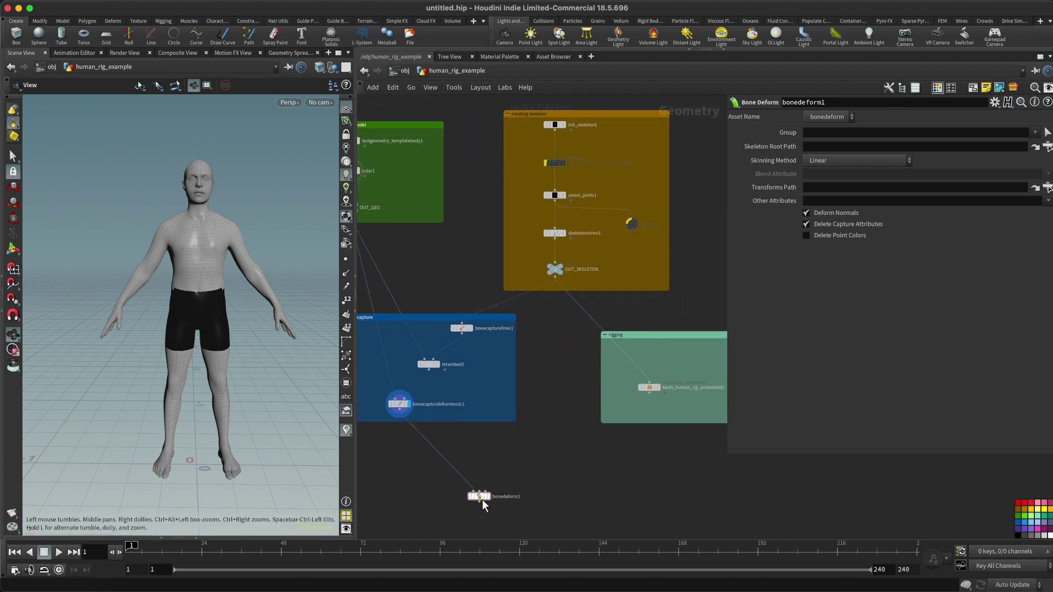
Step: Display the Bone Deform output and move the node toward the gap between the capture and rigging boxes
scroll(482, 504, "up", 3)
key("r")
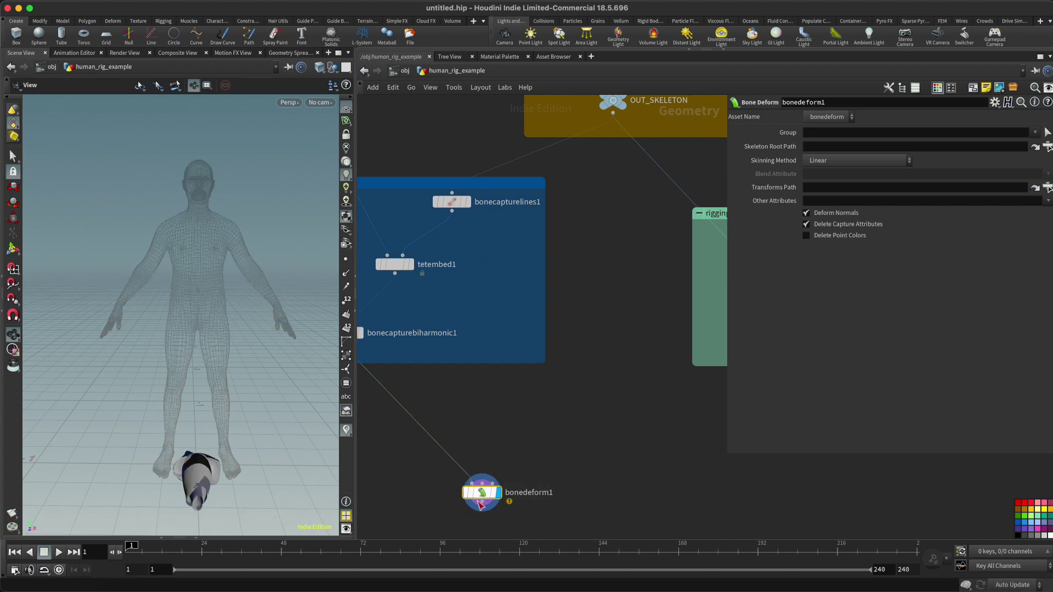
mouse_move(488, 497)
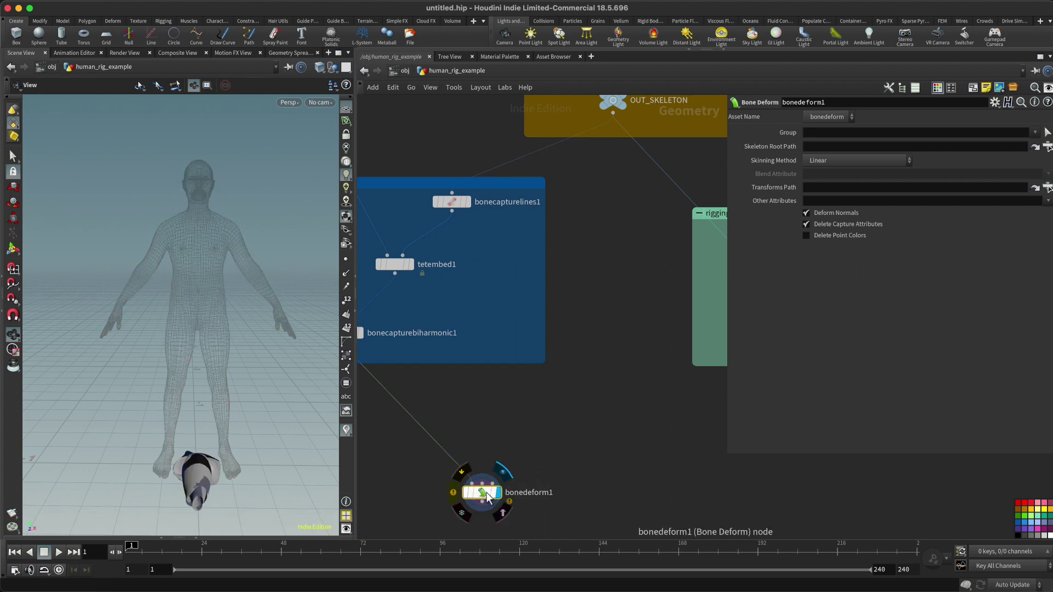
left_click_drag(487, 497, 538, 505)
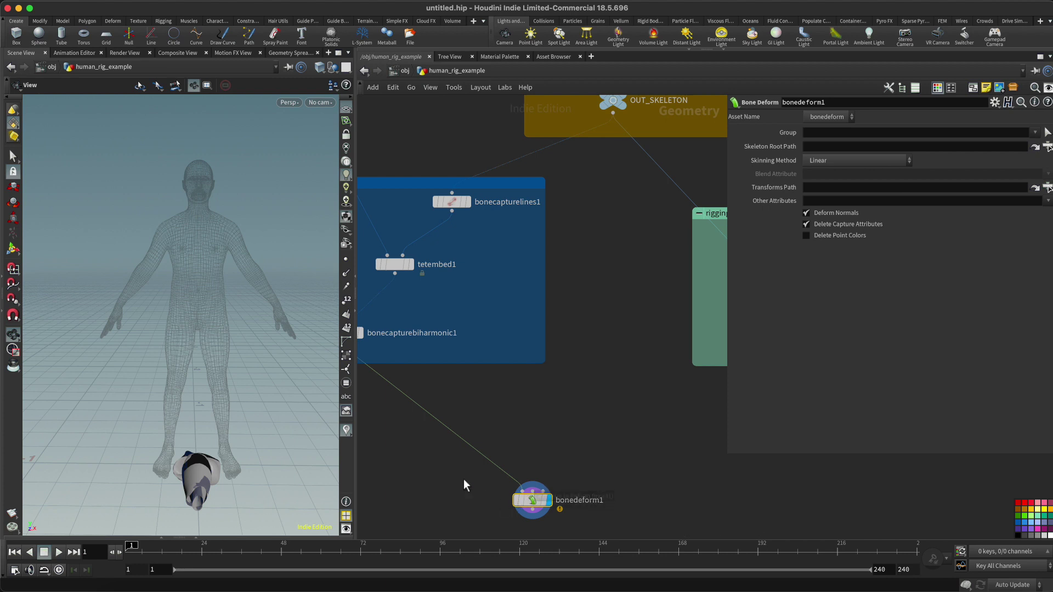
scroll(496, 417, "down", 3)
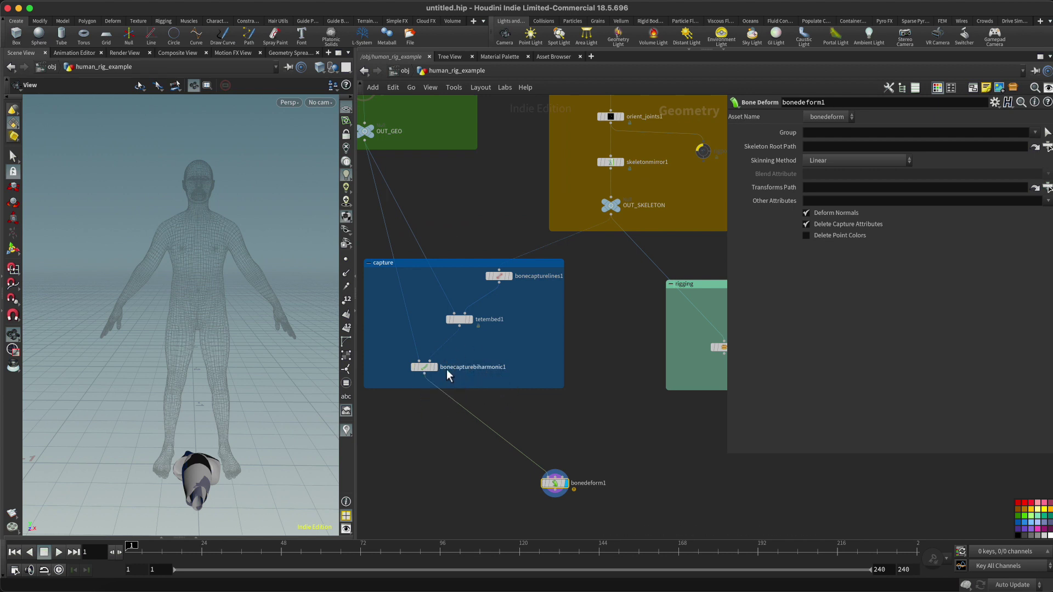
Step: Wire OUT_SKELETON into the Rest Point Transforms input of bonedeform1
scroll(563, 474, "up", 3)
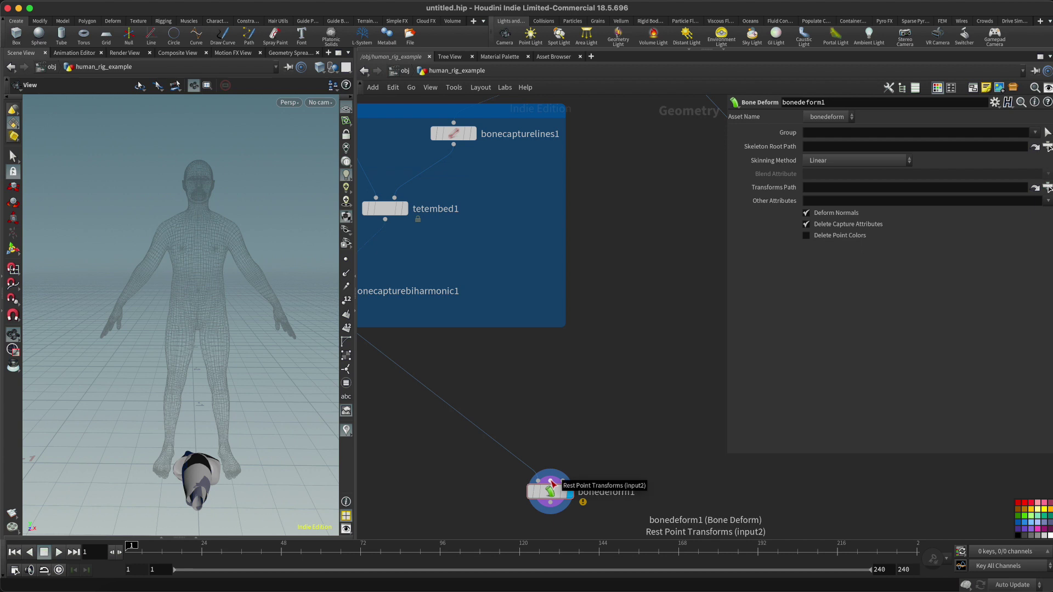
middle_click_drag(628, 242, 581, 322)
scroll(581, 323, "down", 2)
left_click(597, 158)
scroll(595, 160, "down", 1)
left_click(542, 451)
scroll(582, 262, "up", 2)
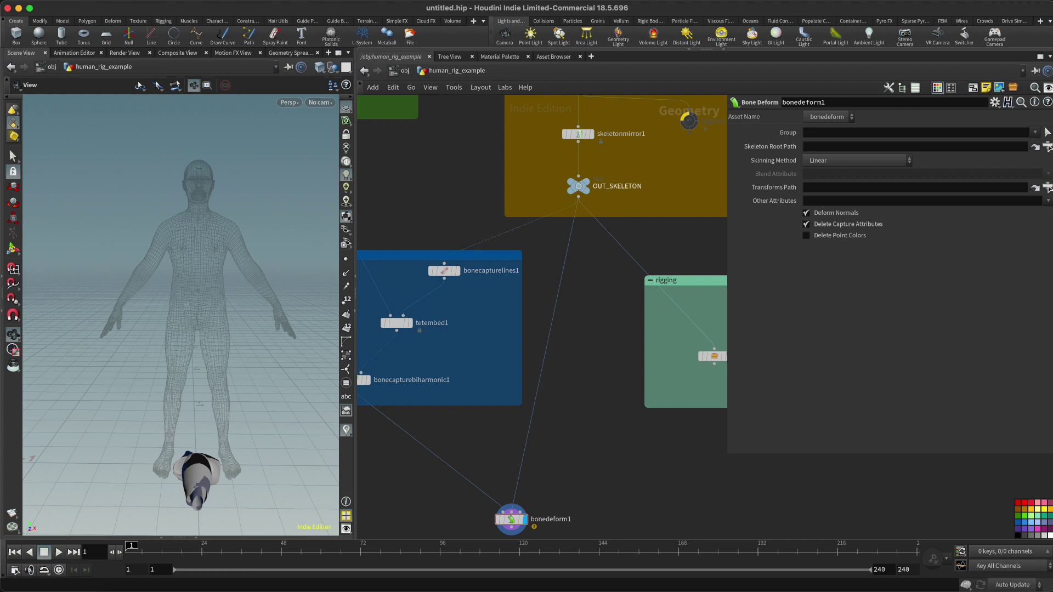
Step: Wire the human rig's output into the third input of bonedeform1 and reposition the node beneath the gap between the boxes
middle_click_drag(612, 425, 577, 372)
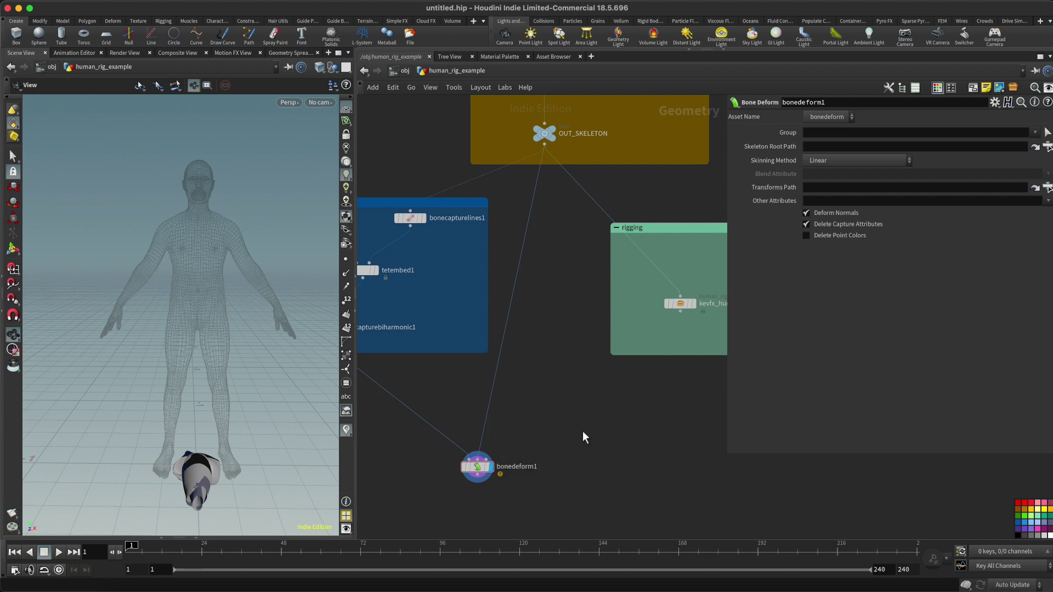
left_click_drag(667, 317, 524, 453)
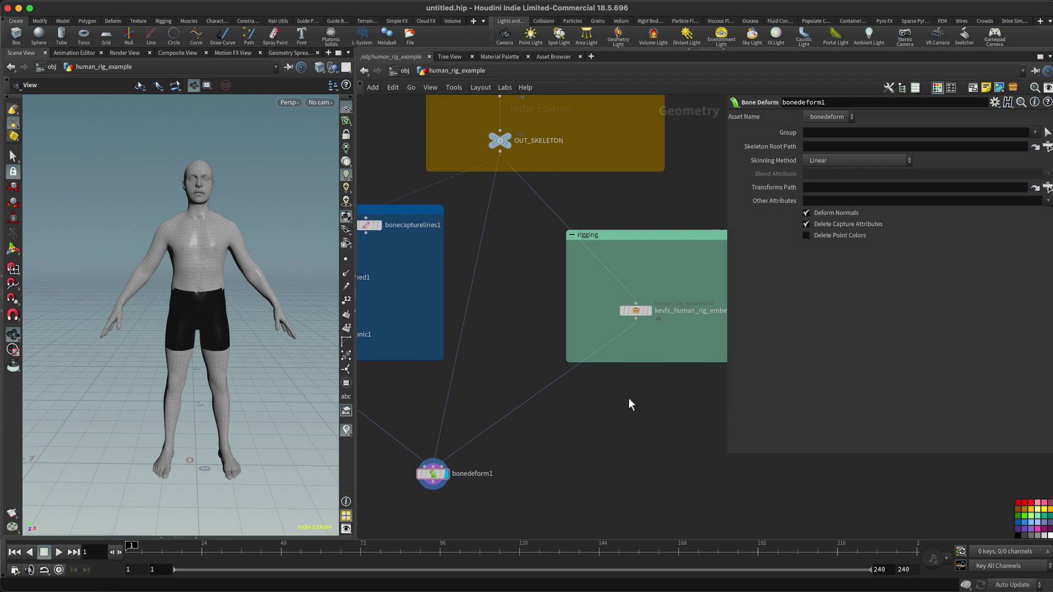
scroll(630, 398, "down", 3)
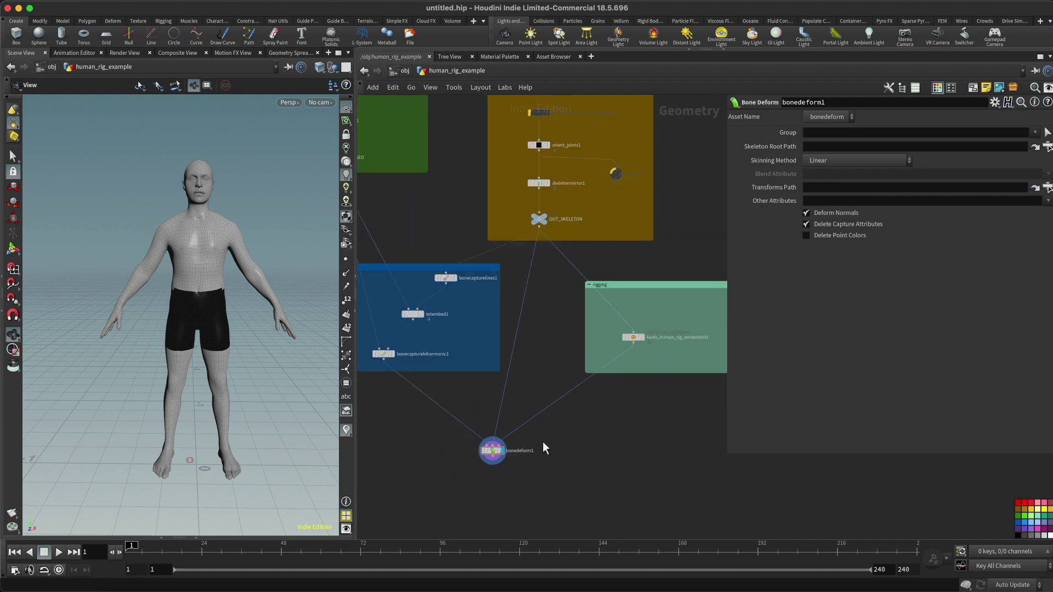
left_click_drag(430, 440, 537, 469)
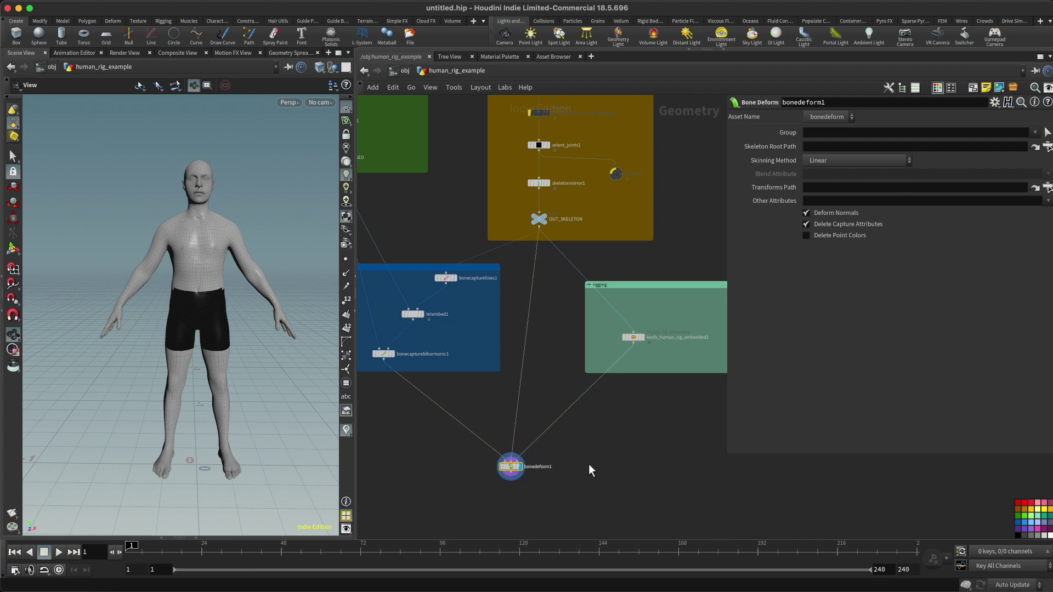
Step: Add a Null named OUT after bonedeform1, place it directly below, and display its output
key("h")
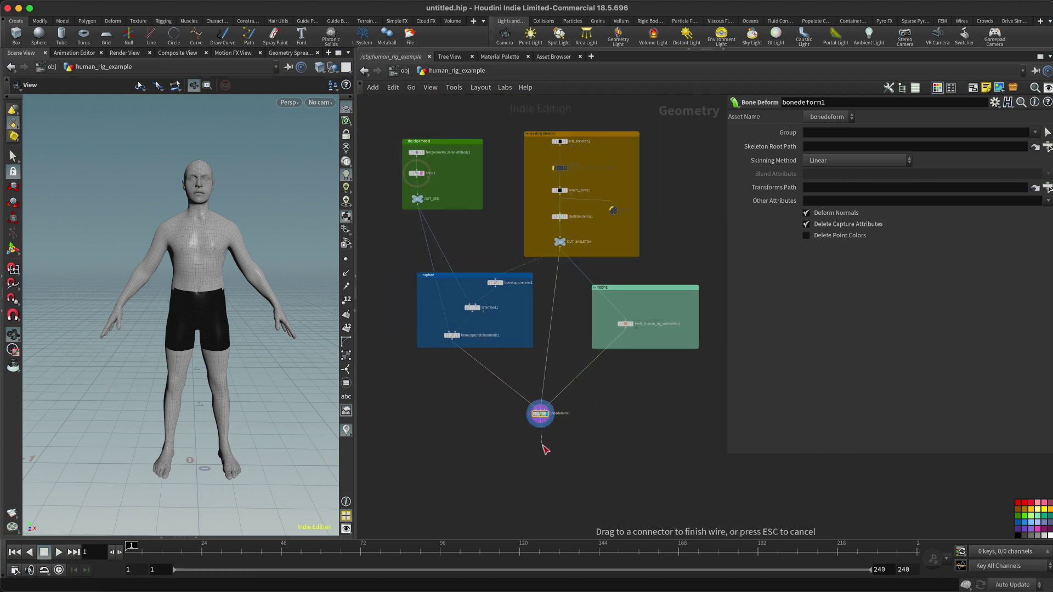
key("Tab")
type("null")
key("Return")
left_click(542, 446)
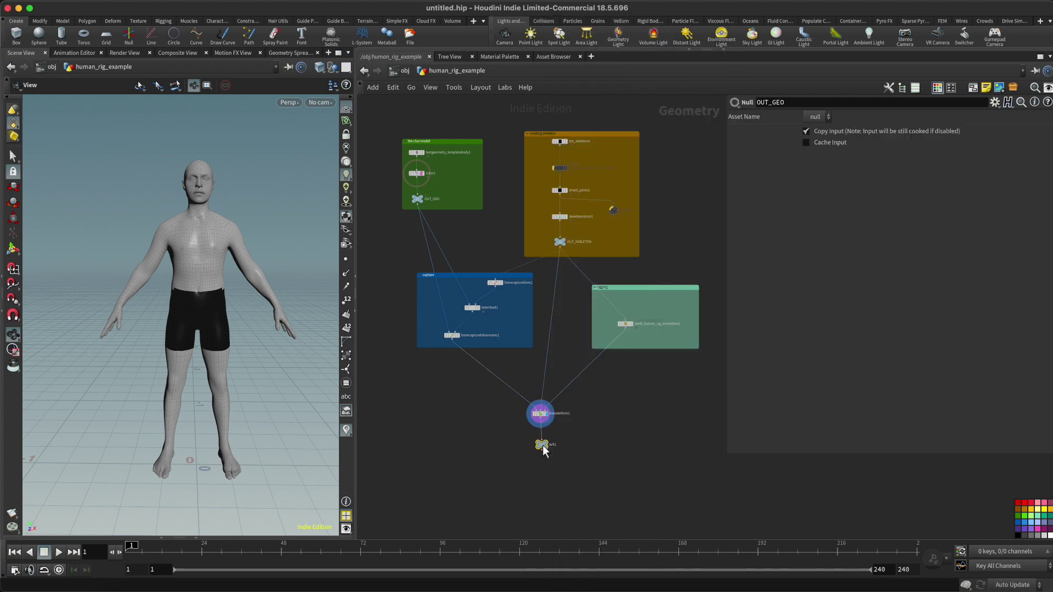
scroll(551, 445, "up", 3)
double_click(551, 444)
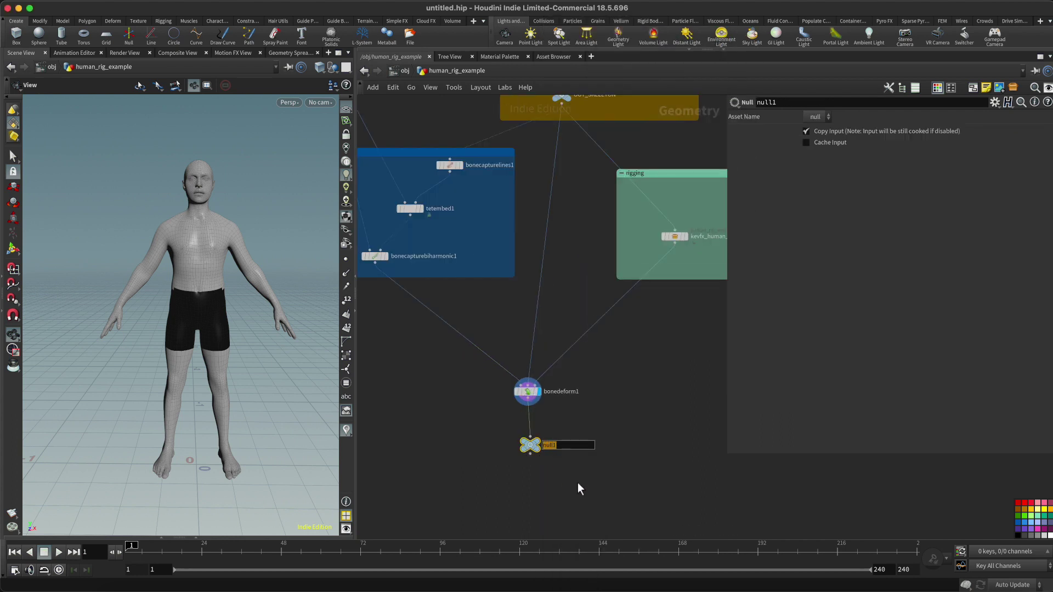
type("OUT")
key("Return")
left_click(545, 431)
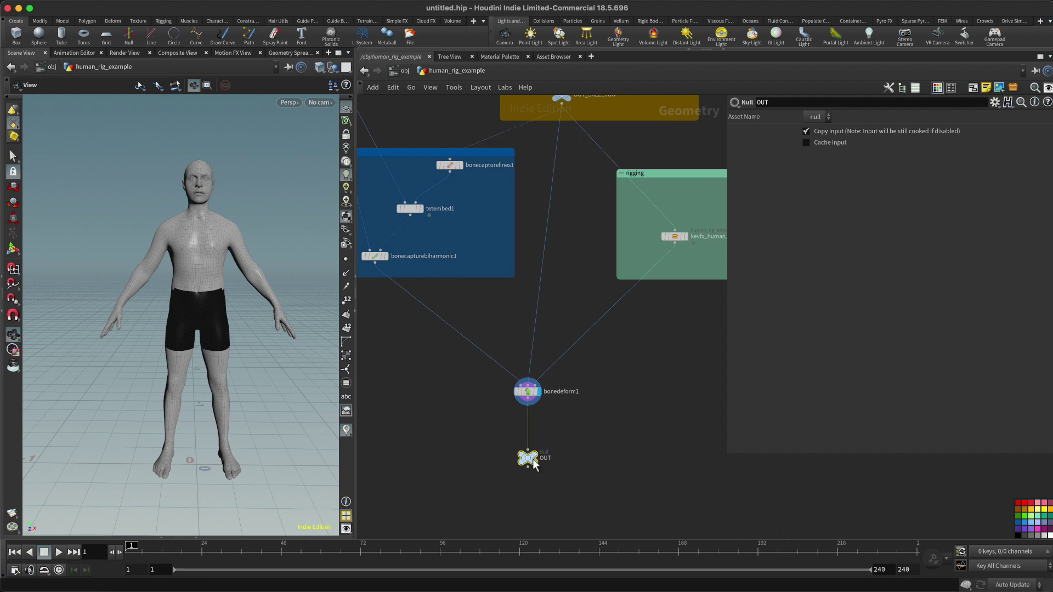
scroll(609, 466, "down", 4)
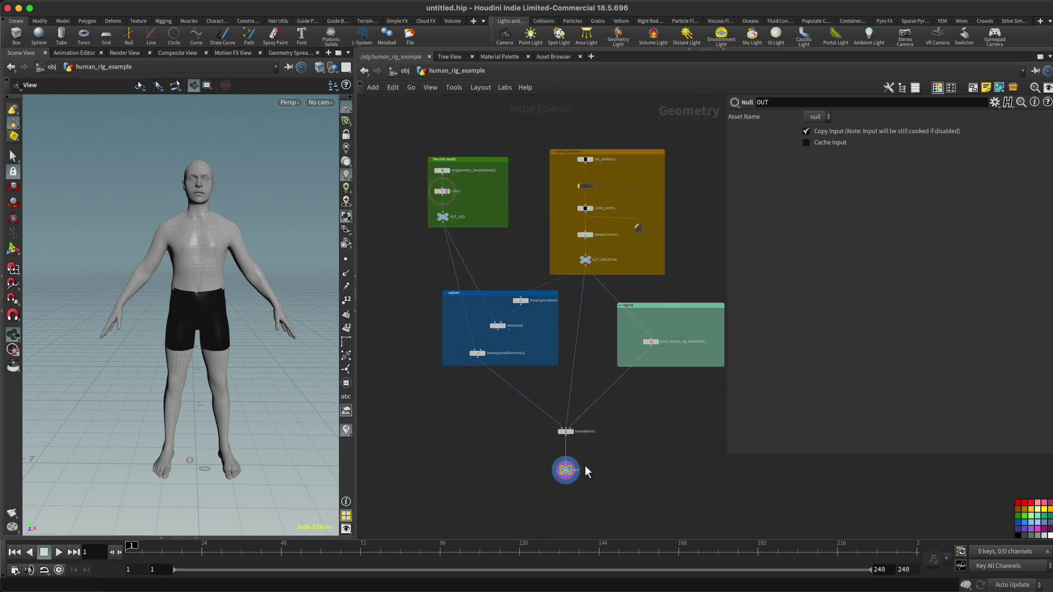
Step: Select the human rig node and activate its animation controls on the body in the viewport
scroll(614, 368, "up", 2)
left_click_drag(318, 302, 239, 317)
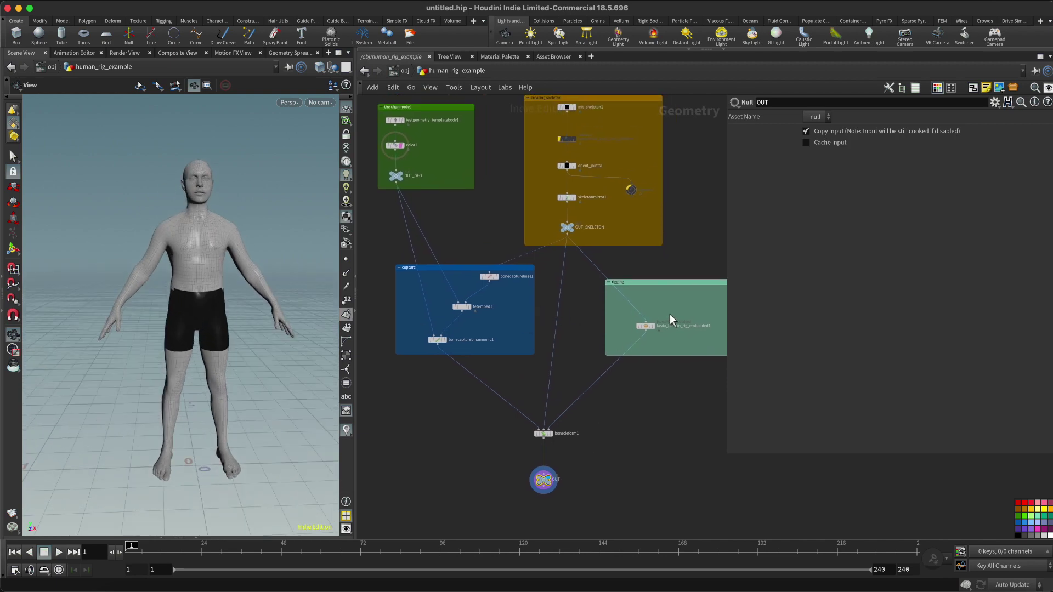
left_click(646, 325)
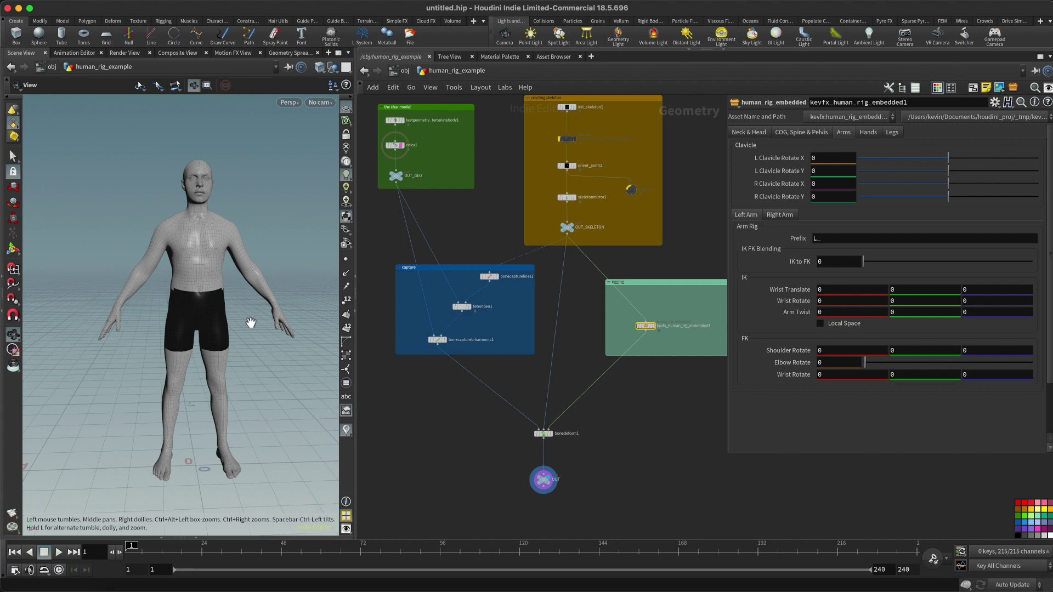
key("Return")
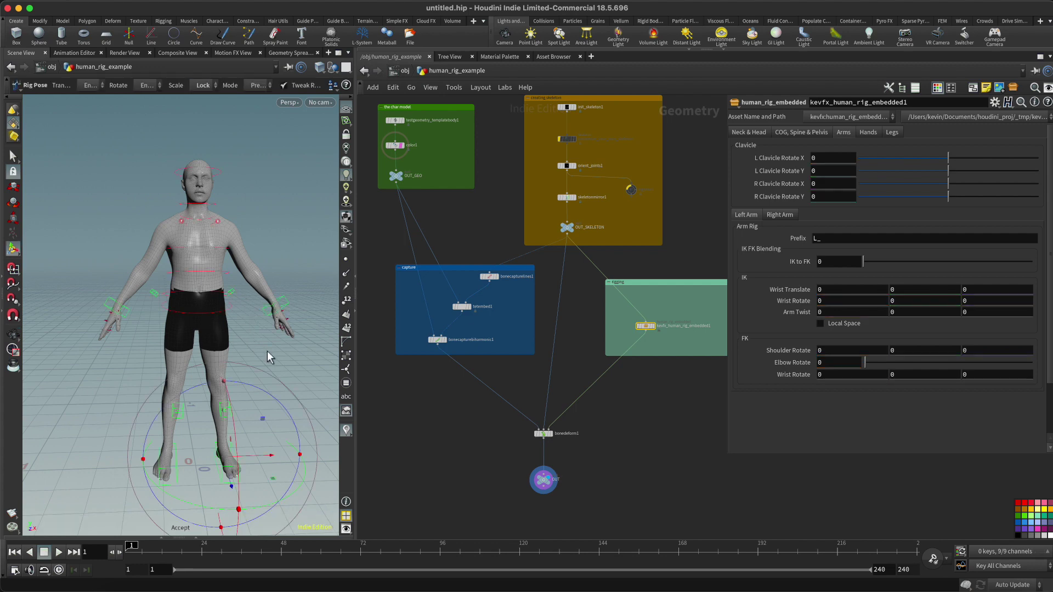
mouse_move(218, 336)
left_mouse_down("alt")
mouse_move(264, 333)
mouse_move(233, 334)
left_mouse_up("alt")
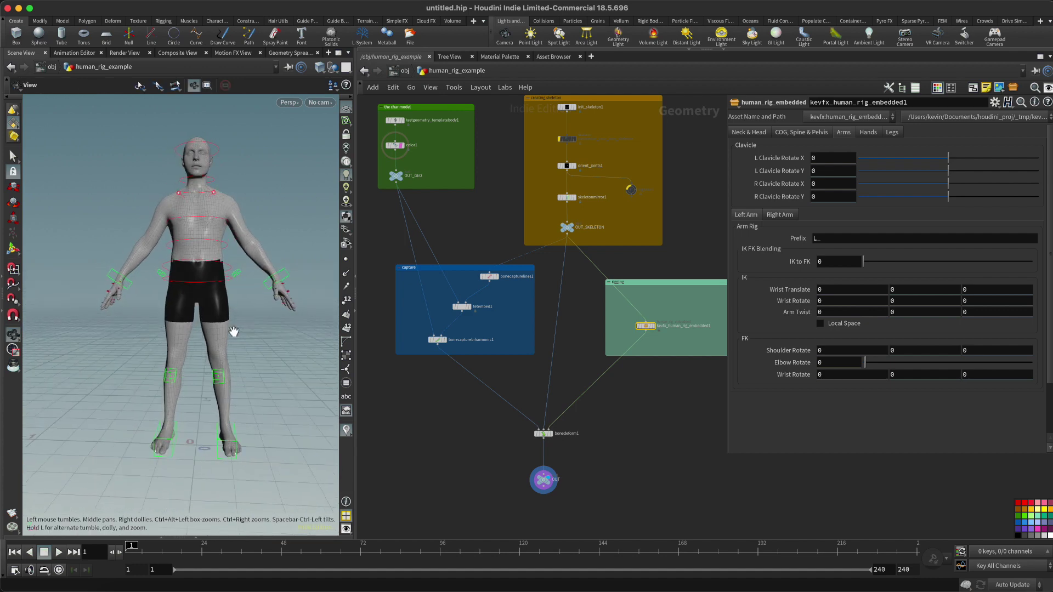
Step: Switch the viewport display to the dark background color scheme
key("d")
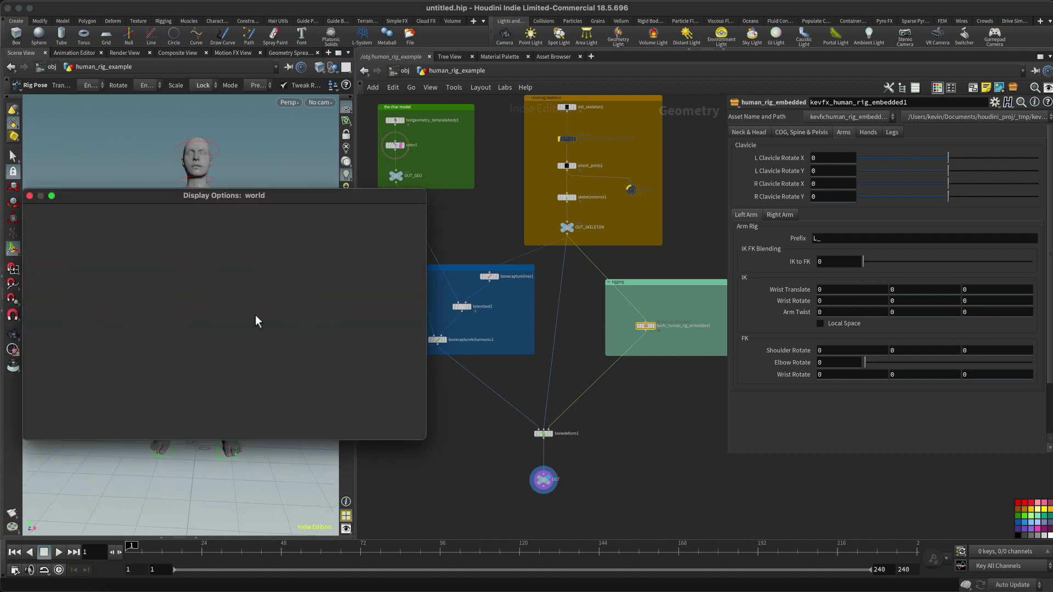
left_click_drag(284, 201, 330, 195)
left_click(359, 206)
left_click(150, 224)
left_click(148, 248)
left_click(76, 189)
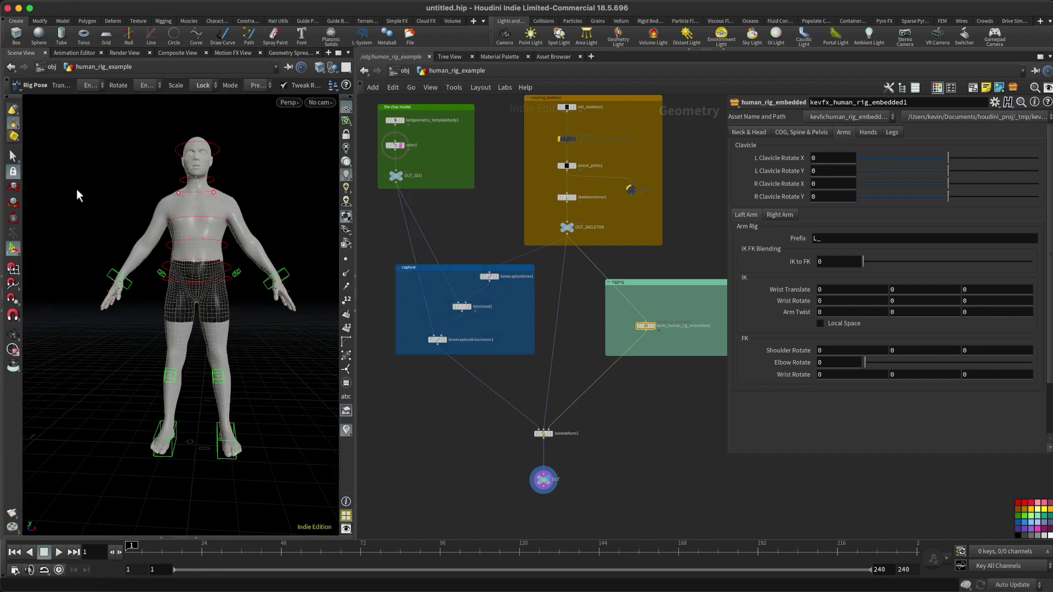
Step: Select the OUT null to inspect the body without rig controls, and reselect the human rig node
left_click_drag(254, 348, 266, 353, "alt")
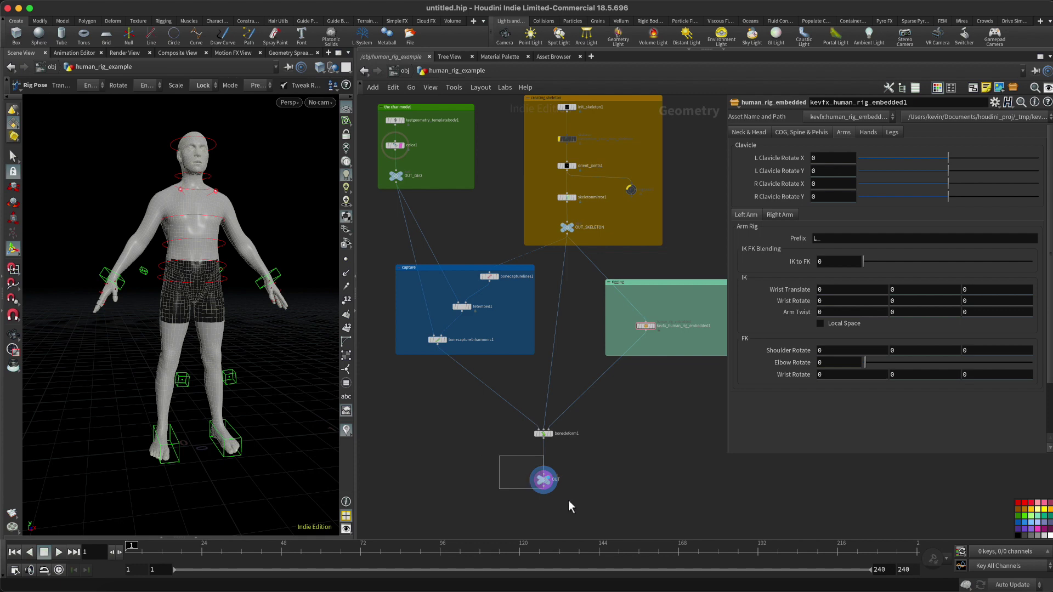
left_click_drag(569, 501, 573, 504)
left_click_drag(240, 330, 212, 322, "alt")
right_click_drag(212, 322, 248, 320, "alt")
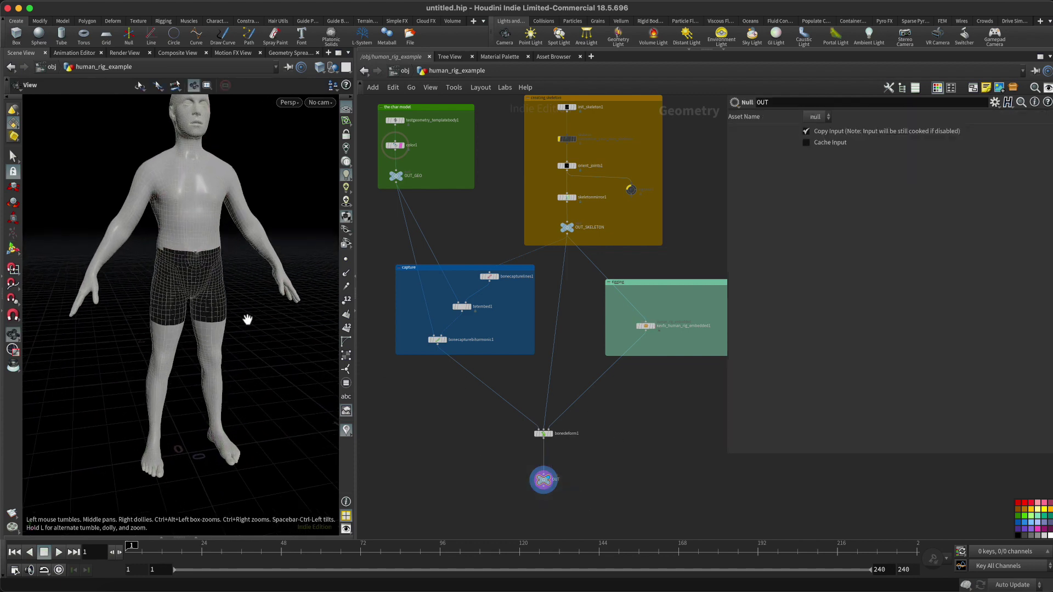
left_click_drag(248, 320, 267, 326, "alt")
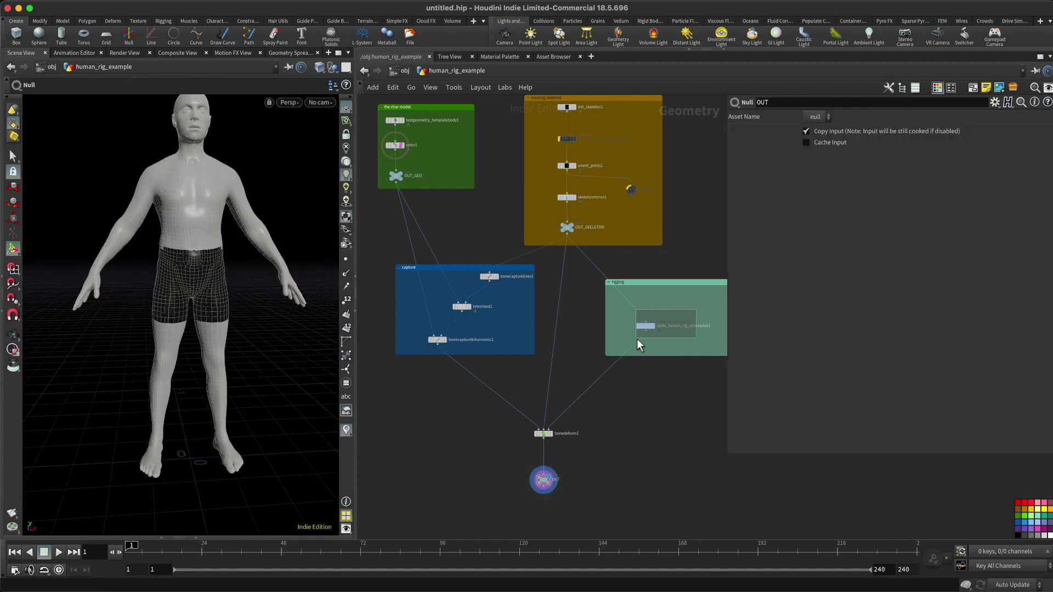
left_click_drag(638, 340, 637, 339)
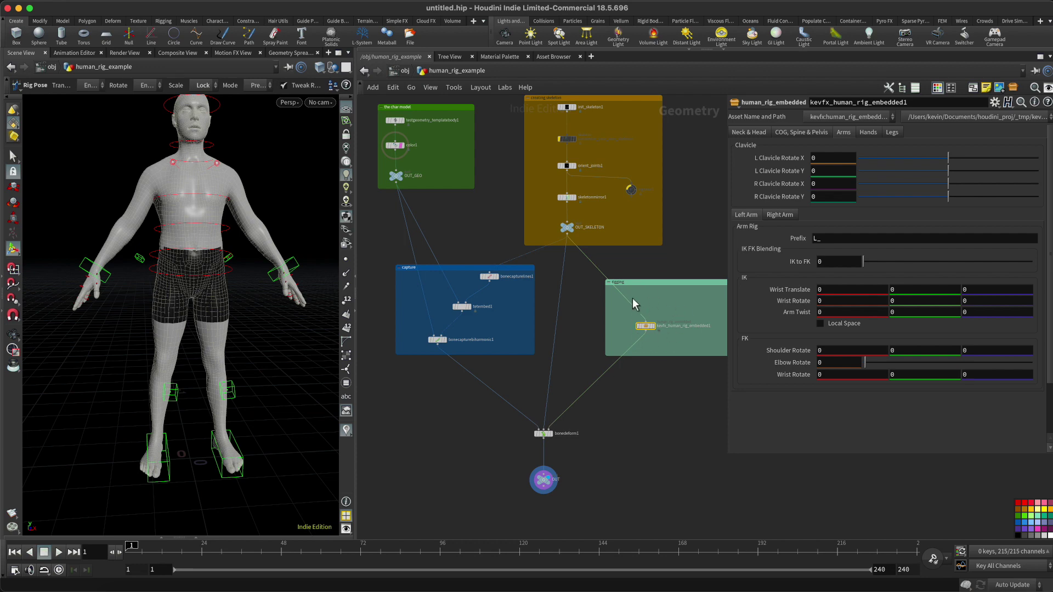
Step: Move the left wrist IK control to about 0.14, 0.055, -0.193 and rotate it to about 8.2, 16.5, 15
scroll(661, 321, "up", 3)
scroll(695, 329, "down", 3)
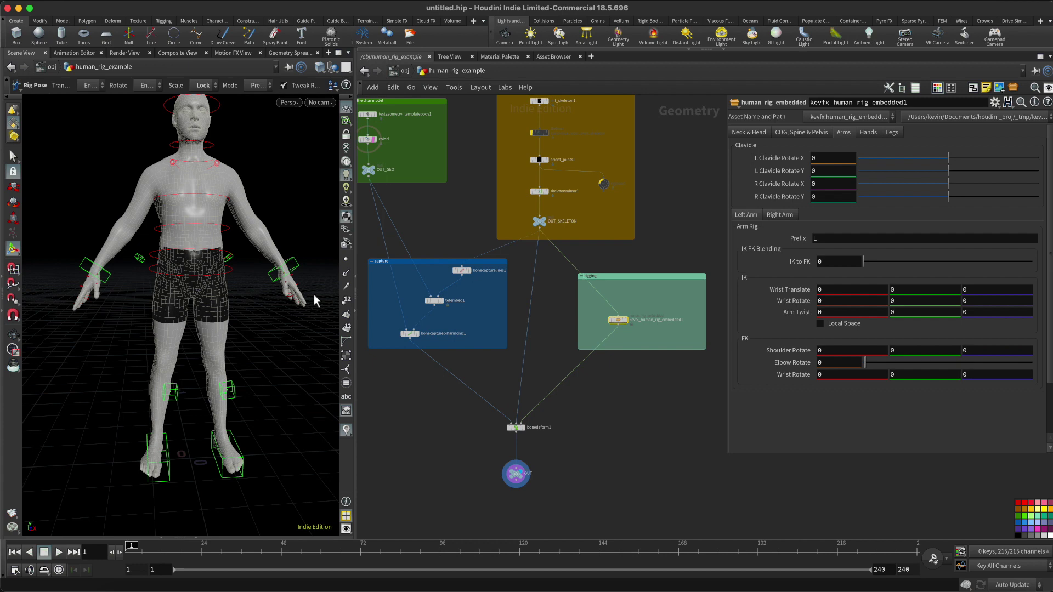
middle_click_drag(260, 325, 266, 341, "alt")
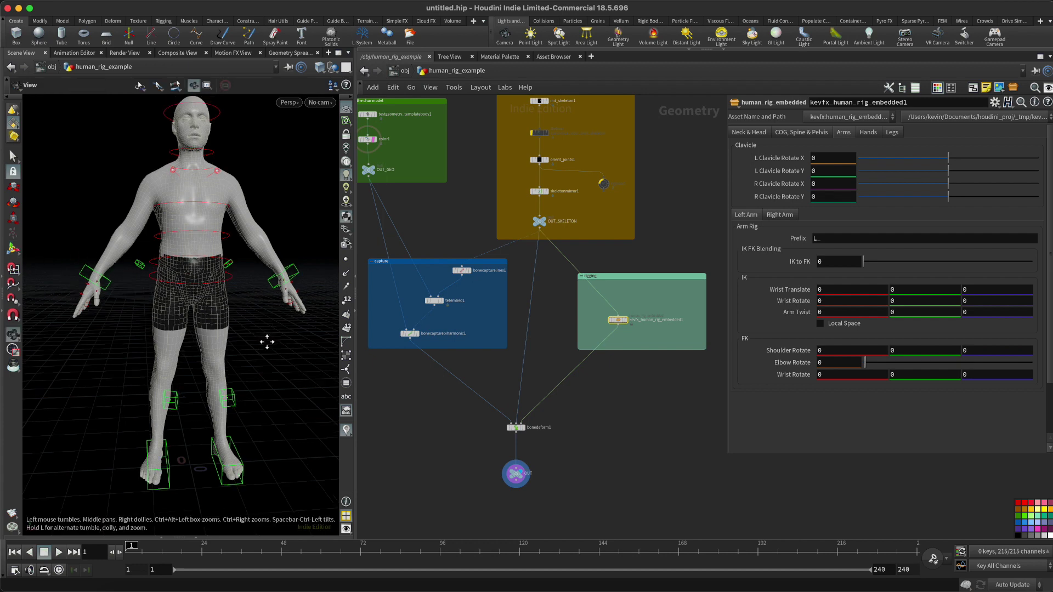
right_click_drag(266, 341, 234, 340, "alt")
left_click_drag(233, 340, 189, 365)
mouse_move(249, 341)
left_mouse_down()
mouse_move(169, 337)
mouse_move(253, 338)
mouse_move(257, 325)
left_mouse_up()
key("Escape")
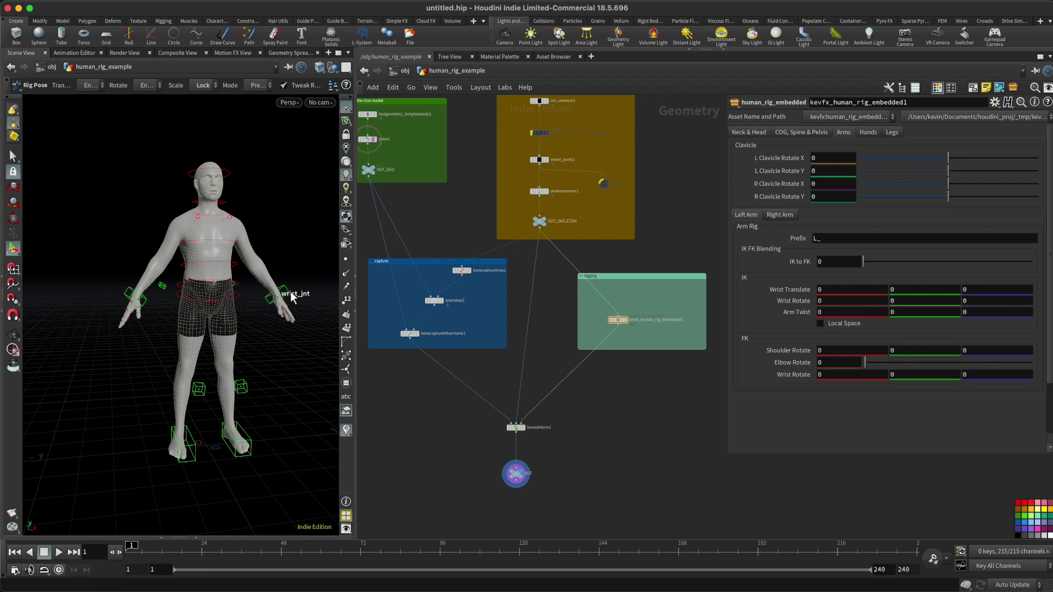
mouse_move(280, 348)
left_mouse_down("alt")
mouse_move(264, 346)
mouse_move(294, 343)
left_mouse_up("alt")
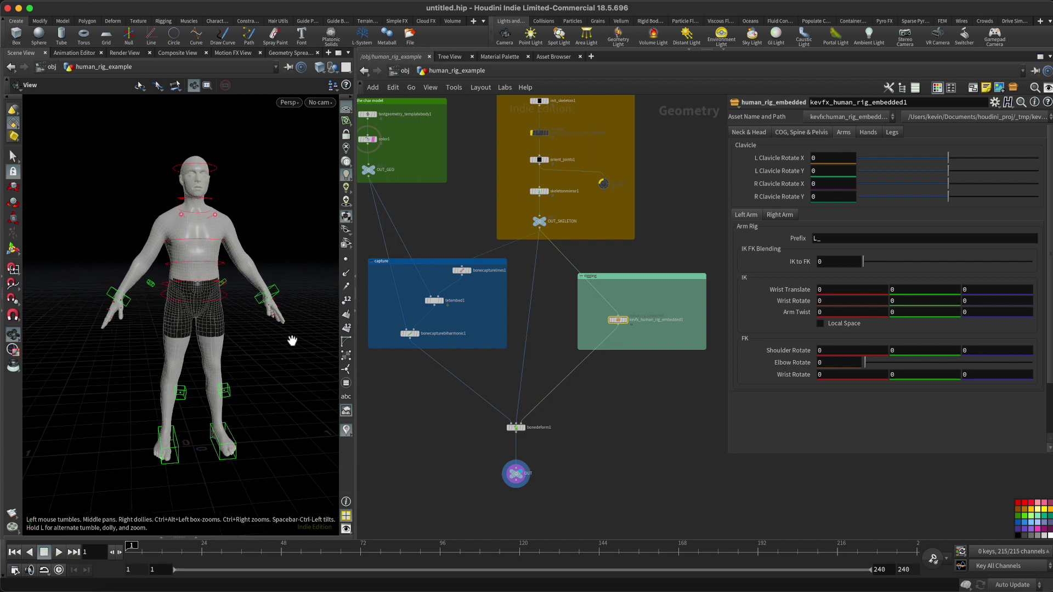
left_click(283, 296)
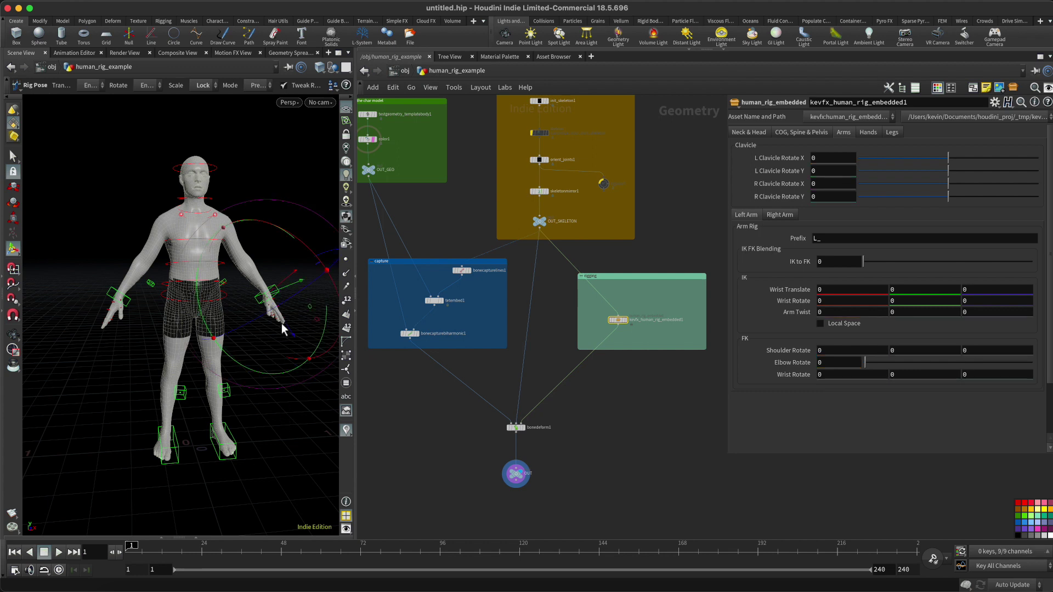
left_click_drag(269, 298, 305, 238)
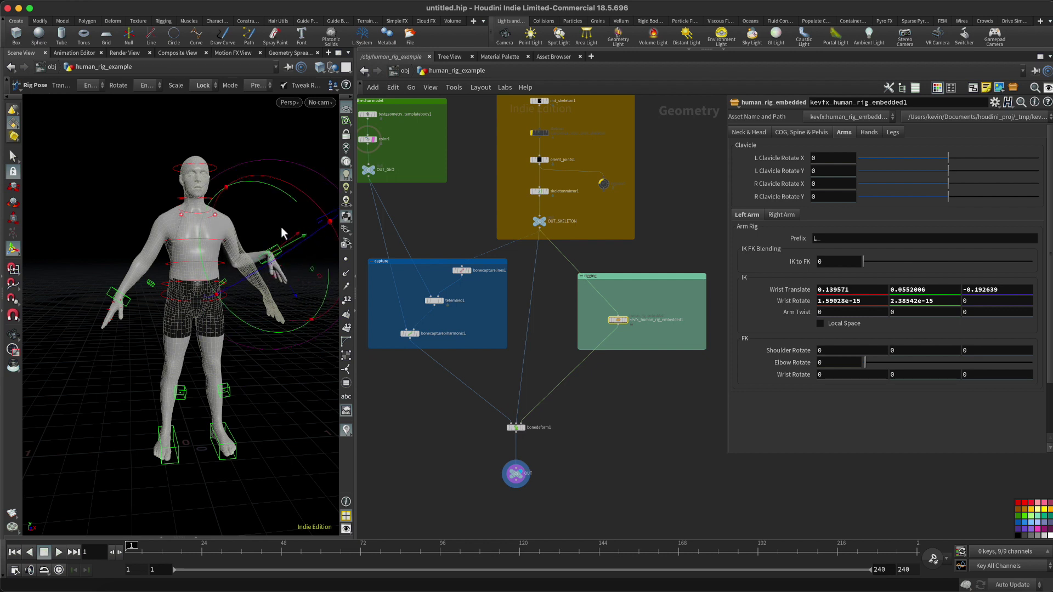
key("r")
mouse_move(248, 211)
left_mouse_down()
mouse_move(232, 264)
mouse_move(244, 225)
left_mouse_up()
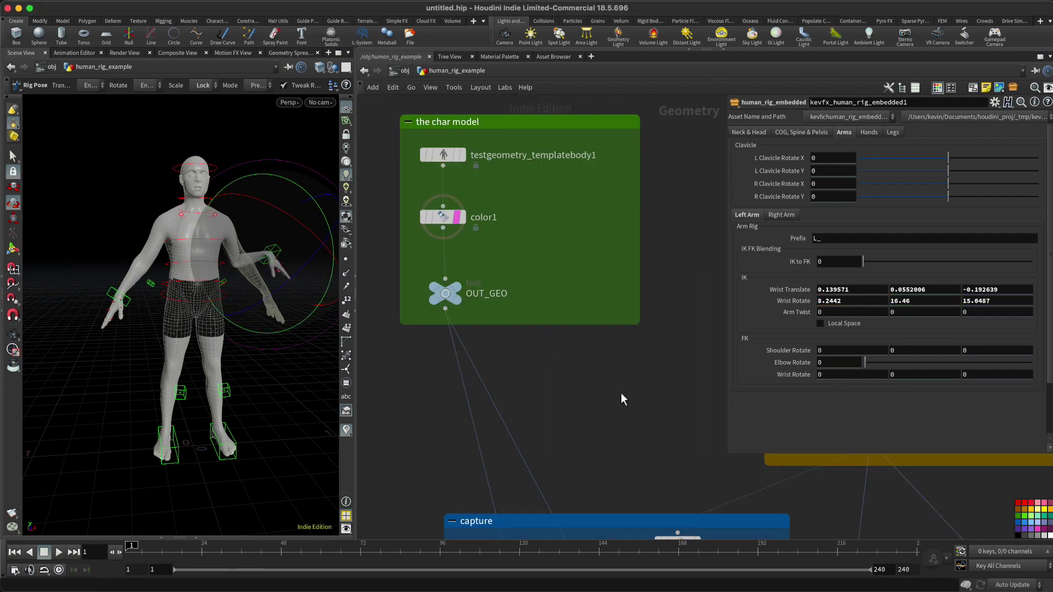
Step: Turn off the template display of the color1 node in the char model box
scroll(625, 396, "down", 5)
middle_click_drag(628, 400, 511, 265)
scroll(491, 280, "up", 3)
scroll(471, 242, "down", 2)
scroll(425, 209, "up", 5)
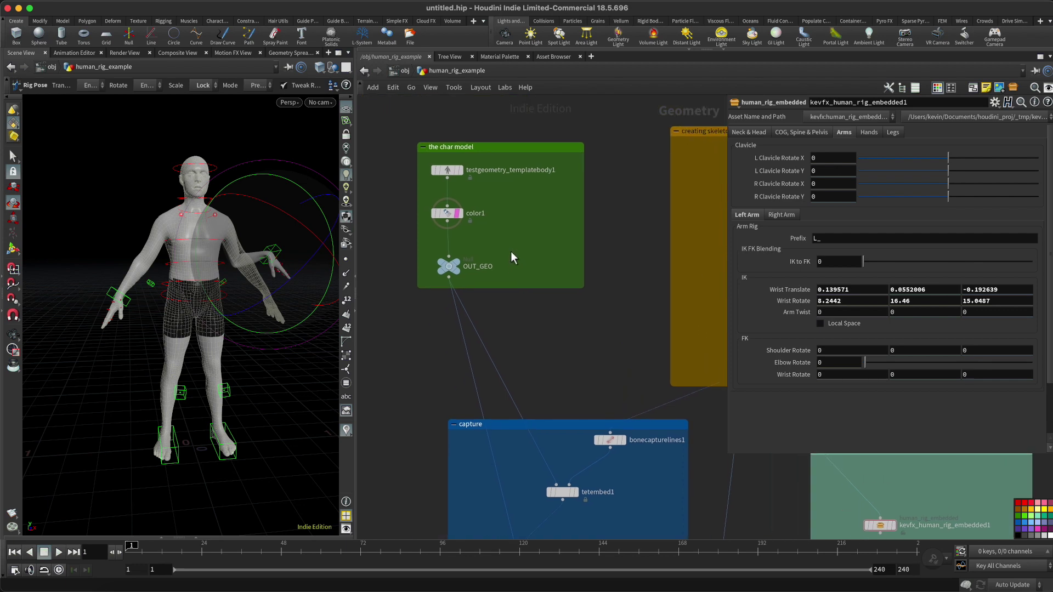
mouse_move(457, 214)
scroll(457, 215, "up", 3)
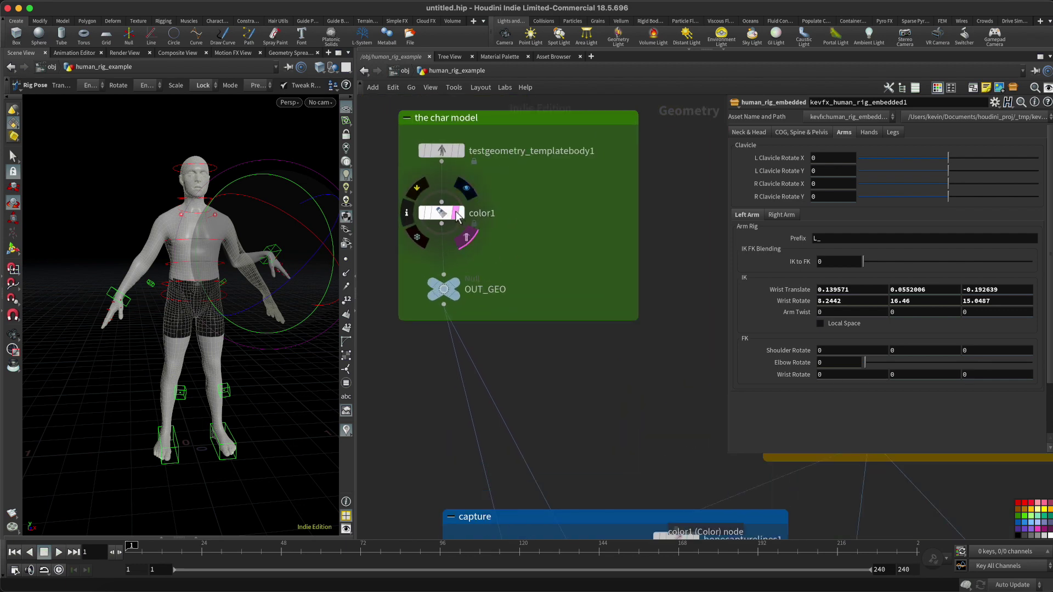
left_click(457, 216)
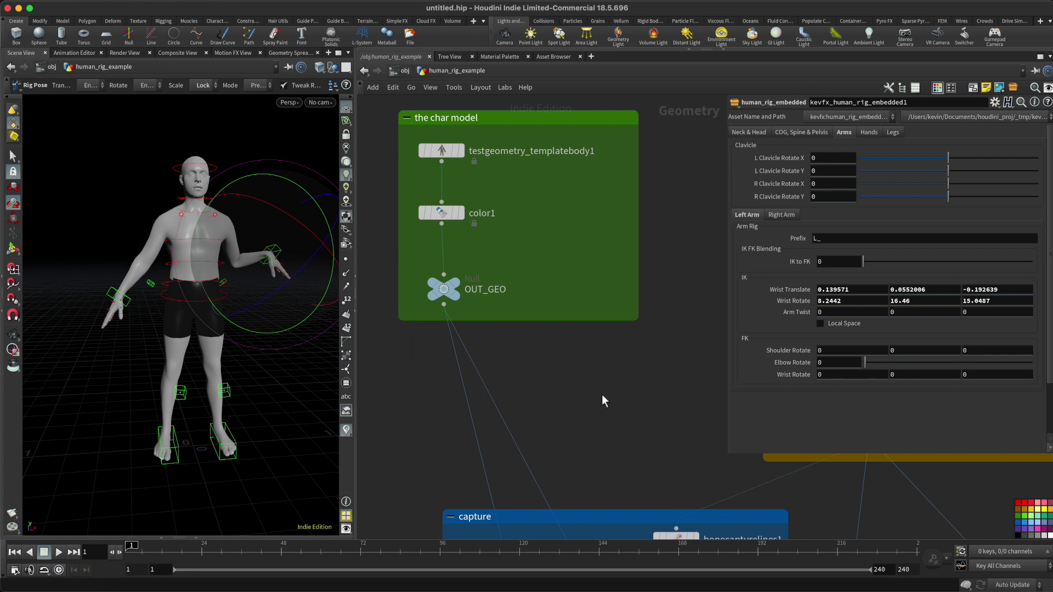
Step: Move the left wrist IK control farther, to a Wrist Translate of about 0.184, 0.076, -0.249
middle_click_drag(602, 394, 545, 333)
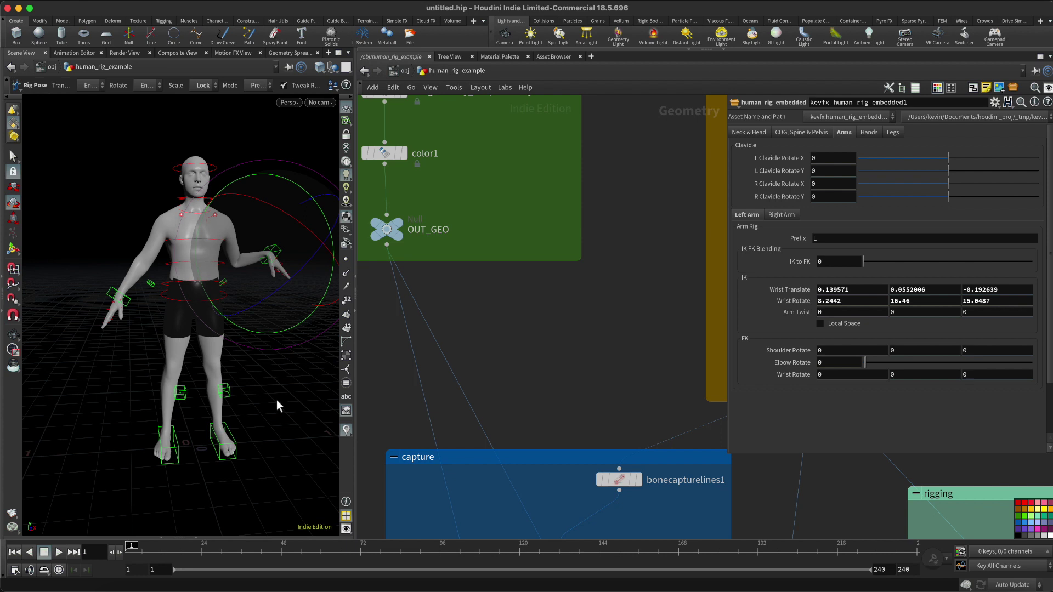
key("Escape")
left_click_drag(257, 298, 267, 330)
middle_click_drag(267, 329, 265, 305, "alt")
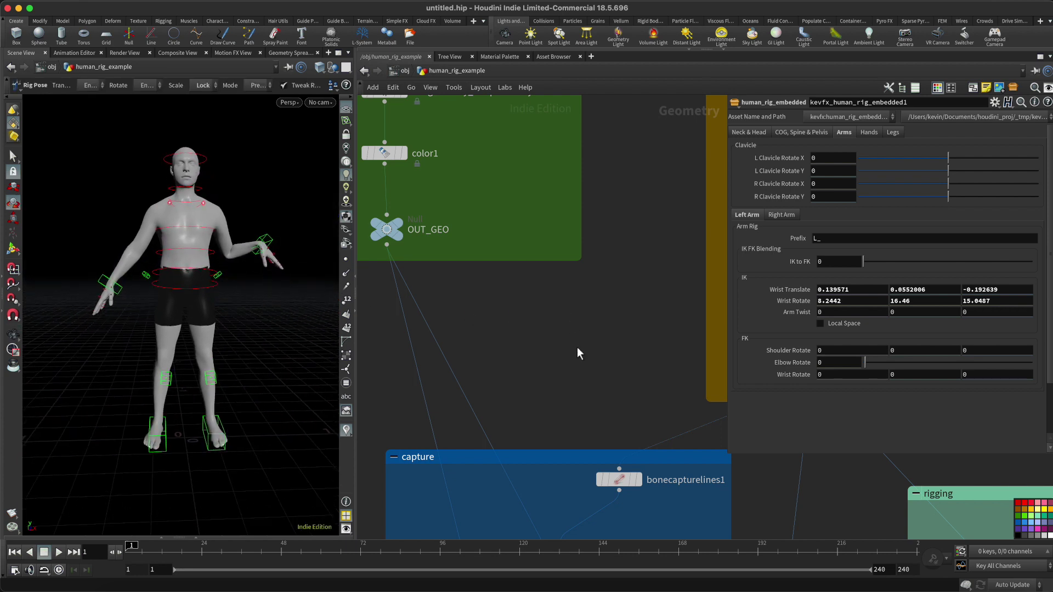
middle_click_drag(577, 380, 512, 231)
scroll(523, 293, "down", 5)
middle_click_drag(682, 377, 583, 328)
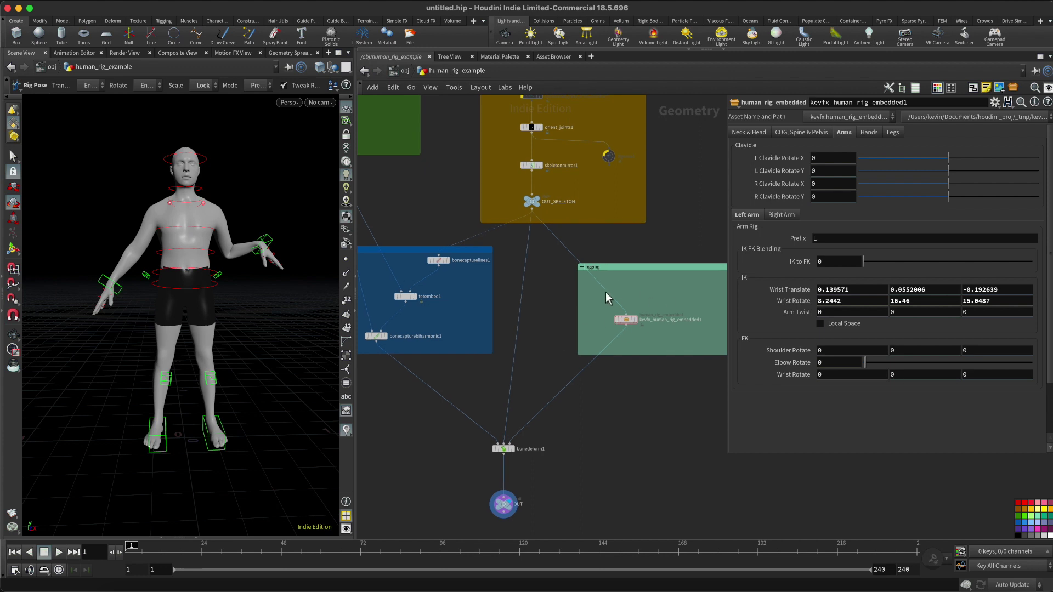
left_click(276, 248)
key("t")
middle_click_drag(264, 297, 228, 276)
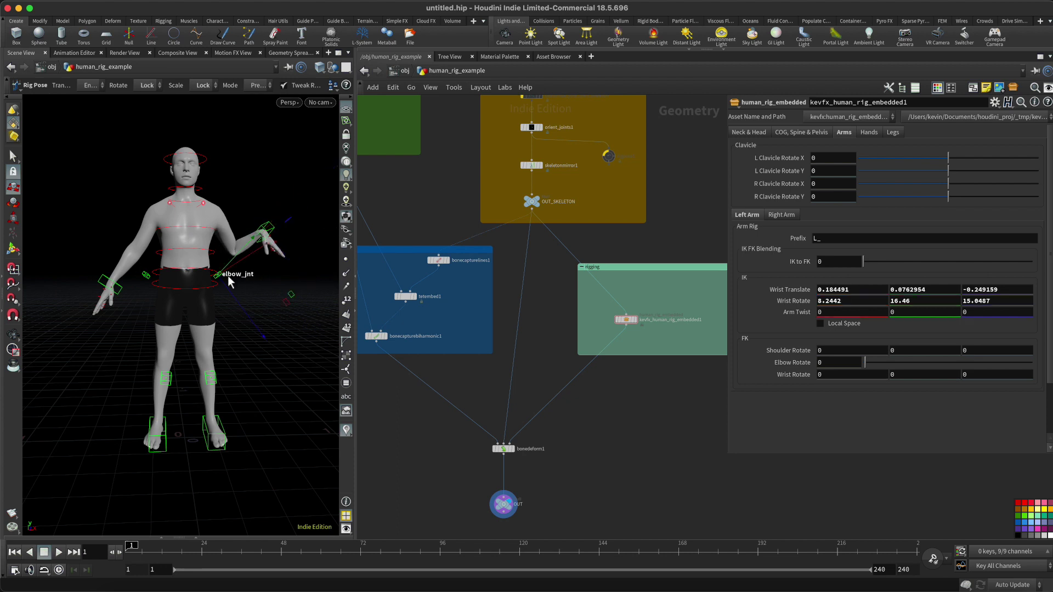
Step: Reposition the left elbow control to an Arm Twist of about 0.129, 0.066, -0.127
left_click_drag(228, 275, 256, 294, "alt")
middle_click_drag(256, 293, 267, 250)
left_click(320, 230)
Step: Rotate the left wrist IK control to about -64.6, 6, -22.9 and deselect it
left_click(279, 227)
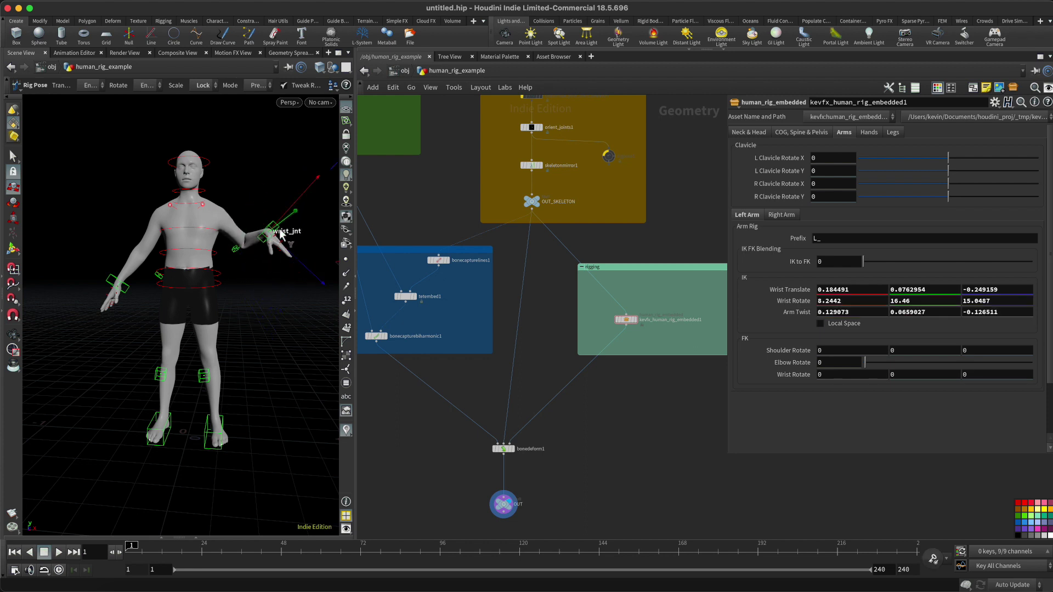
key("r")
left_click_drag(298, 235, 308, 298)
left_click(243, 192)
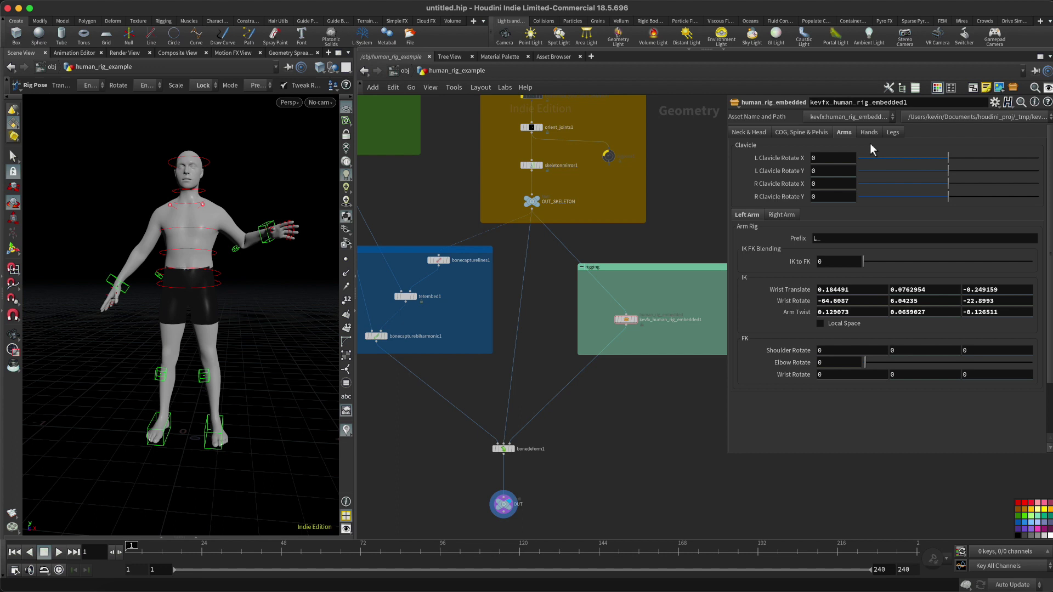
Step: Set the left arm's IK to FK blend to 1 and rotate the FK shoulder about 23.1 degrees in Y
left_click_drag(898, 261, 1032, 261)
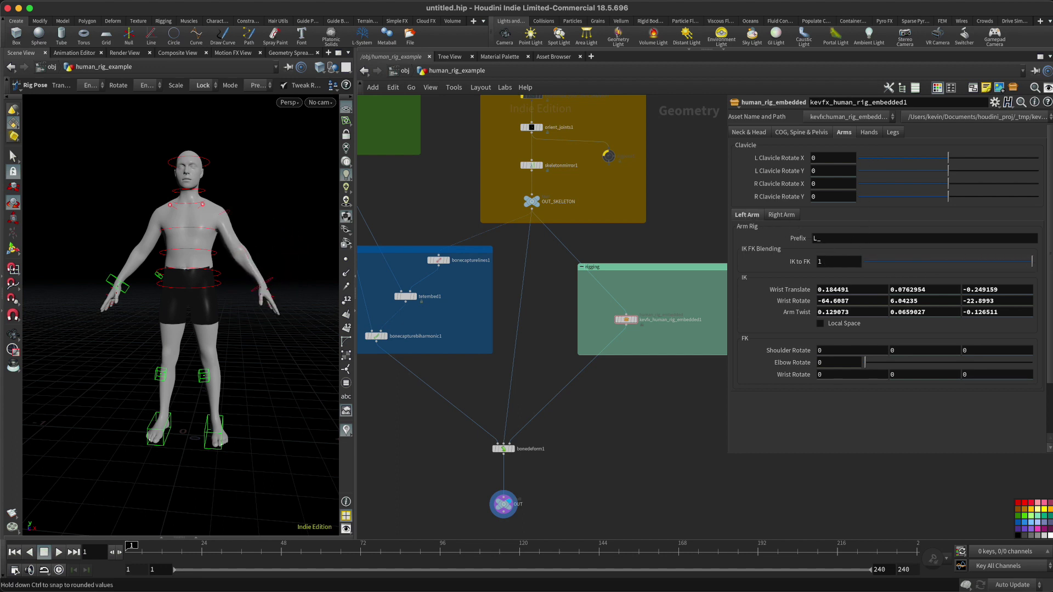
left_click(262, 226)
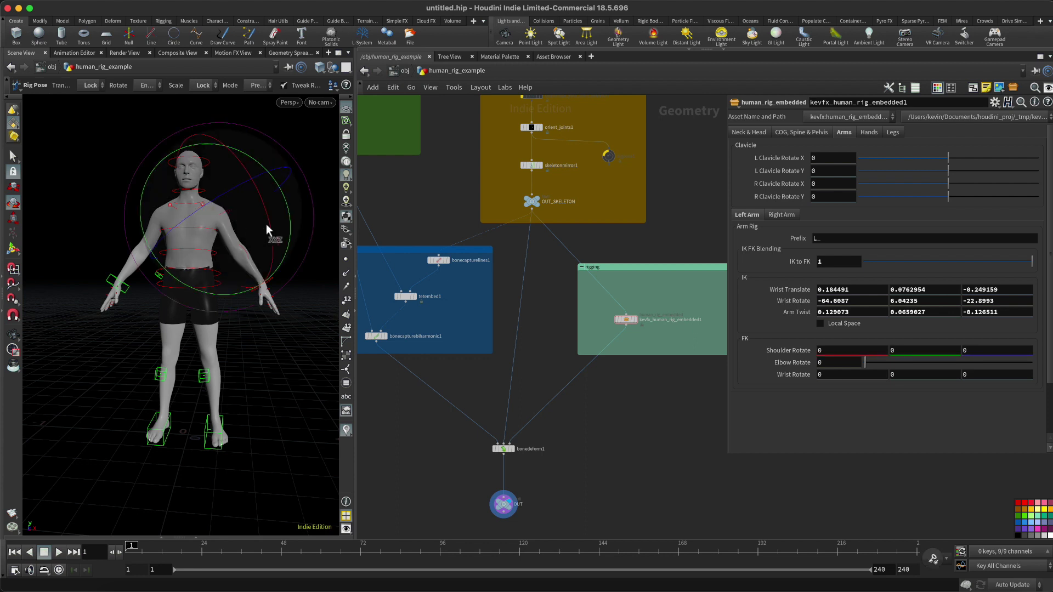
left_click_drag(290, 223, 285, 198)
left_click(287, 346)
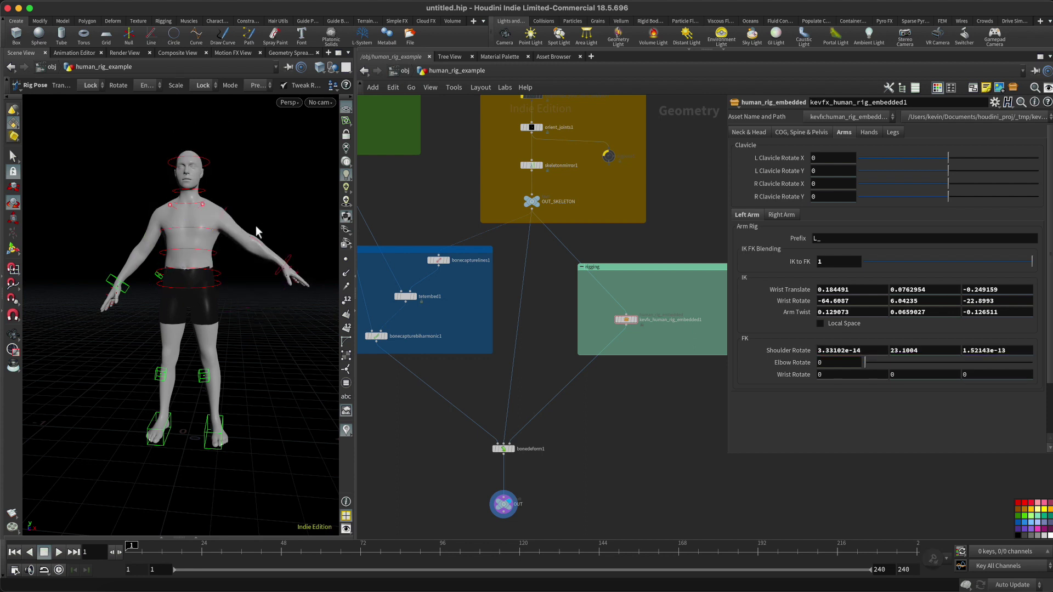
Step: Bend the left FK elbow to a rotation of about -39 degrees
left_click_drag(273, 259, 265, 236, "alt")
left_click(265, 253)
left_click_drag(324, 244, 284, 242)
Step: Frame the feet closely from the side and show the rig's leg settings
key("Escape")
left_click_drag(259, 298, 266, 458)
left_click_drag(239, 416, 223, 383)
scroll(223, 352, "up", 6)
scroll(244, 383, "up", 4)
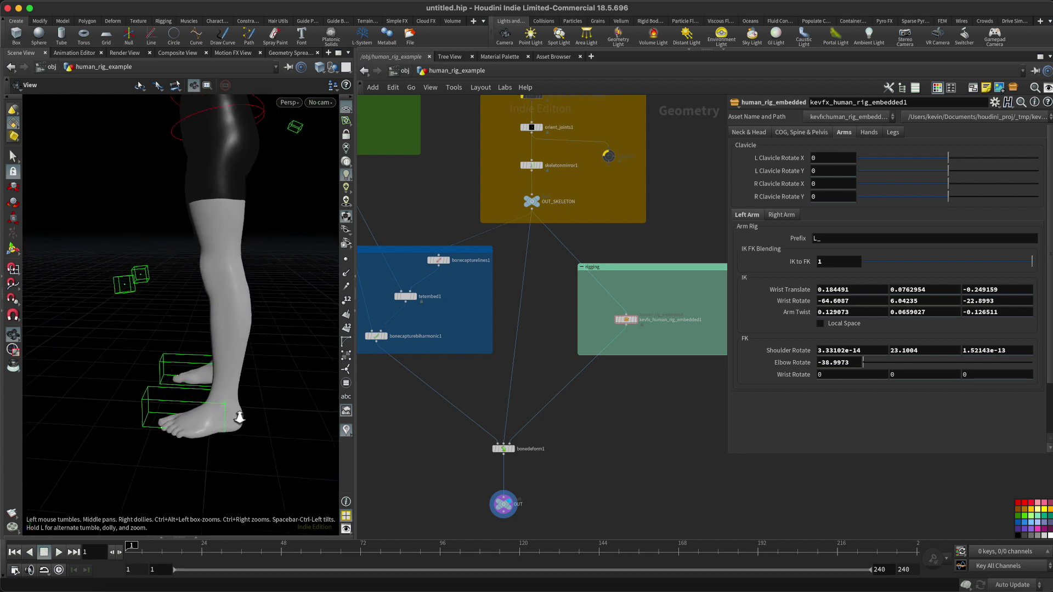
key("Return")
left_click(892, 133)
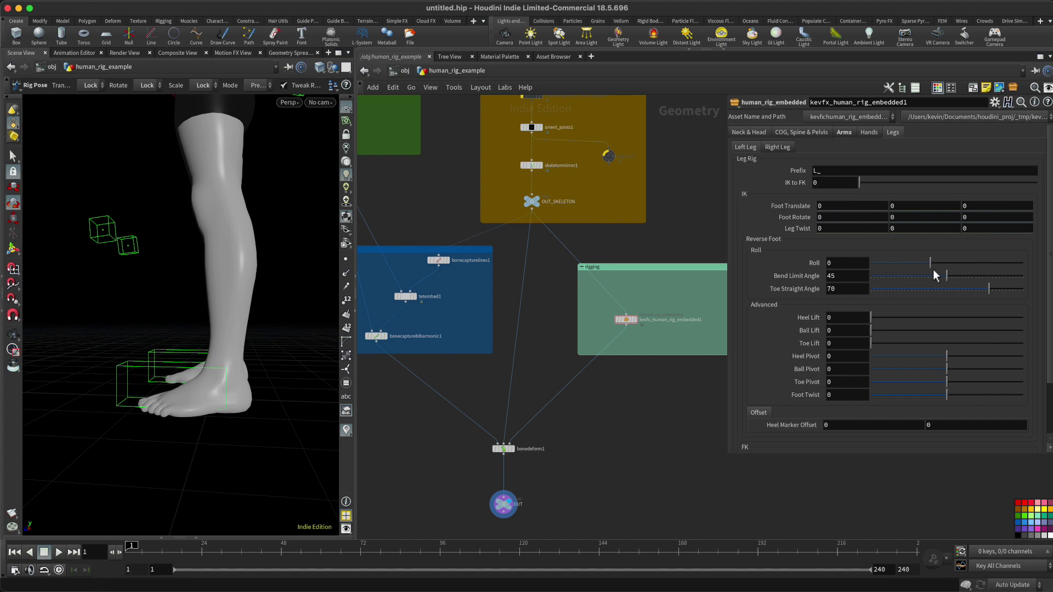
Step: Test the left foot's Roll at -25.5 and reset it to 0
mouse_move(931, 264)
left_mouse_down()
mouse_move(1003, 262)
mouse_move(882, 263)
mouse_move(933, 263)
mouse_move(897, 262)
left_mouse_up()
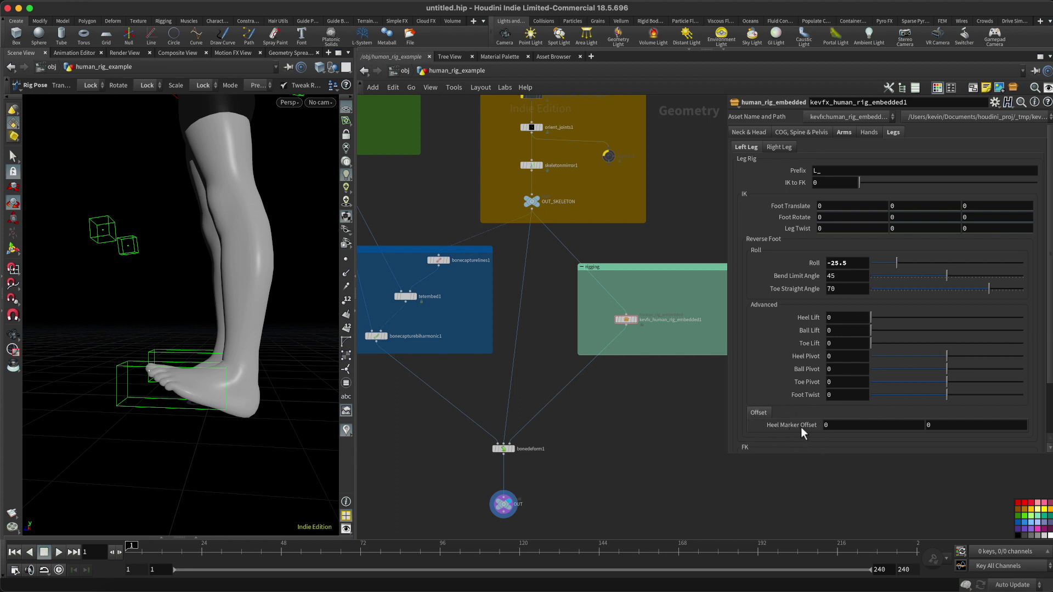
left_click(854, 265)
type("0")
key("Return")
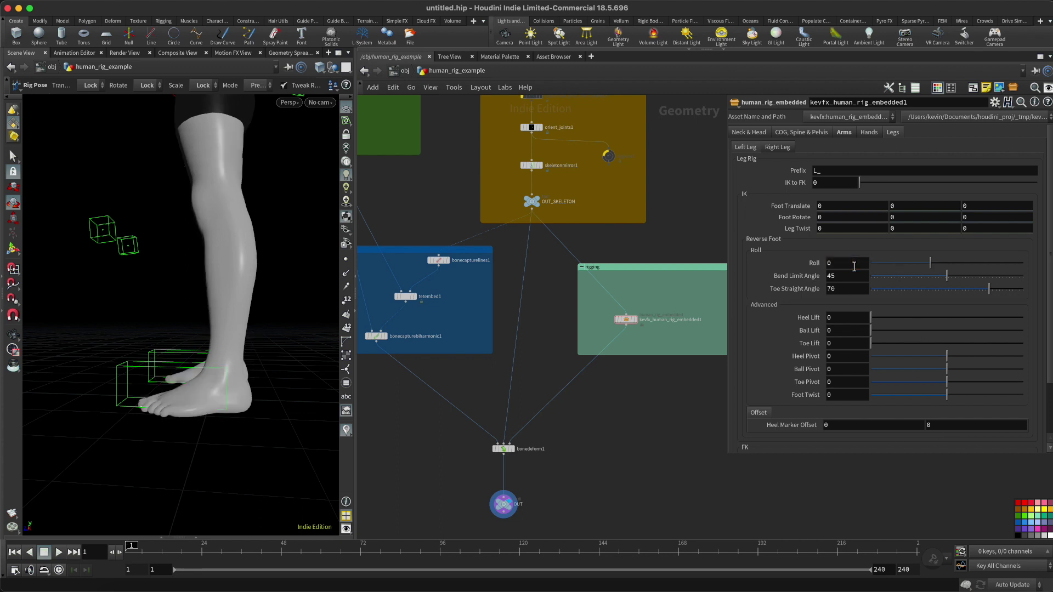
Step: Set the second Heel Marker Offset value of the left leg to -0.06 and check the foot control around the heel
mouse_move(943, 432)
middle_mouse_down()
mouse_move(900, 427)
mouse_move(924, 427)
mouse_move(933, 443)
mouse_move(844, 442)
middle_mouse_up()
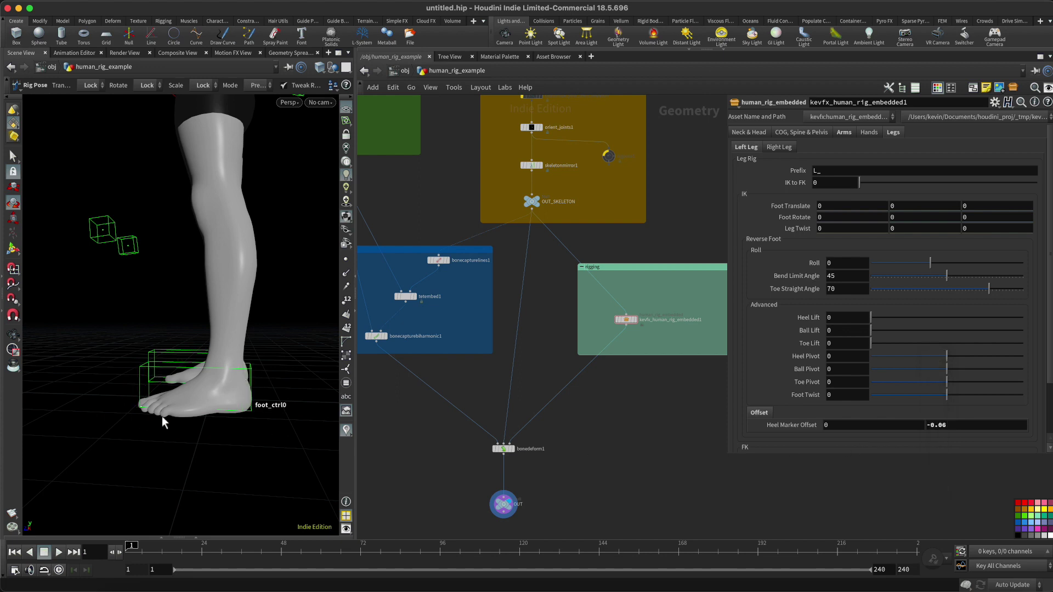
key("Escape")
left_click_drag(280, 412, 268, 437)
left_click_drag(209, 398, 244, 396)
key("Escape")
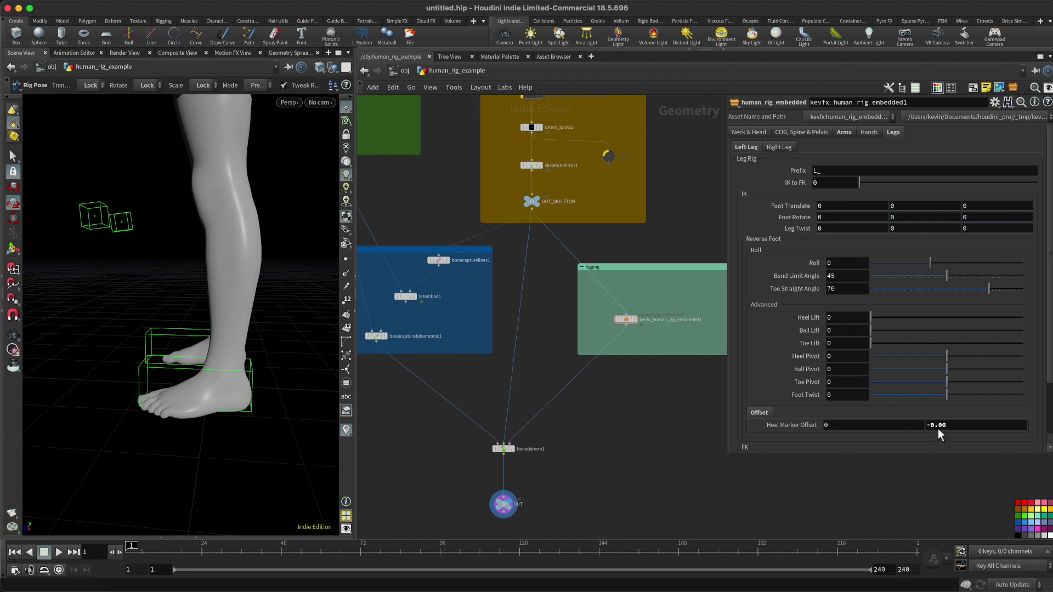
Step: Test the left foot's Roll between -11 and 3.2 with the offset heel marker, and reset it to 0
mouse_move(936, 263)
left_mouse_down()
mouse_move(965, 262)
mouse_move(870, 259)
mouse_move(958, 260)
mouse_move(915, 263)
left_mouse_up()
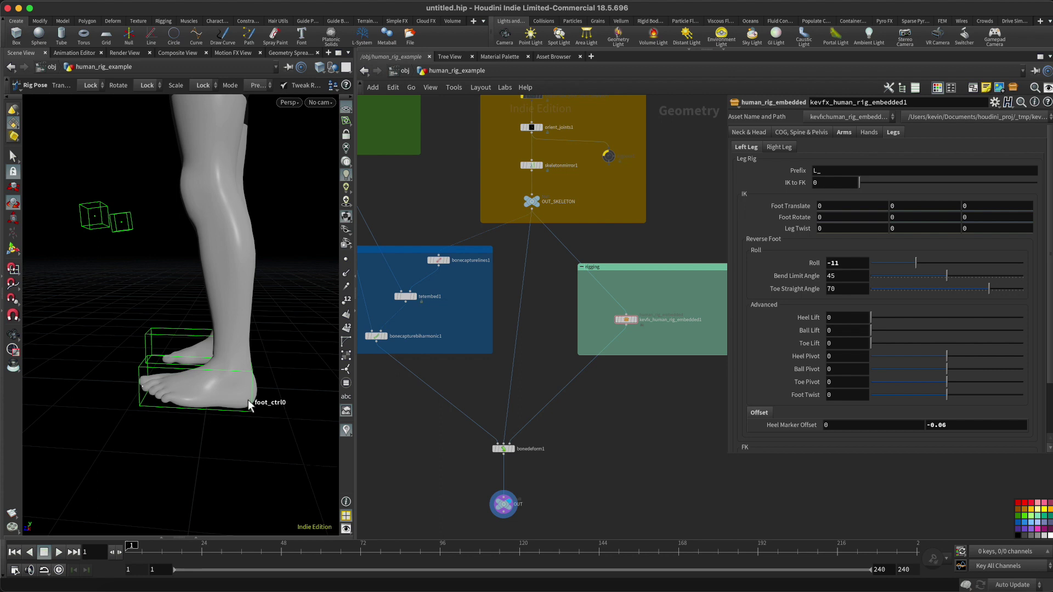
mouse_move(915, 261)
left_mouse_down()
mouse_move(1022, 258)
mouse_move(875, 259)
mouse_move(934, 258)
left_mouse_up()
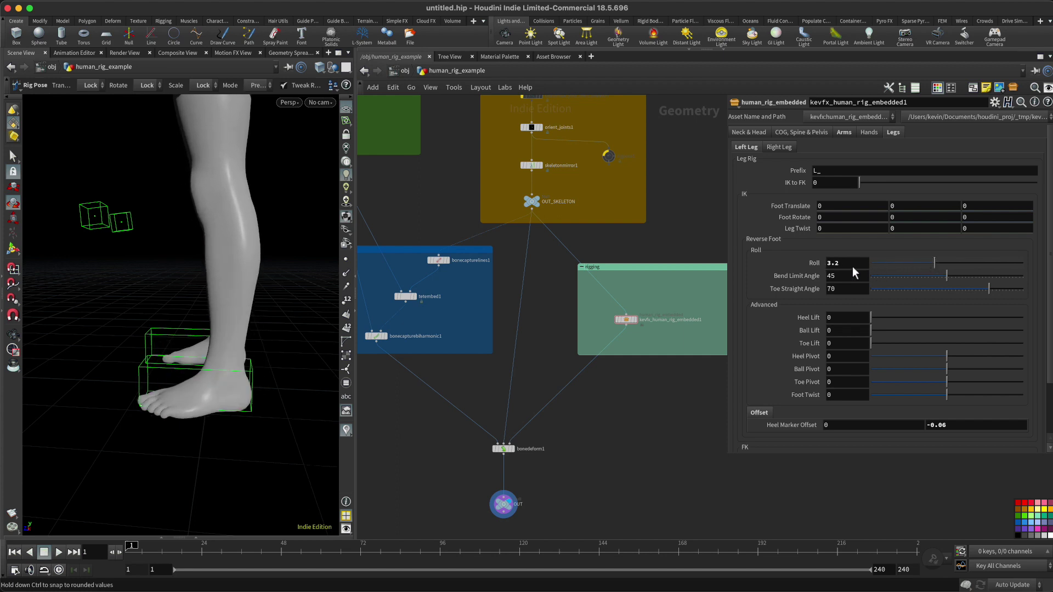
type("0")
key("Return")
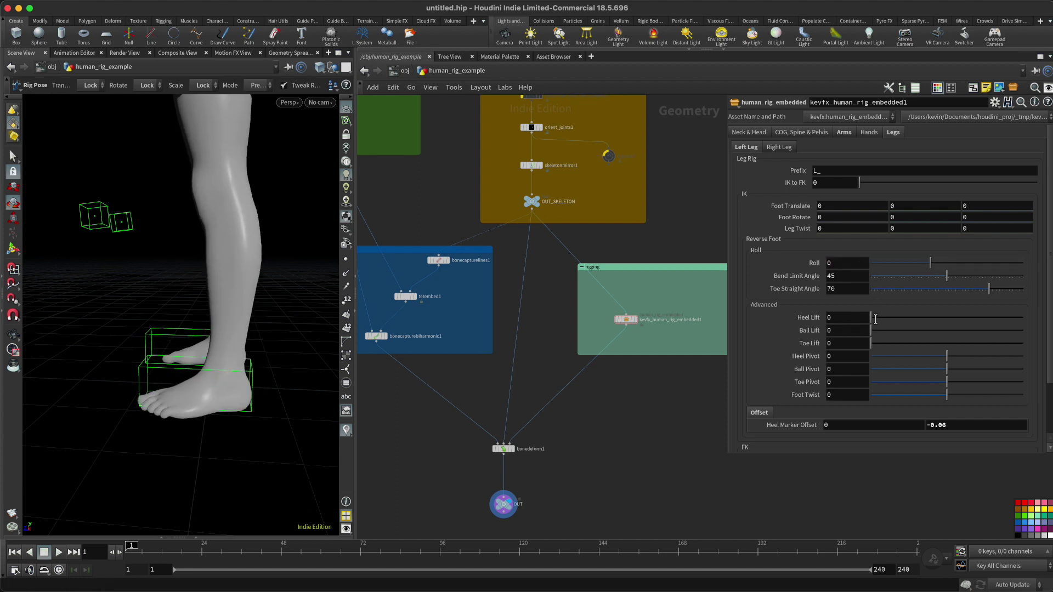
Step: Test the left foot's advanced lift controls and a Heel Pivot of -9.9, and reset them to 0
left_click_drag(876, 320, 840, 343)
left_click_drag(162, 395, 244, 405, "alt")
mouse_move(947, 354)
left_mouse_down()
mouse_move(926, 354)
mouse_move(992, 353)
mouse_move(921, 354)
mouse_move(931, 354)
left_mouse_up()
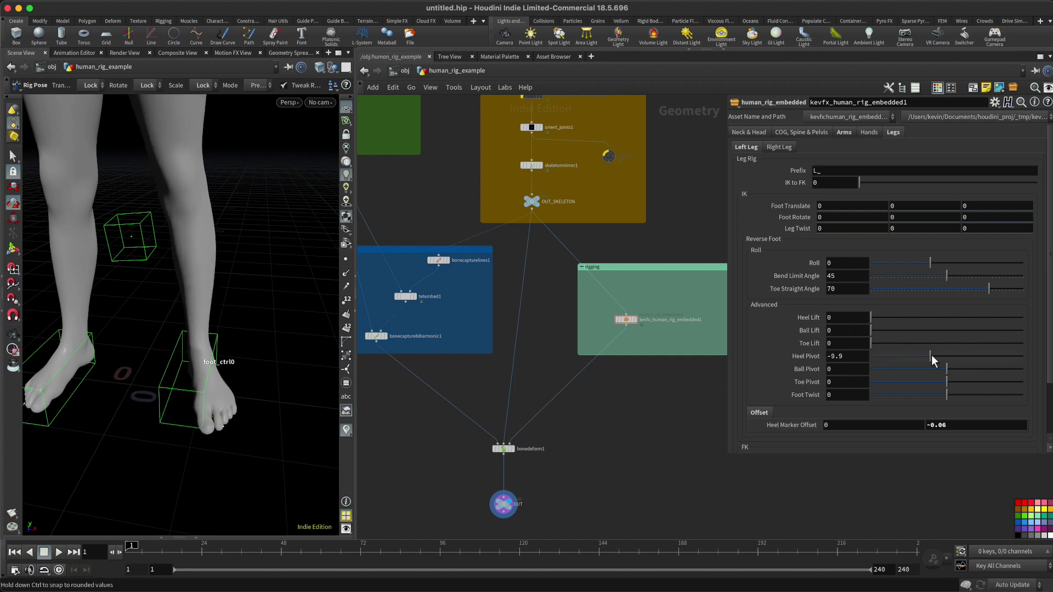
key("Return")
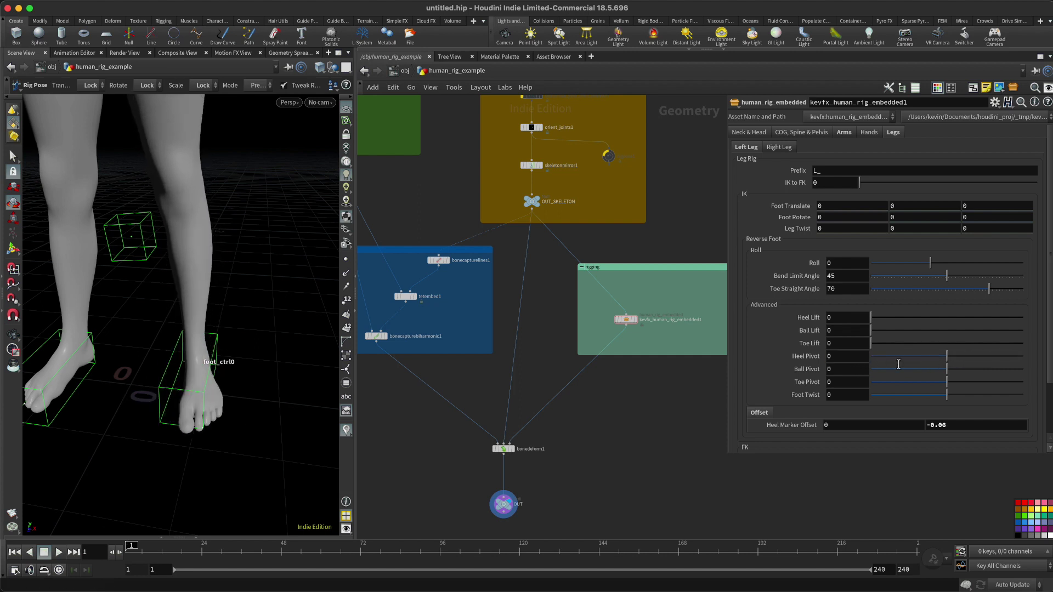
Step: Test the left foot's Ball Pivot and Toe Pivot, and reset them to 0
mouse_move(950, 369)
left_mouse_down()
mouse_move(933, 368)
mouse_move(961, 368)
mouse_move(913, 369)
mouse_move(963, 369)
mouse_move(930, 387)
mouse_move(957, 384)
mouse_move(919, 382)
mouse_move(949, 383)
left_mouse_up()
type("0")
key("Return")
Step: Blend the left leg fully from IK to FK with the whole body in view
scroll(770, 363, "down", 3)
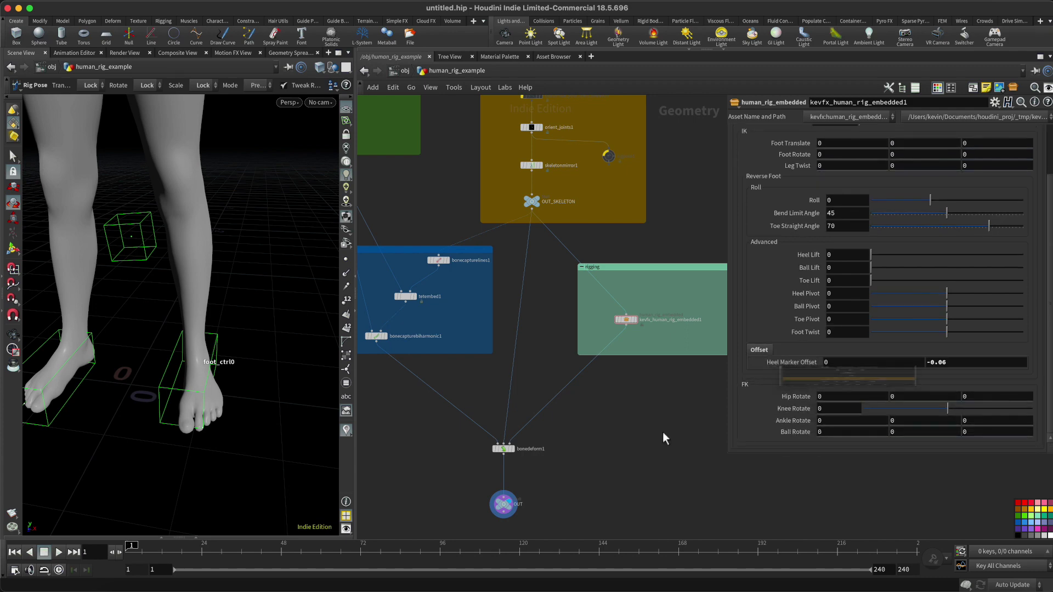
key("Escape")
left_click_drag(212, 350, 238, 290)
middle_click_drag(238, 290, 281, 311)
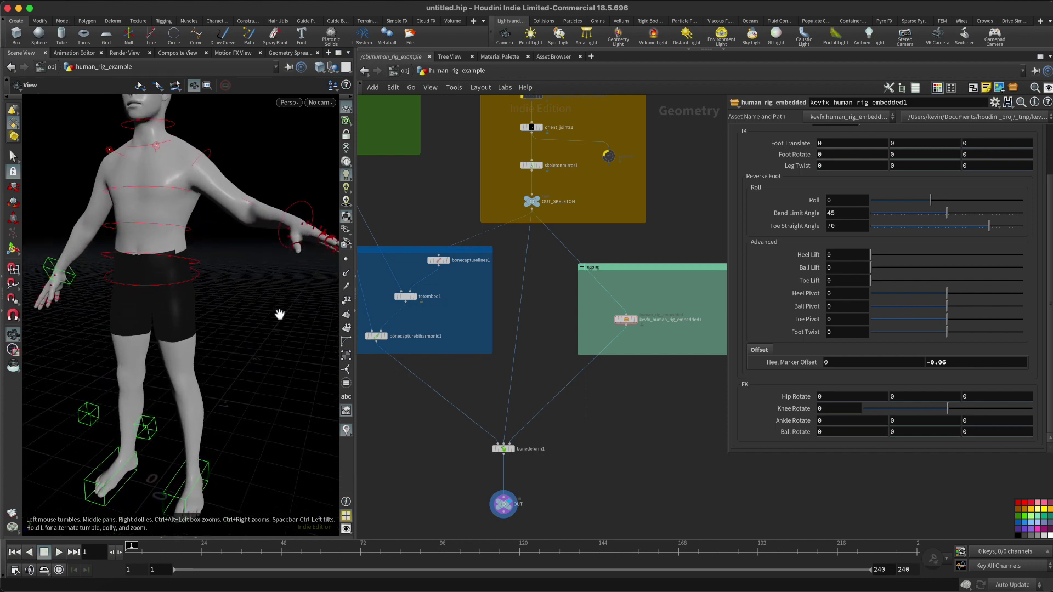
scroll(891, 189, "up", 3)
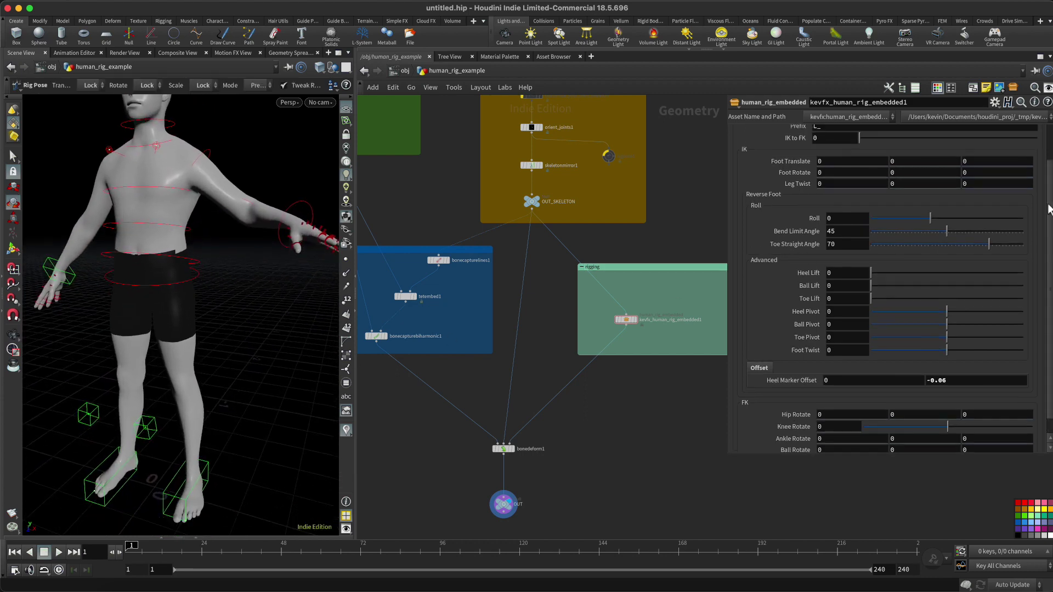
left_click_drag(866, 186, 1038, 182)
Step: Test the left leg's FK controls by rotating the hip and the knee
left_click(217, 298)
left_click_drag(235, 288, 238, 244)
left_click(289, 330)
left_click(222, 378)
left_click_drag(262, 352, 322, 303, "alt")
left_click_drag(272, 334, 278, 433)
key("Escape")
left_click_drag(319, 316, 235, 287)
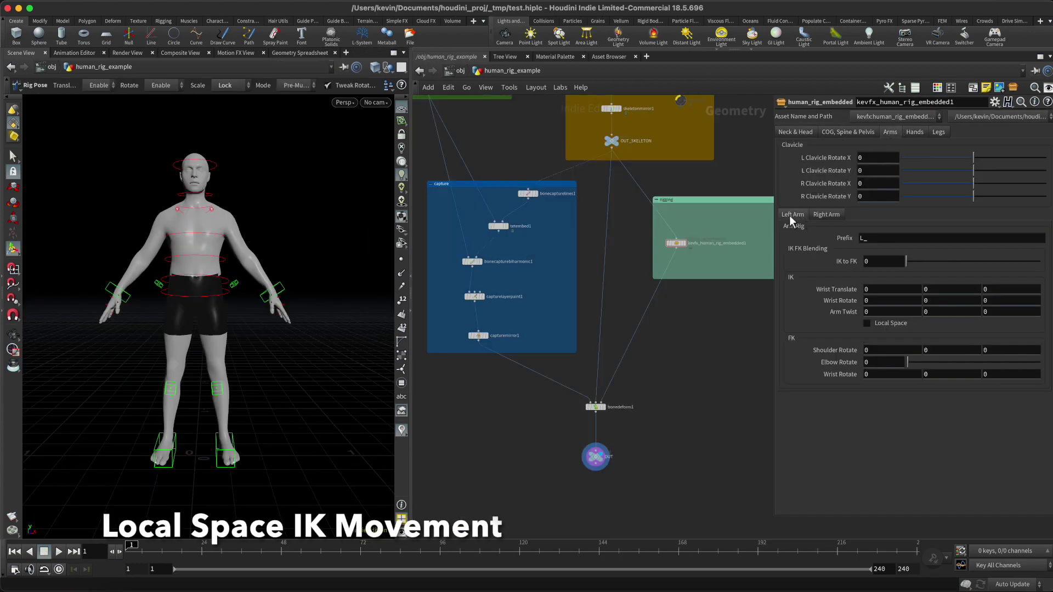
Step: Enable Local Space for the left arm and raise the left hand by moving and rotating its wrist control
left_click(880, 324)
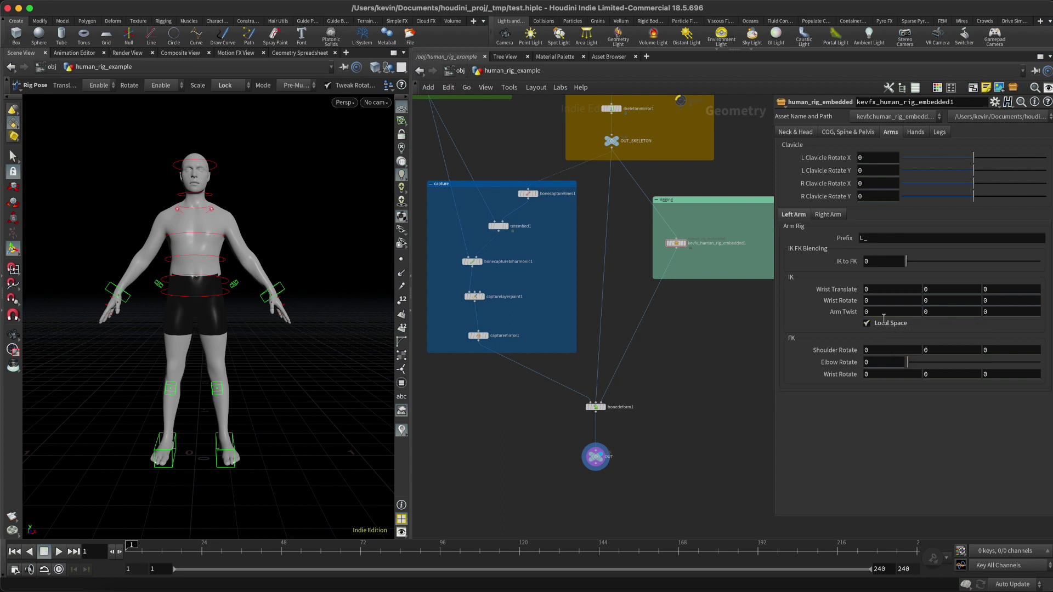
left_click(287, 288)
left_click_drag(330, 287, 313, 203)
key("r")
key("t")
left_click_drag(289, 272, 320, 291)
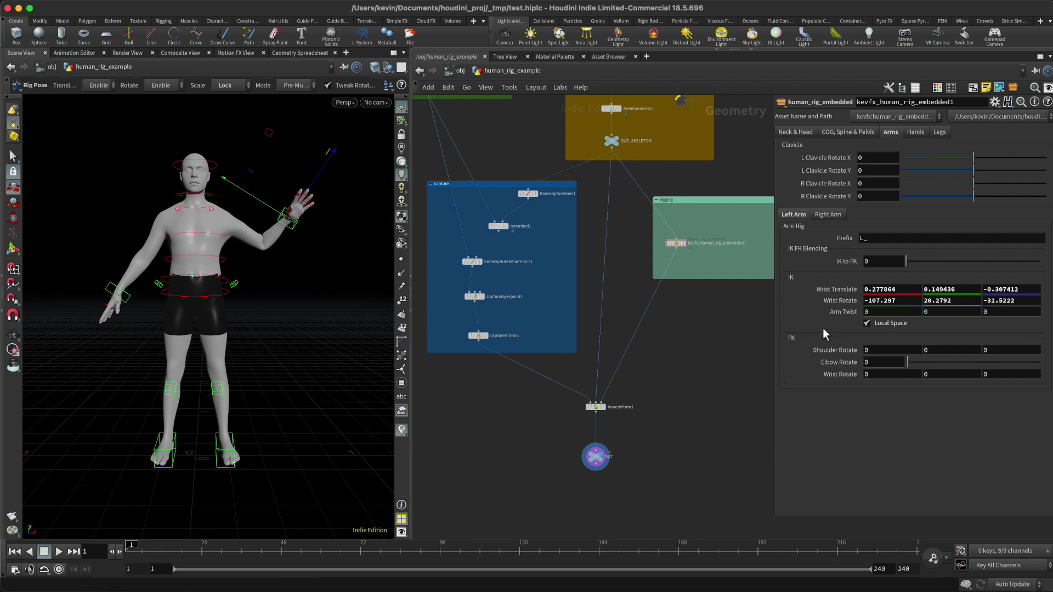
Step: Keyframe the left wrist's translation and rotation at frame 1, and a lower, more outward wrist translation at frame 24
left_click(848, 292, "alt")
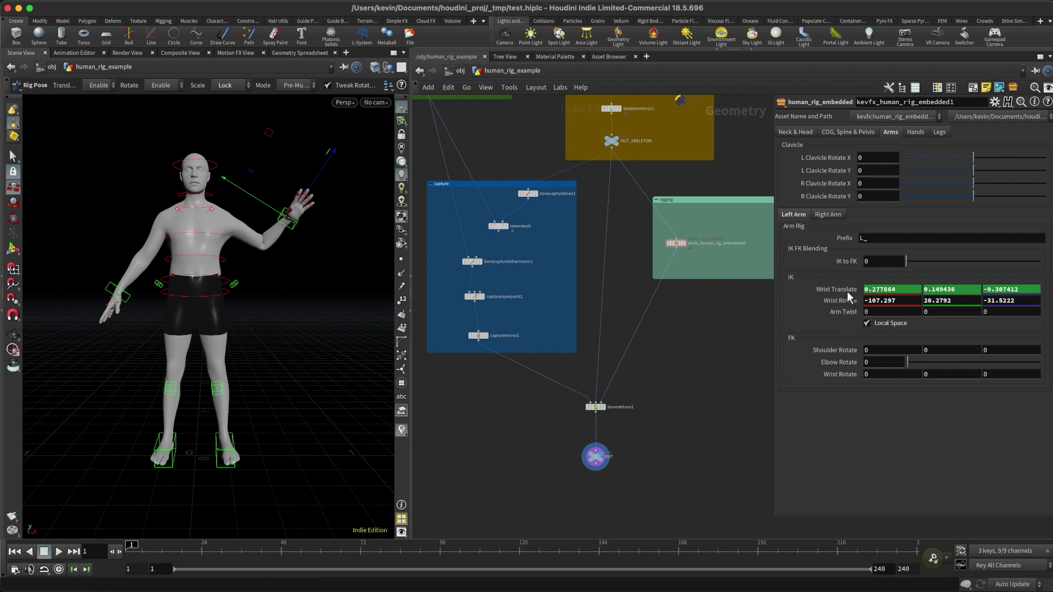
left_click(846, 301, "alt")
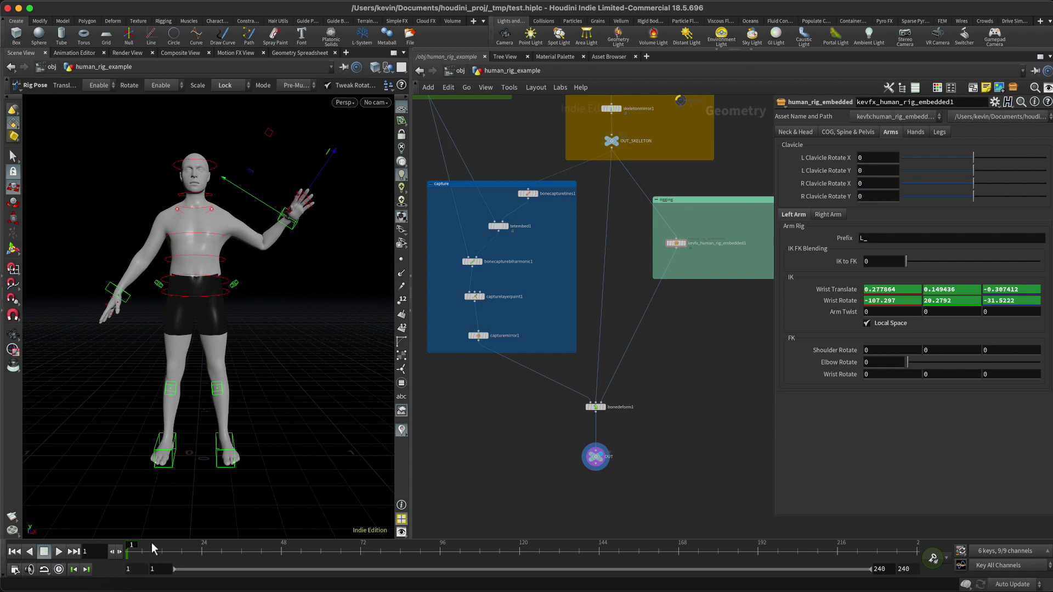
left_click(202, 549)
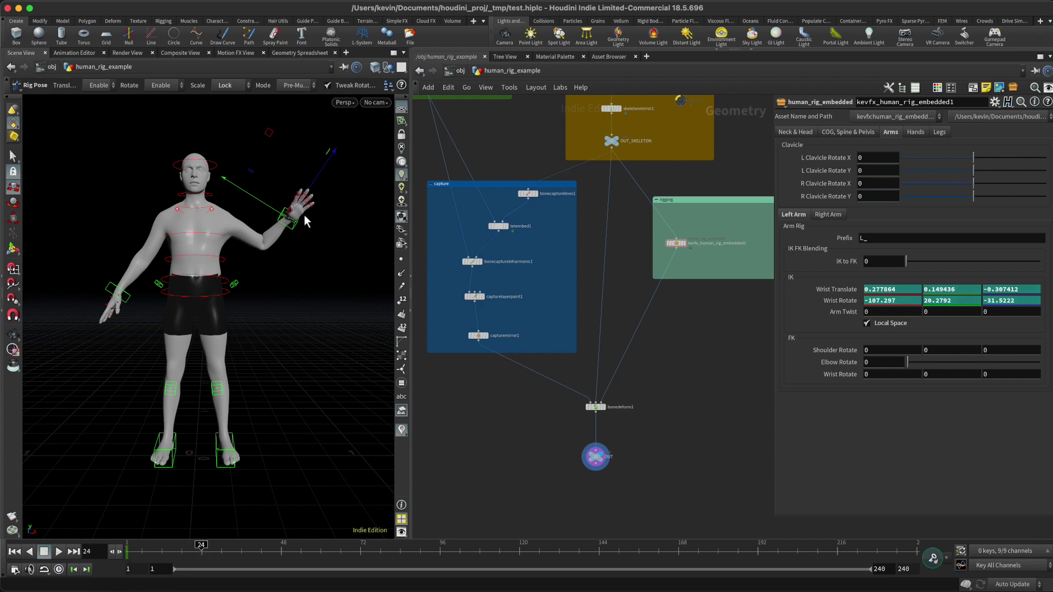
left_click_drag(301, 233, 317, 275)
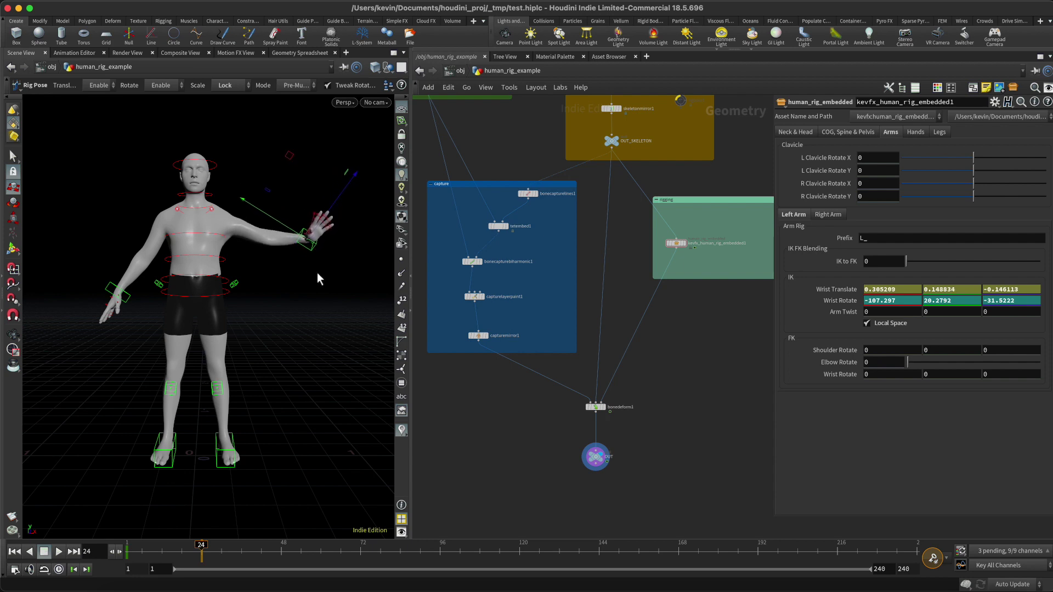
left_click(841, 290, "alt")
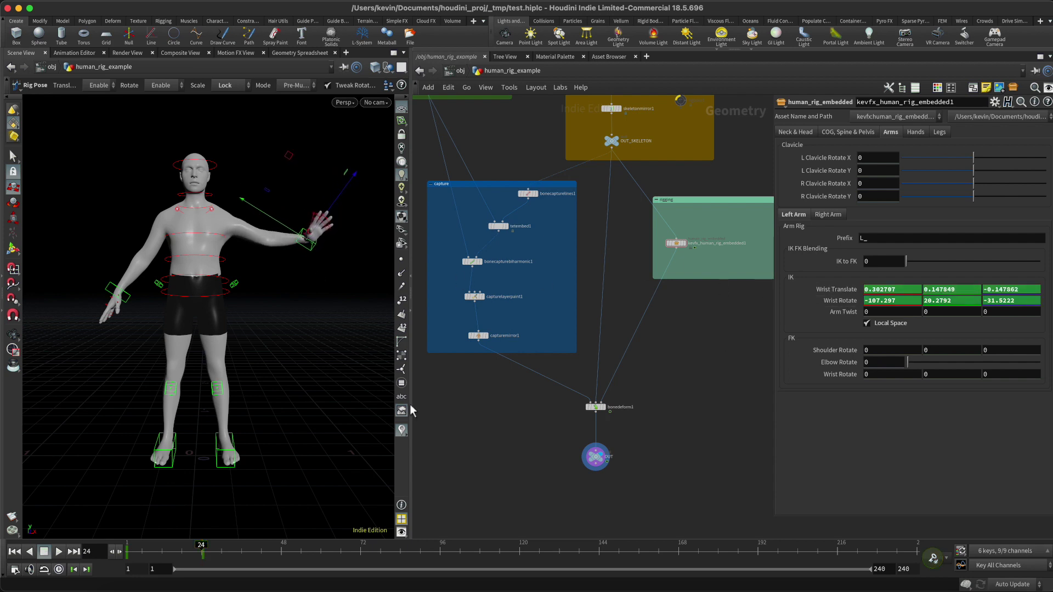
left_click_drag(134, 553, 158, 553)
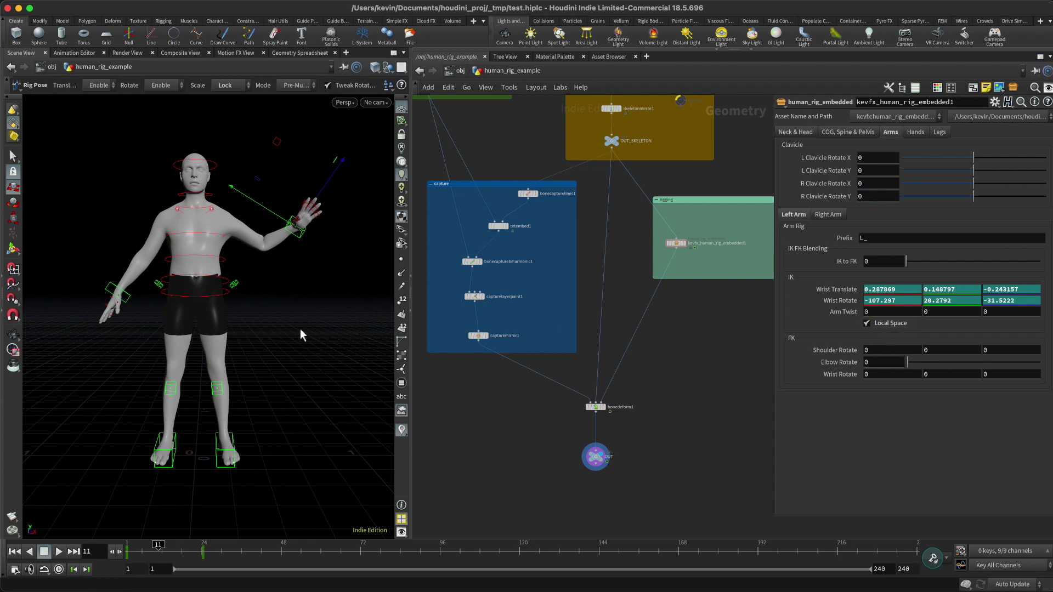
Step: Bend the spine sideways in both directions and scrub the wrist animation with the left arm in Local Space
left_click(225, 259)
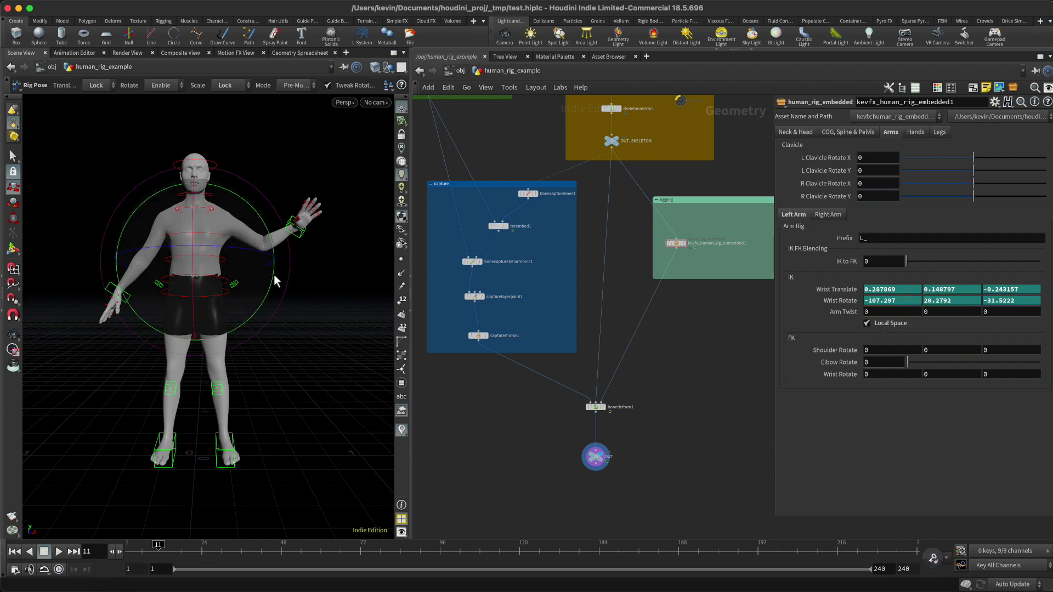
left_click(325, 304)
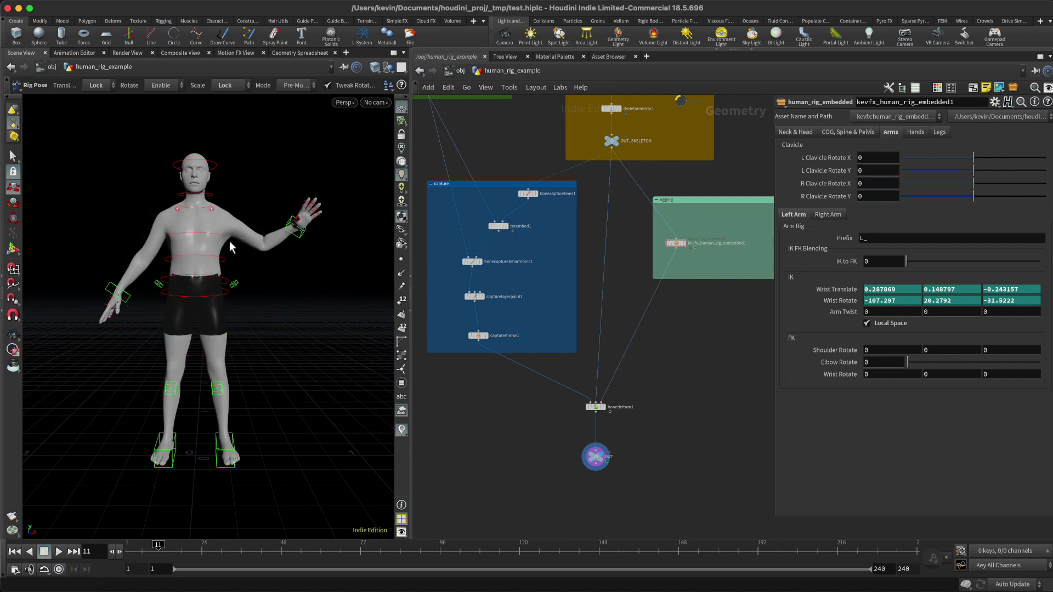
left_click(207, 237)
left_click_drag(272, 261, 262, 181)
mouse_move(153, 540)
left_mouse_down()
mouse_move(220, 542)
mouse_move(124, 542)
mouse_move(145, 542)
left_mouse_up()
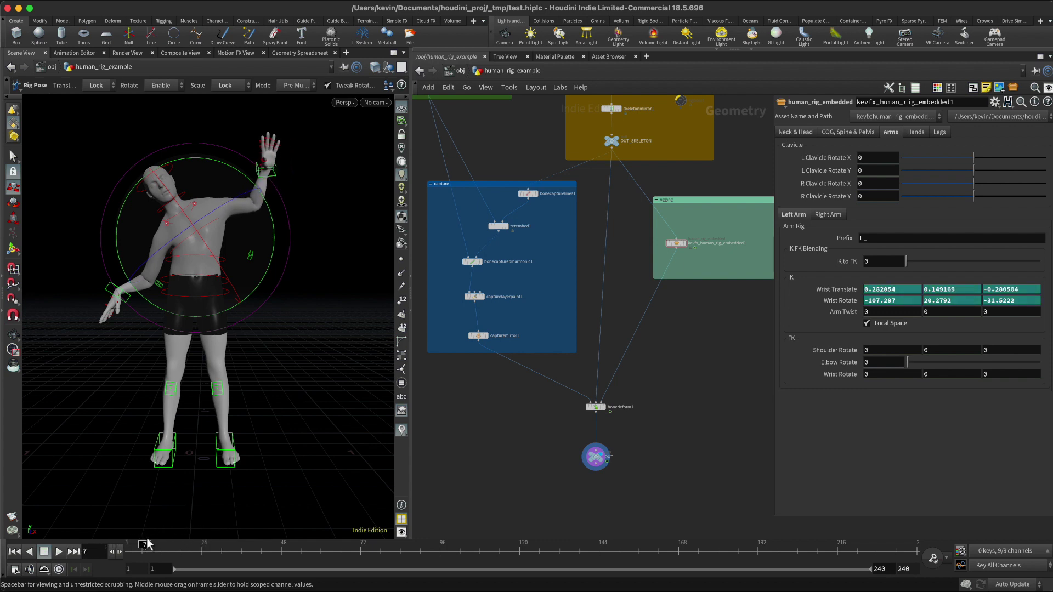
left_click_drag(276, 233, 235, 318)
left_click_drag(164, 538, 99, 550)
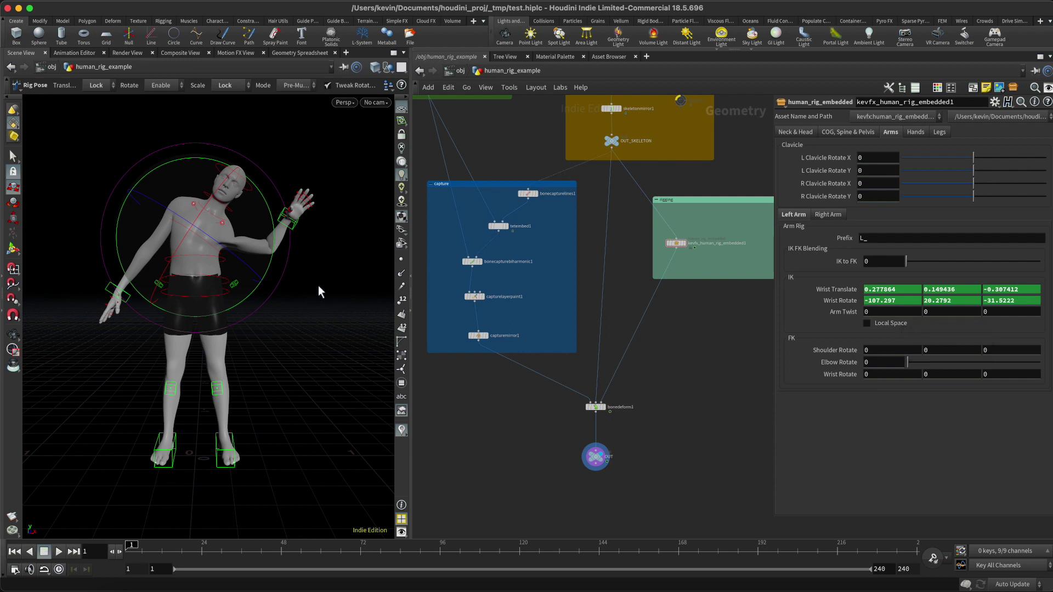
Step: With the left arm's Local Space off, bend the spine sideways in both directions and scrub the wrist animation
left_click_drag(266, 201, 204, 184)
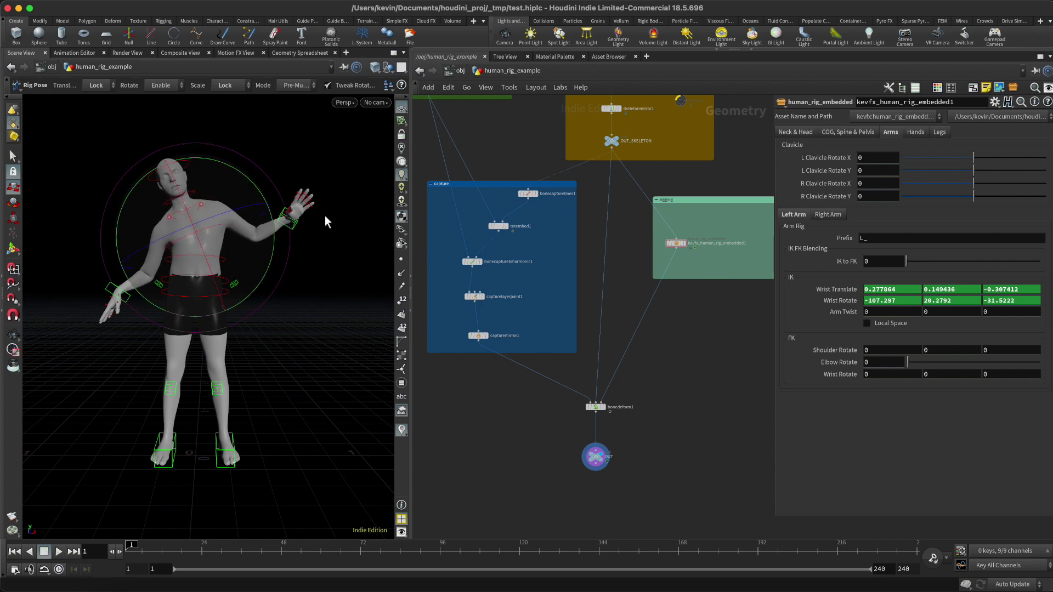
mouse_move(143, 546)
left_mouse_down()
mouse_move(188, 547)
mouse_move(141, 547)
left_mouse_up()
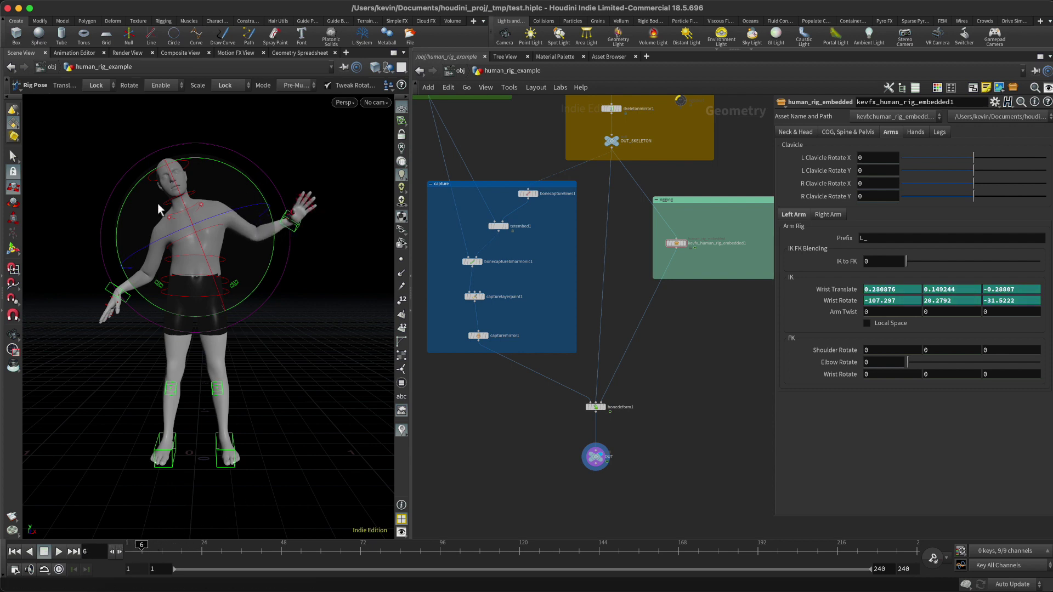
mouse_move(147, 552)
left_mouse_down()
mouse_move(133, 556)
mouse_move(146, 558)
left_mouse_up()
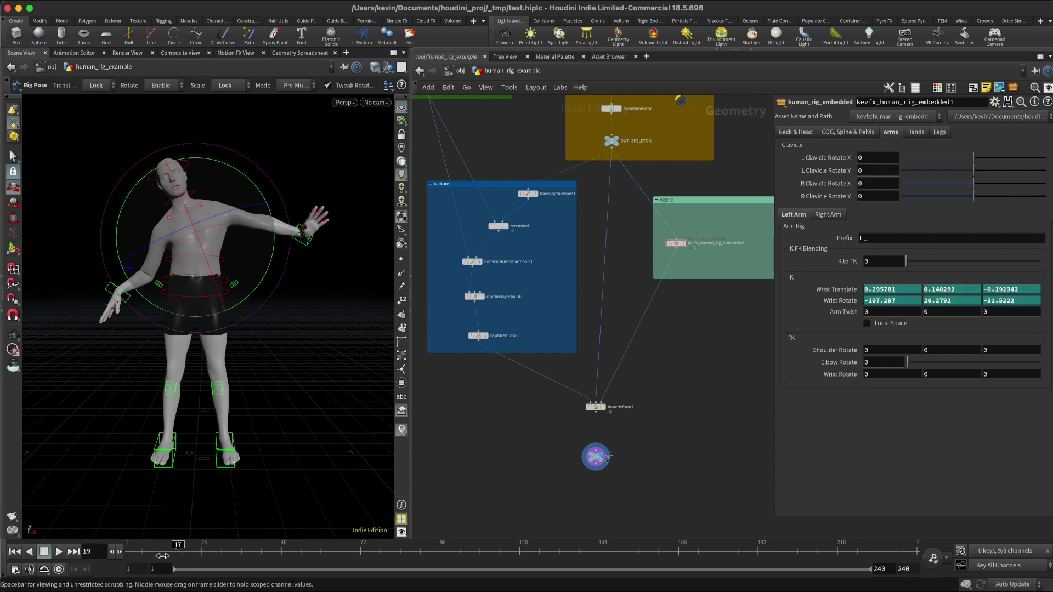
left_click_drag(218, 189, 265, 242)
mouse_move(158, 544)
left_mouse_down()
mouse_move(192, 546)
mouse_move(129, 546)
mouse_move(148, 546)
left_mouse_up()
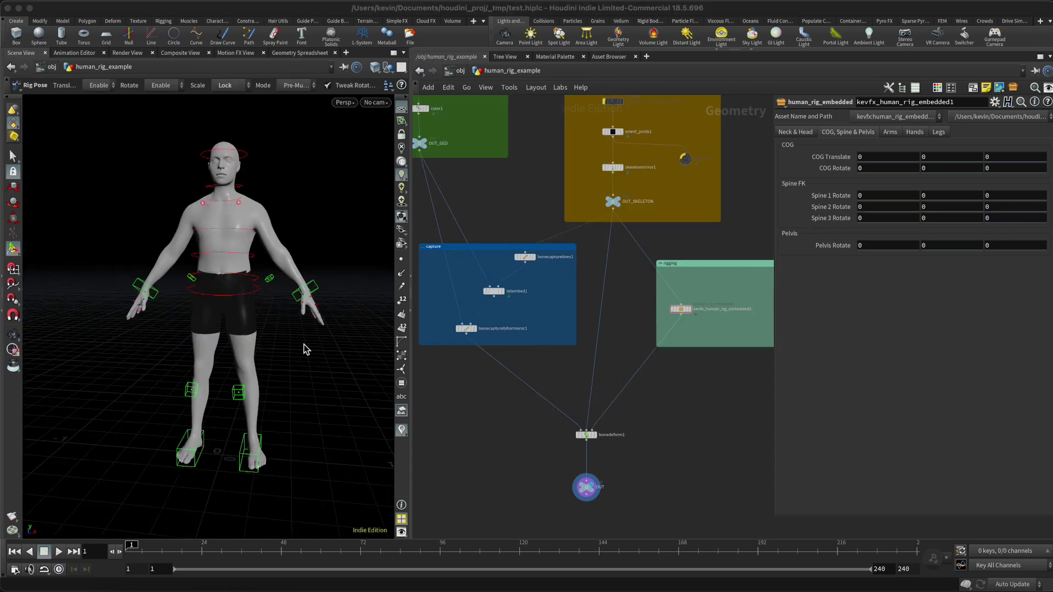
Step: Shift the center-of-gravity control by about 0.057, 0.0006, -0.056 and rotate it by about 4.5, 0.5, -1.9 degrees
left_click(267, 268)
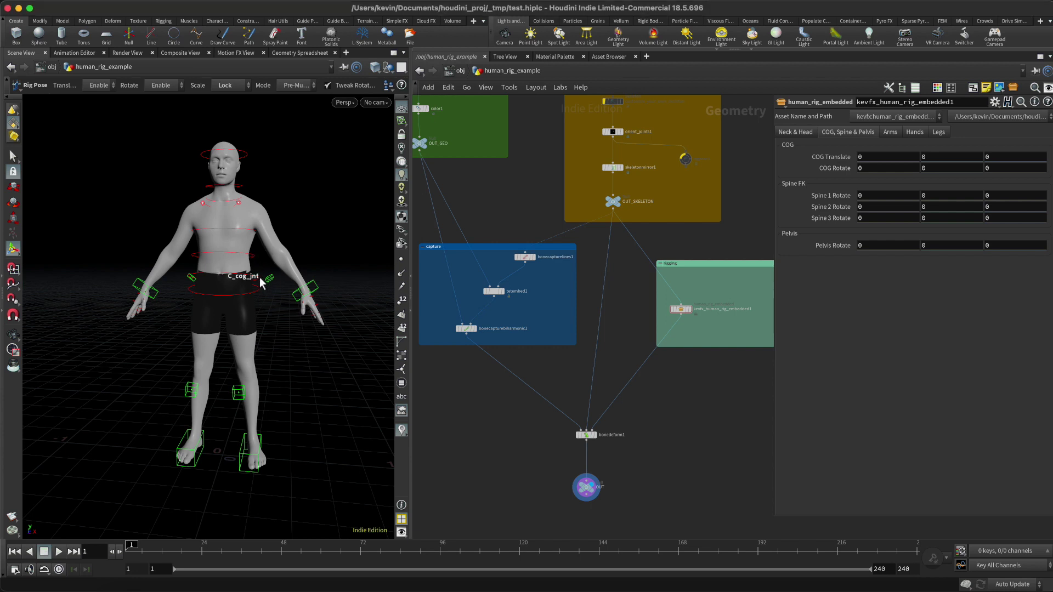
left_click(264, 274)
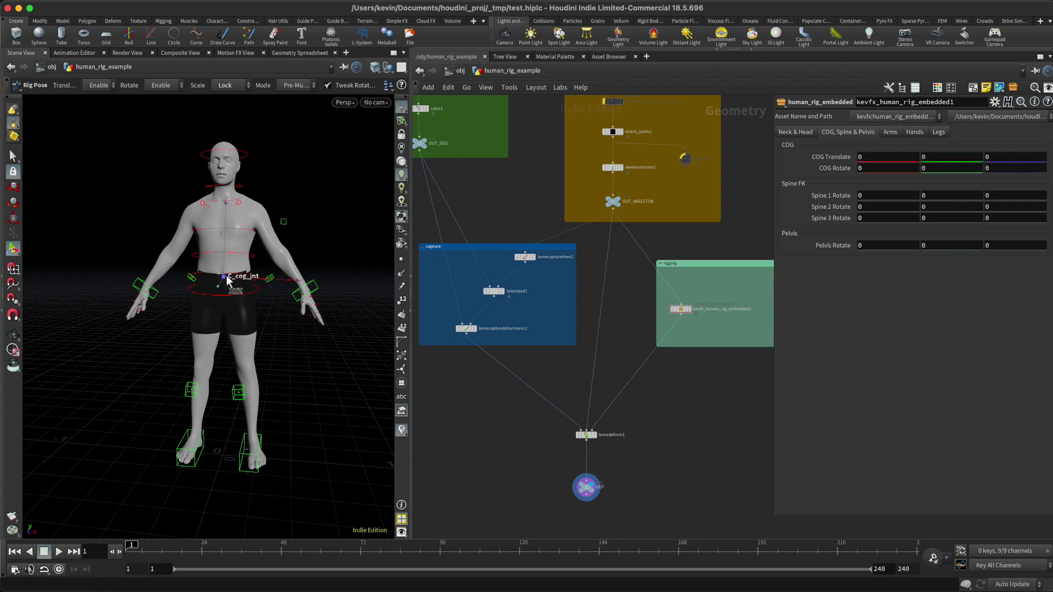
mouse_move(320, 257)
middle_mouse_down()
mouse_move(334, 252)
mouse_move(305, 163)
mouse_move(281, 156)
mouse_move(262, 251)
mouse_move(307, 274)
mouse_move(343, 267)
mouse_move(311, 205)
mouse_move(292, 218)
mouse_move(302, 254)
mouse_move(323, 260)
mouse_move(328, 205)
mouse_move(311, 202)
mouse_move(306, 236)
mouse_move(330, 264)
mouse_move(351, 236)
mouse_move(327, 203)
mouse_move(308, 221)
mouse_move(327, 264)
mouse_move(350, 234)
mouse_move(328, 213)
mouse_move(309, 249)
mouse_move(329, 279)
mouse_move(342, 276)
mouse_move(331, 237)
mouse_move(318, 236)
mouse_move(327, 259)
middle_mouse_up()
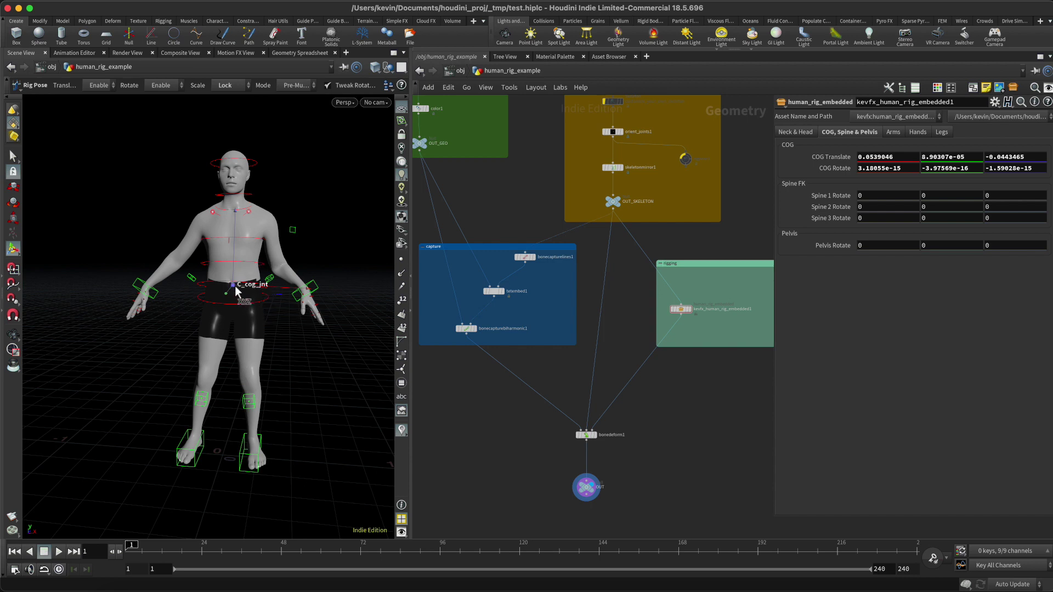
mouse_move(322, 364)
middle_mouse_down()
mouse_move(328, 346)
mouse_move(299, 355)
mouse_move(318, 362)
mouse_move(315, 348)
middle_mouse_up()
key("r")
middle_click_drag(263, 277, 311, 243)
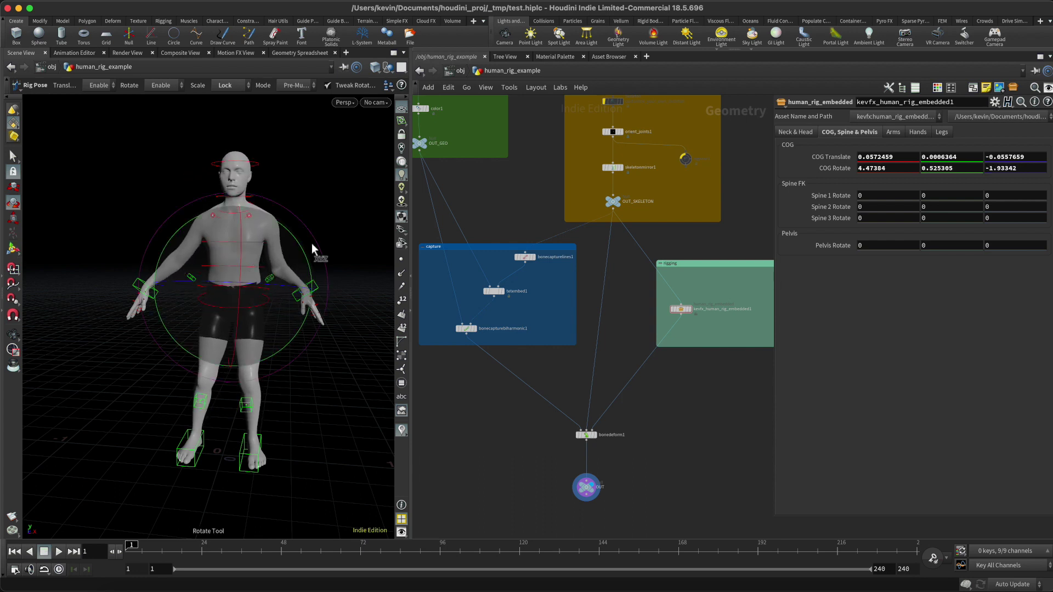
Step: Rotate the pelvis control by about 5.1, 5.2, 12.6 degrees
left_click(284, 285)
left_click(272, 299)
middle_click_drag(271, 299, 284, 275)
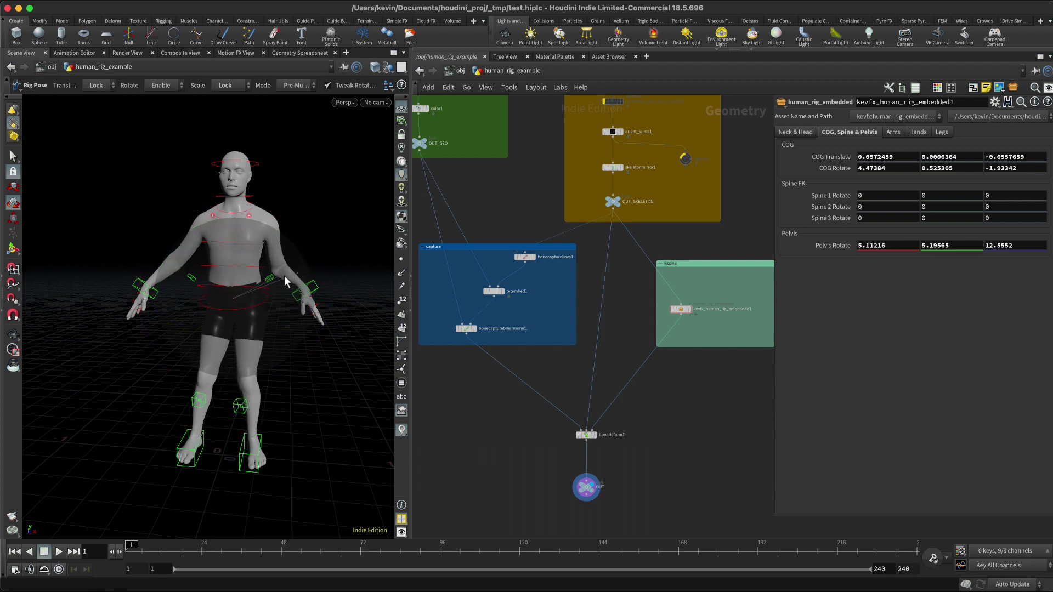
left_click(284, 275)
left_click(254, 221)
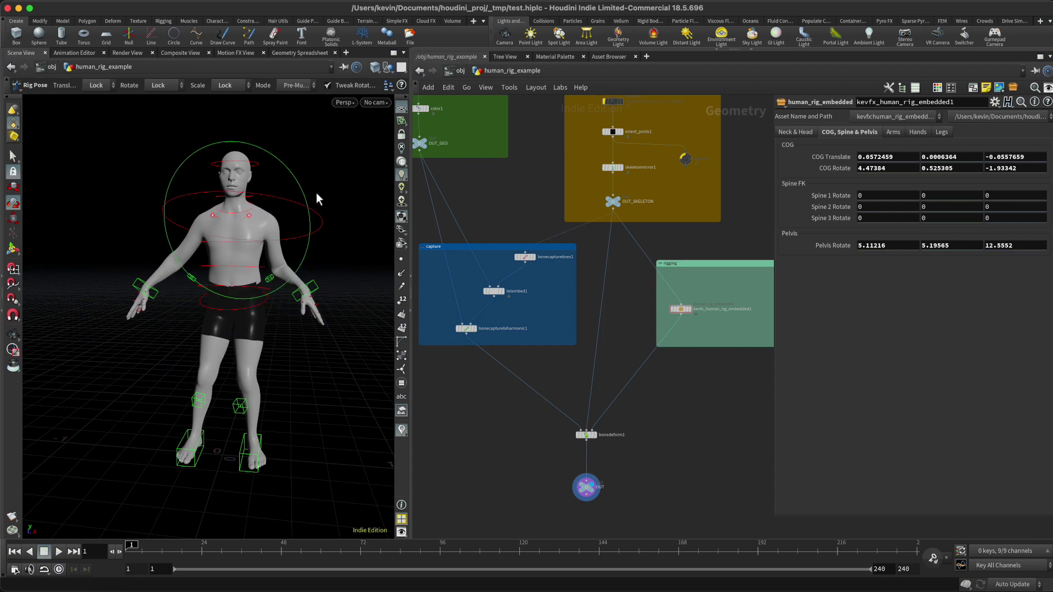
left_click_drag(302, 189, 298, 162)
left_click(343, 164)
Step: Lean the torso forward by rotating Spine 1 about 12.7 degrees and Spine 2 about 6.1 degrees in X
left_click_drag(235, 202, 200, 266, "alt")
left_click(204, 276)
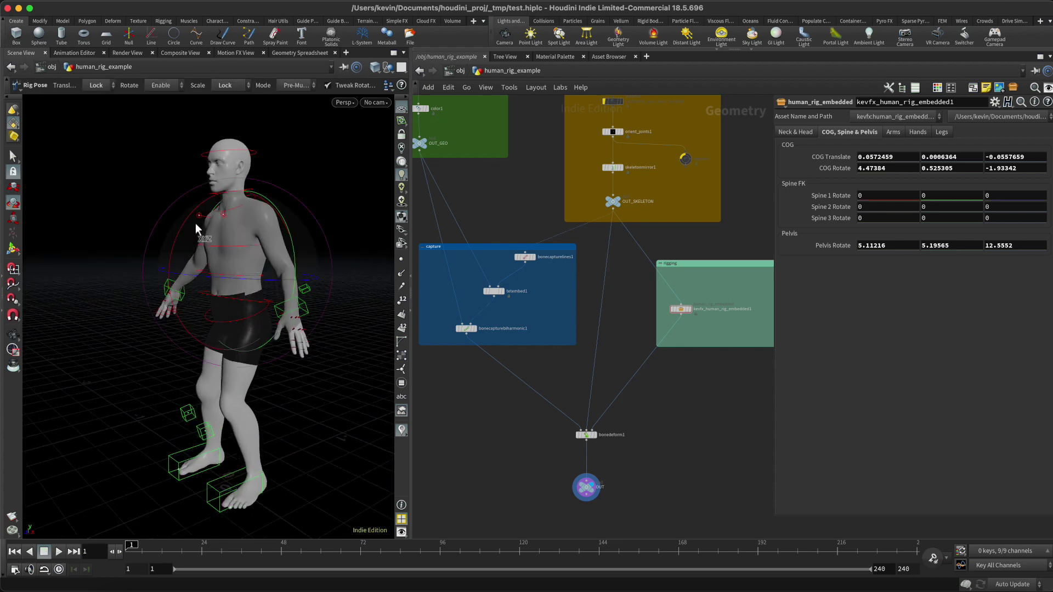
mouse_move(189, 215)
left_mouse_down()
mouse_move(182, 239)
mouse_move(194, 216)
mouse_move(186, 236)
mouse_move(171, 222)
mouse_move(181, 207)
left_mouse_up()
key("s")
left_click(201, 256)
Step: Rotate the head control so the face tilts upward, and check the head and spine posture in profile
left_click(198, 191)
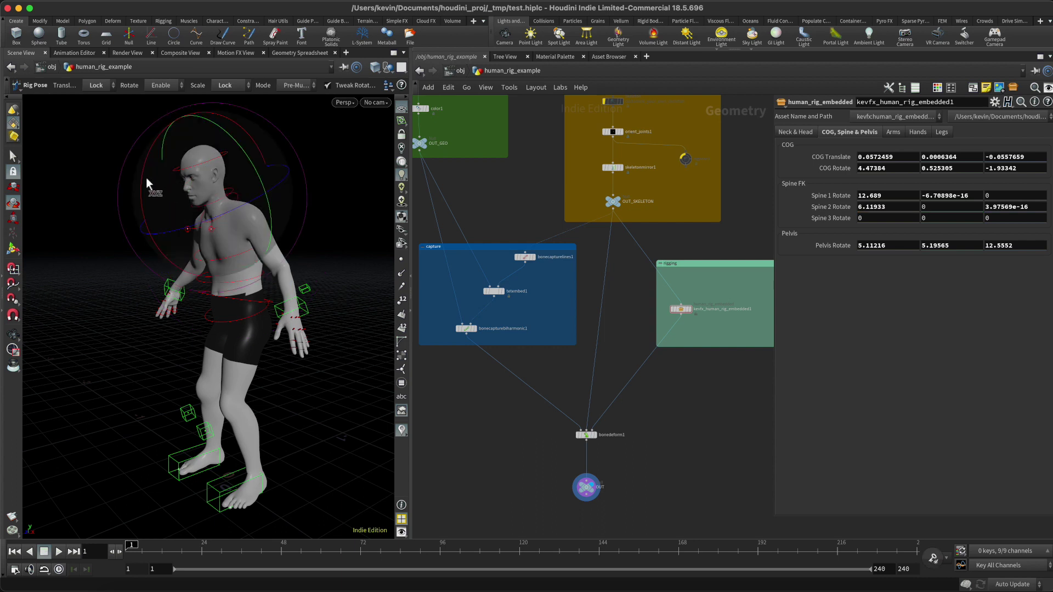
left_click(235, 154)
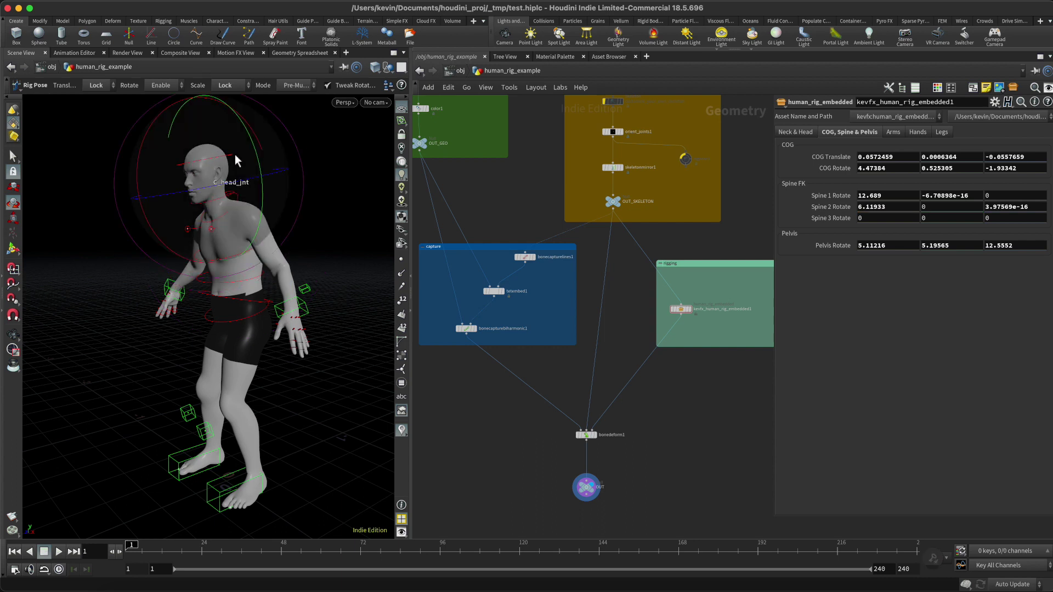
left_click_drag(140, 156, 161, 123)
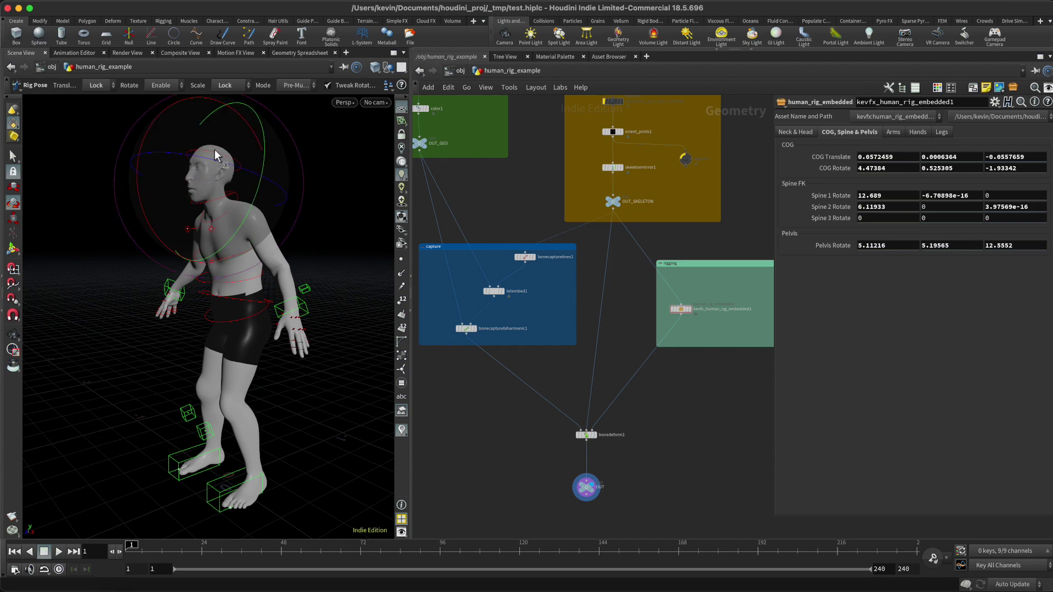
key("Escape")
left_click_drag(299, 247, 260, 268)
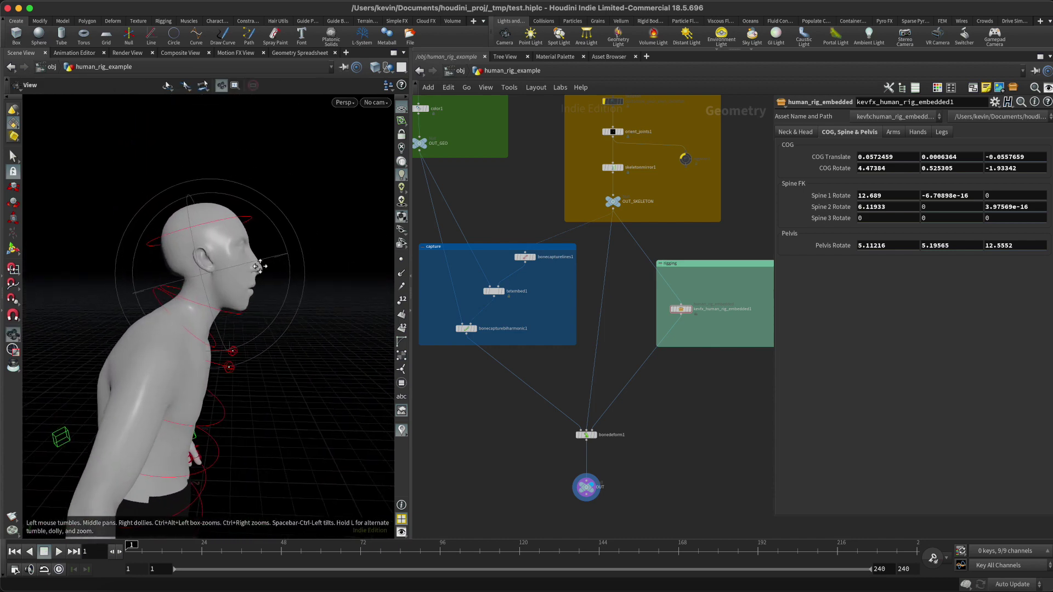
middle_click_drag(260, 267, 287, 305)
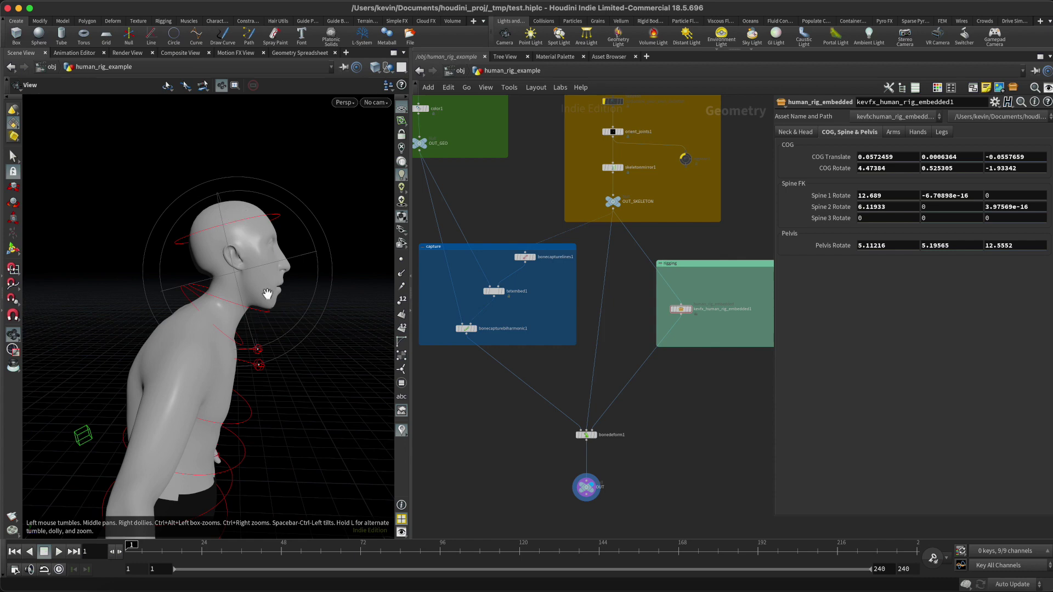
middle_click_drag(304, 381, 301, 285)
right_click_drag(301, 285, 287, 358)
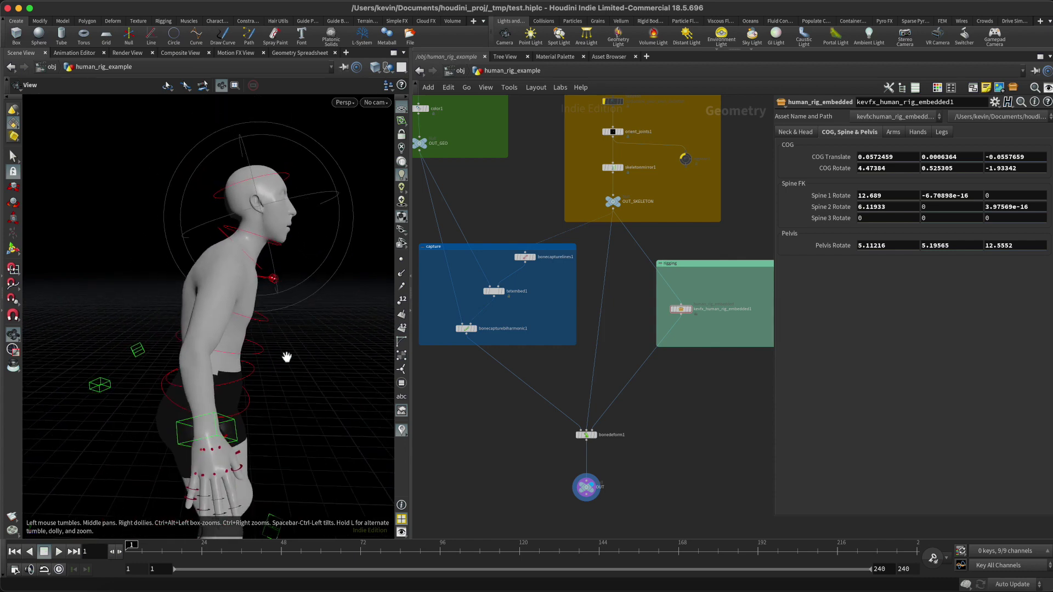
Step: Move the bonedeform1 node and its OUT node lower, and extend the bottom of the capture network box for another node
middle_click_drag(287, 357, 317, 278)
left_click_drag(318, 278, 311, 314)
middle_click_drag(311, 313, 297, 329)
left_click_drag(297, 329, 230, 350)
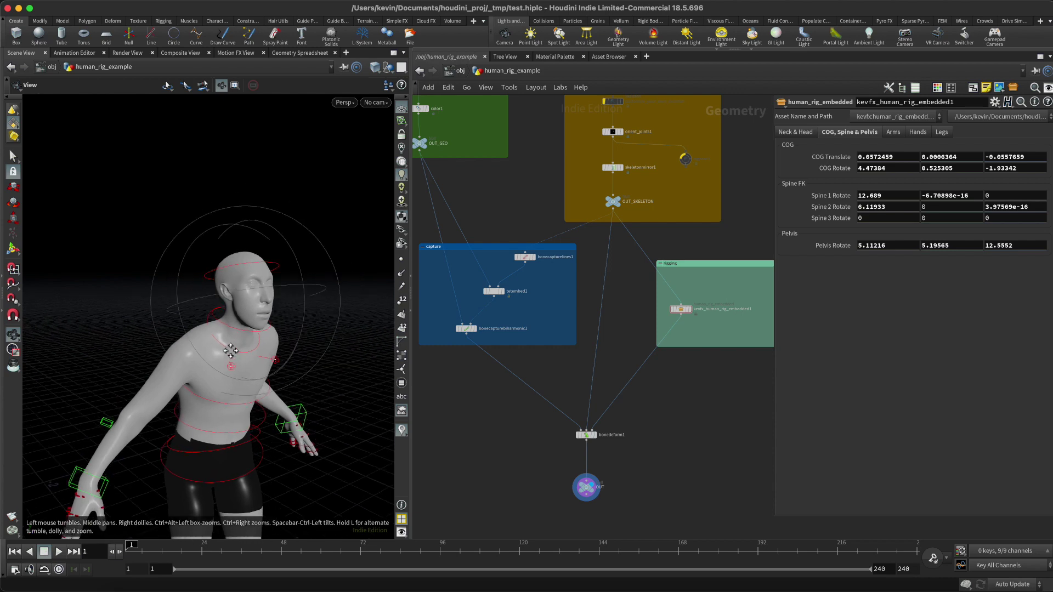
middle_click_drag(230, 350, 220, 369)
left_click(592, 436)
left_click_drag(595, 436, 605, 484, "shift")
left_click_drag(542, 346, 542, 396)
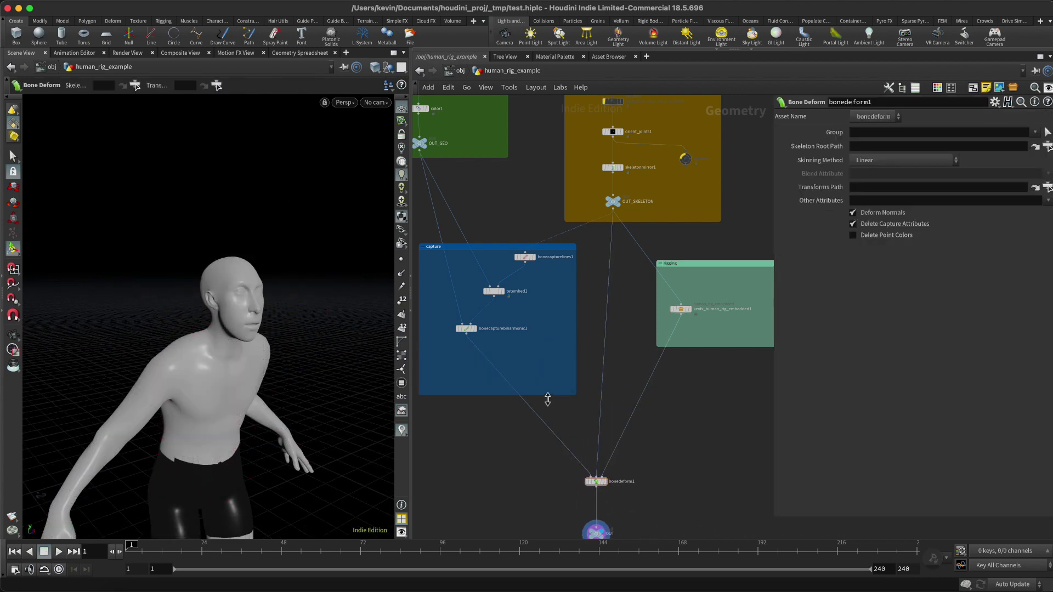
Step: Insert a Capture Layer Paint node below bonecapturebiharmonic1, on the connection to bonedeform1
scroll(468, 288, "up", 3)
middle_click_drag(463, 279, 483, 265)
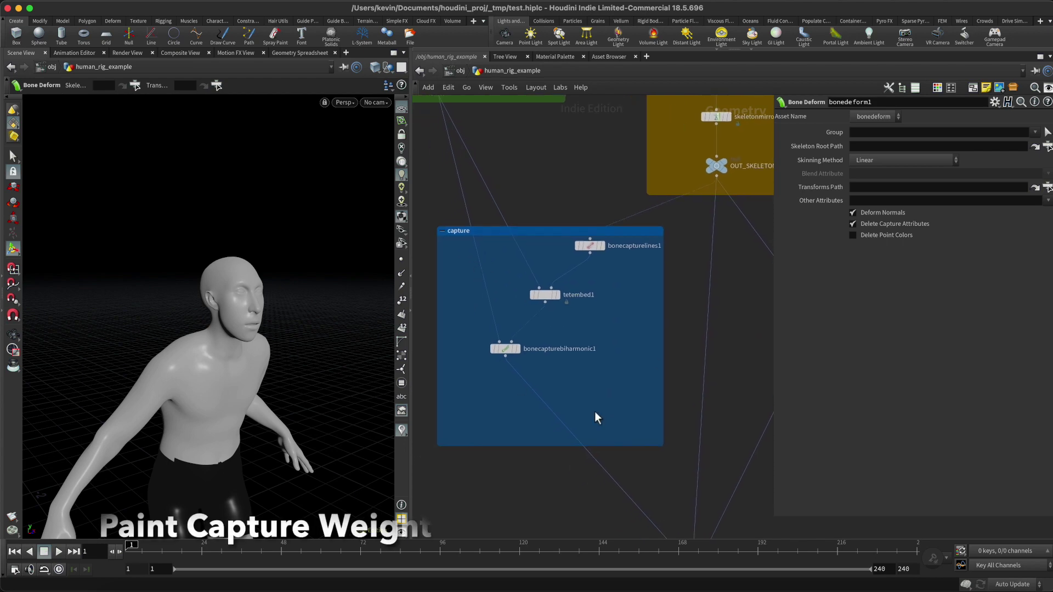
left_click(541, 398)
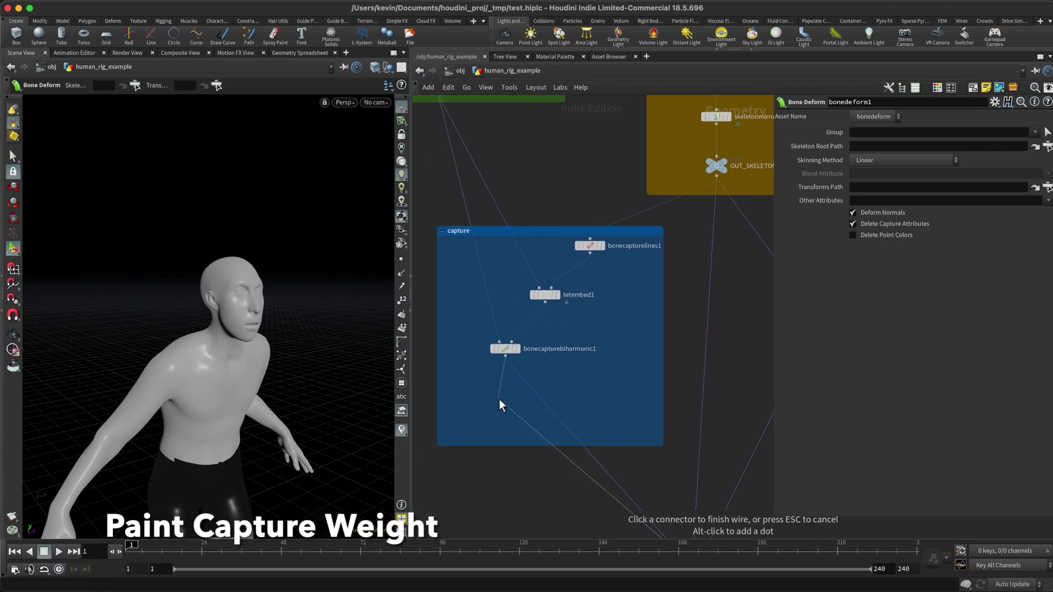
key("Tab")
type("capu")
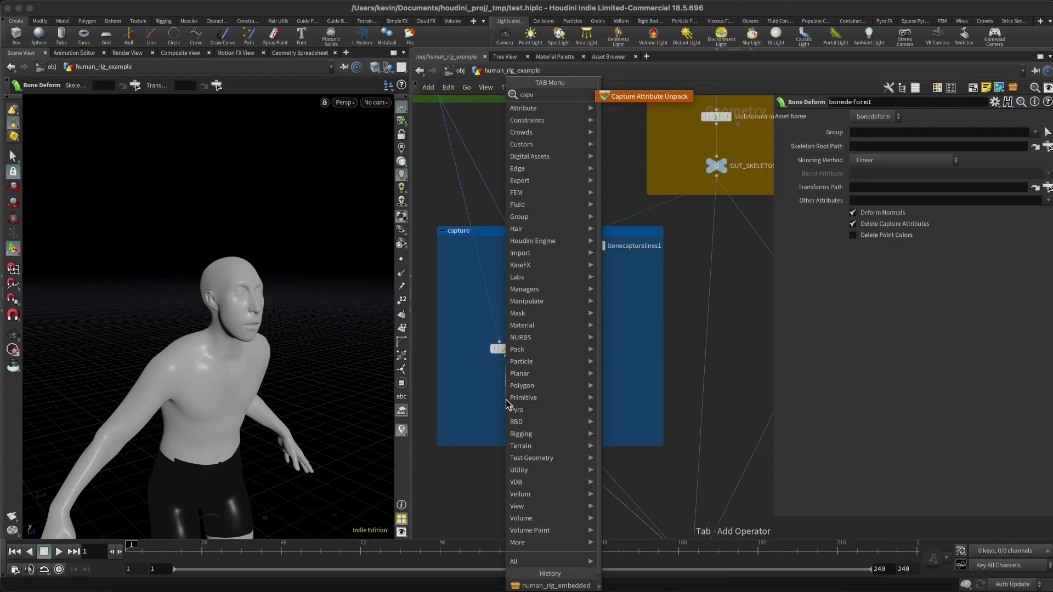
key("BackSpace")
key("BackSpace")
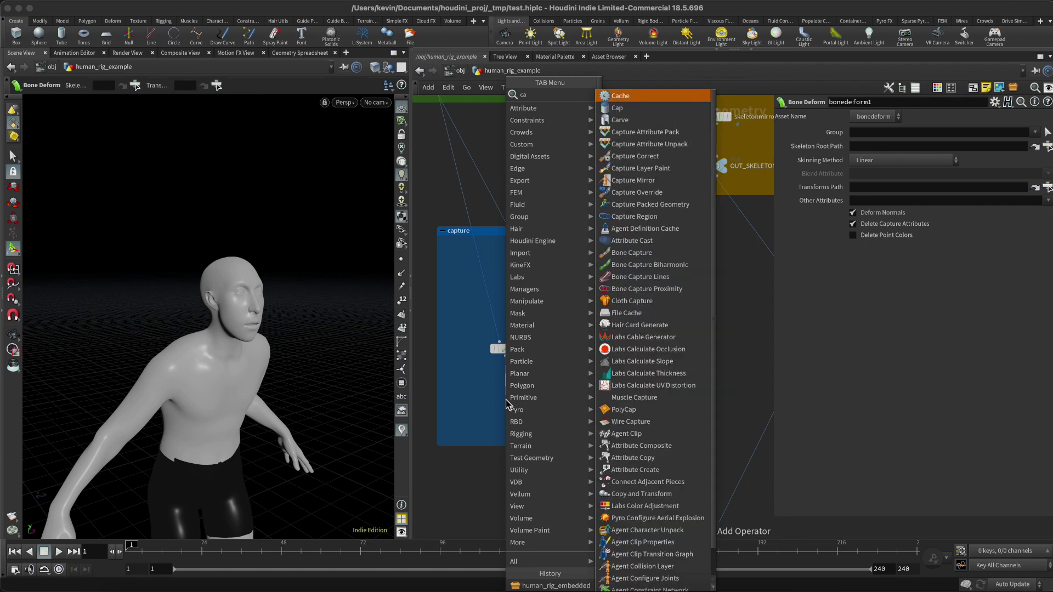
type("pt")
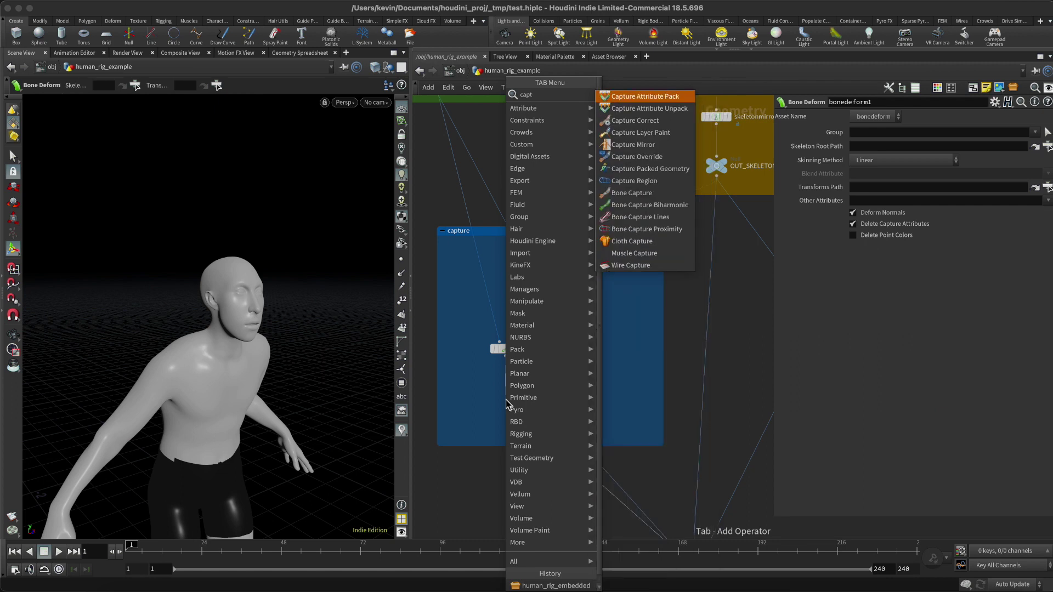
type("urela")
key("Return")
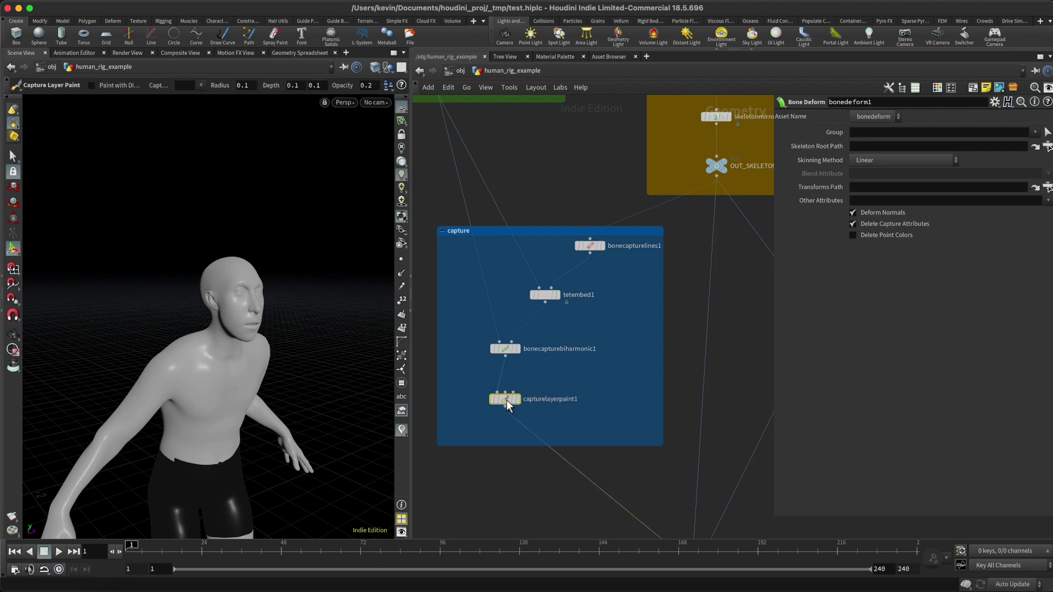
Step: Select the capturelayerpaint1 node and set its capture region to C_head_jnt
left_click(506, 399)
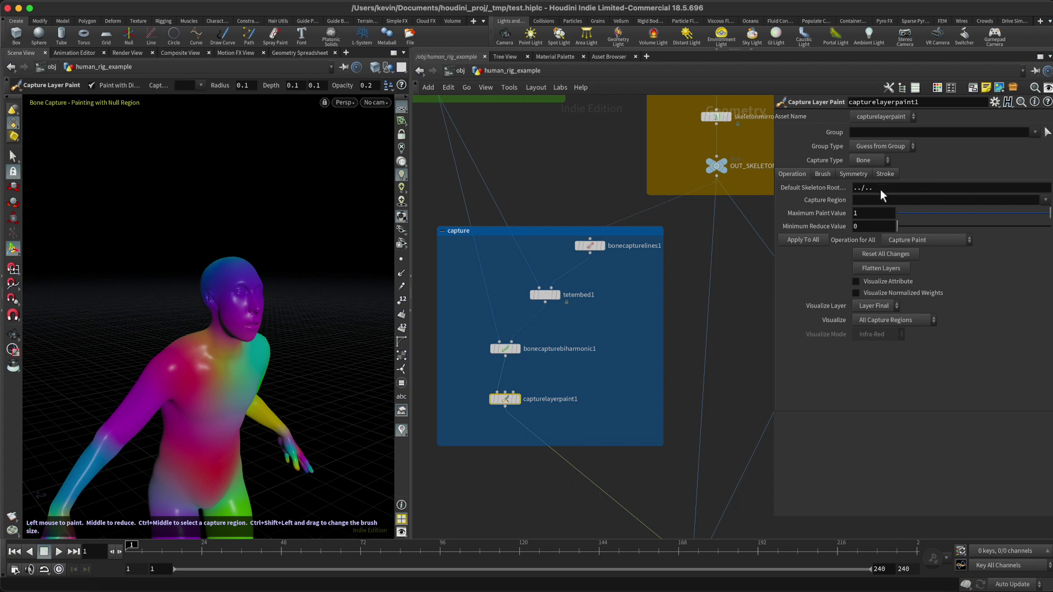
left_click(1048, 201)
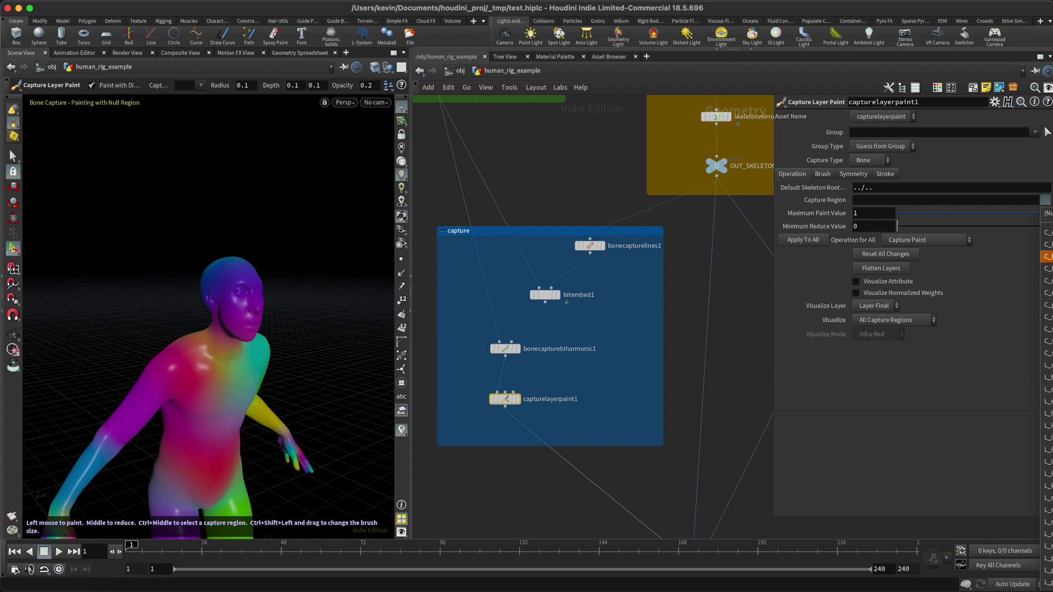
left_click(1047, 239)
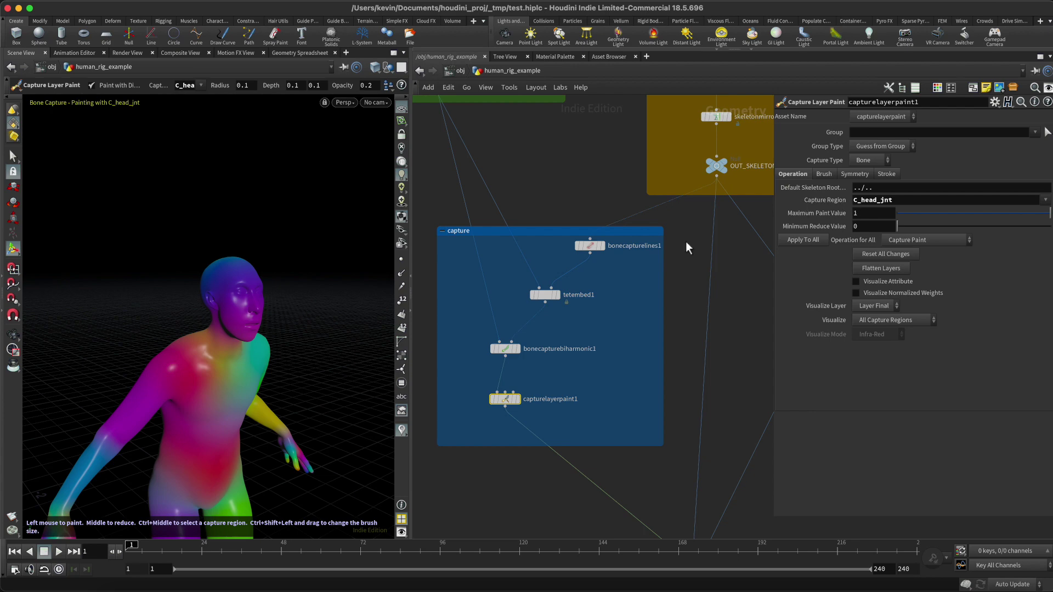
Step: Set the capture paint visualization to Selected Capture Region and inspect the head weights in profile
key("Escape")
mouse_move(305, 322)
left_mouse_down()
mouse_move(329, 323)
mouse_move(282, 329)
mouse_move(282, 290)
mouse_move(319, 306)
mouse_move(231, 392)
left_mouse_up()
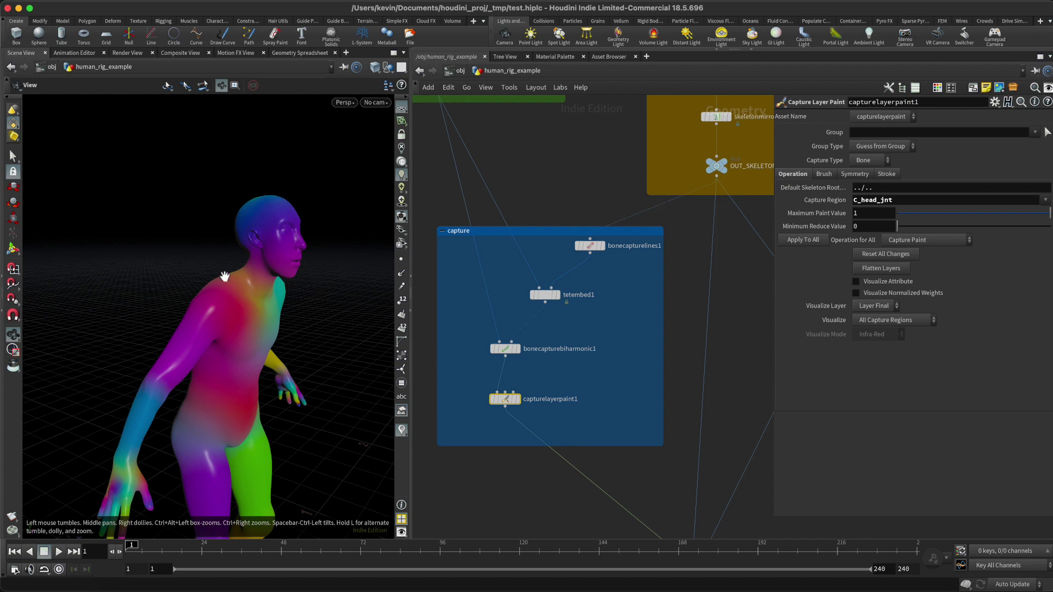
key("Return")
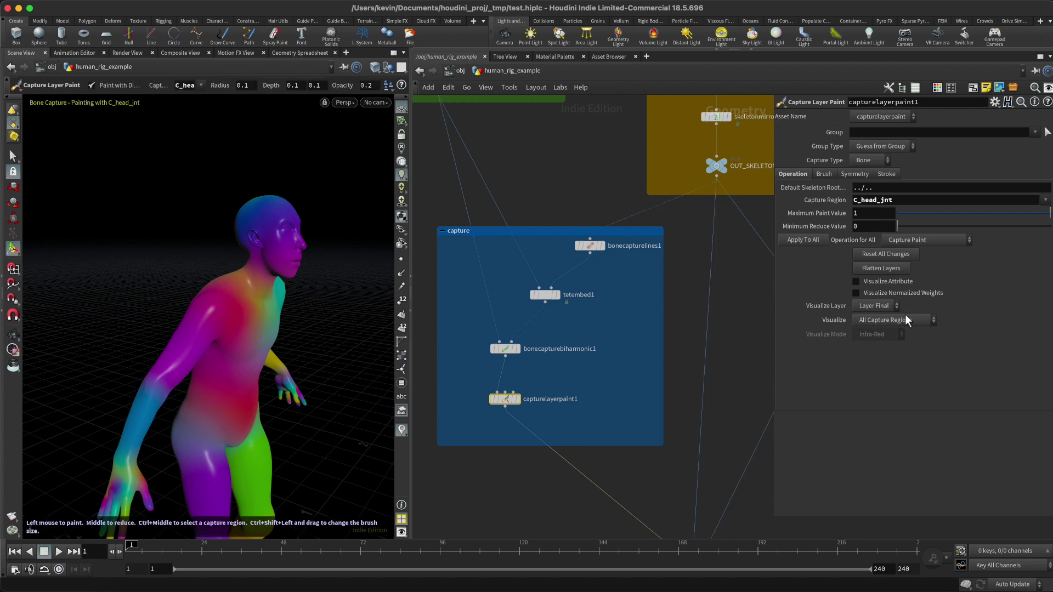
left_click(895, 320)
left_click(897, 321)
left_click(888, 318)
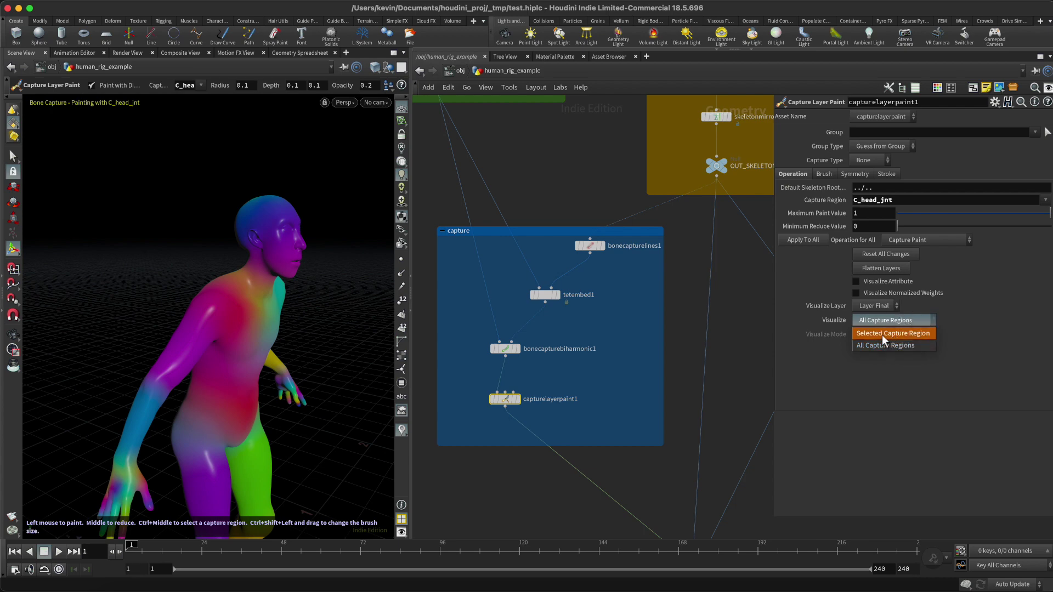
left_click(883, 335)
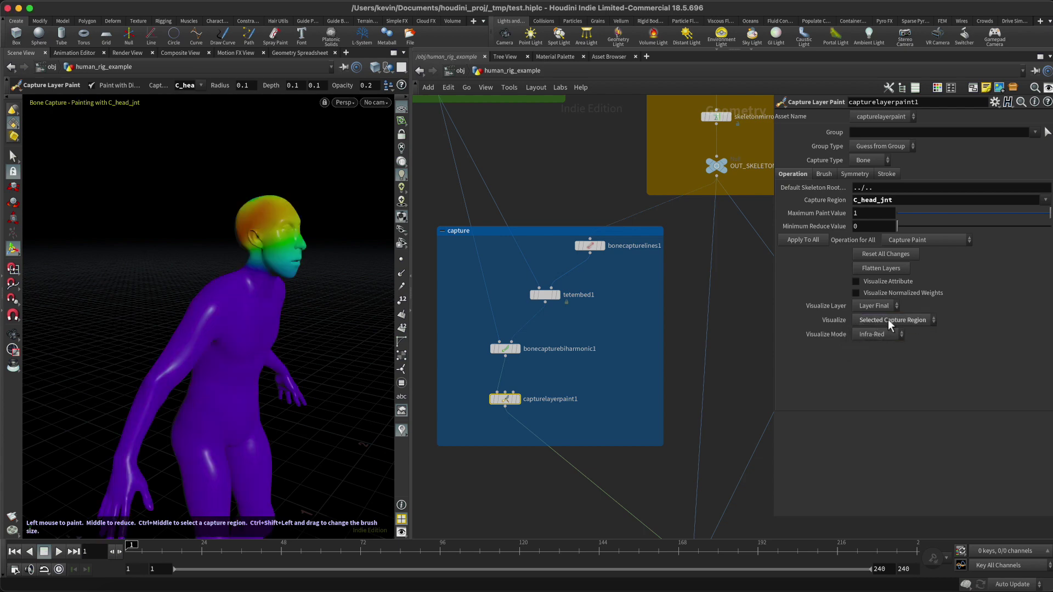
key("Escape")
mouse_move(315, 277)
left_mouse_down()
mouse_move(252, 282)
mouse_move(308, 282)
mouse_move(232, 221)
left_mouse_up()
mouse_move(303, 296)
left_mouse_down("alt")
mouse_move(369, 294)
mouse_move(329, 277)
mouse_move(347, 301)
left_mouse_up("alt")
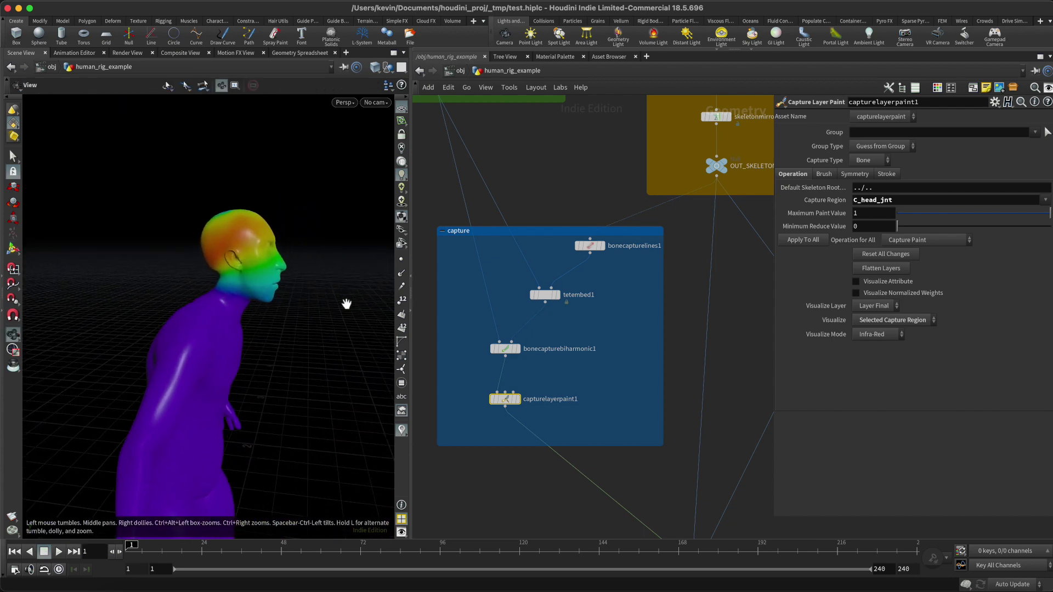
key("Return")
mouse_move(202, 243)
left_mouse_down()
mouse_move(228, 235)
mouse_move(215, 237)
mouse_move(245, 240)
mouse_move(223, 238)
mouse_move(227, 249)
mouse_move(245, 246)
mouse_move(209, 238)
mouse_move(246, 221)
left_mouse_up()
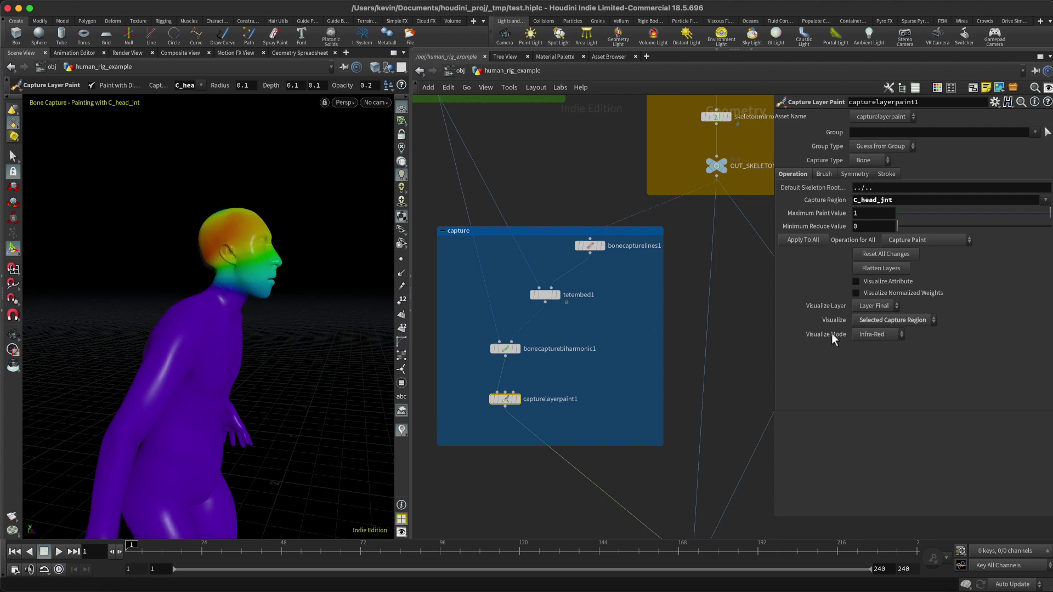
Step: Preview the head weights in Grayscale visualize mode, and return to Infra-Red
left_click(872, 335)
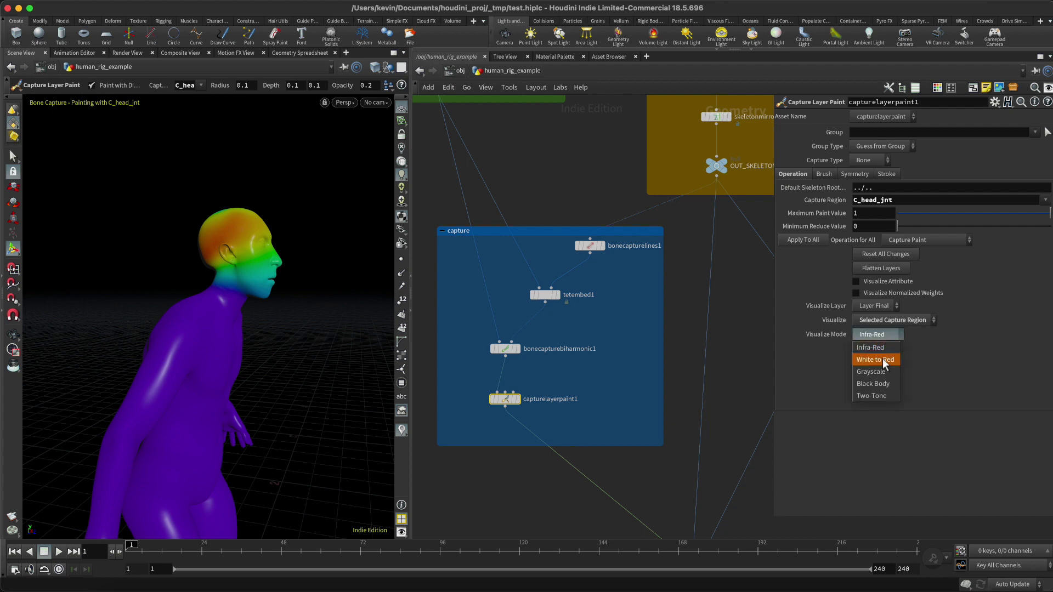
left_click(873, 363)
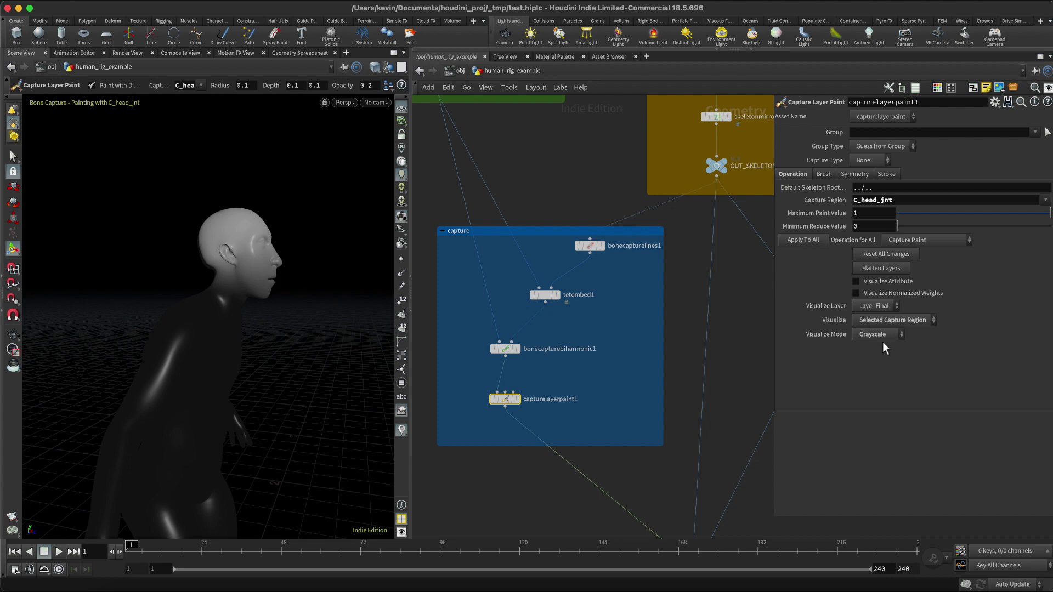
key("Escape")
mouse_move(341, 341)
left_mouse_down()
mouse_move(269, 329)
mouse_move(310, 328)
left_mouse_up()
key("Return")
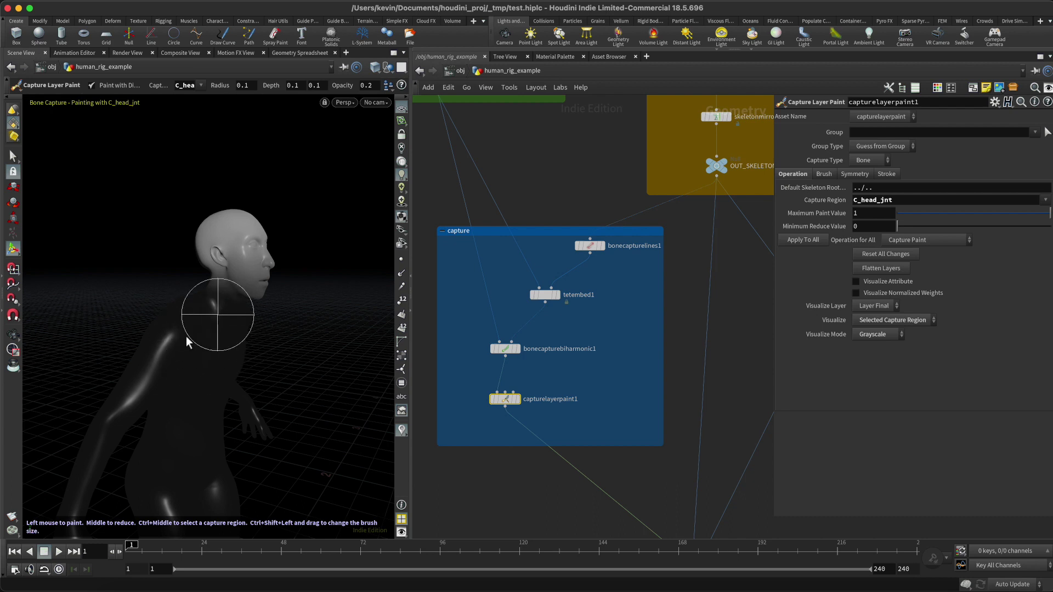
left_click(888, 334)
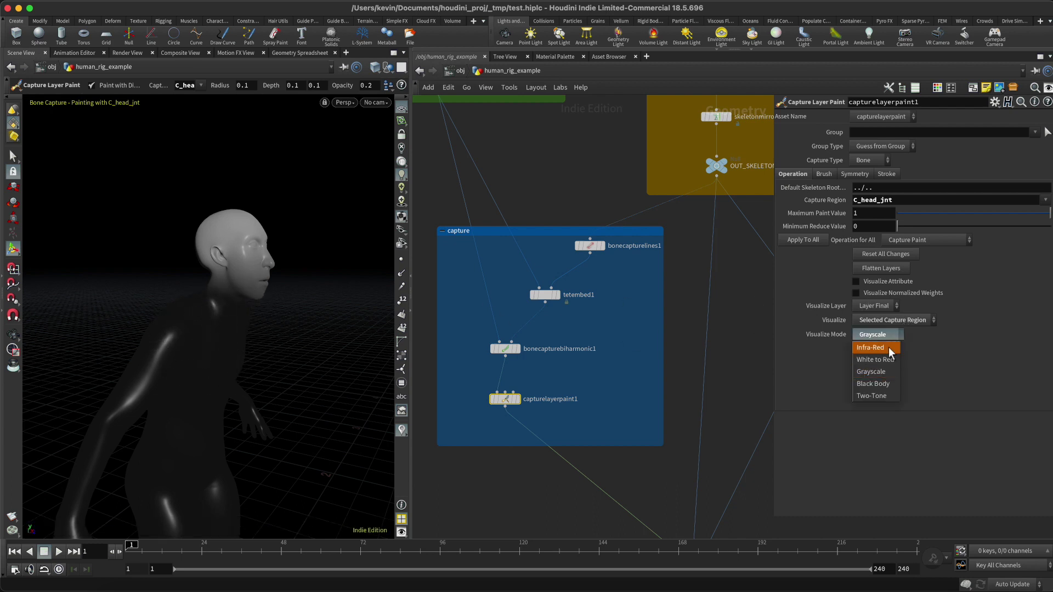
left_click(882, 349)
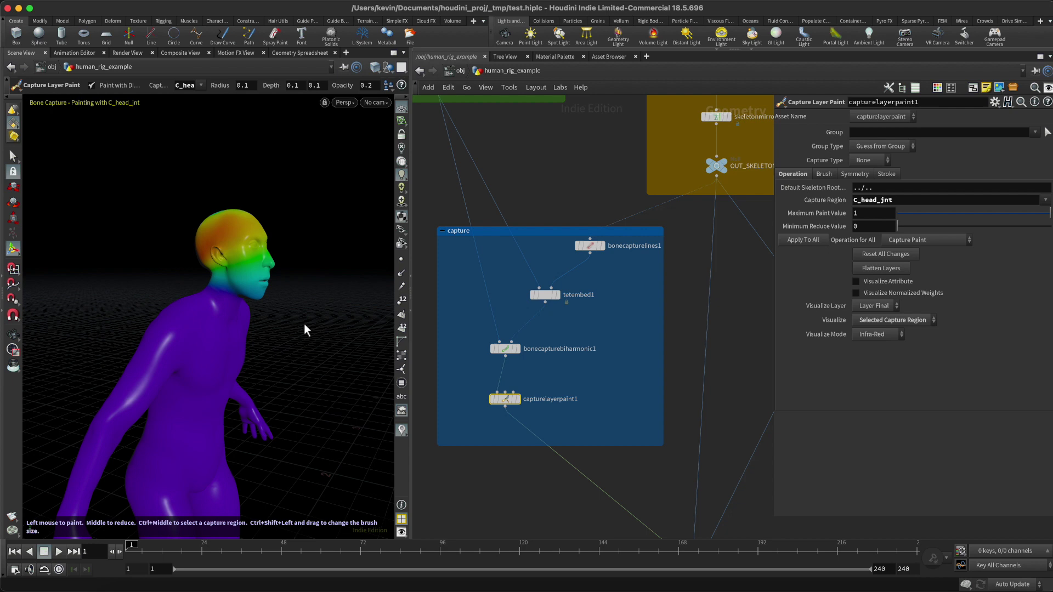
Step: Review the Capture Layer Paint node's brush and symmetry settings
left_click(826, 174)
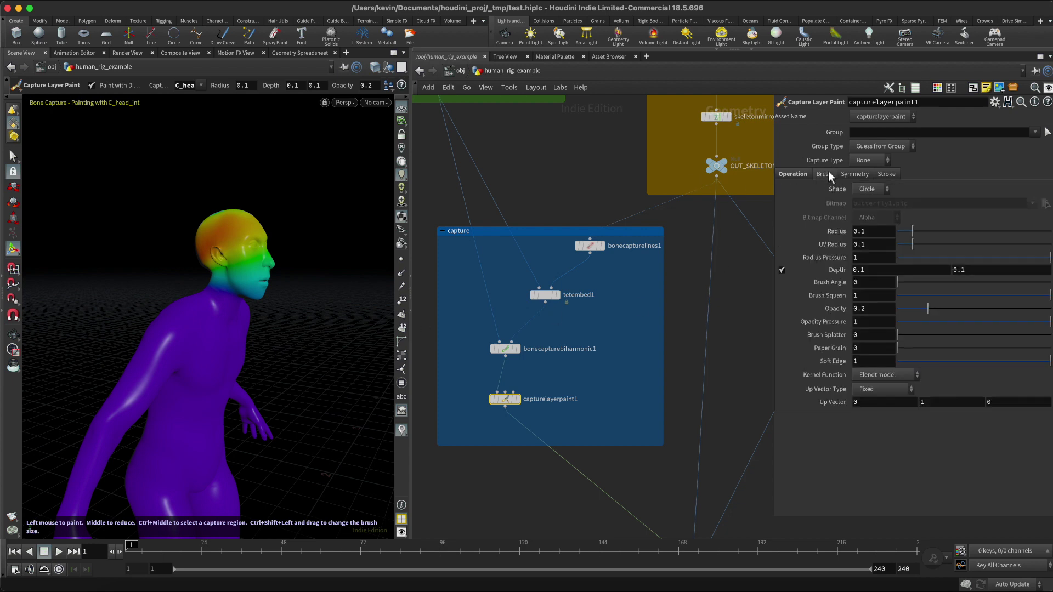
left_click(857, 174)
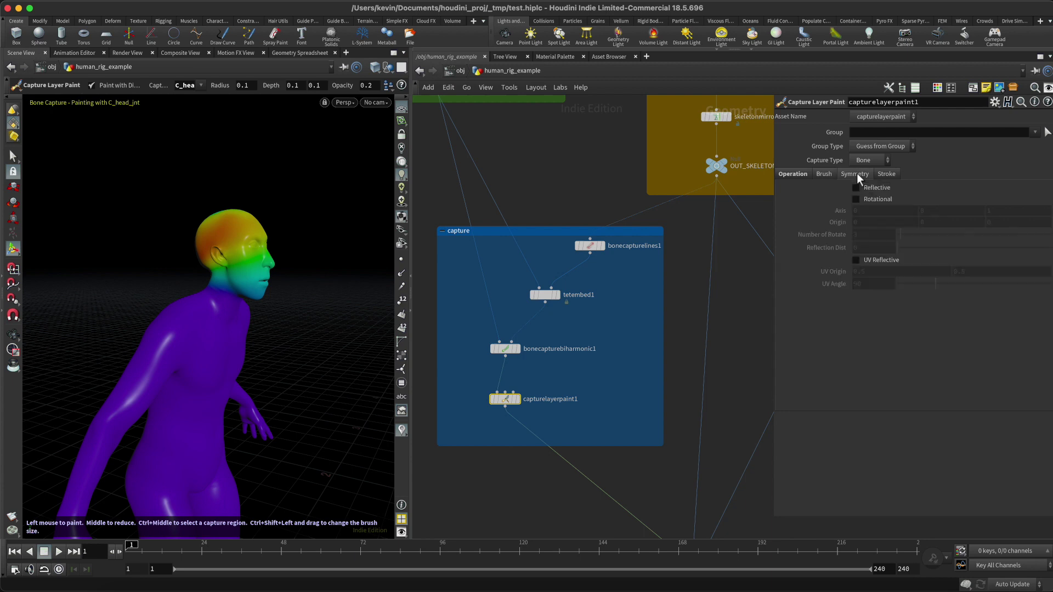
left_click(825, 176)
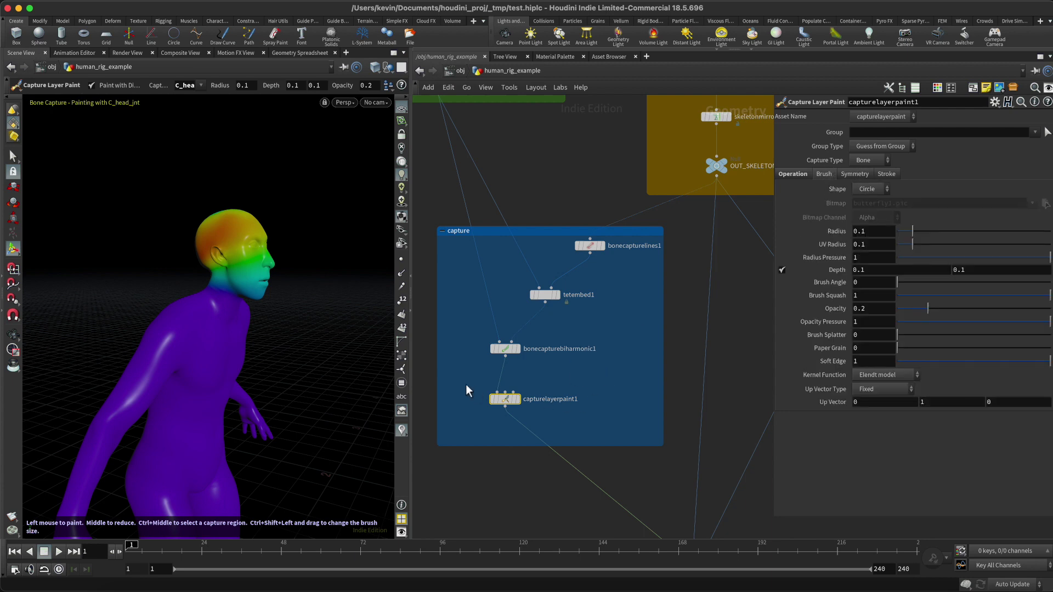
Step: Display the capturelayerpaint1 node's own output in the viewport in place of the OUT result
key("h")
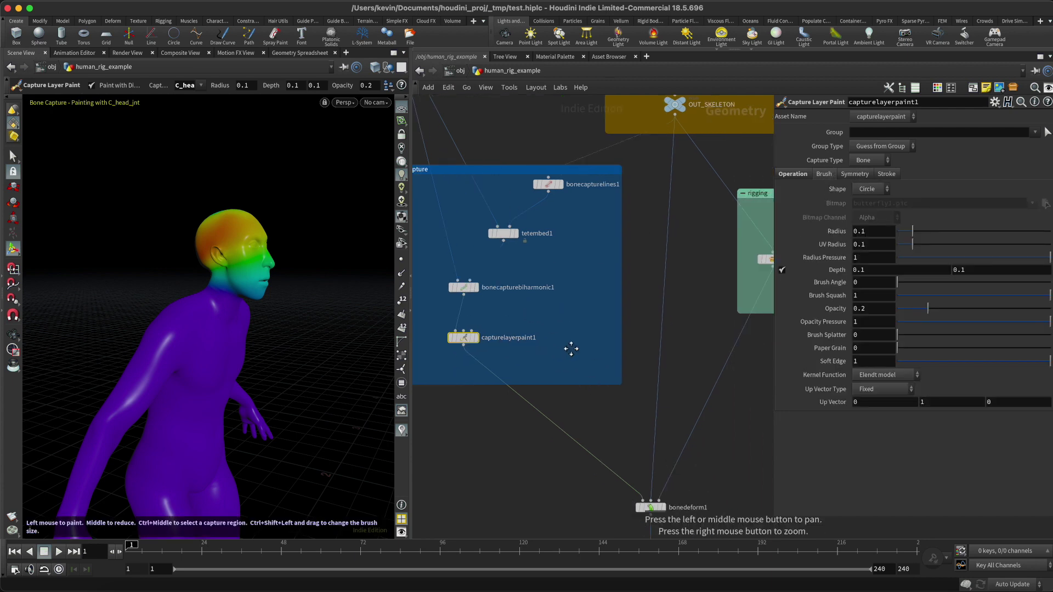
right_click_drag(628, 391, 684, 367)
middle_click_drag(638, 293, 630, 332)
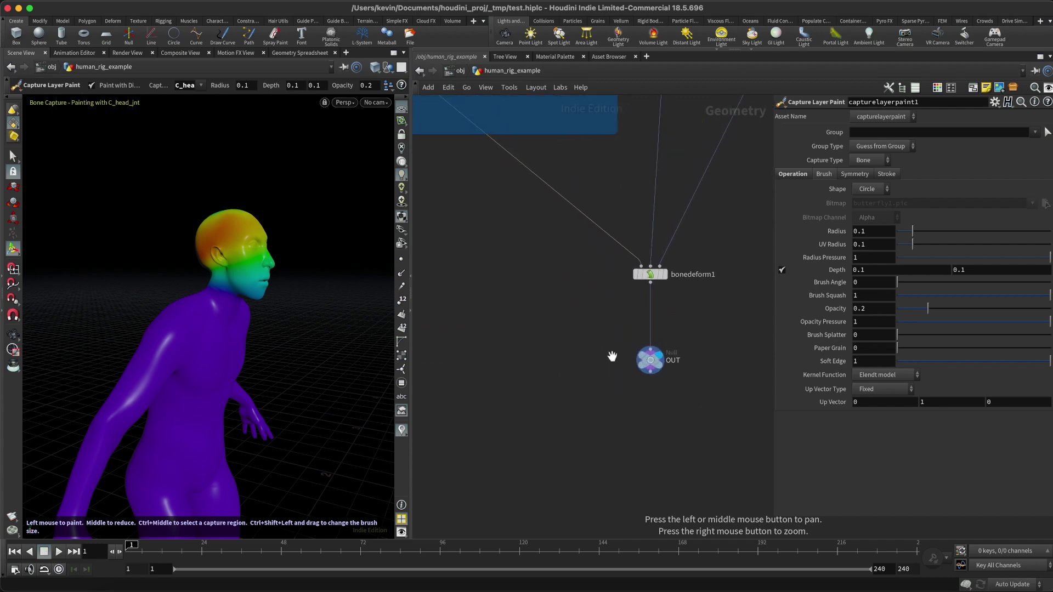
key("Escape")
mouse_move(296, 341)
left_mouse_down()
mouse_move(236, 343)
mouse_move(216, 283)
left_mouse_up()
left_click_drag(283, 386, 281, 260)
middle_click_drag(297, 285, 285, 334)
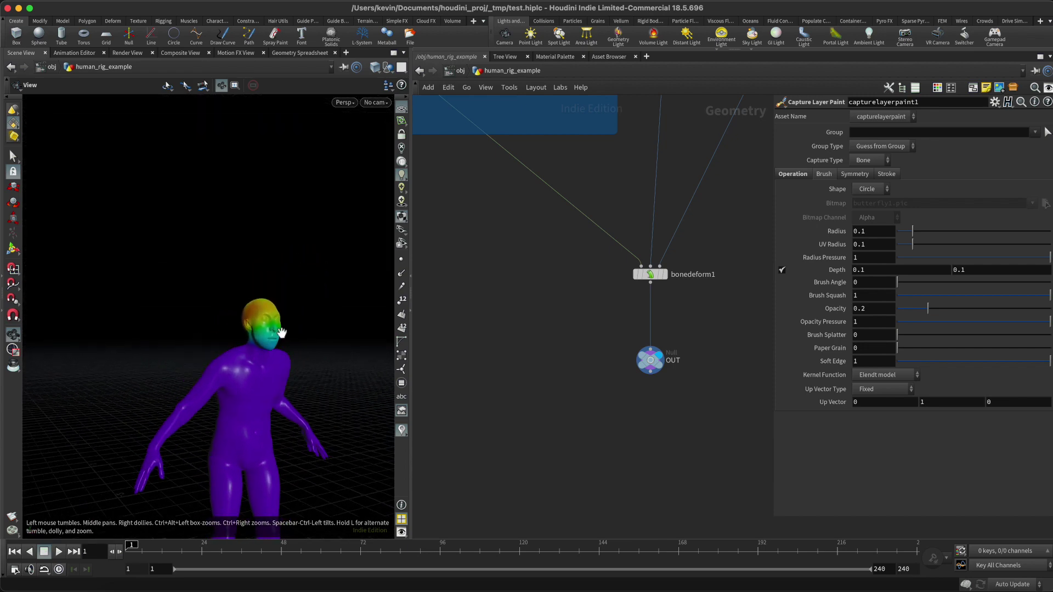
middle_click_drag(492, 120, 567, 291)
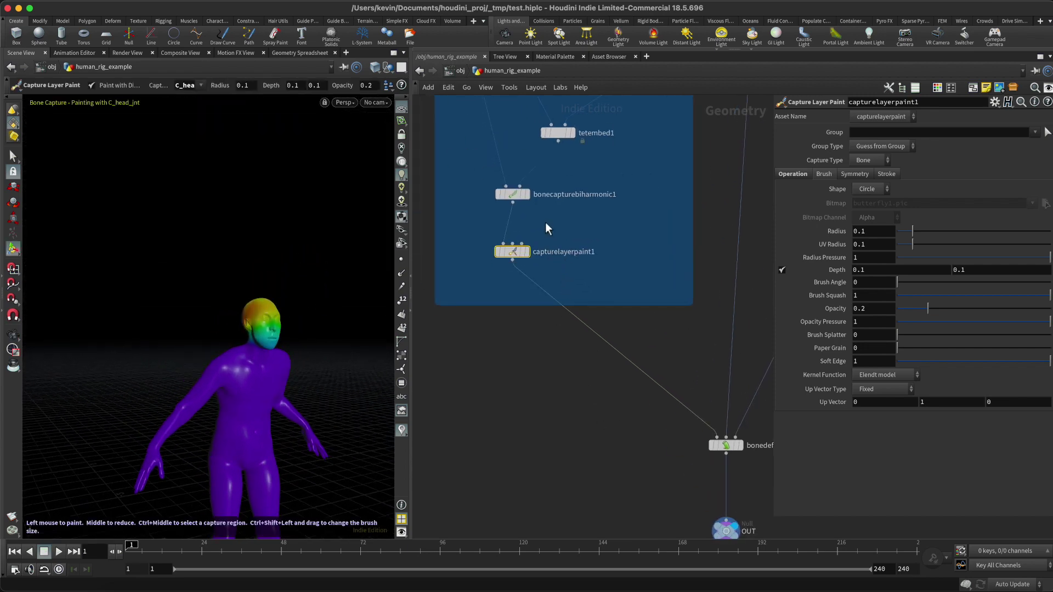
scroll(545, 222, "up", 3)
left_click(519, 266)
mouse_move(341, 328)
left_mouse_down("alt")
mouse_move(301, 343)
mouse_move(302, 360)
left_mouse_up("alt")
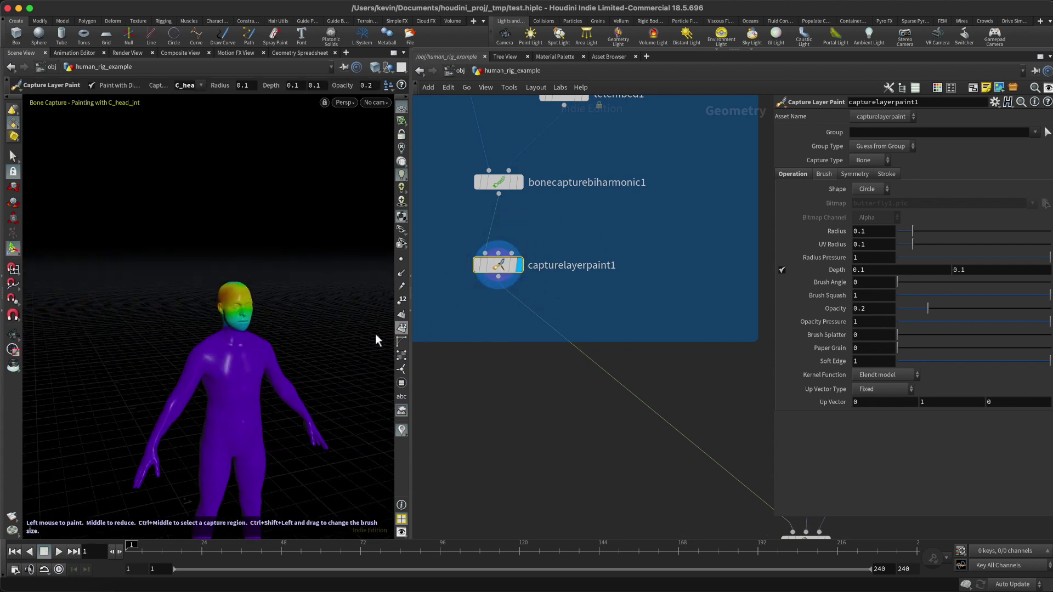
Step: Examine the C_head_jnt weights on the undeformed head and neck up close
right_click_drag(308, 329, 228, 355, "alt")
middle_click_drag(299, 352, 290, 285, "alt")
left_click_drag(288, 233, 250, 255, "alt")
left_click_drag(294, 328, 305, 371)
right_click_drag(250, 275, 323, 260)
left_click_drag(324, 261, 376, 223)
right_click_drag(362, 247, 329, 324)
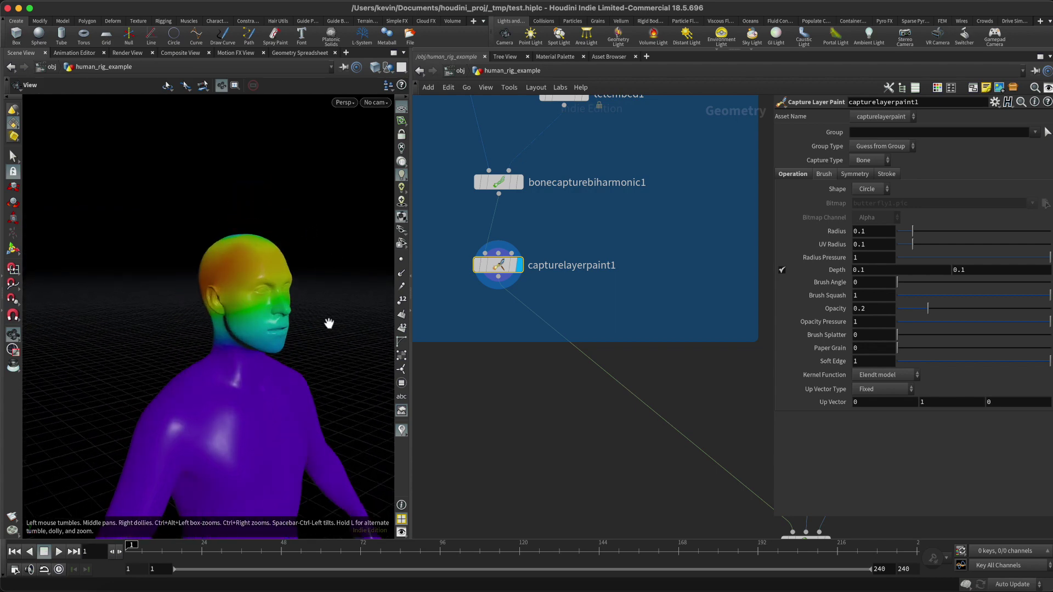
key("Return")
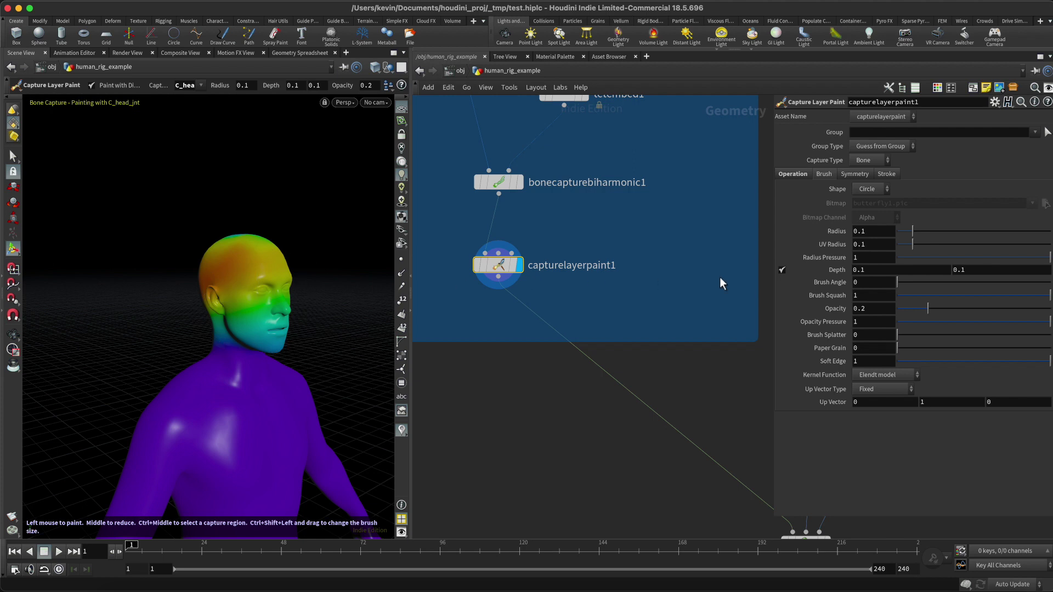
Step: Display the OUT node's deformed result again and examine the head weights on the posed body in profile
left_click_drag(573, 433, 471, 254, "alt")
left_click_drag(573, 369, 507, 369, "alt")
left_click_drag(565, 439, 683, 514)
left_click_drag(316, 387, 388, 320)
left_click_drag(520, 320, 647, 391, "alt")
scroll(607, 277, "down", 3)
left_click_drag(562, 171, 471, 210)
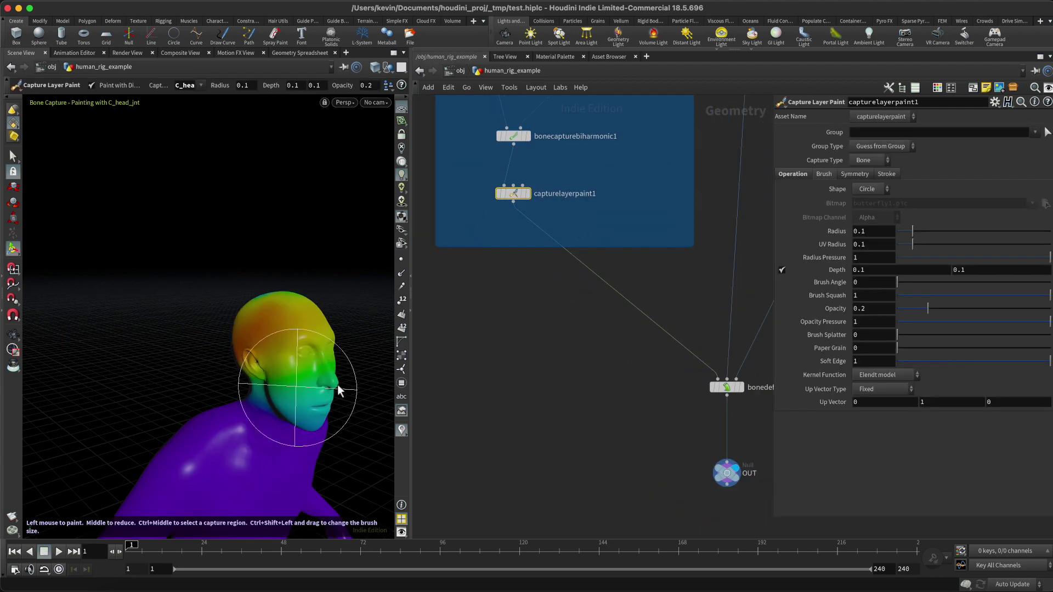
left_click_drag(244, 406, 274, 393, "alt")
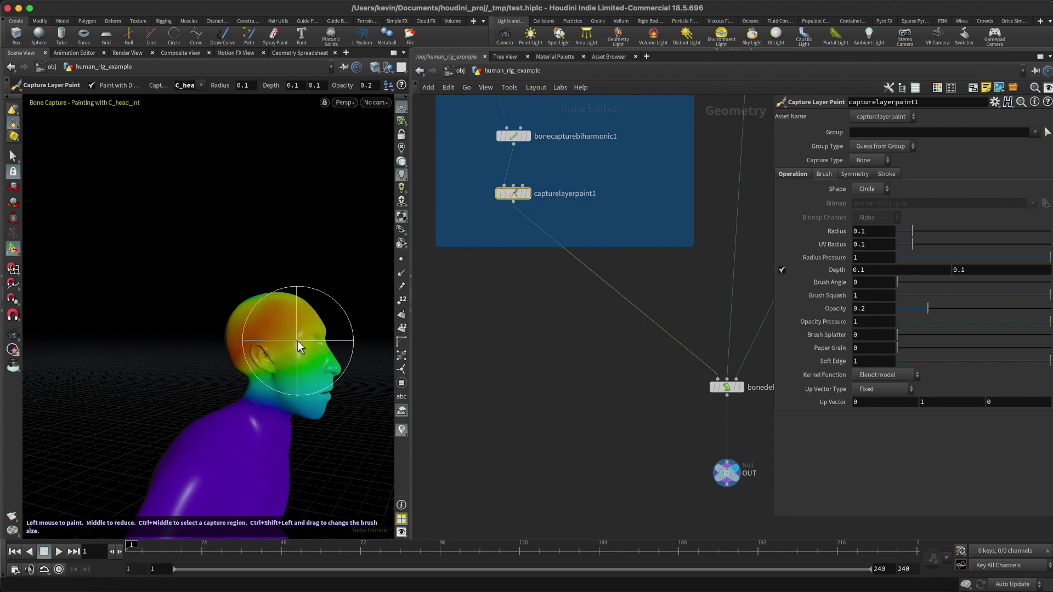
left_click_drag(285, 335, 292, 327)
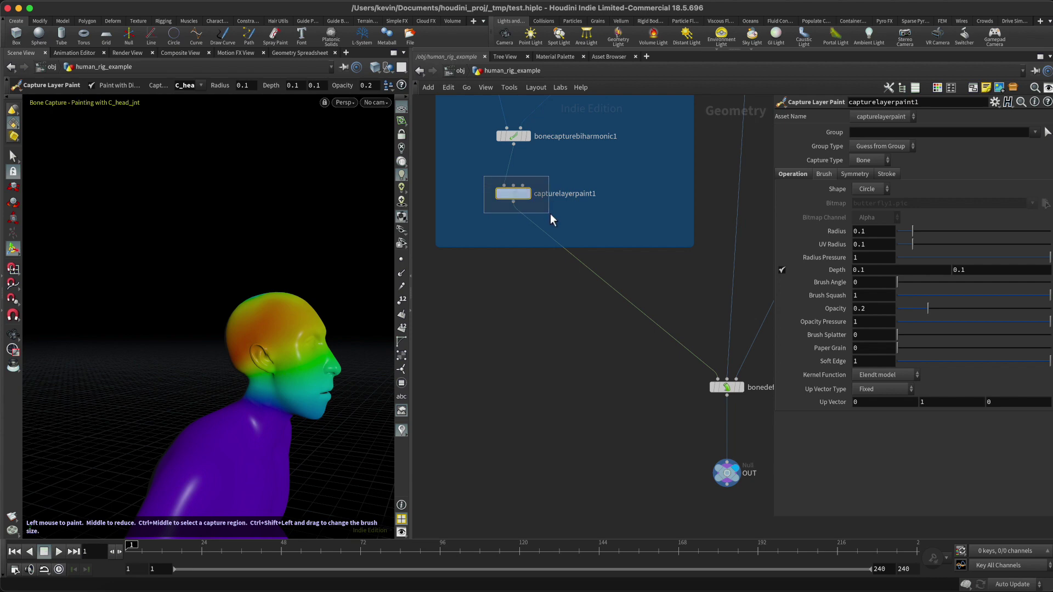
Step: Display the capturelayerpaint1 node's own output and bring up its paint brush on the undeformed head
left_click_drag(551, 212, 551, 213)
key("Escape")
mouse_move(187, 318)
left_mouse_down()
mouse_move(277, 305)
mouse_move(147, 300)
mouse_move(299, 299)
mouse_move(308, 310)
mouse_move(296, 317)
left_mouse_up()
key("Return")
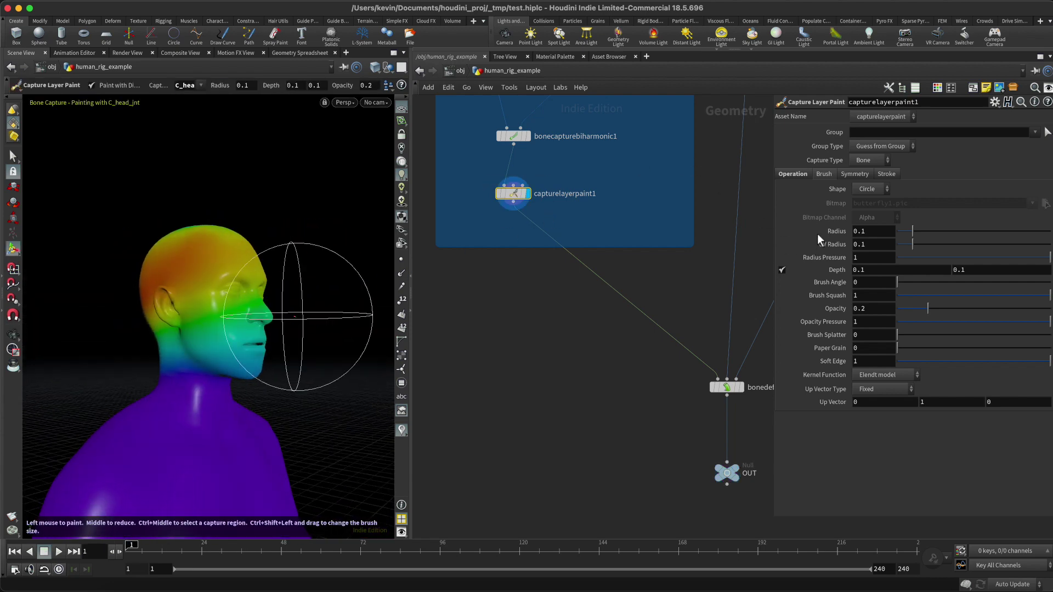
Step: Enable reflective symmetry for the Capture Layer Paint brush and return to its operation settings
left_click(849, 174)
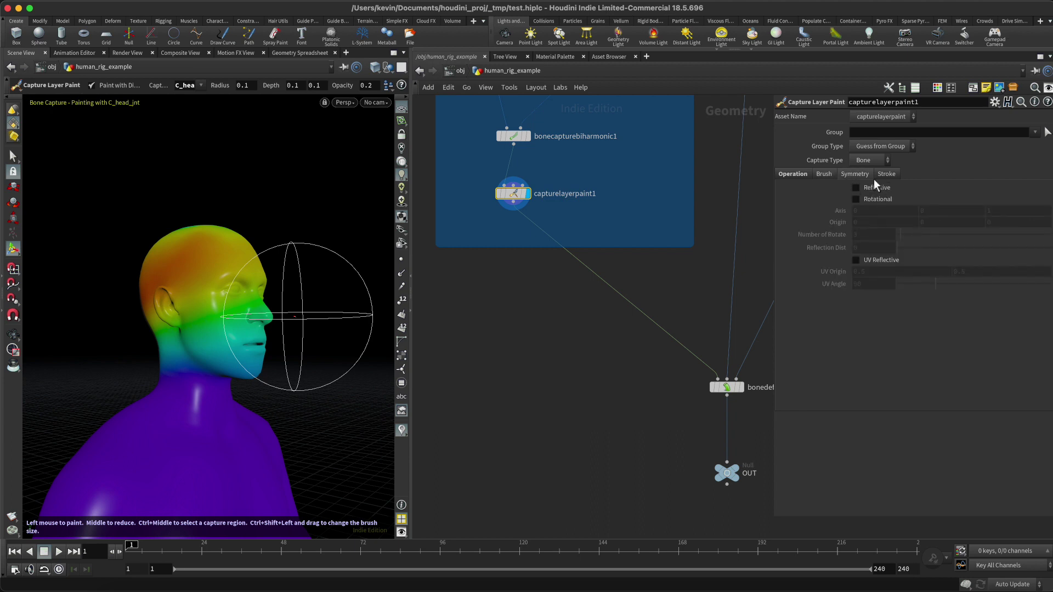
left_click(887, 186)
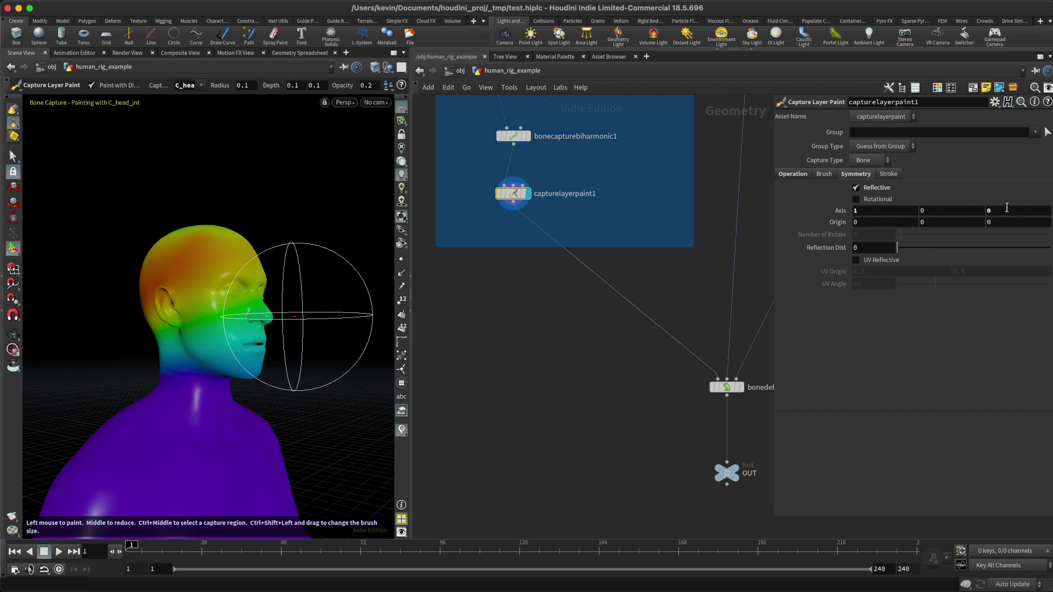
left_click(797, 175)
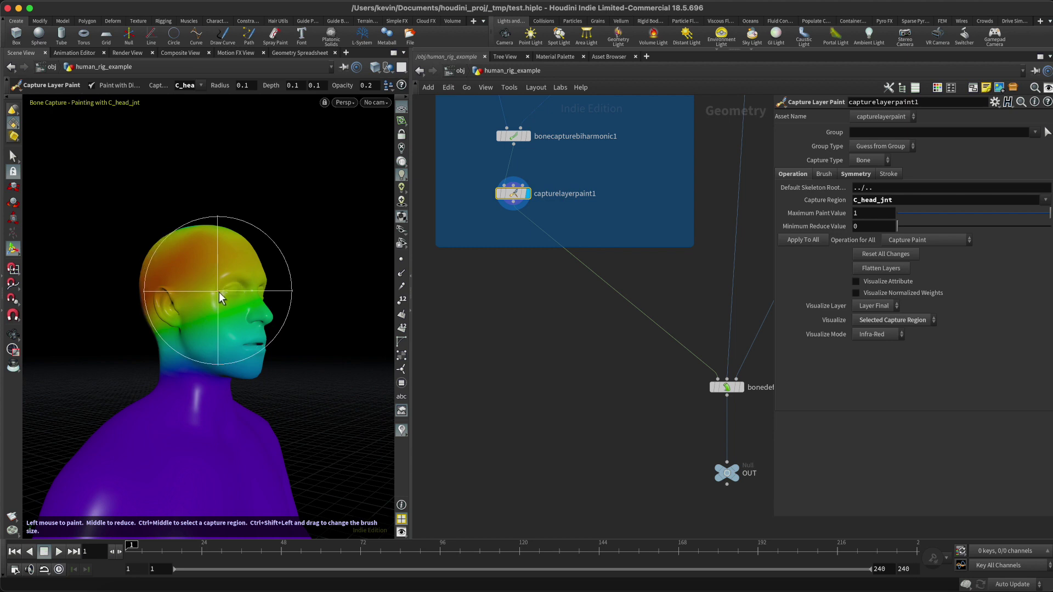
Step: Shrink the brush radius to about 0.04 and paint full C_head_jnt weight over the face and side of the head
middle_click_drag(219, 292, 235, 298)
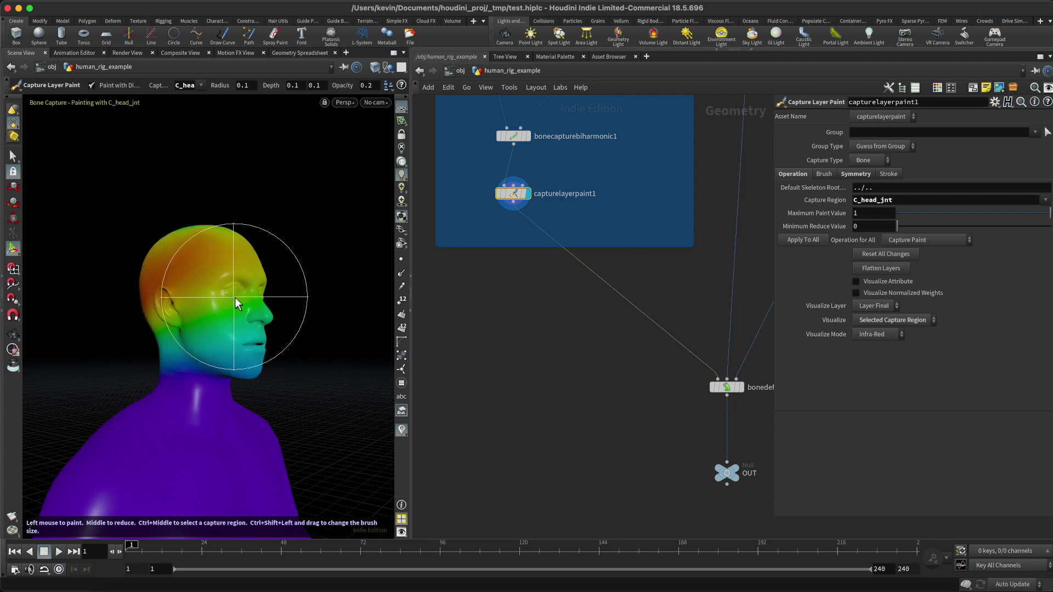
mouse_move(235, 297)
left_mouse_down("ctrl+shift")
mouse_move(212, 298)
mouse_move(246, 299)
mouse_move(206, 298)
mouse_move(235, 298)
mouse_move(215, 298)
left_mouse_up("ctrl+shift")
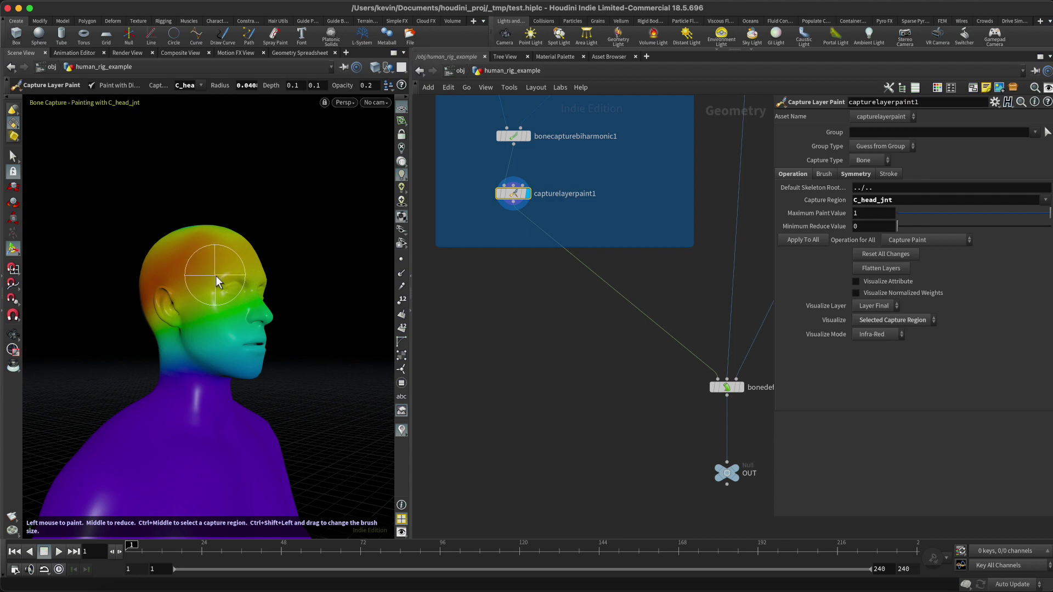
right_click(215, 275)
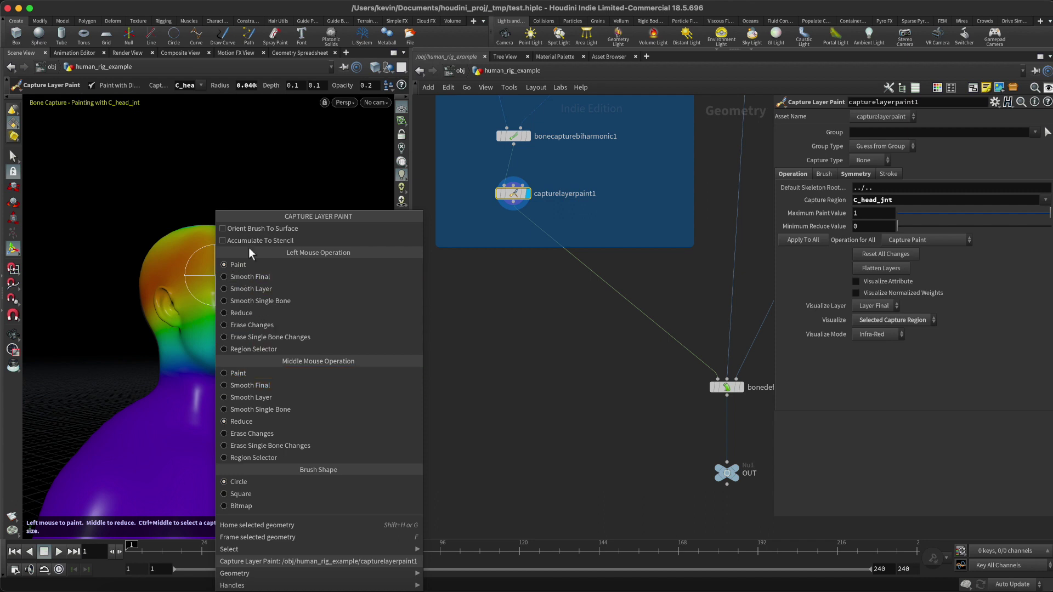
left_click(275, 206)
left_click_drag(221, 284, 198, 290)
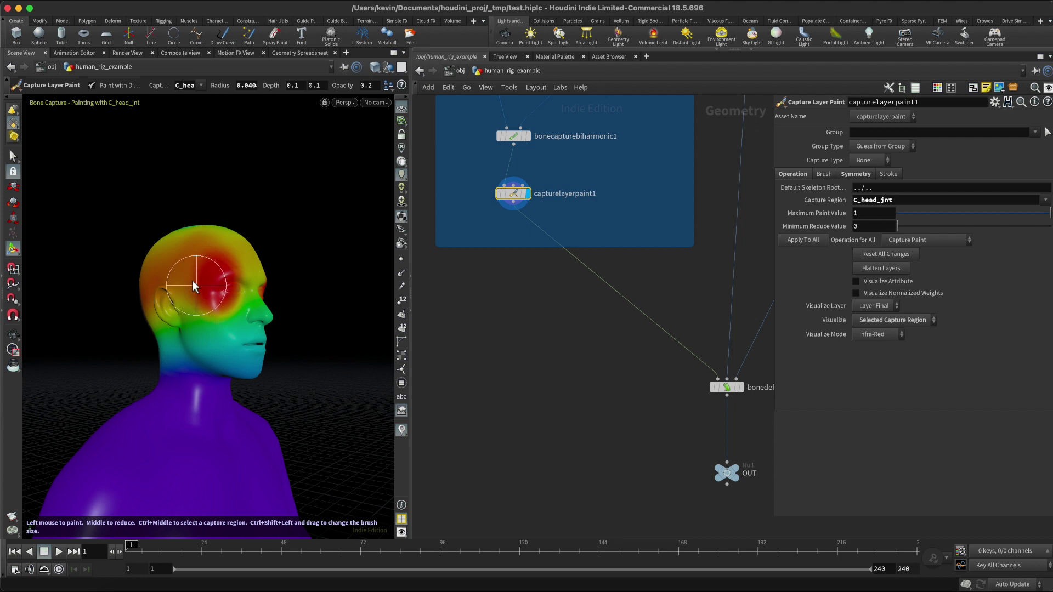
mouse_move(253, 327)
left_mouse_down()
mouse_move(267, 334)
mouse_move(221, 359)
left_mouse_up()
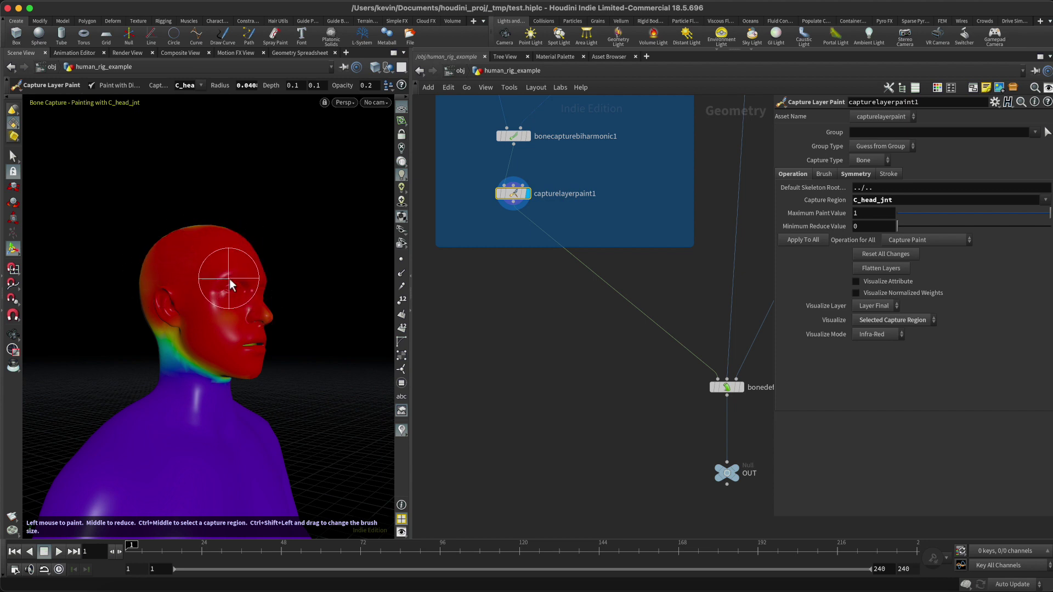
Step: Paint full C_head_jnt weight over the remaining areas on the crown and back of the head
left_click_drag(233, 289, 304, 303, "alt")
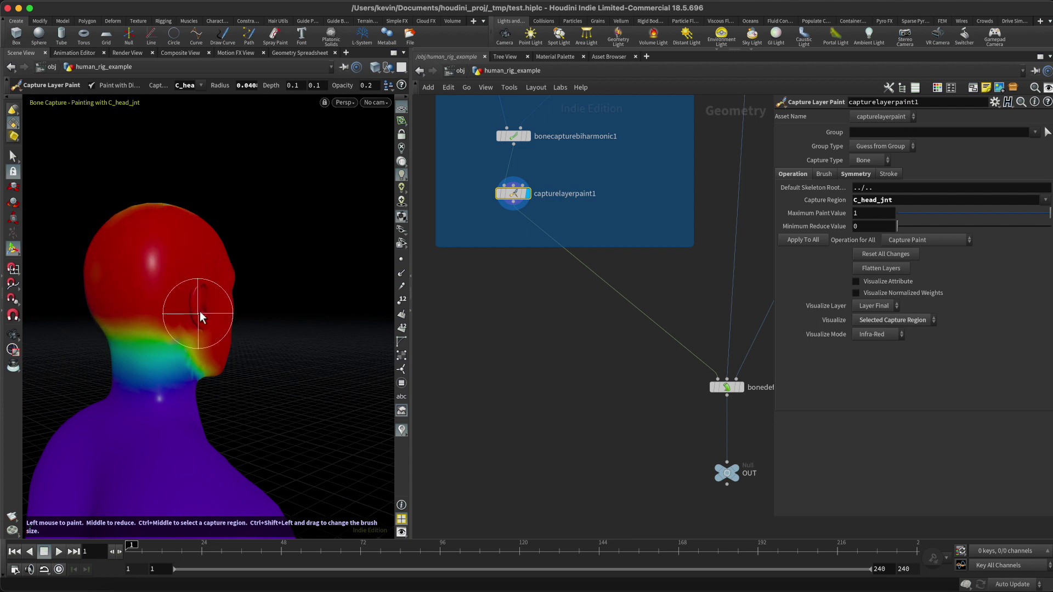
key("Escape")
mouse_move(196, 297)
left_mouse_down()
mouse_move(157, 280)
mouse_move(274, 295)
mouse_move(276, 286)
left_mouse_up()
key("Return")
mouse_move(202, 287)
left_mouse_down()
mouse_move(214, 279)
mouse_move(169, 219)
mouse_move(199, 223)
left_mouse_up()
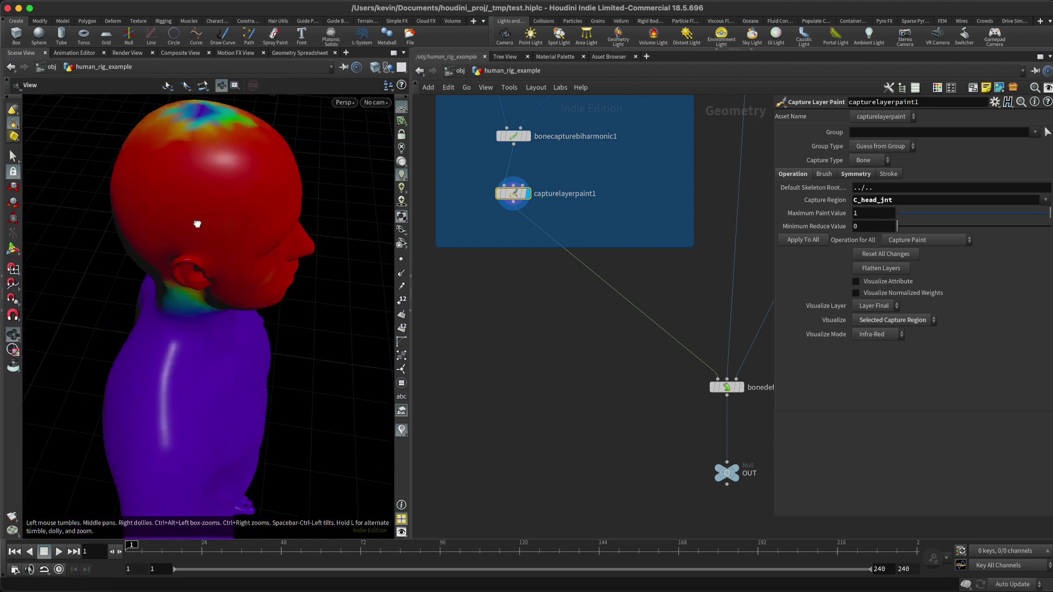
mouse_move(280, 235)
left_mouse_down("alt")
mouse_move(193, 233)
mouse_move(219, 243)
left_mouse_up("alt")
left_click_drag(243, 300, 254, 308, "alt")
mouse_move(254, 308)
right_mouse_down("alt")
mouse_move(186, 302)
mouse_move(268, 297)
mouse_move(233, 298)
right_mouse_up("alt")
mouse_move(232, 298)
left_mouse_down("alt")
mouse_move(252, 310)
mouse_move(296, 303)
mouse_move(290, 289)
mouse_move(221, 290)
mouse_move(265, 310)
mouse_move(254, 318)
mouse_move(318, 266)
mouse_move(296, 292)
left_mouse_up("alt")
mouse_move(147, 297)
left_mouse_down("alt")
mouse_move(252, 278)
mouse_move(141, 287)
mouse_move(179, 275)
mouse_move(150, 297)
mouse_move(282, 301)
mouse_move(229, 267)
mouse_move(282, 271)
mouse_move(249, 228)
mouse_move(305, 181)
mouse_move(266, 231)
mouse_move(188, 216)
mouse_move(264, 273)
mouse_move(344, 287)
left_mouse_up("alt")
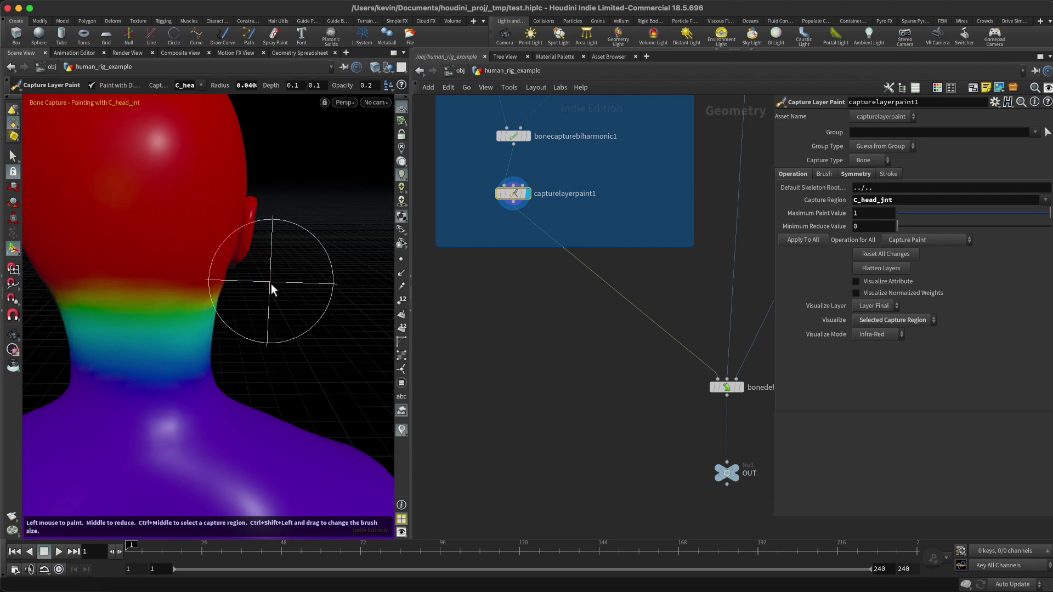
Step: Switch the brush to Smooth Final and smooth the C_head_jnt weight transition along the jaw and neck
mouse_move(289, 297)
left_mouse_down("alt")
mouse_move(232, 284)
mouse_move(179, 189)
left_mouse_up("alt")
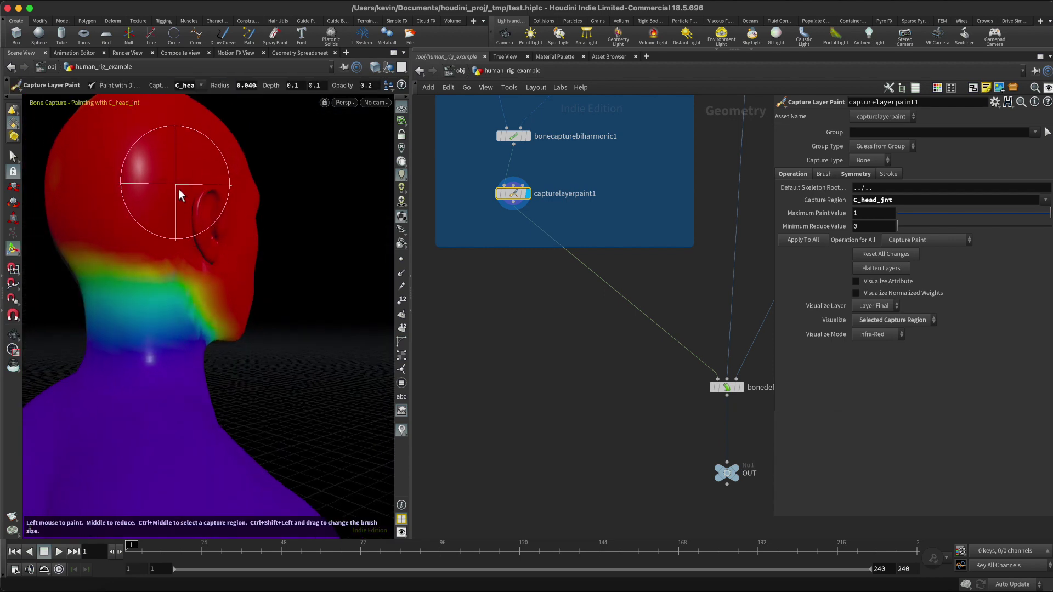
mouse_move(258, 265)
left_mouse_down("alt")
mouse_move(146, 275)
mouse_move(238, 280)
mouse_move(244, 296)
mouse_move(259, 280)
left_mouse_up("alt")
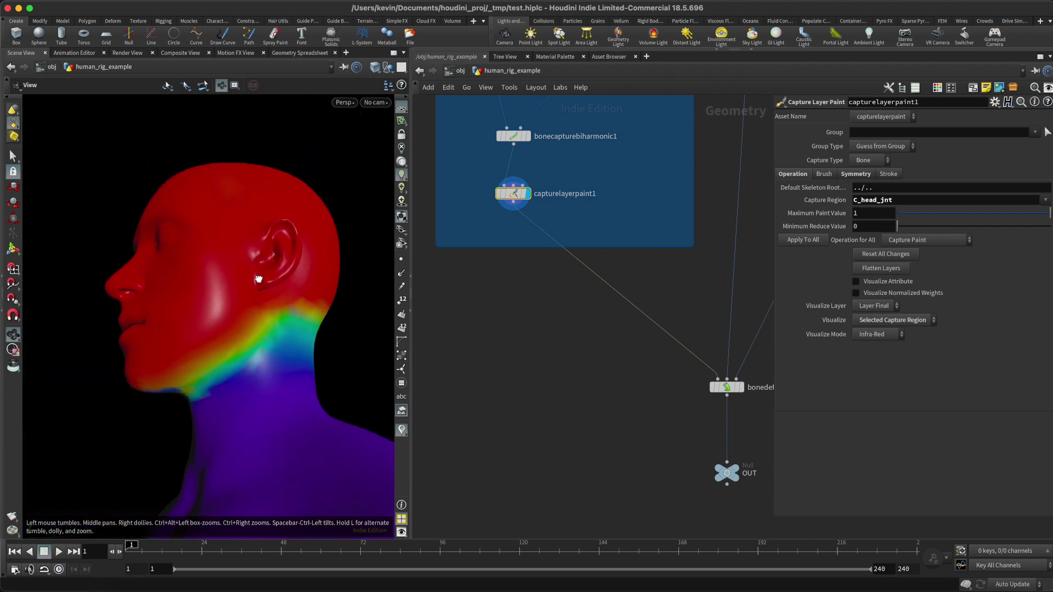
key("Return")
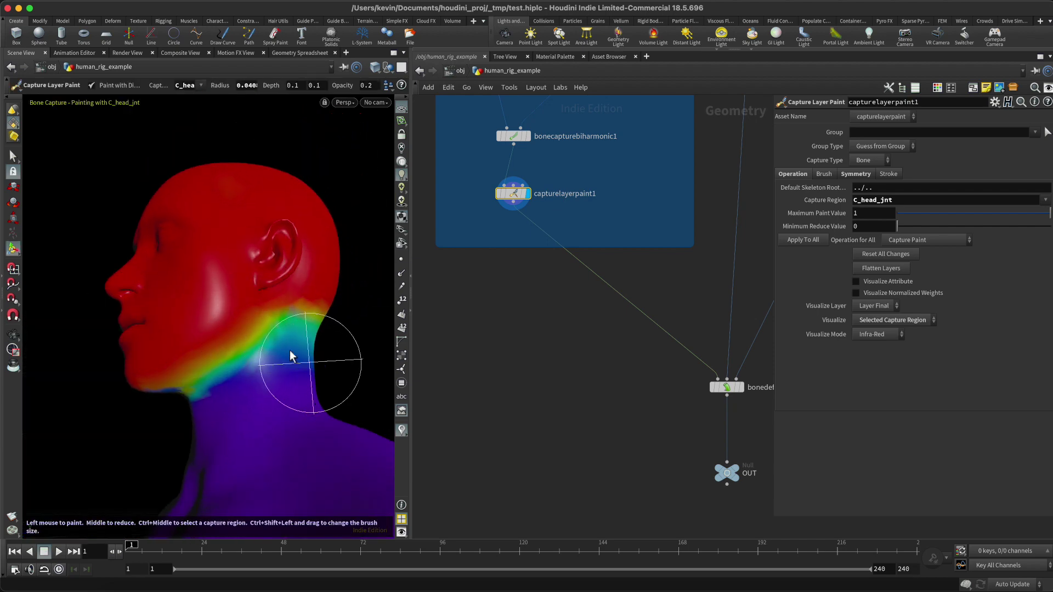
right_click(264, 330)
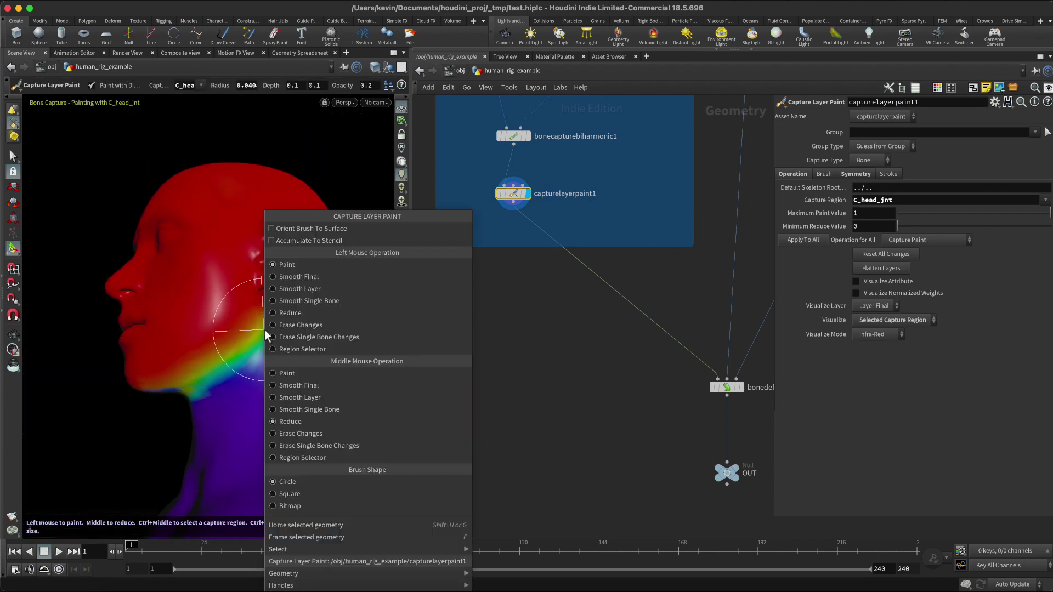
left_click(290, 278)
mouse_move(213, 381)
left_mouse_down()
mouse_move(179, 417)
mouse_move(205, 352)
mouse_move(187, 374)
mouse_move(272, 331)
mouse_move(245, 332)
mouse_move(331, 280)
mouse_move(313, 329)
mouse_move(190, 401)
mouse_move(332, 347)
mouse_move(295, 383)
mouse_move(247, 388)
mouse_move(277, 390)
left_mouse_up()
key("Return")
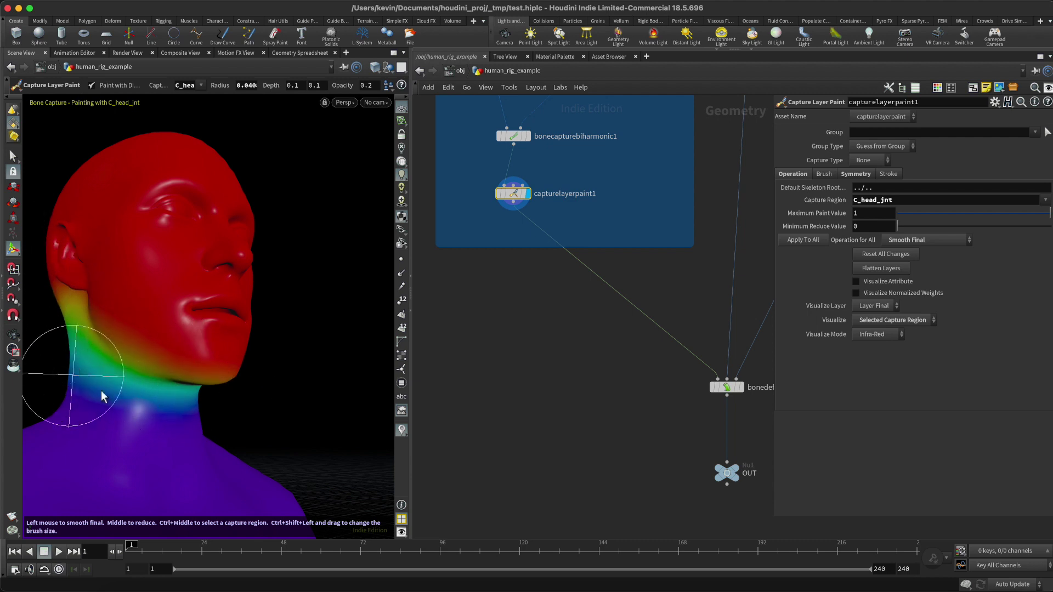
key("Escape")
left_click_drag(259, 388, 192, 372)
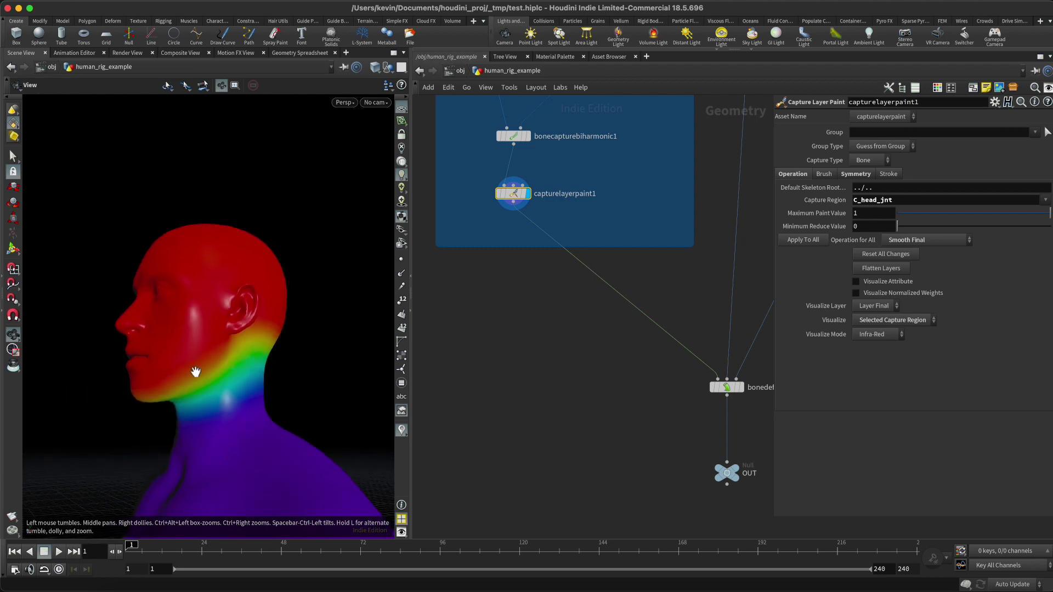
left_click_drag(306, 376, 300, 364)
key("Return")
Step: Display the OUT node's deformed result and select the embedded rig node for posing
left_click_drag(652, 443, 733, 494)
mouse_move(307, 384)
left_mouse_down()
mouse_move(276, 421)
mouse_move(274, 399)
mouse_move(383, 410)
mouse_move(211, 376)
mouse_move(277, 419)
mouse_move(317, 414)
mouse_move(120, 419)
mouse_move(306, 425)
mouse_move(308, 396)
mouse_move(330, 399)
mouse_move(236, 404)
mouse_move(262, 405)
mouse_move(249, 285)
mouse_move(278, 347)
mouse_move(270, 277)
mouse_move(262, 348)
mouse_move(214, 363)
left_mouse_up()
key("Escape")
middle_click_drag(577, 351, 383, 415)
left_click_drag(712, 158, 647, 204)
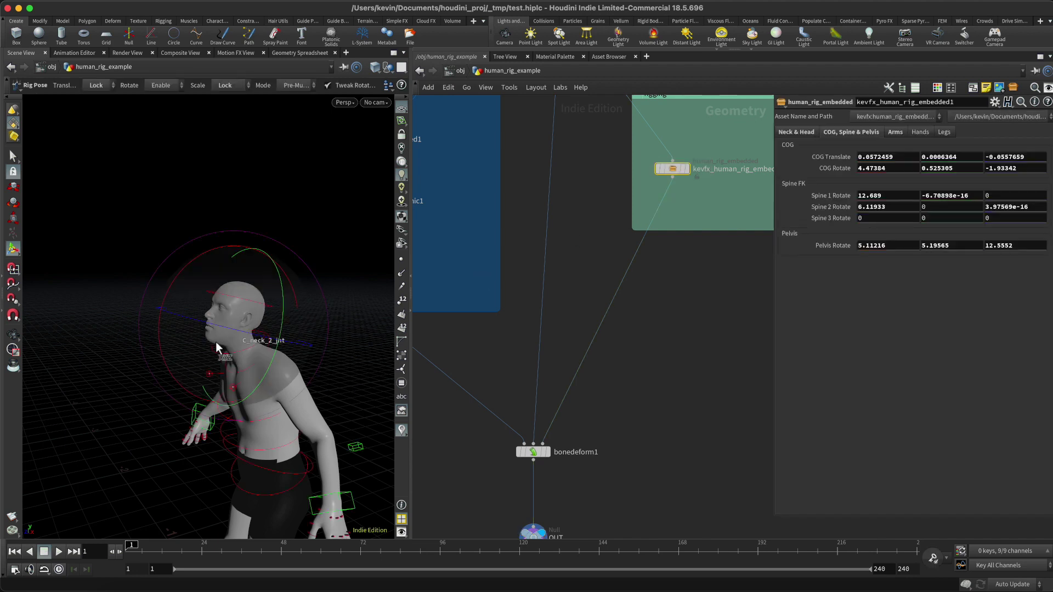
Step: Rotate the neck with its rig control to test the repainted head weights, and view the body from the front
left_click(292, 306)
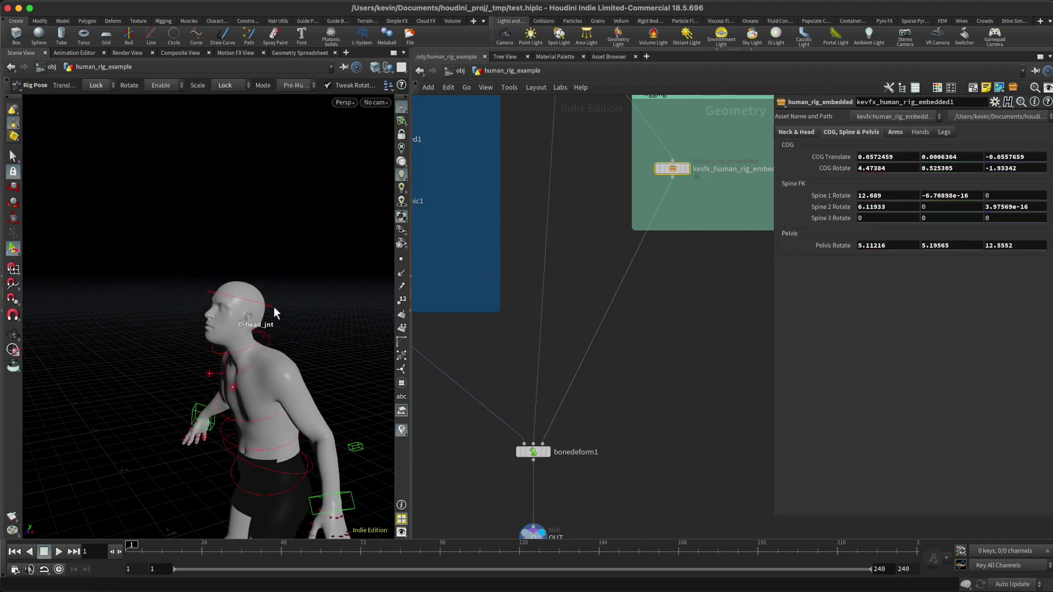
left_click(275, 313)
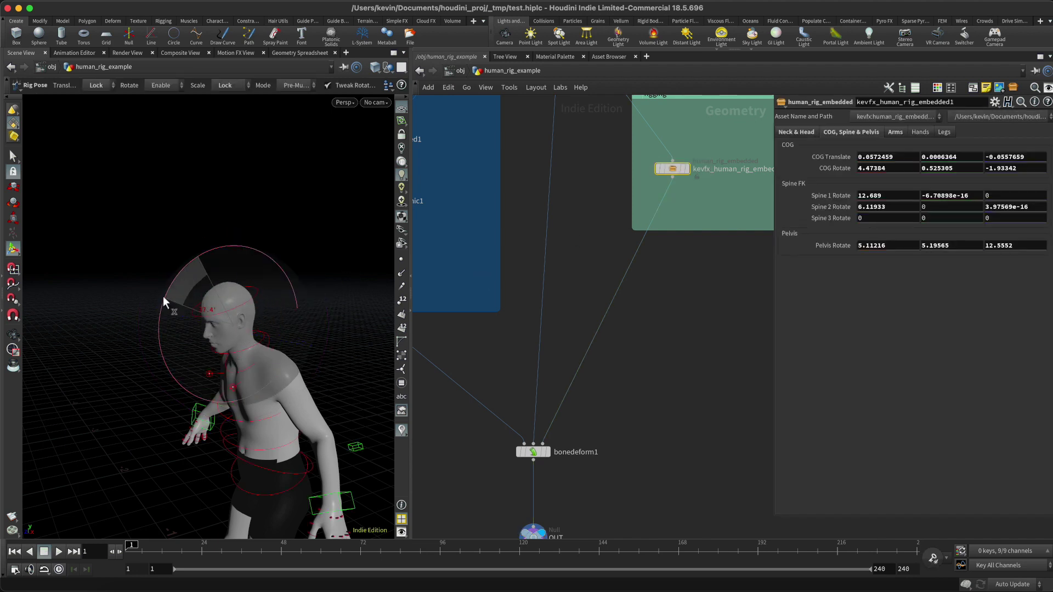
left_click_drag(240, 253, 147, 324)
mouse_move(181, 288)
left_mouse_down()
mouse_move(203, 296)
mouse_move(159, 312)
mouse_move(171, 288)
left_mouse_up()
left_click_drag(204, 330, 273, 288, "alt")
key("Escape")
left_click_drag(326, 369, 327, 242)
key("Return")
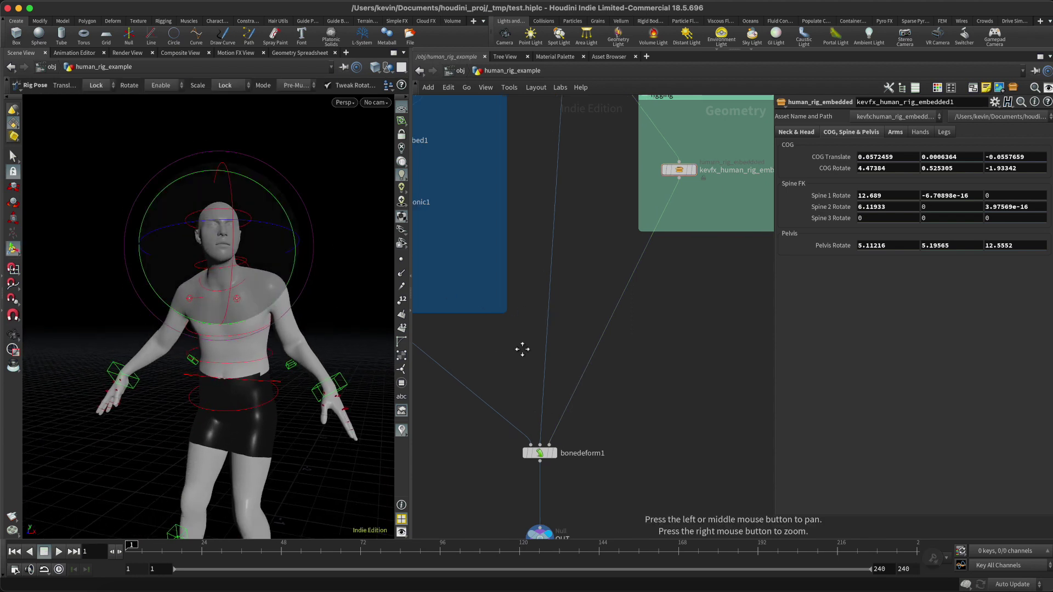
Step: Add a Capture Mirror node and wire it between capturelayerpaint1 and bonedeform1, displaying its output
left_click_drag(468, 323, 633, 325, "alt")
left_click_drag(570, 317, 570, 361)
left_click_drag(485, 266, 489, 269)
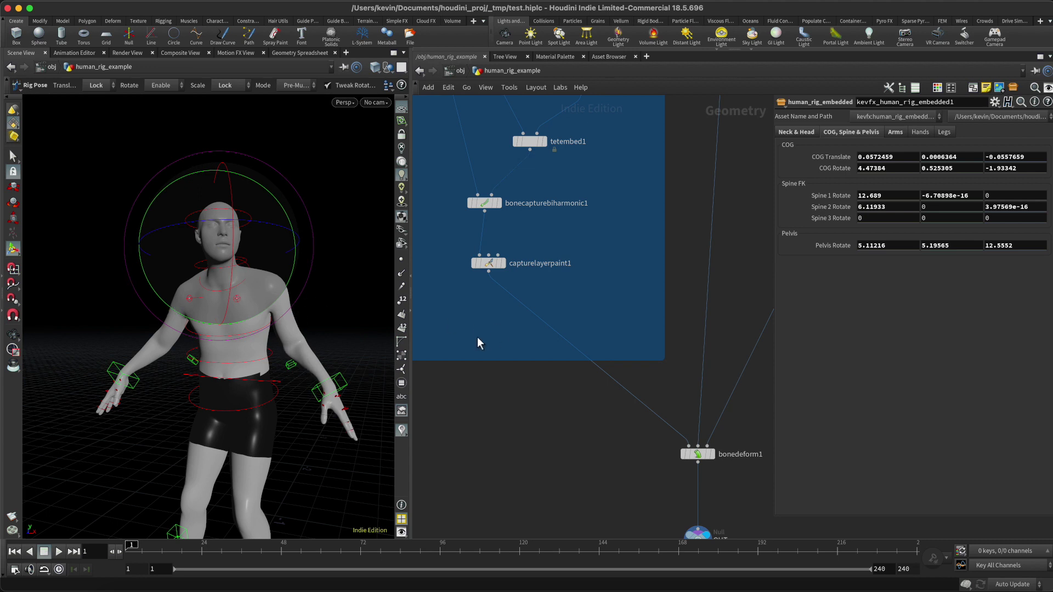
key("Tab")
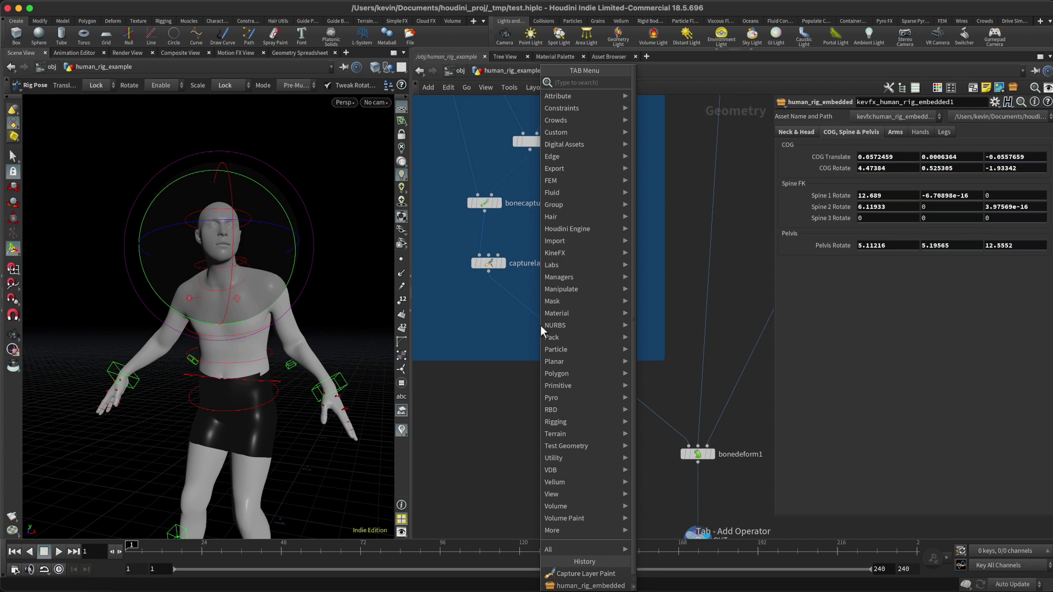
type("mi")
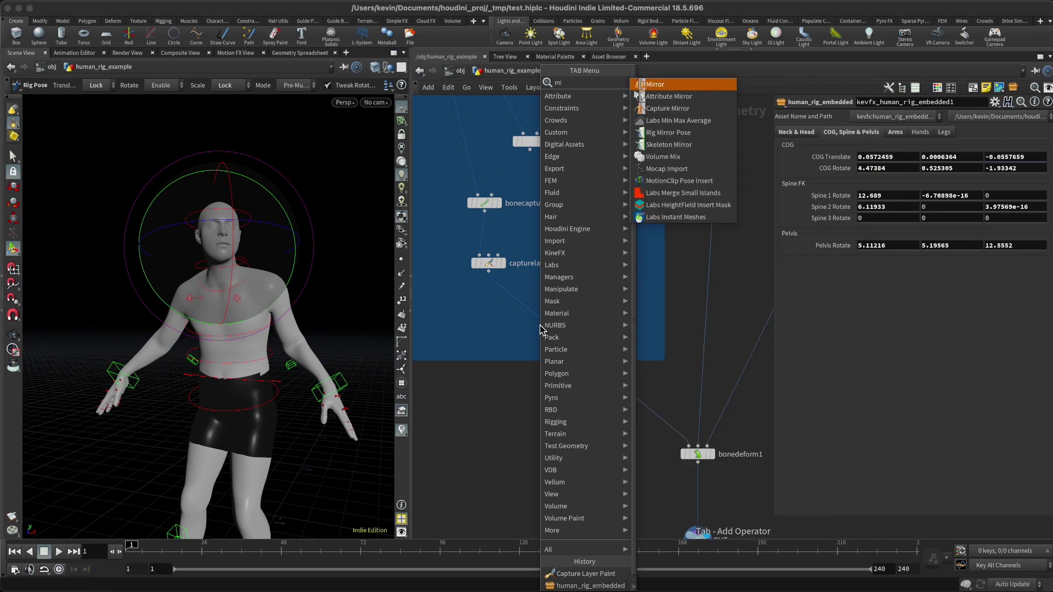
type("r")
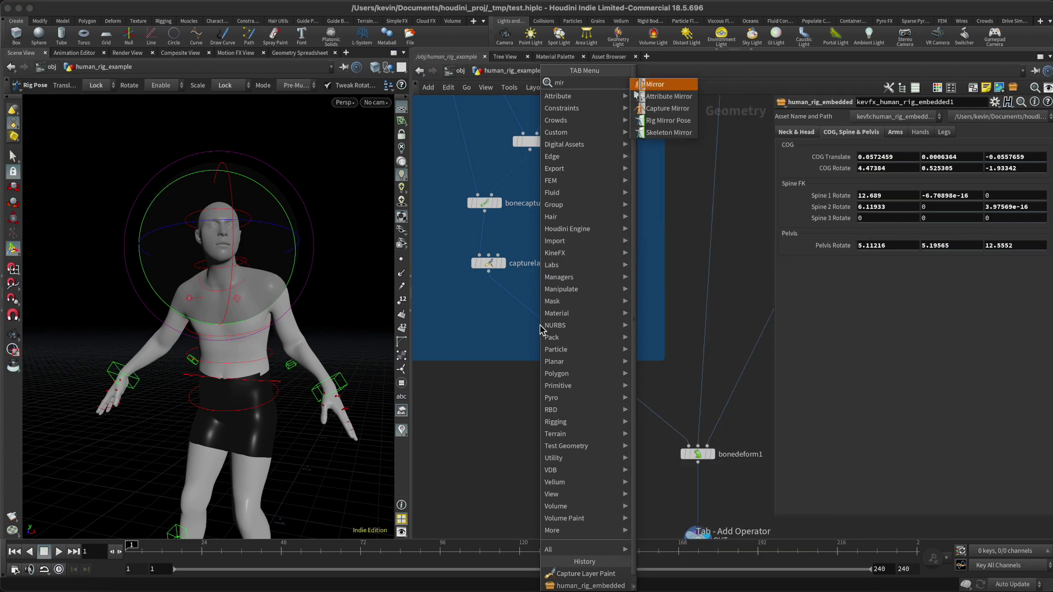
key("Down")
key("Down")
key("Return")
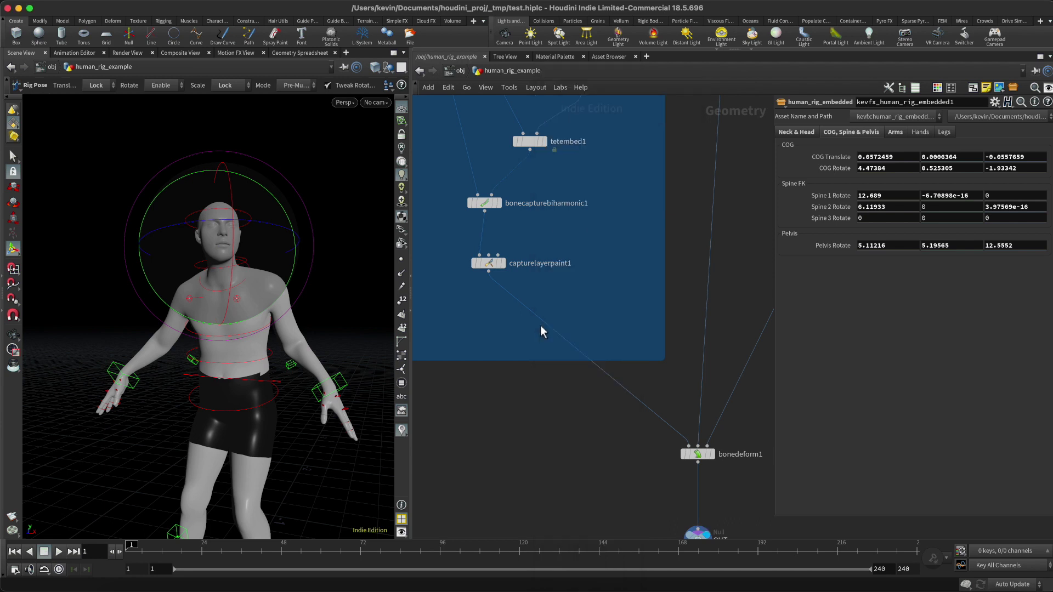
left_click(493, 337)
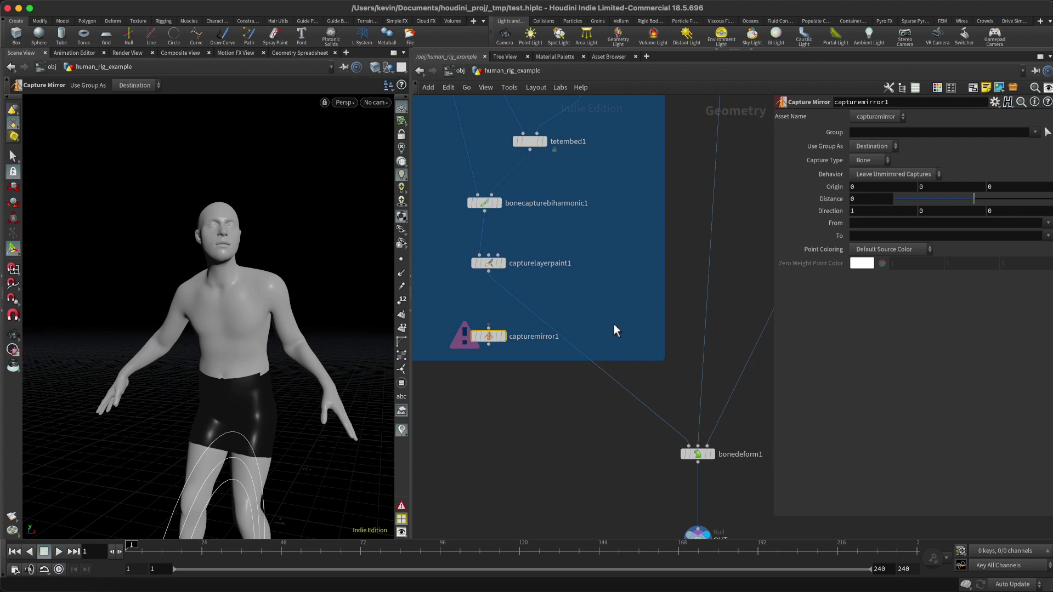
mouse_move(492, 337)
left_mouse_down()
mouse_move(555, 333)
mouse_move(496, 334)
left_mouse_up()
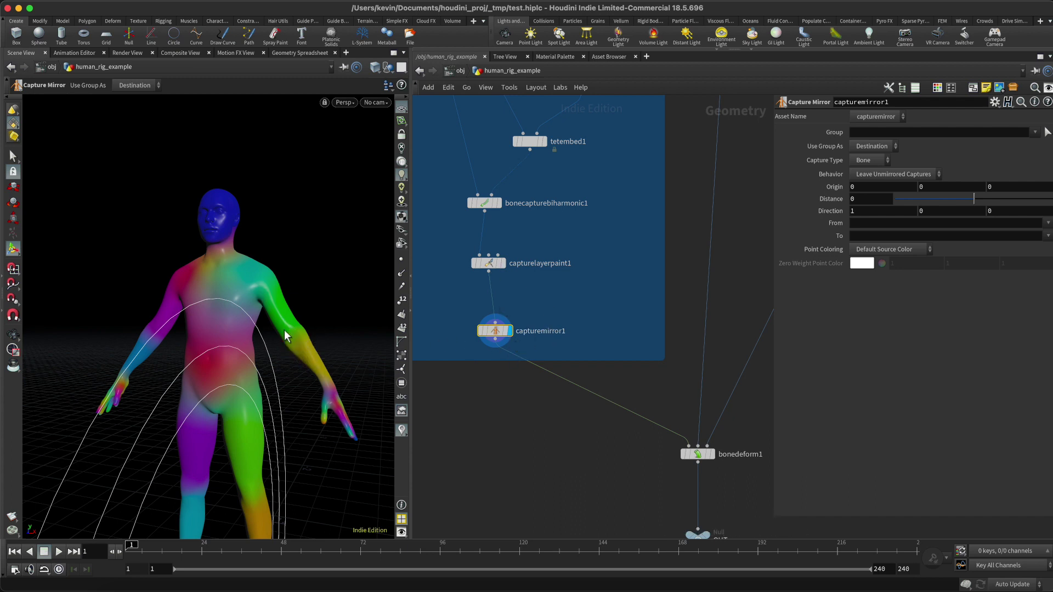
Step: Display the OUT node's full deformed body again and reselect the embedded rig node in the rigging group
key("Escape")
left_click_drag(284, 360, 290, 316)
key("Return")
key("Escape")
key("Return")
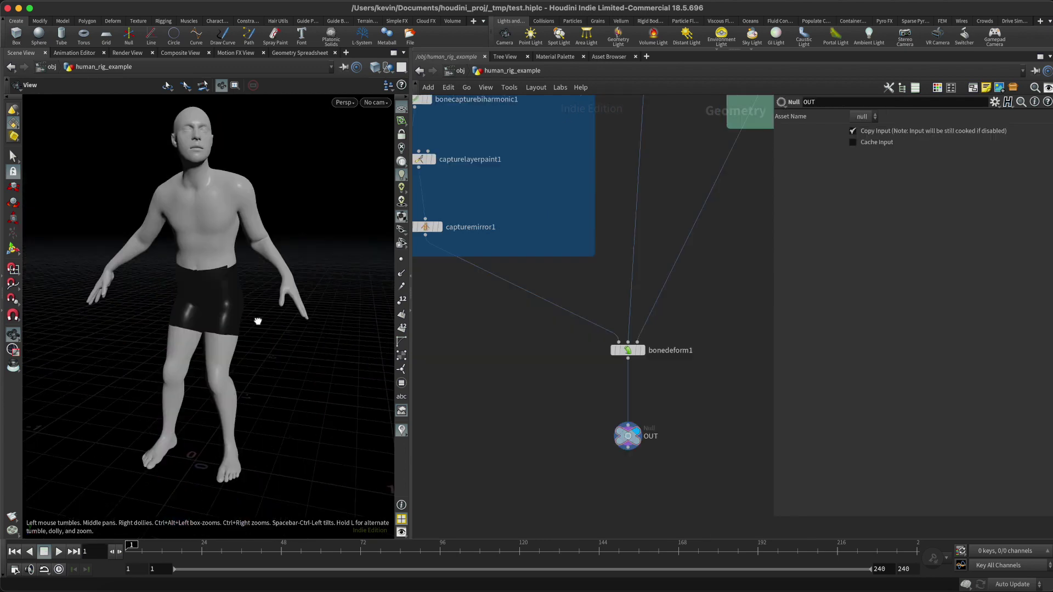
left_click_drag(258, 322, 275, 316, "alt")
middle_click_drag(759, 159, 705, 272)
left_click_drag(750, 162, 698, 207)
scroll(710, 275, "down", 4)
middle_click_drag(725, 316, 669, 341)
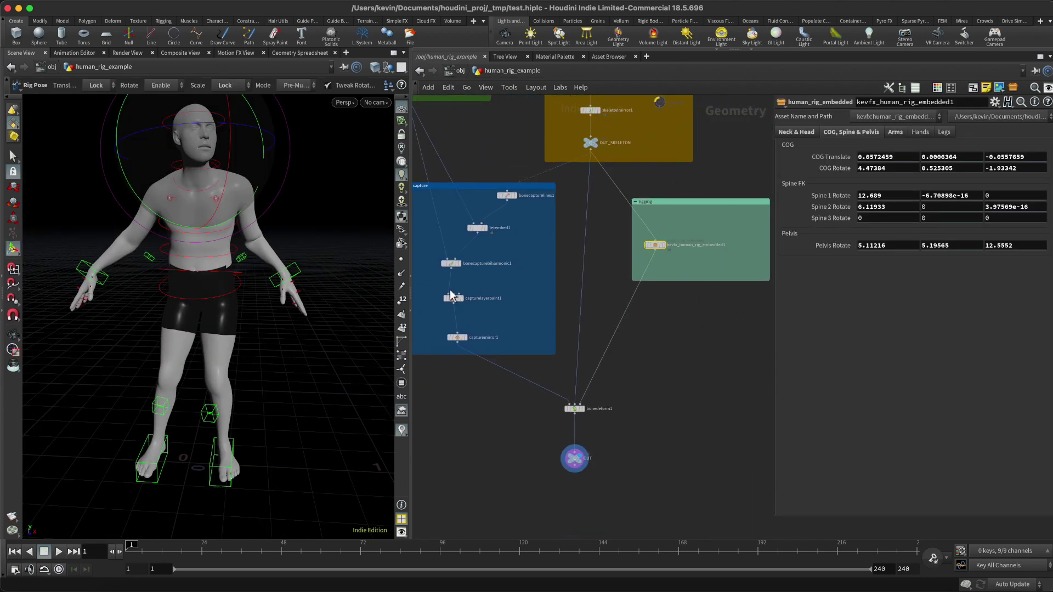
Step: Pose the upper body by rotating the Spine 2 control to about 9.5, 6.4, 13.1 degrees
left_click(338, 231)
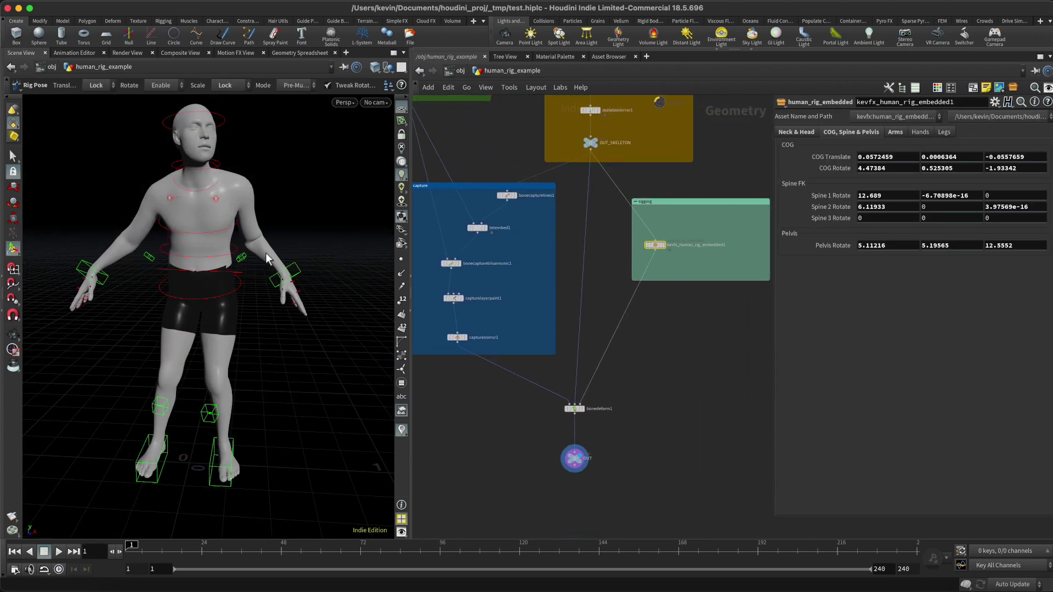
left_click(236, 222)
left_click_drag(234, 219, 249, 212)
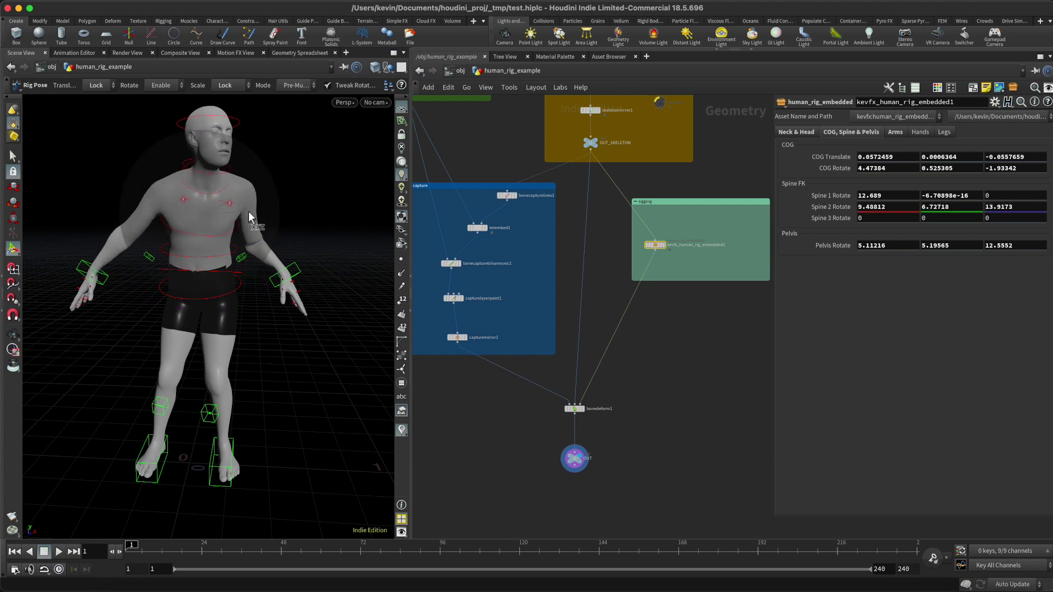
Step: Review the node network from the model and skeleton groups through capture and rigging to OUT
scroll(687, 262, "up", 5)
scroll(705, 258, "down", 3)
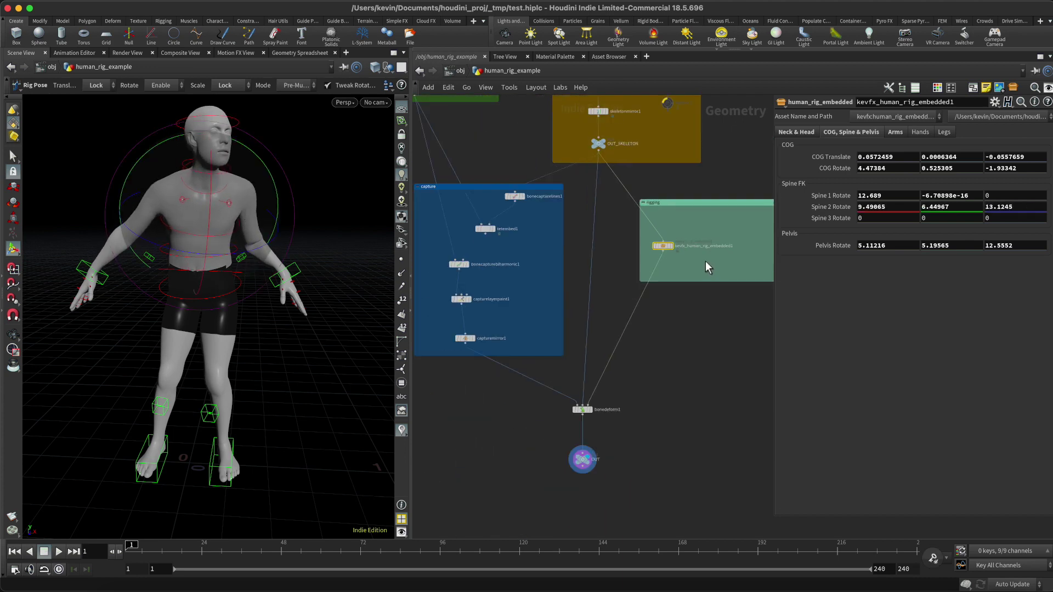
scroll(728, 261, "up", 3)
scroll(708, 260, "down", 3)
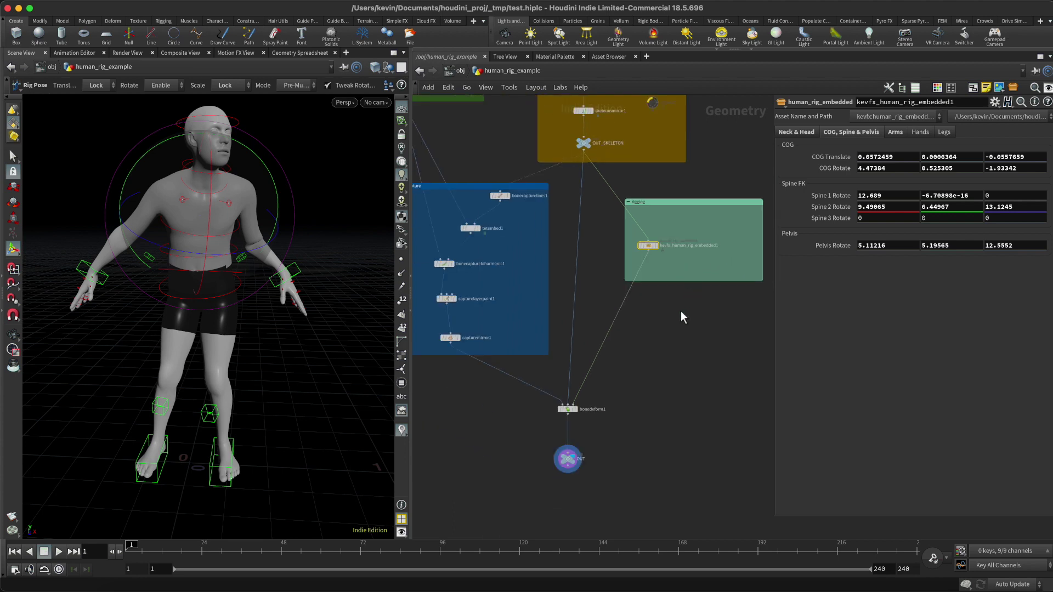
middle_click_drag(681, 317, 715, 321)
scroll(696, 337, "up", 5)
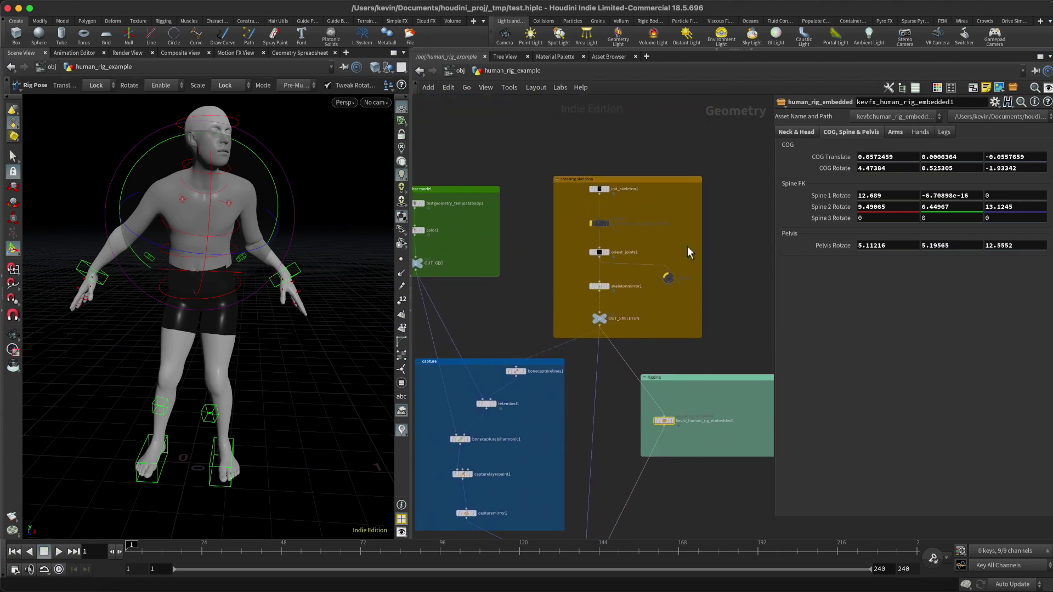
scroll(701, 372, "down", 5)
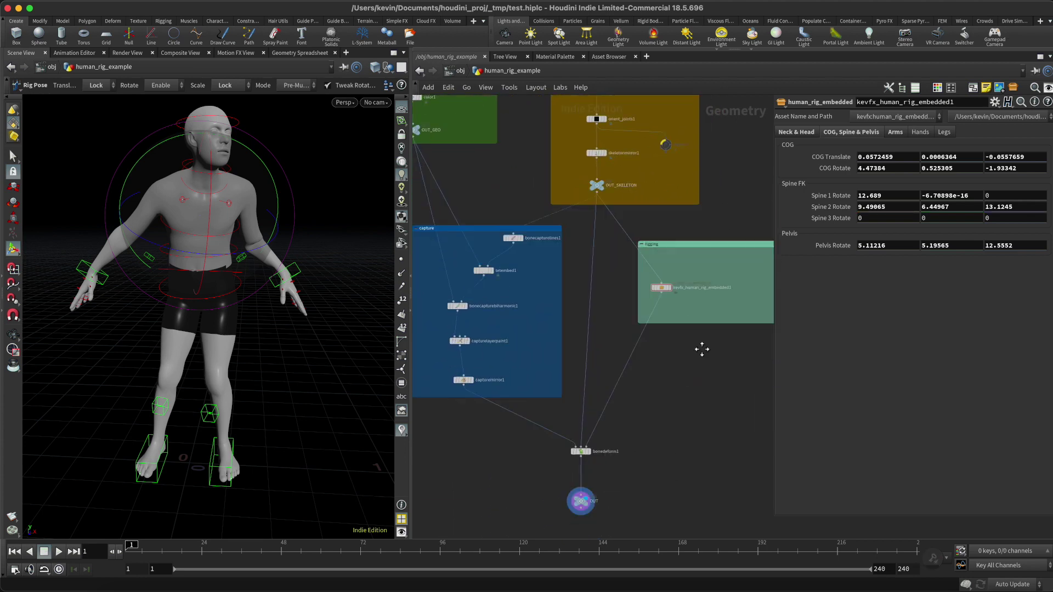
scroll(675, 372, "left", 2)
Step: Move the knee control of the character's left leg outward to turn the knee
left_click(273, 381)
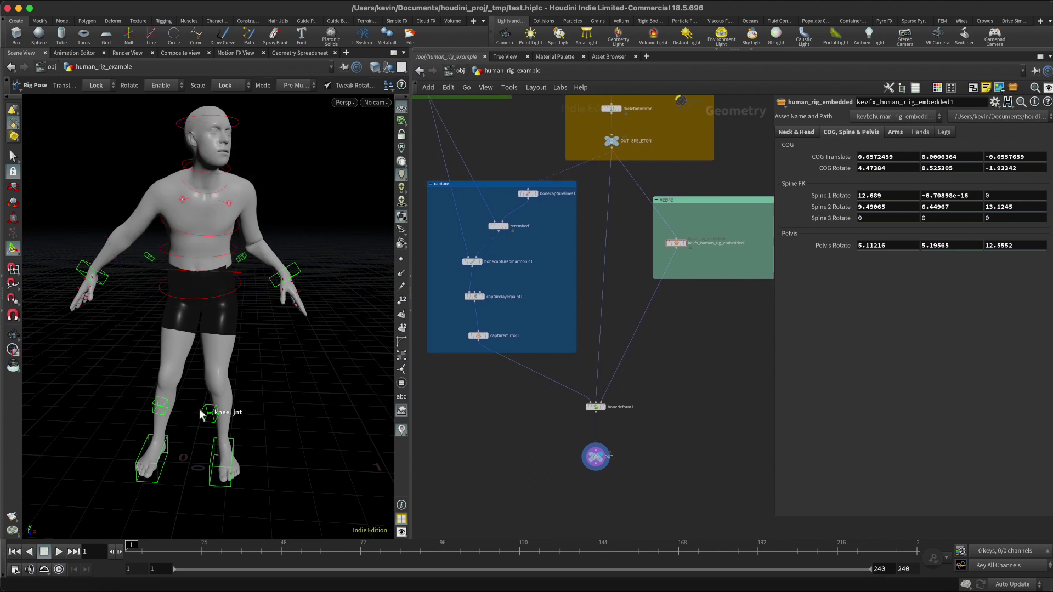
left_click(208, 415)
left_click_drag(280, 422, 320, 425)
key("Escape")
left_click_drag(185, 272, 241, 295)
right_click_drag(241, 296, 219, 294, "alt")
left_click_drag(218, 294, 213, 294, "alt")
Step: Select the elbow control of the character's right arm for posing
left_click(159, 300)
key("Escape")
left_click_drag(150, 332, 285, 325)
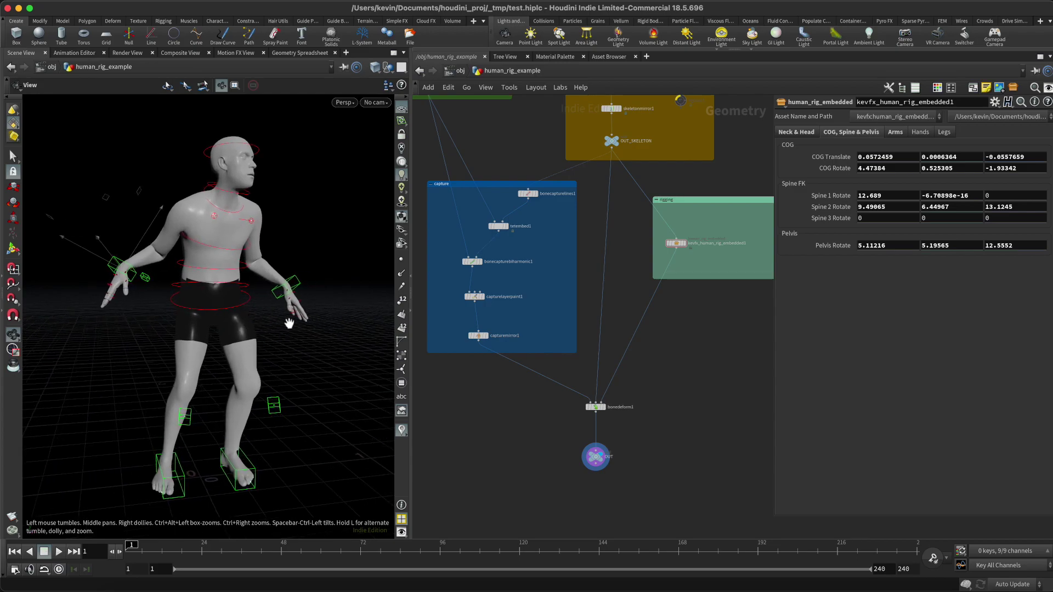